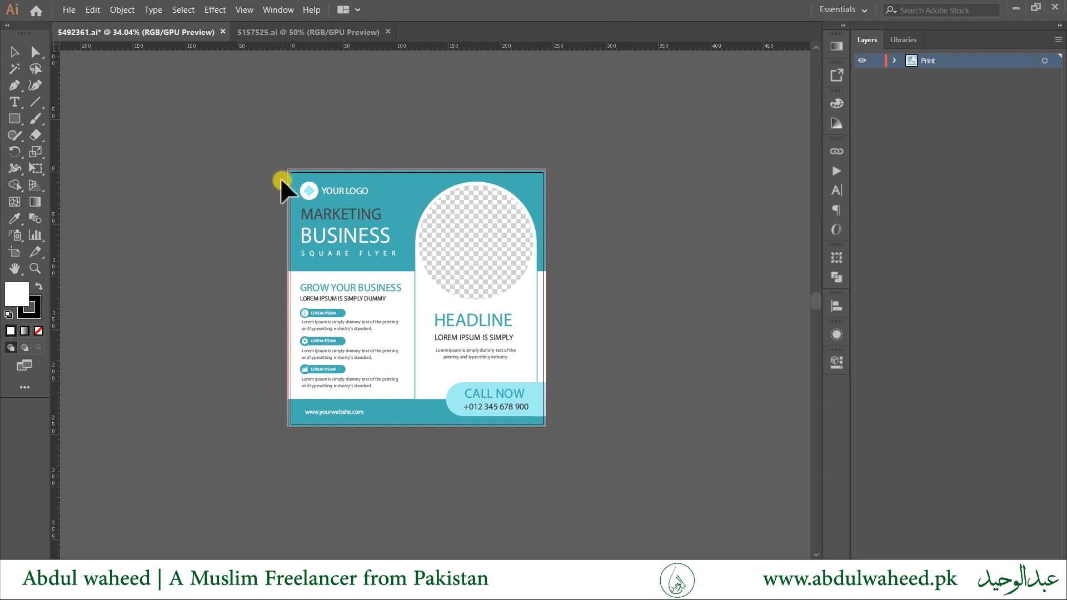
# Lock the Print layer with the reference flyer and add a new Layer 2 above it.
pyautogui.moveTo(268, 201); pyautogui.dragTo(288, 205)
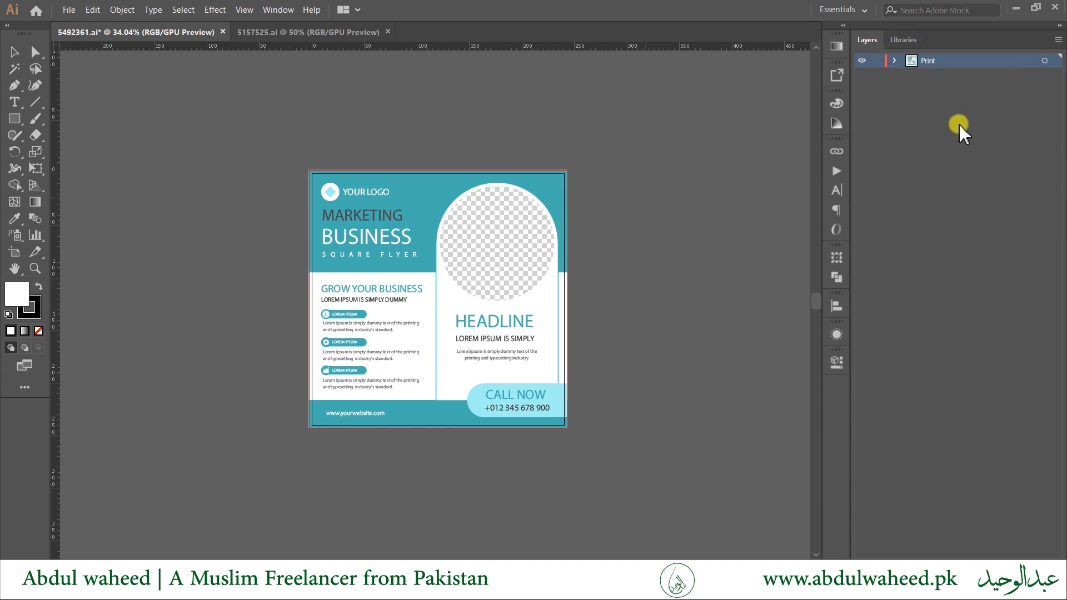
pyautogui.click(876, 61)
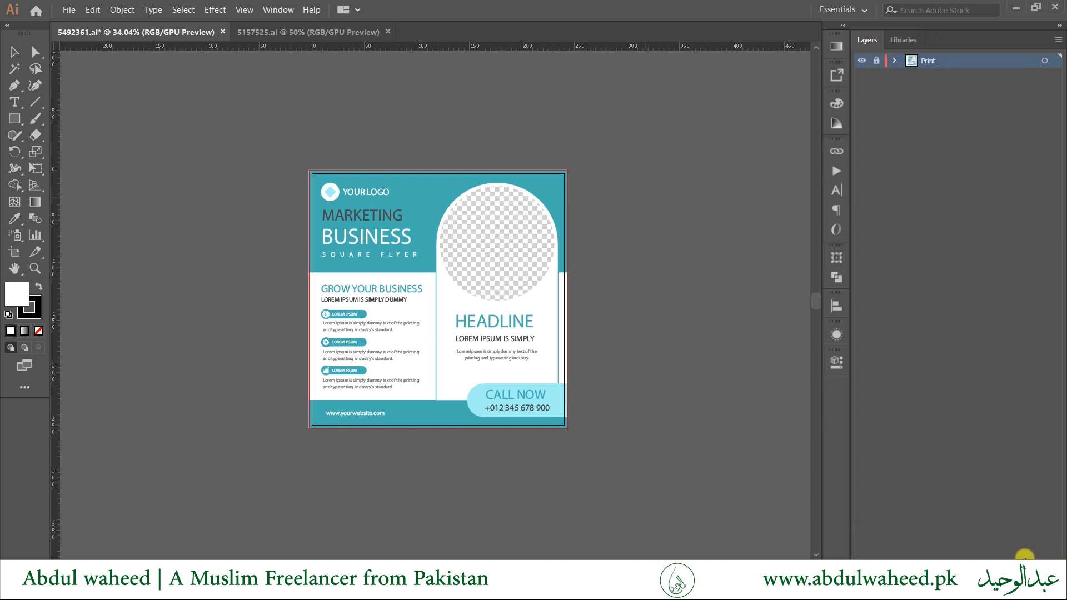
pyautogui.click(1040, 551)
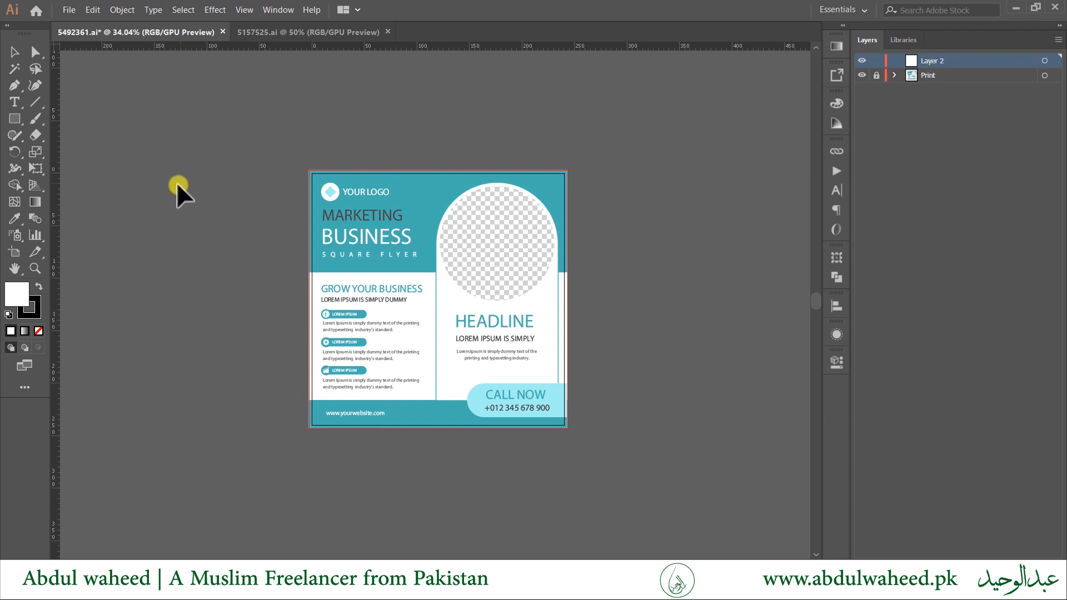
# Start a rectangle with the Rectangle tool, then cancel its size dialog.
pyautogui.click(14, 119)
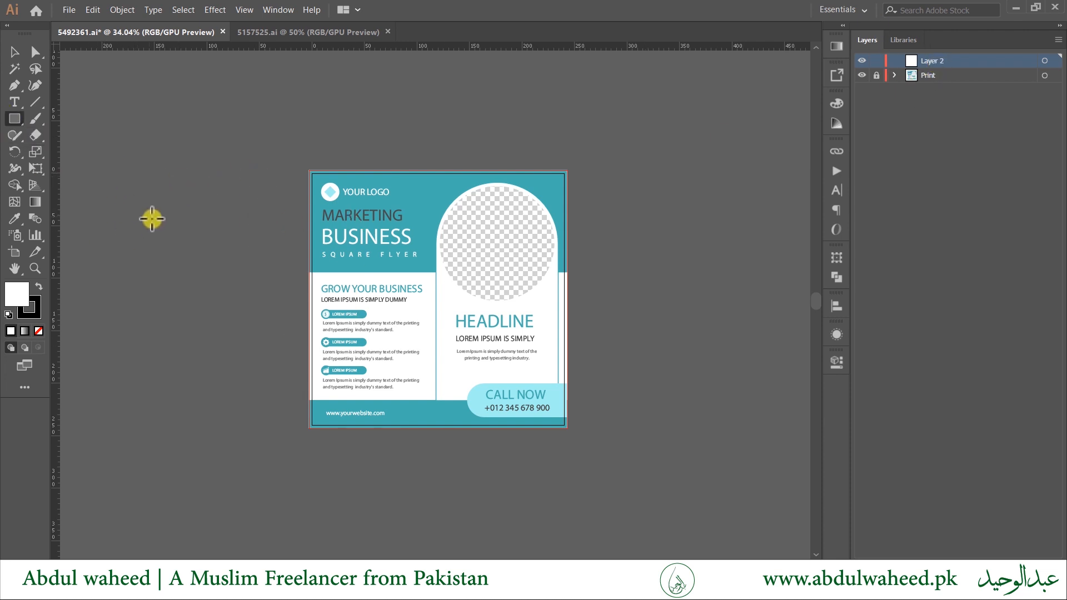
pyautogui.click(148, 217)
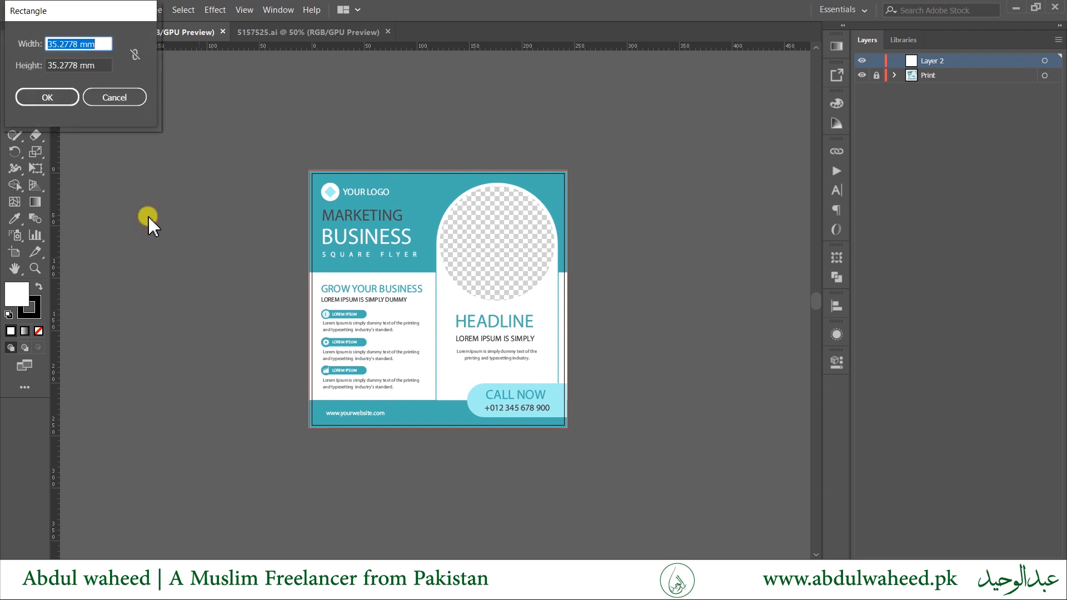
pyautogui.click(115, 98)
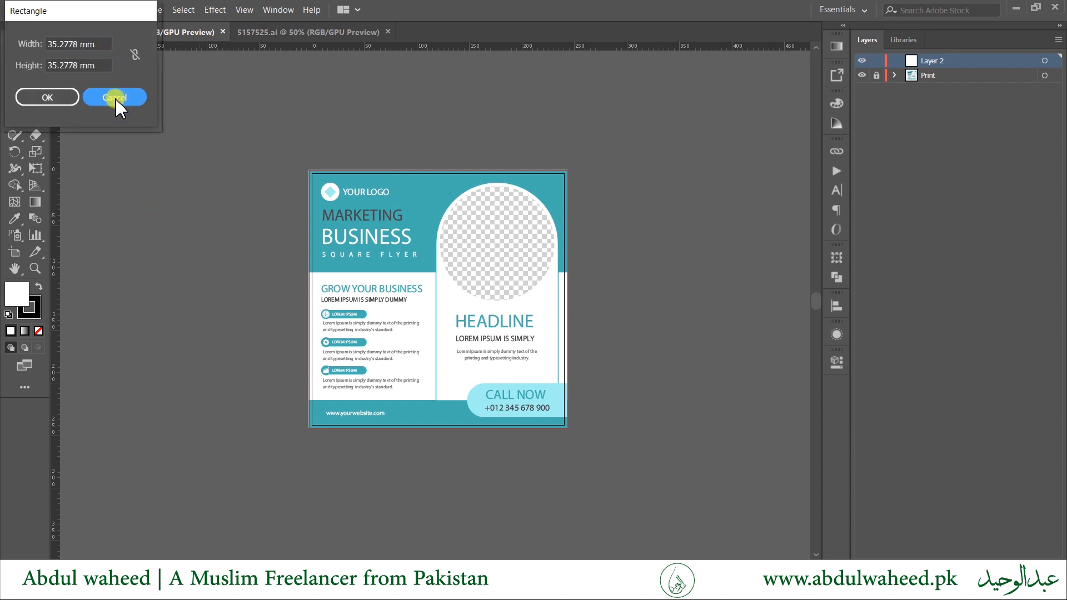
# Set the Document Units to Pixels in the Properties panel.
pyautogui.click(836, 362)
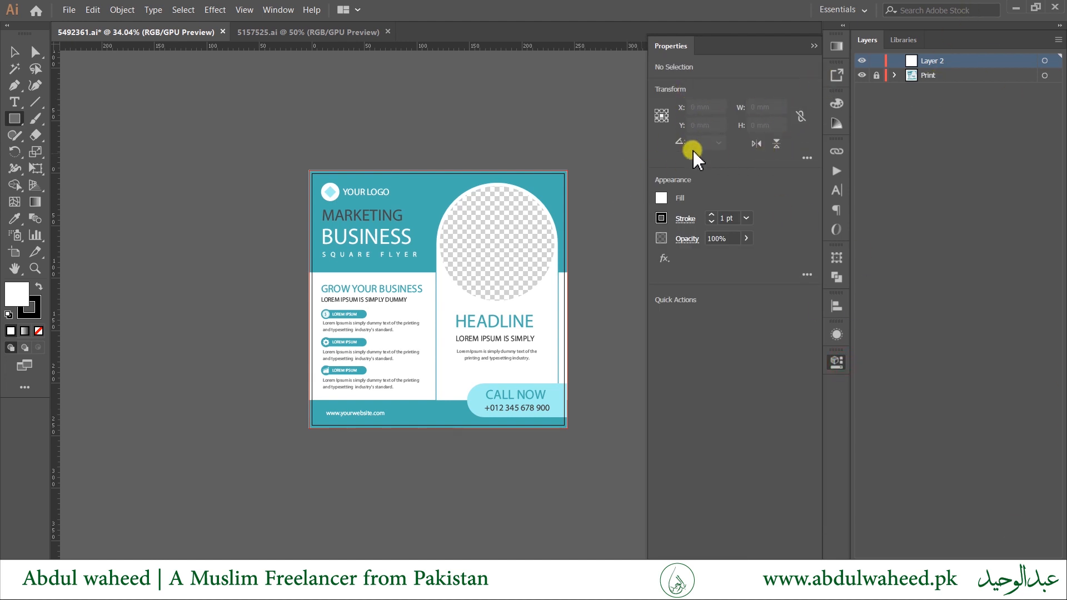
pyautogui.press('v')
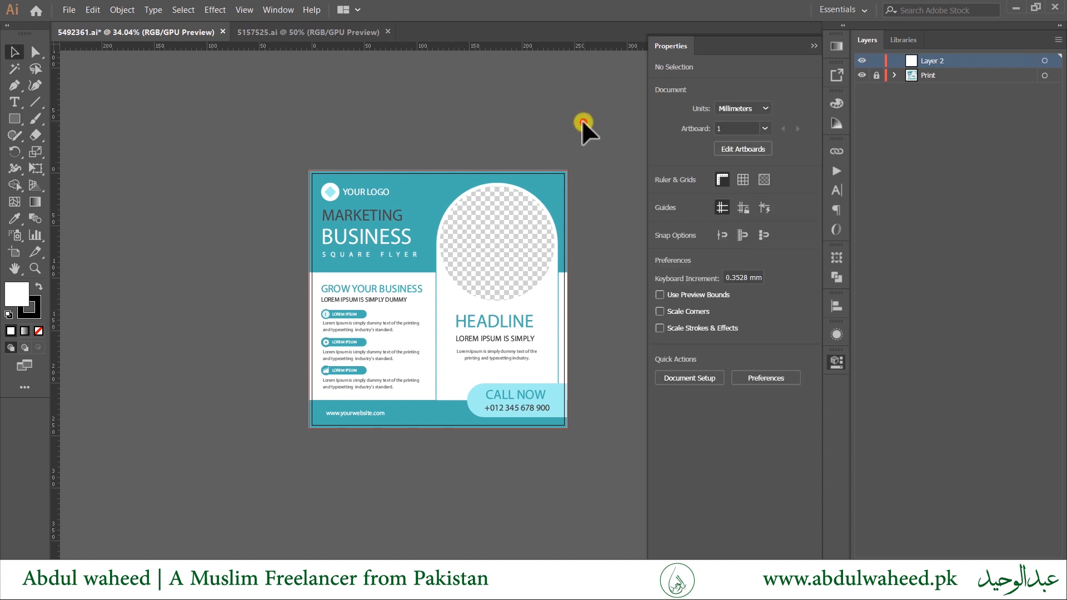
pyautogui.click(762, 115)
pyautogui.click(746, 201)
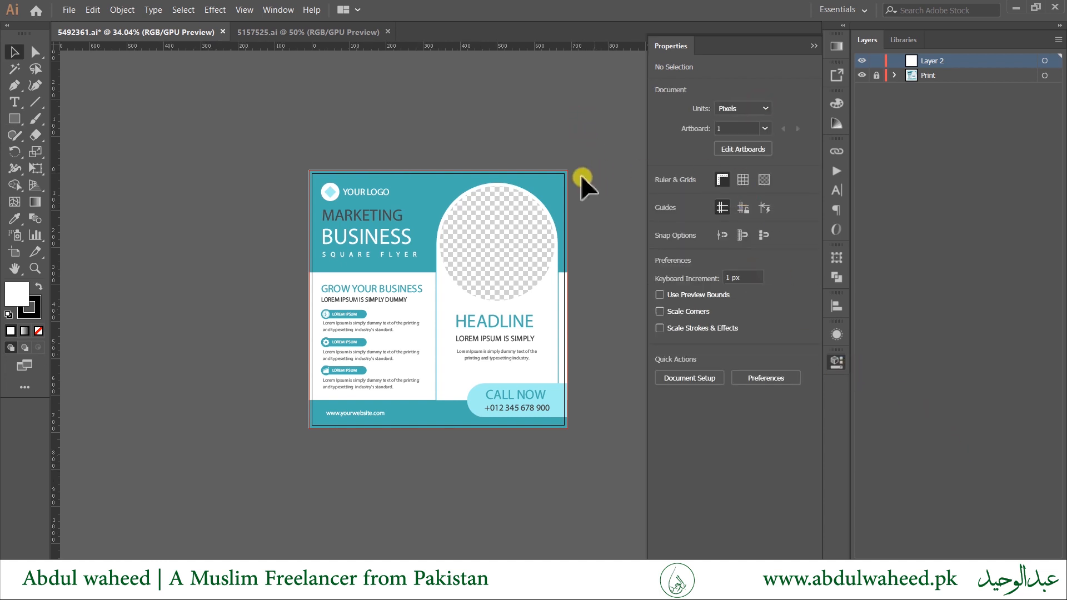
pyautogui.click(14, 118)
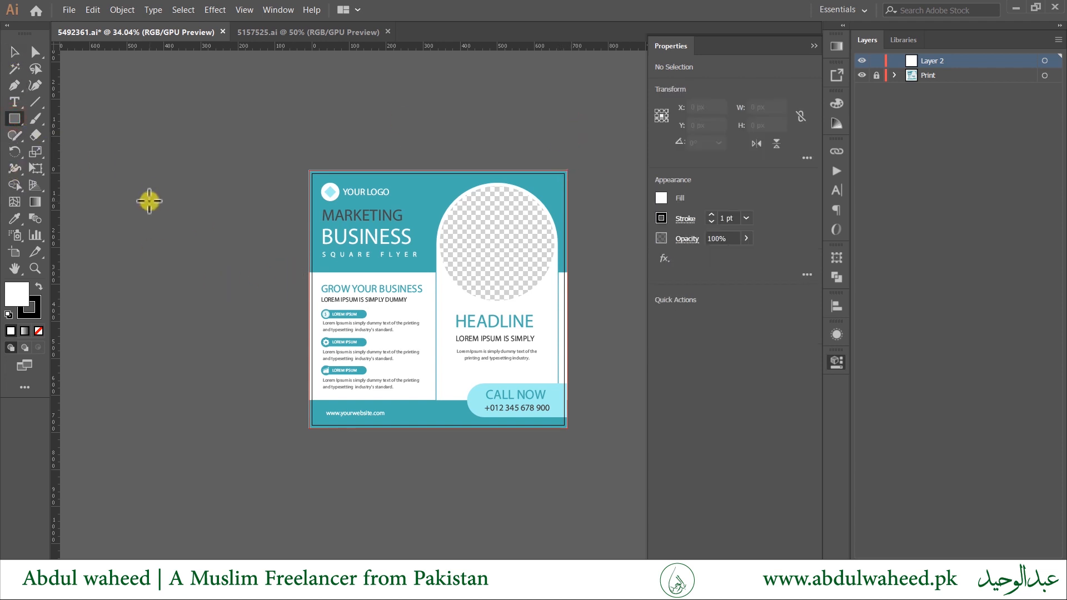
# Create a 1080 × 1080 px rectangle on the canvas.
pyautogui.click(147, 200)
pyautogui.write('1')
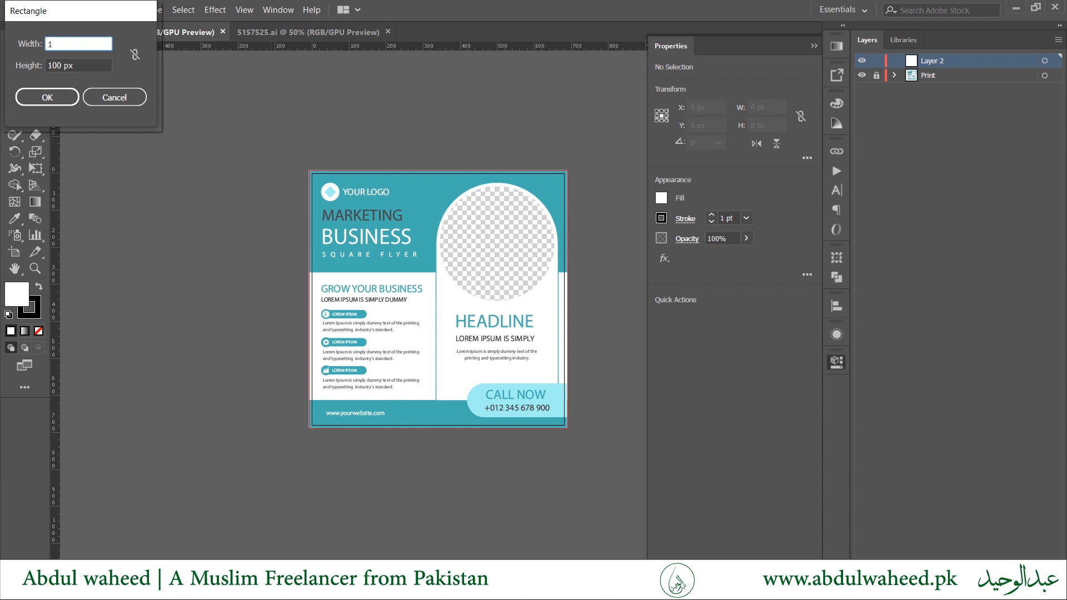
pyautogui.write('080')
pyautogui.press('Tab')
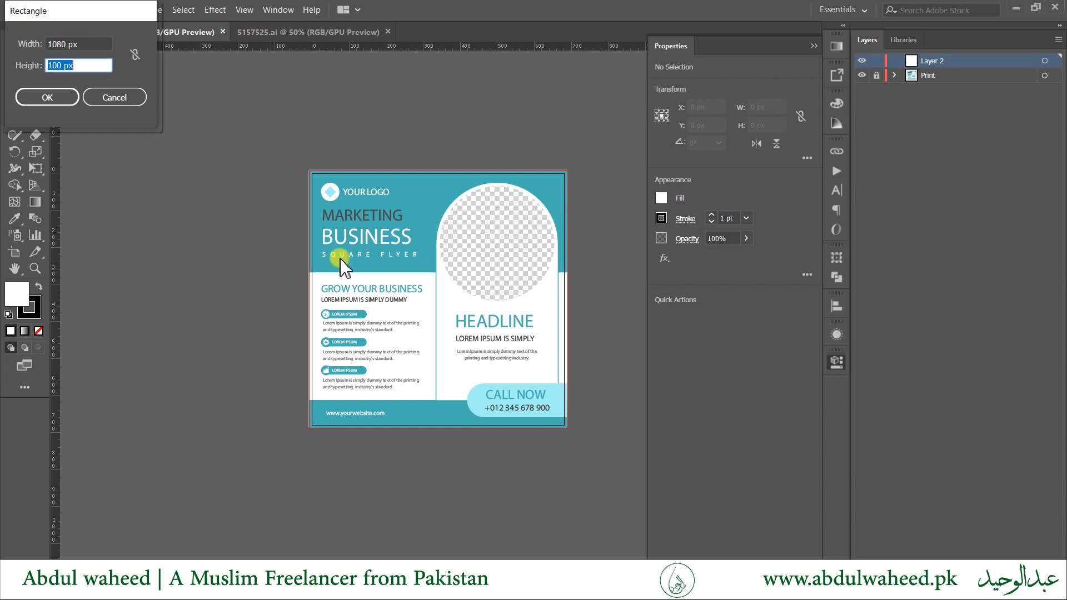
pyautogui.write('10')
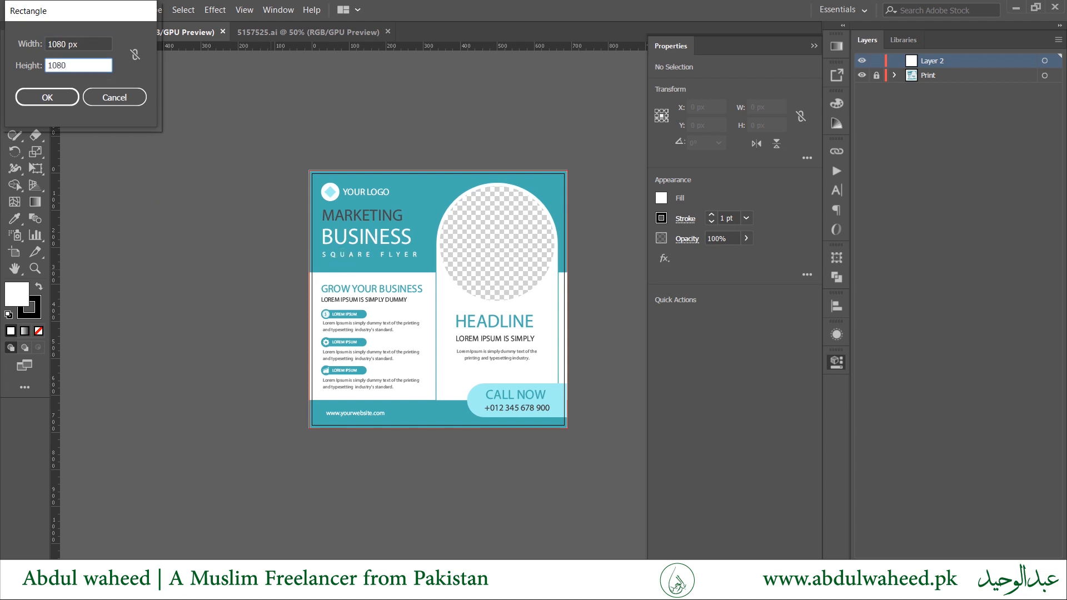
pyautogui.press('Return')
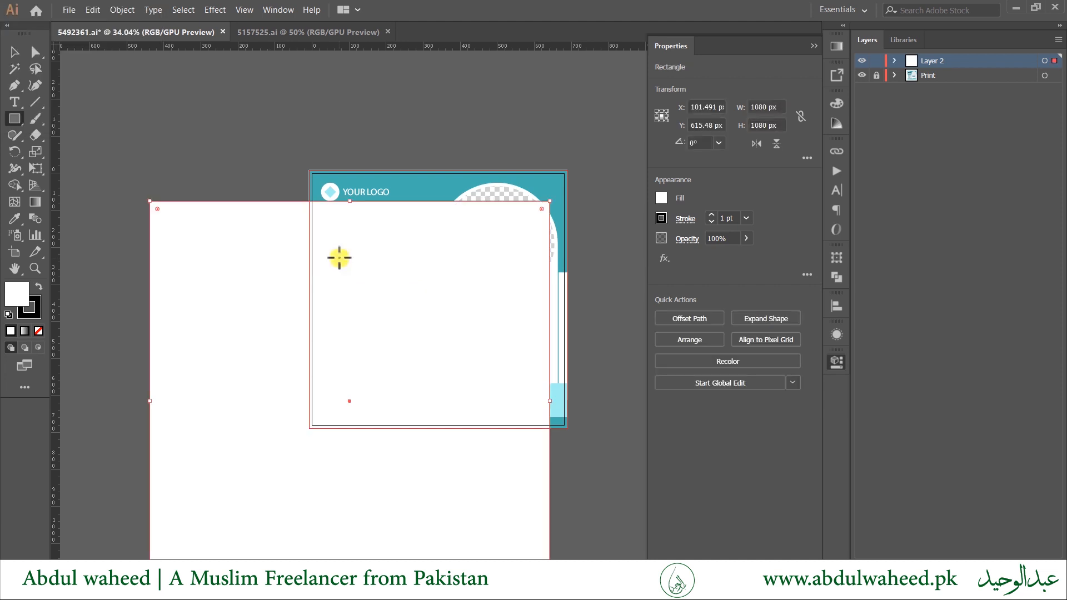
# Hide the panels and move the white square left, beside the reference flyer.
pyautogui.press('Tab')
pyautogui.moveTo(460, 348); pyautogui.dragTo(724, 358)
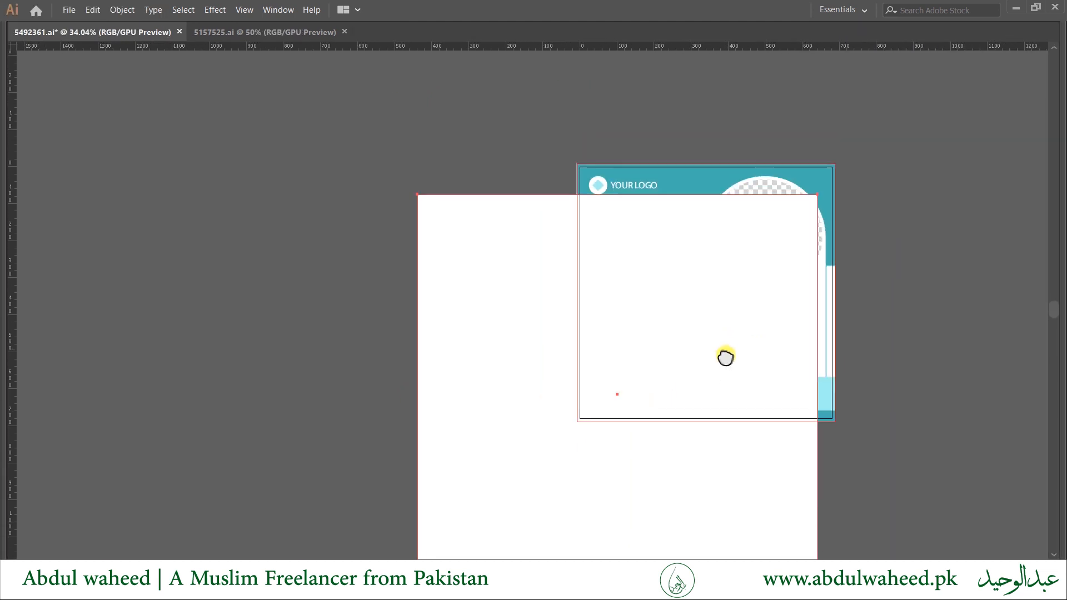
pyautogui.press('v')
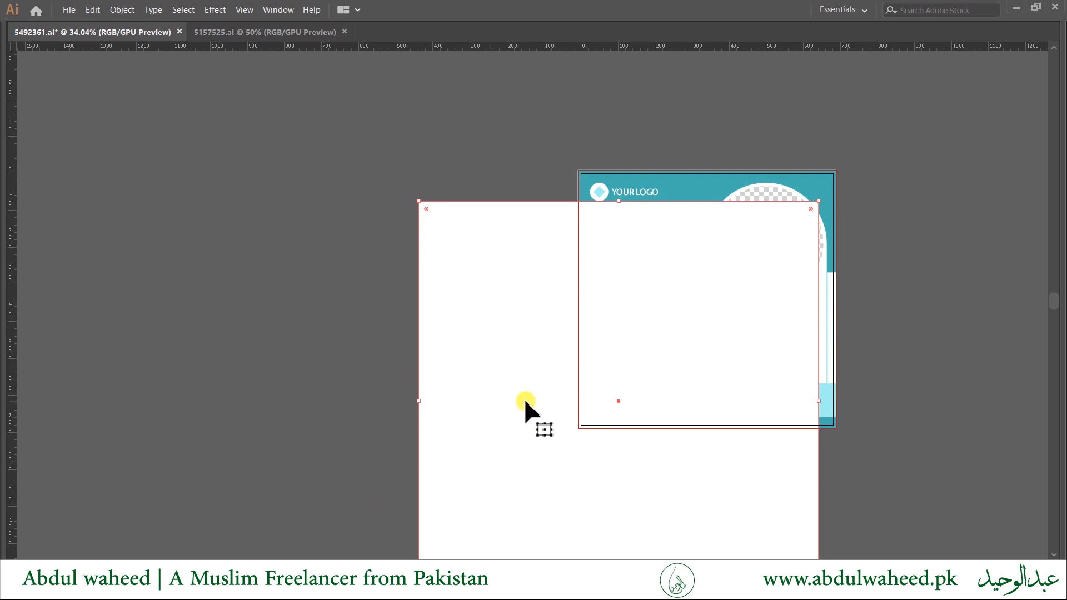
pyautogui.moveTo(545, 421); pyautogui.dragTo(281, 322)
pyautogui.moveTo(460, 258); pyautogui.dragTo(395, 265)
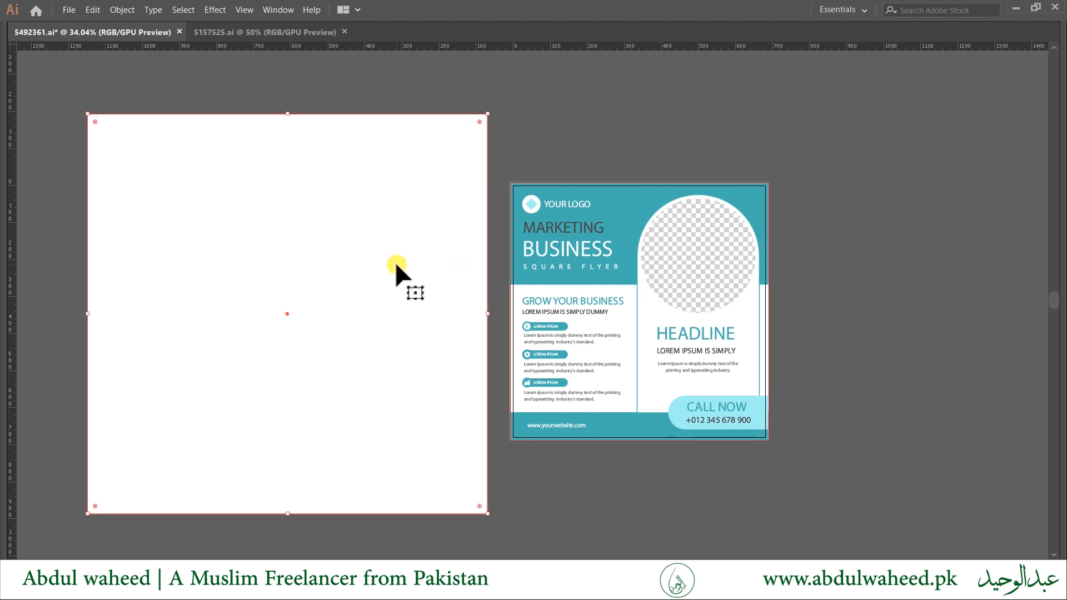
pyautogui.click(636, 243)
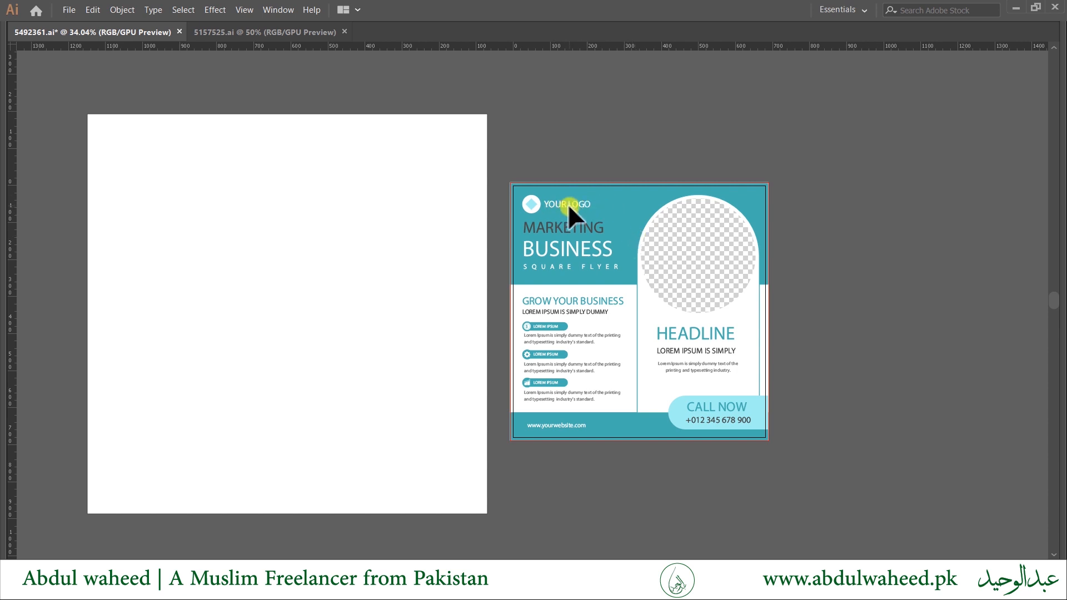
pyautogui.scroll(4, 576, 206)
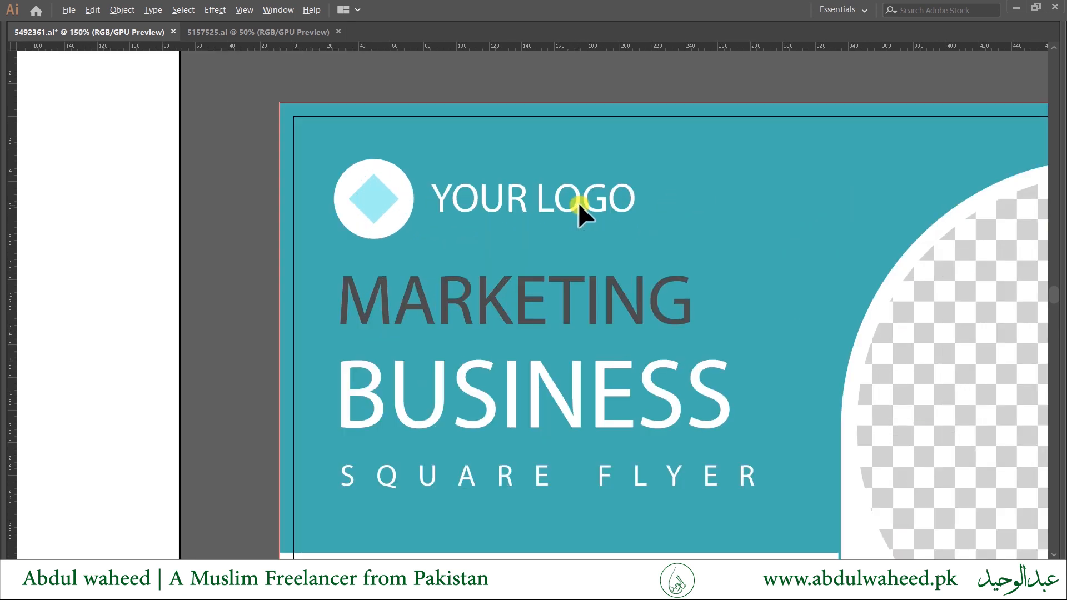
pyautogui.scroll(-4, 476, 237)
pyautogui.moveTo(483, 289); pyautogui.dragTo(634, 253)
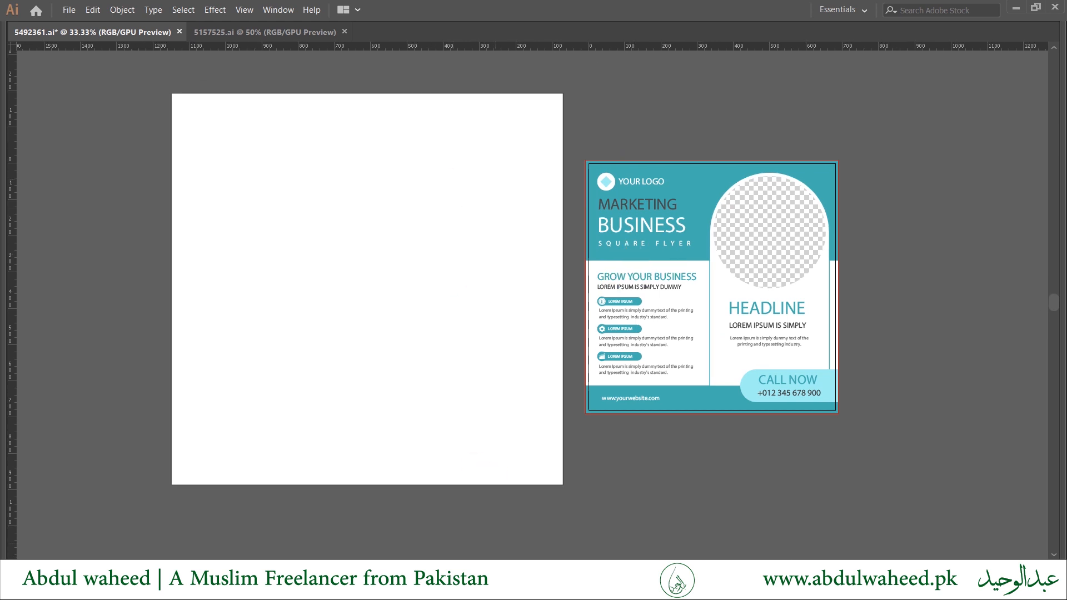
pyautogui.moveTo(478, 589)
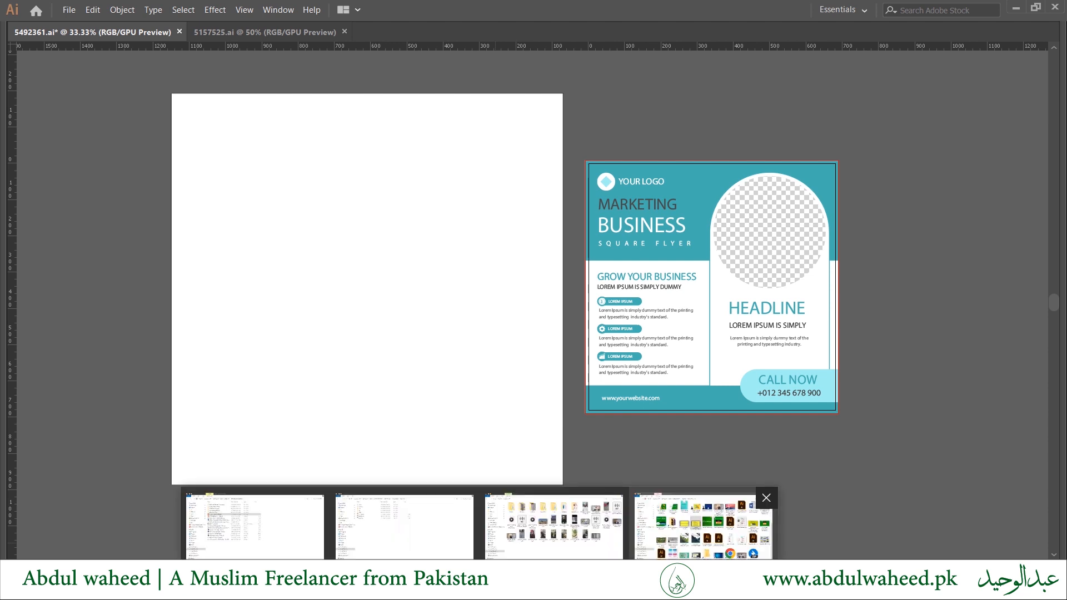
# Open the 1 Joomla folder from the desktop and drag my Logo.png onto the Illustrator square.
pyautogui.click(1065, 590)
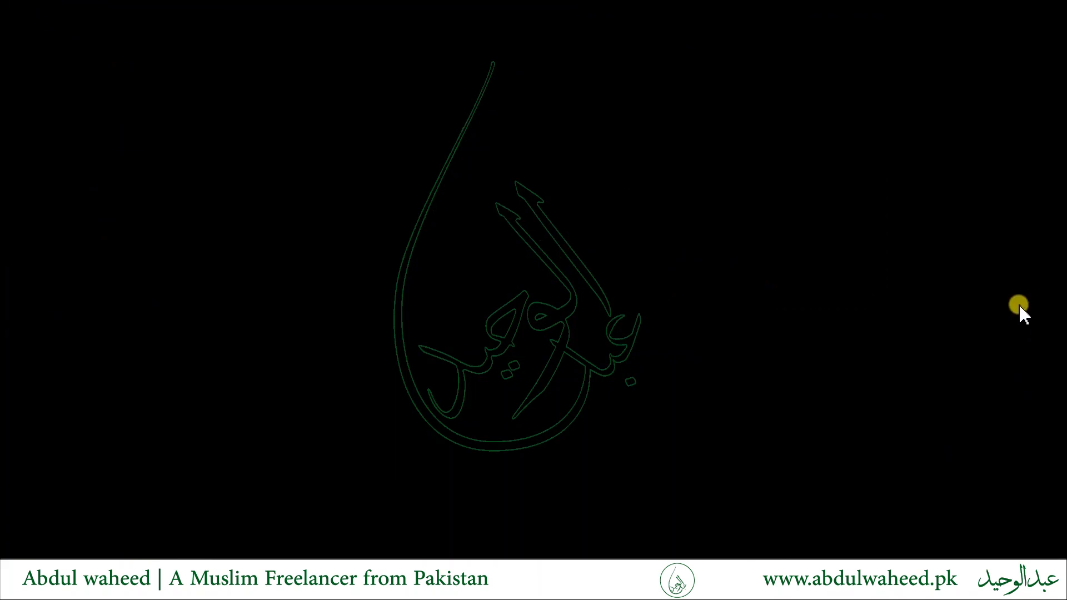
pyautogui.click(981, 190)
pyautogui.click(976, 314)
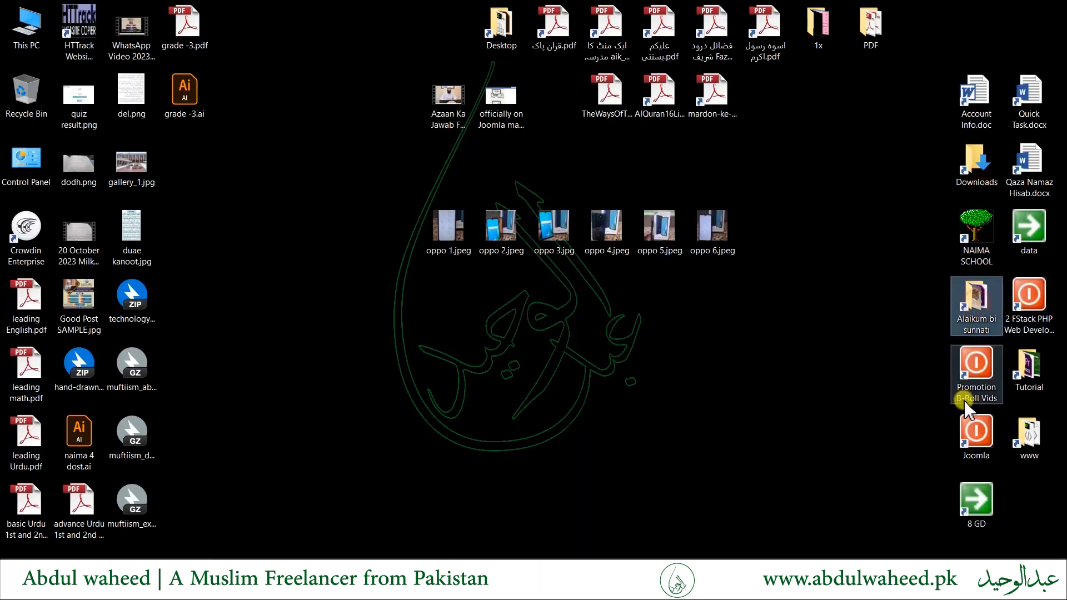
pyautogui.doubleClick(976, 433)
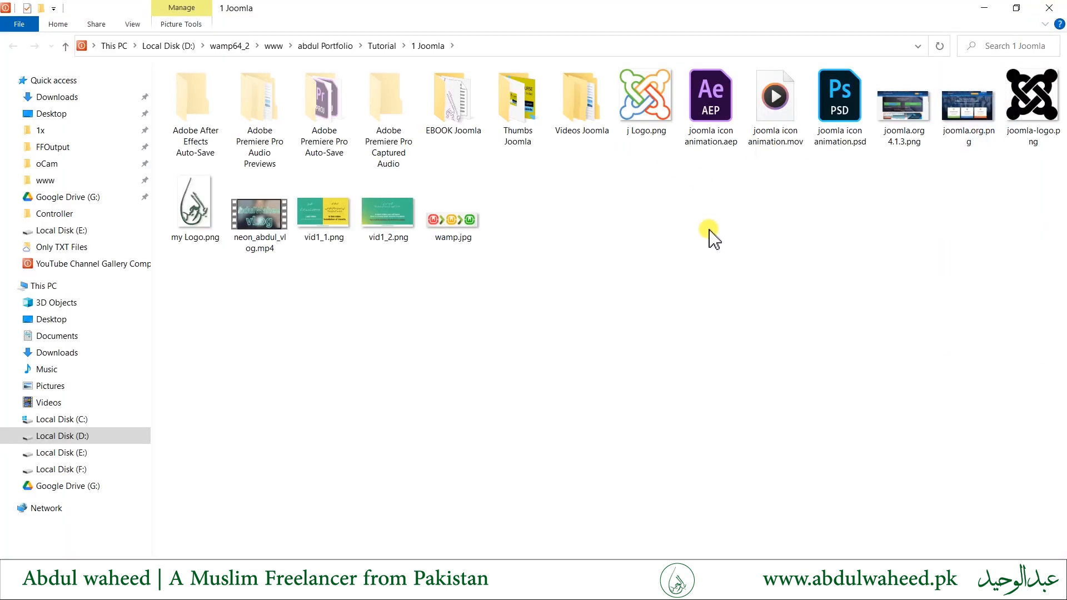
pyautogui.moveTo(192, 196); pyautogui.dragTo(203, 251)
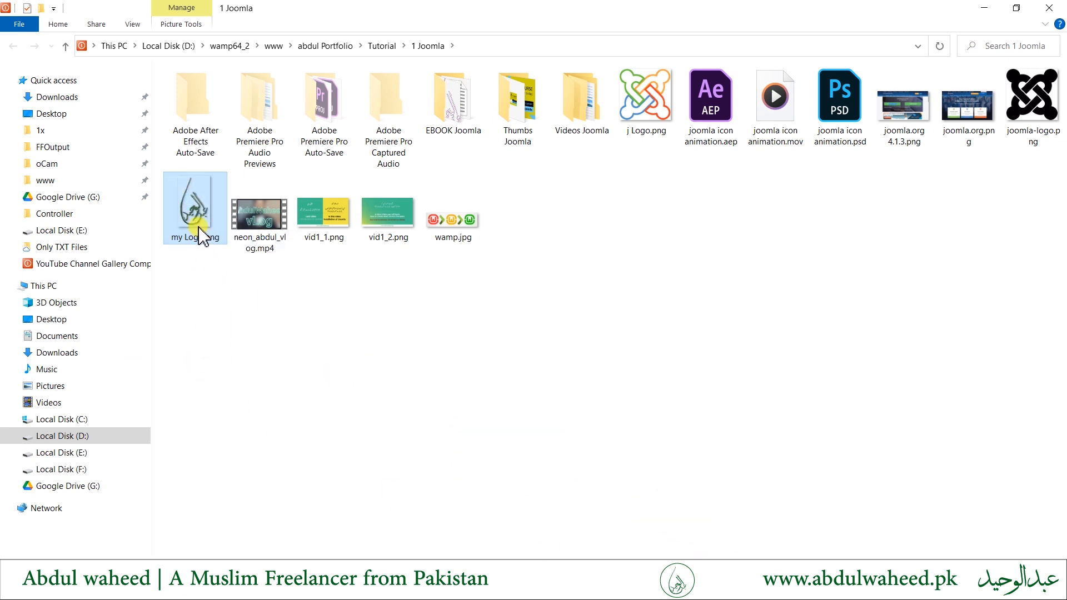
pyautogui.moveTo(198, 224); pyautogui.dragTo(242, 268)
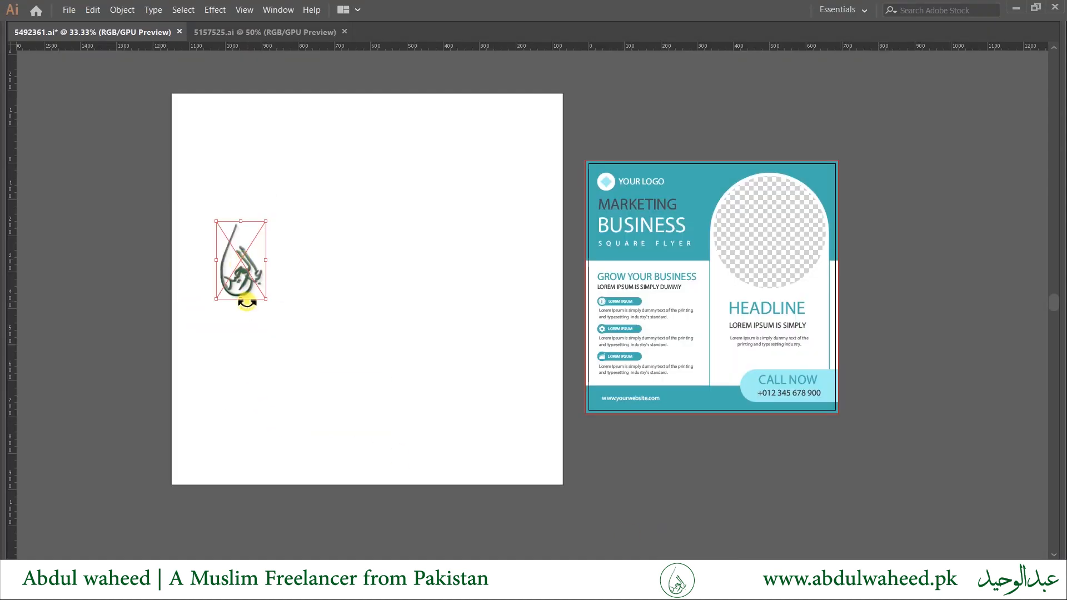
# Zoom in and out to check the placed 136 × 215 px logo, then bring the panels back.
pyautogui.scroll(2, 226, 254)
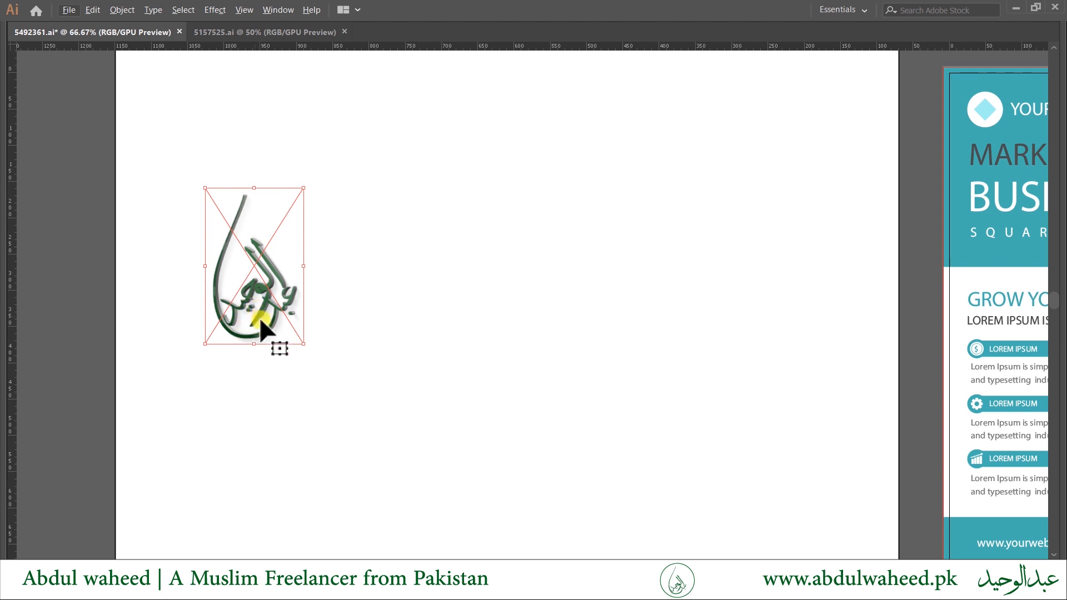
pyautogui.scroll(-2, 259, 318)
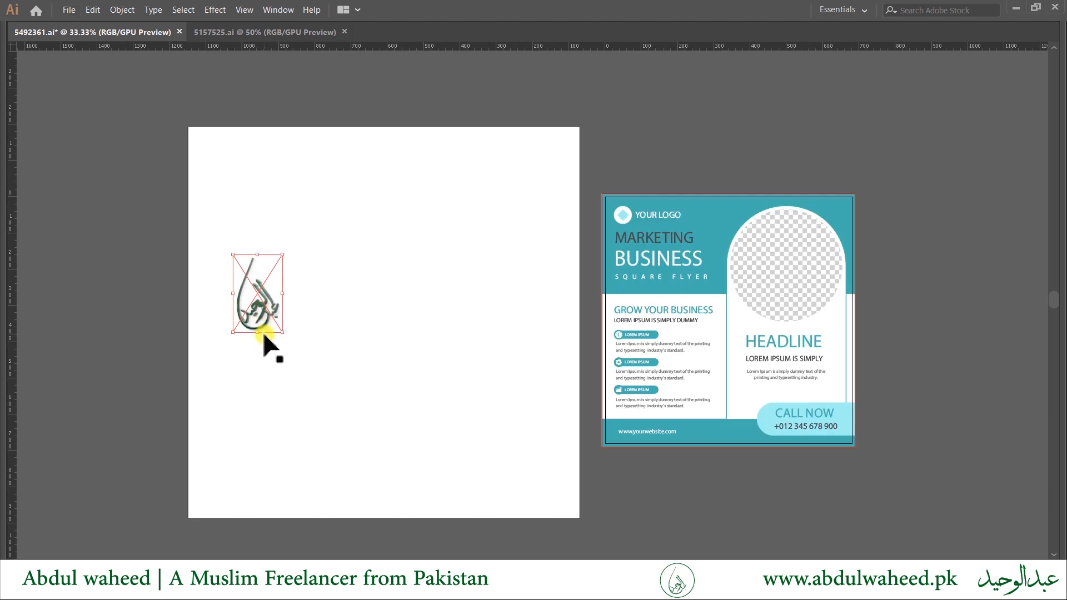
pyautogui.hotkey('alt', 'Tab')
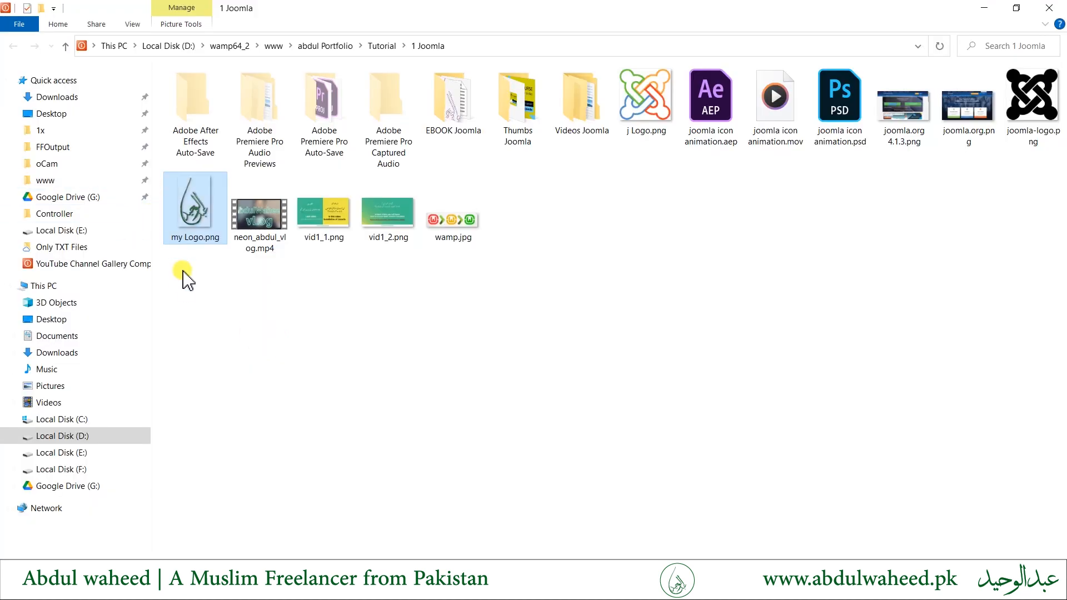
pyautogui.hotkey('alt', 'Tab')
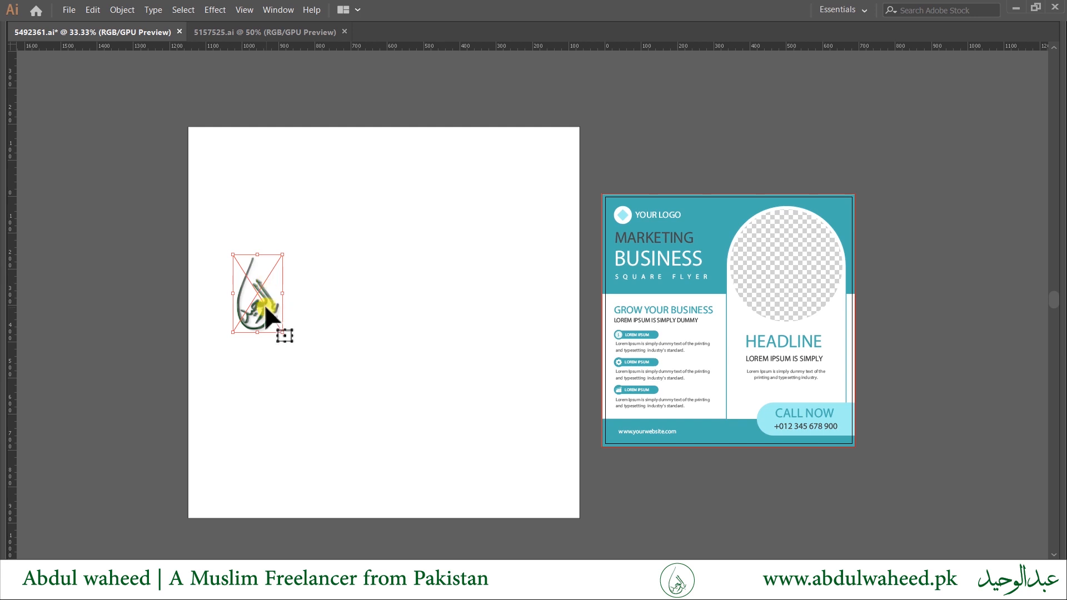
pyautogui.press('Tab')
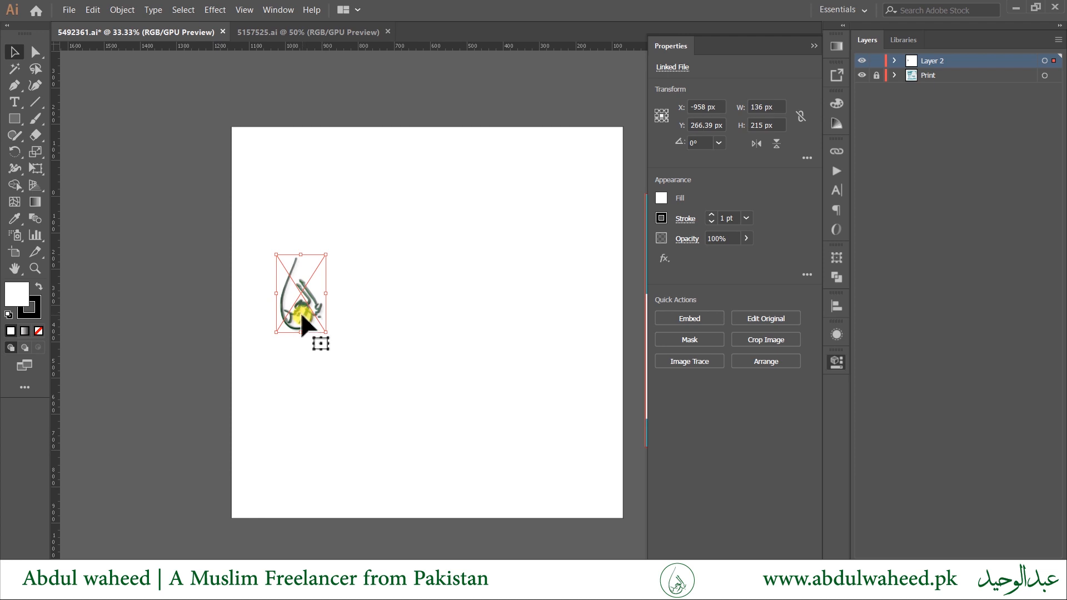
# Embed the linked my Logo.png image through the Links panel menu.
pyautogui.click(841, 150)
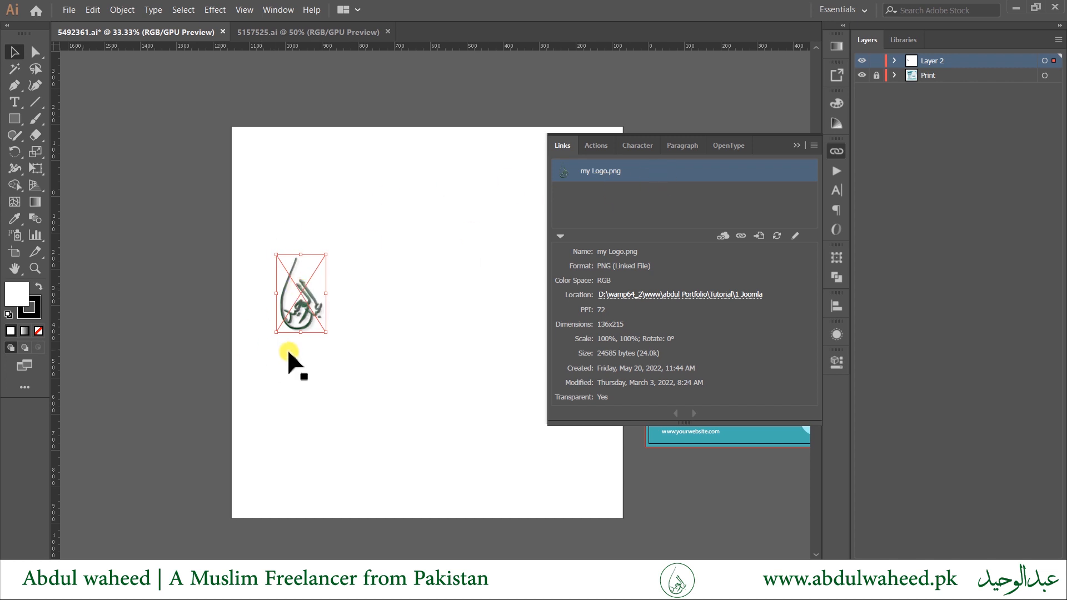
pyautogui.click(629, 168)
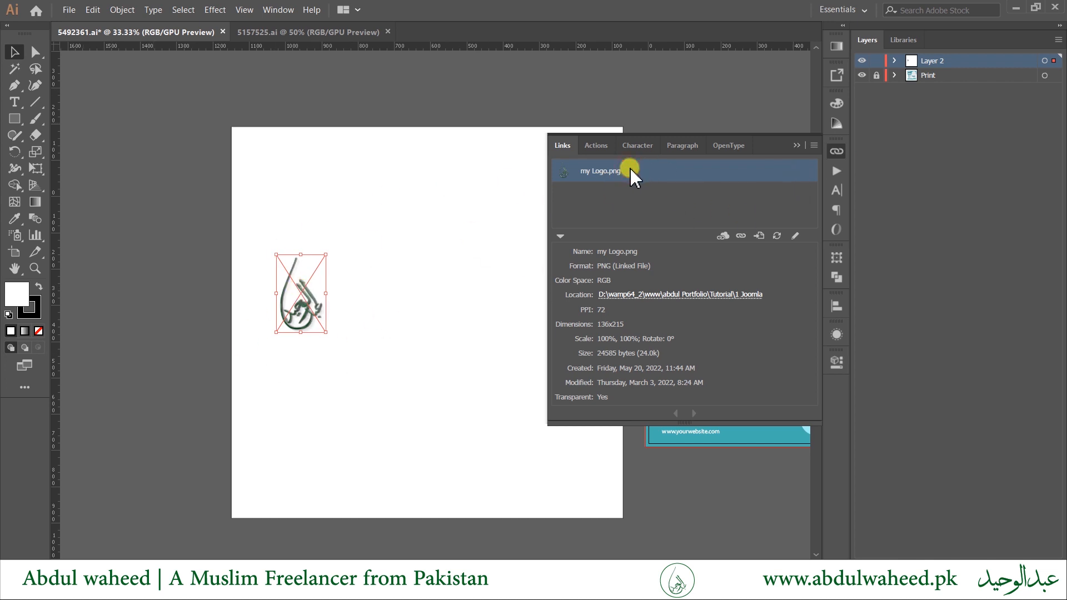
pyautogui.click(814, 145)
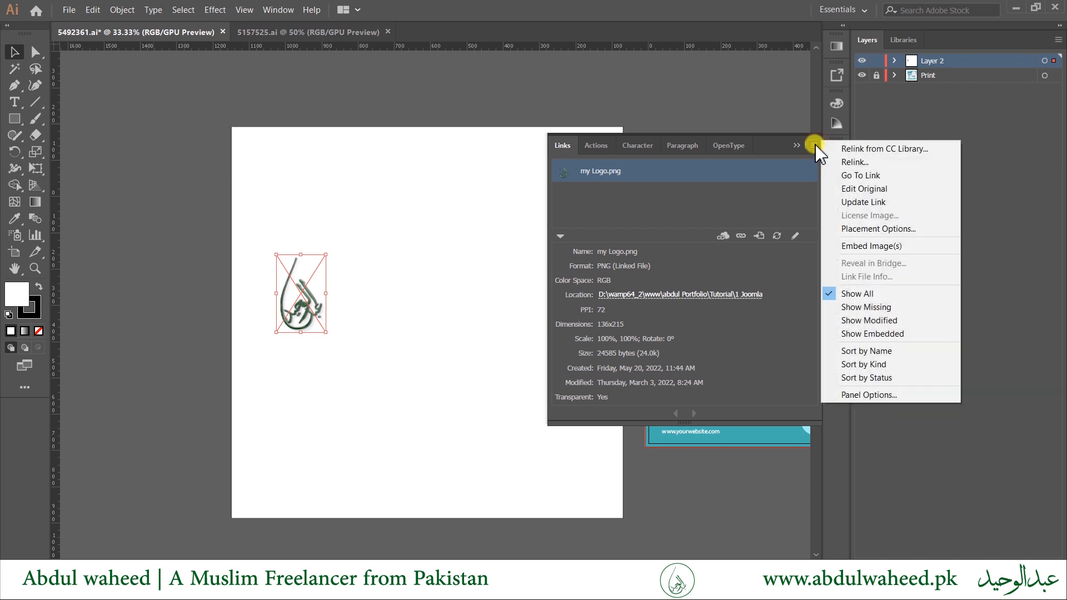
pyautogui.click(858, 246)
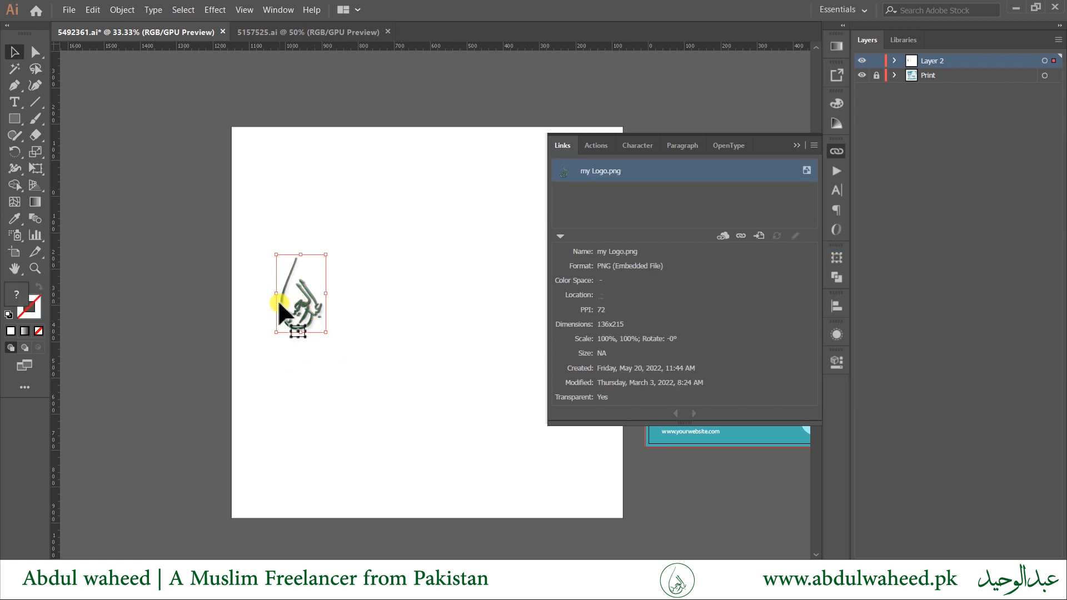
# Move the logo to the artboard's top-left corner and deselect it.
pyautogui.moveTo(303, 302); pyautogui.dragTo(284, 189)
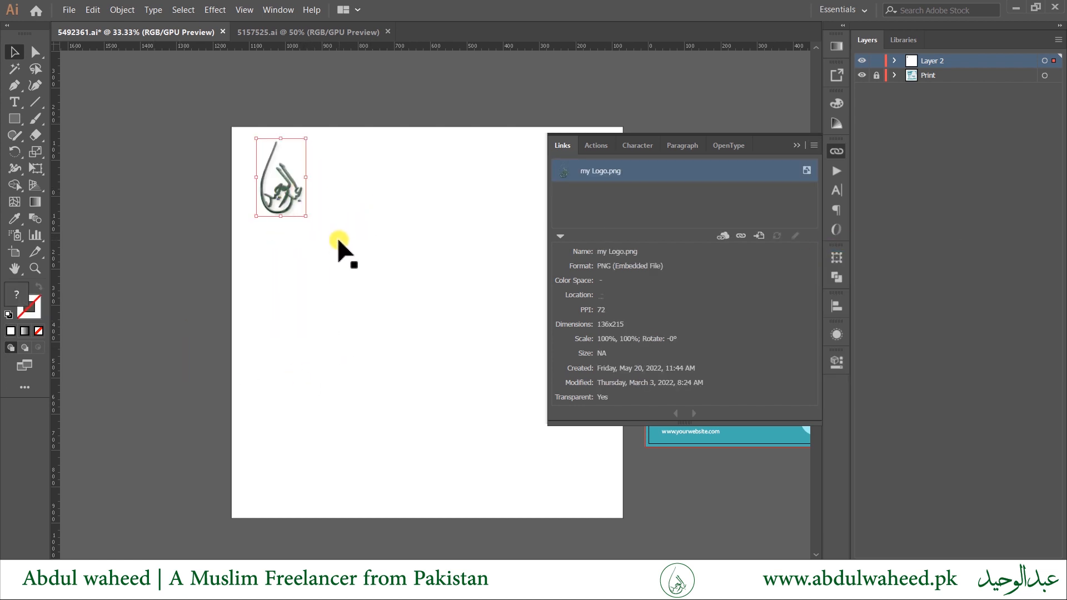
pyautogui.click(197, 236)
pyautogui.press('Tab')
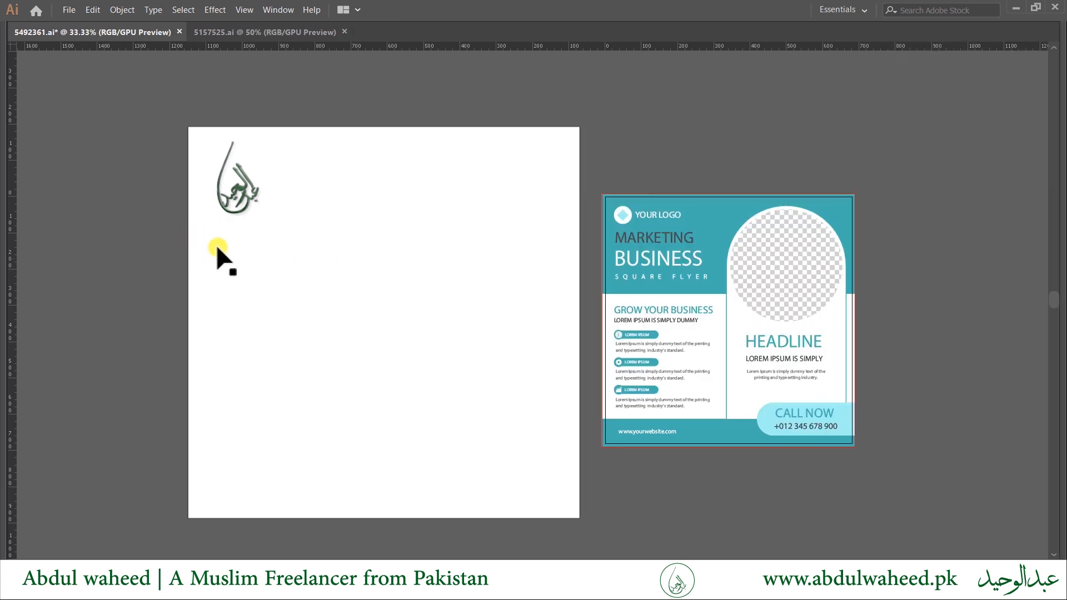
# Fill the background rectangle with the sample flyer's teal using the Eyedropper.
pyautogui.moveTo(543, 335); pyautogui.dragTo(556, 355)
pyautogui.click(458, 267)
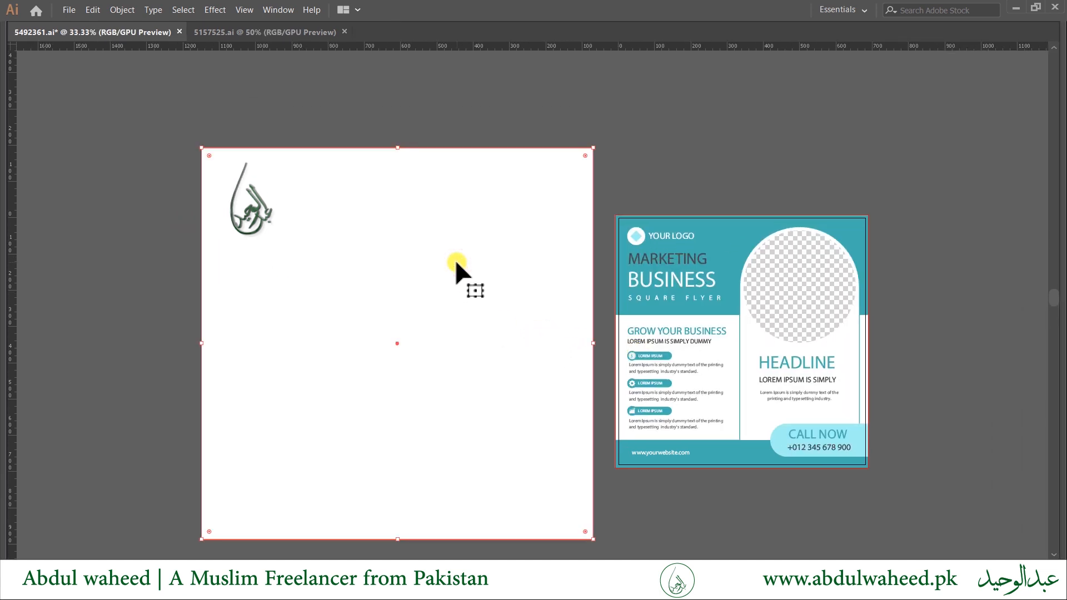
pyautogui.press('i')
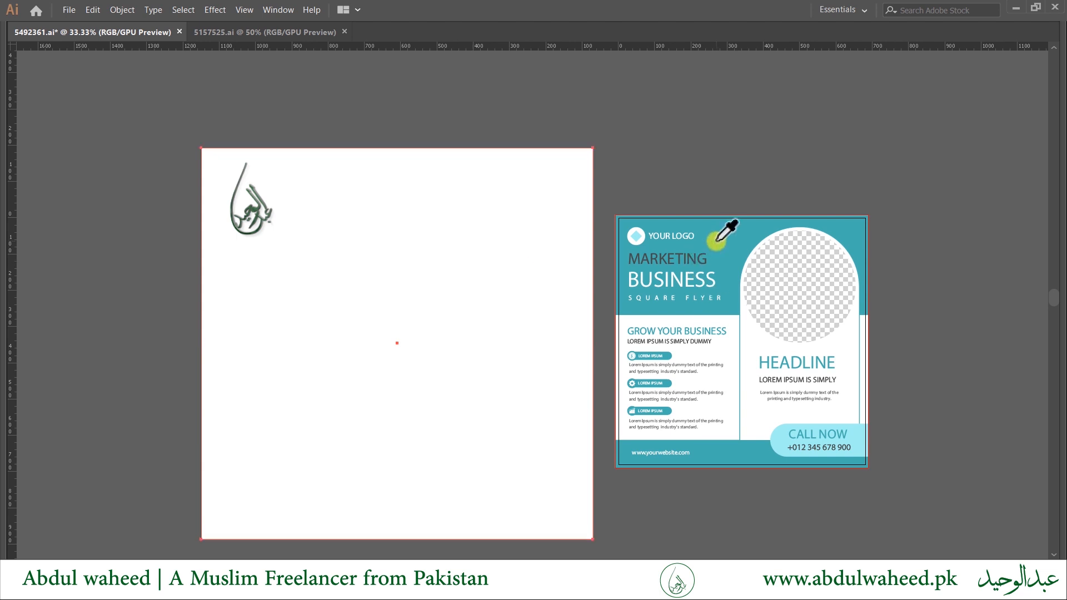
pyautogui.click(714, 239)
# Shift the background fill hue from teal to green #6CB244 in the Color Picker.
pyautogui.press('Tab')
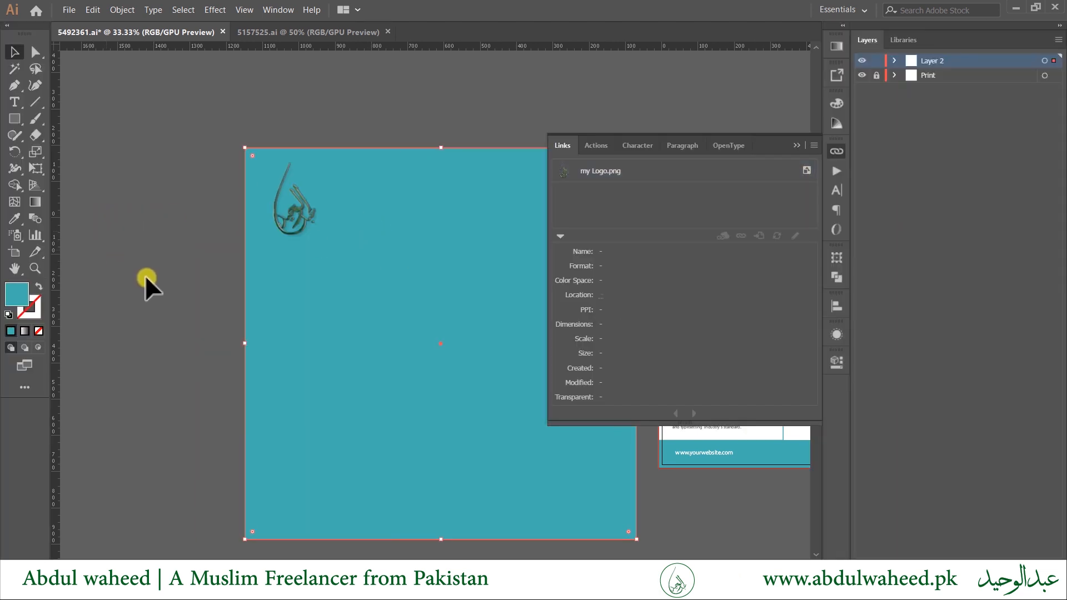
pyautogui.doubleClick(25, 303)
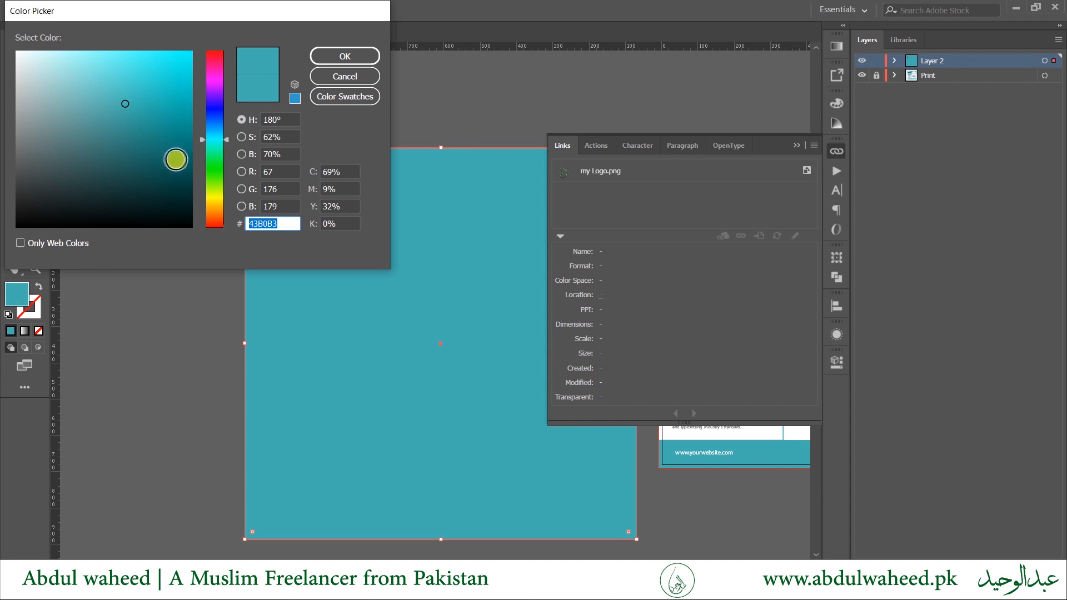
pyautogui.moveTo(214, 144); pyautogui.dragTo(217, 177)
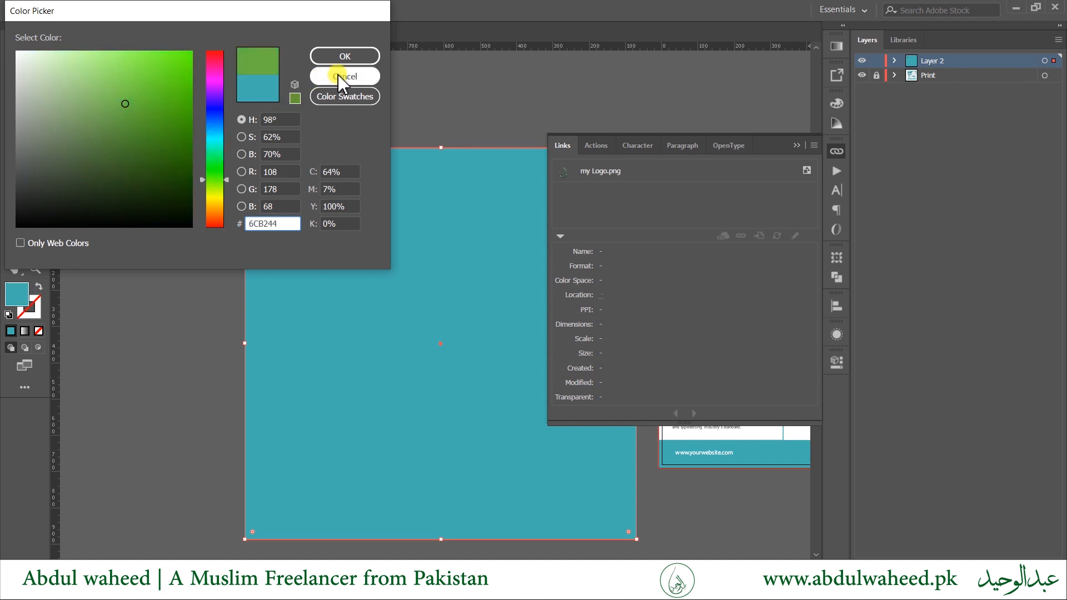
pyautogui.click(345, 56)
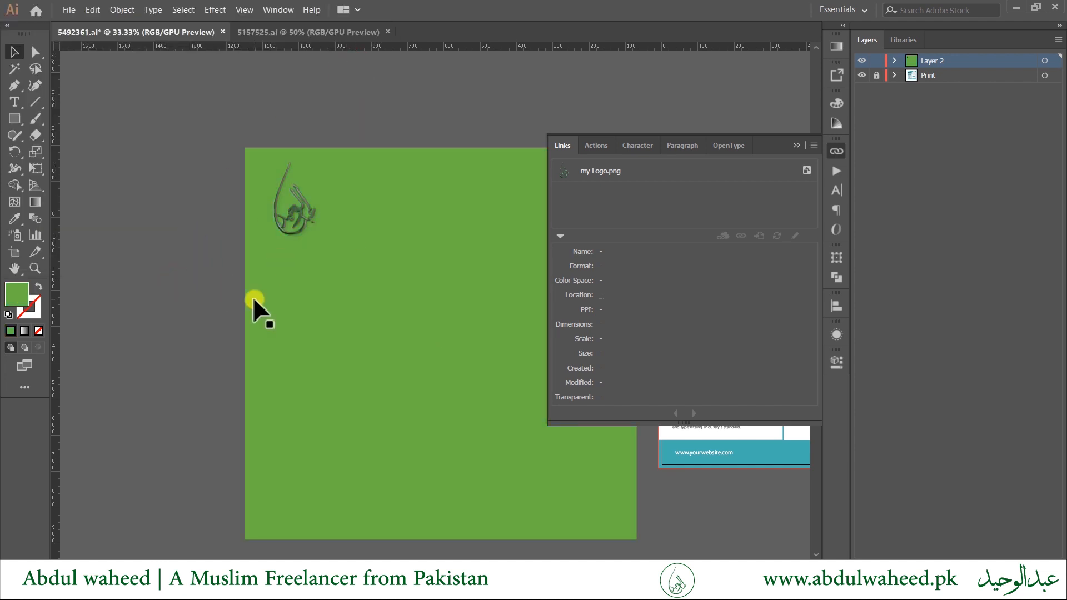
pyautogui.press('Tab')
pyautogui.click(100, 332)
pyautogui.press('Tab')
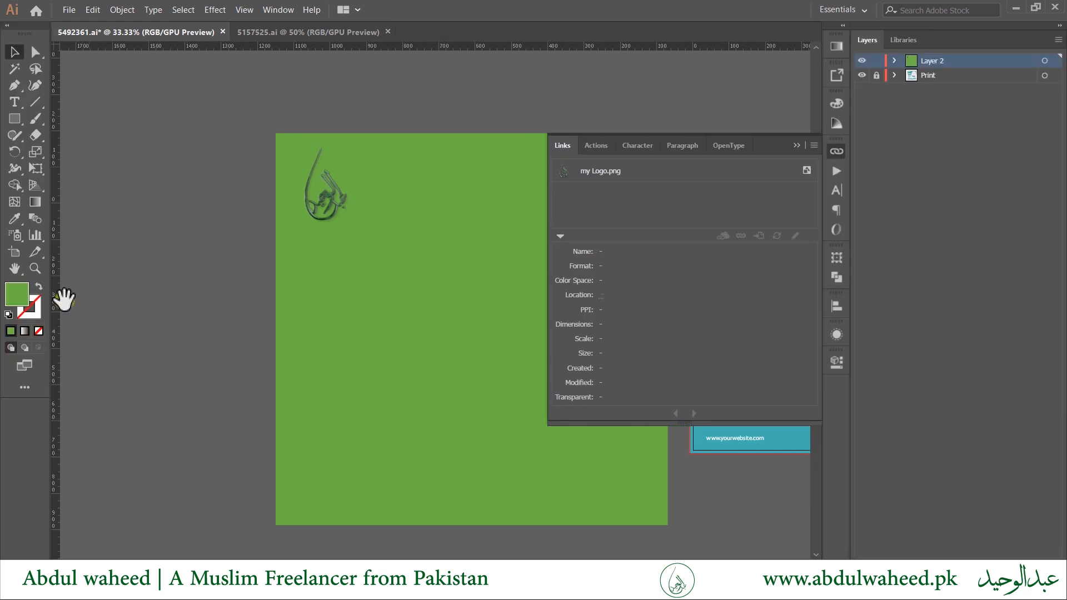
# Check the green fill's colour value, then open a new Chrome tab.
pyautogui.doubleClick(22, 297)
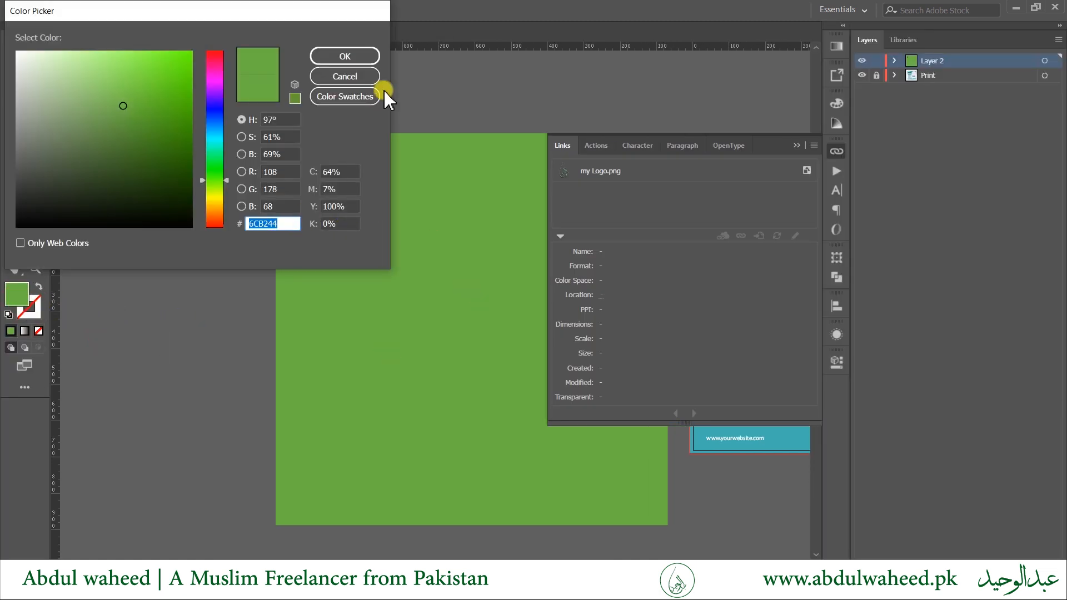
pyautogui.click(362, 77)
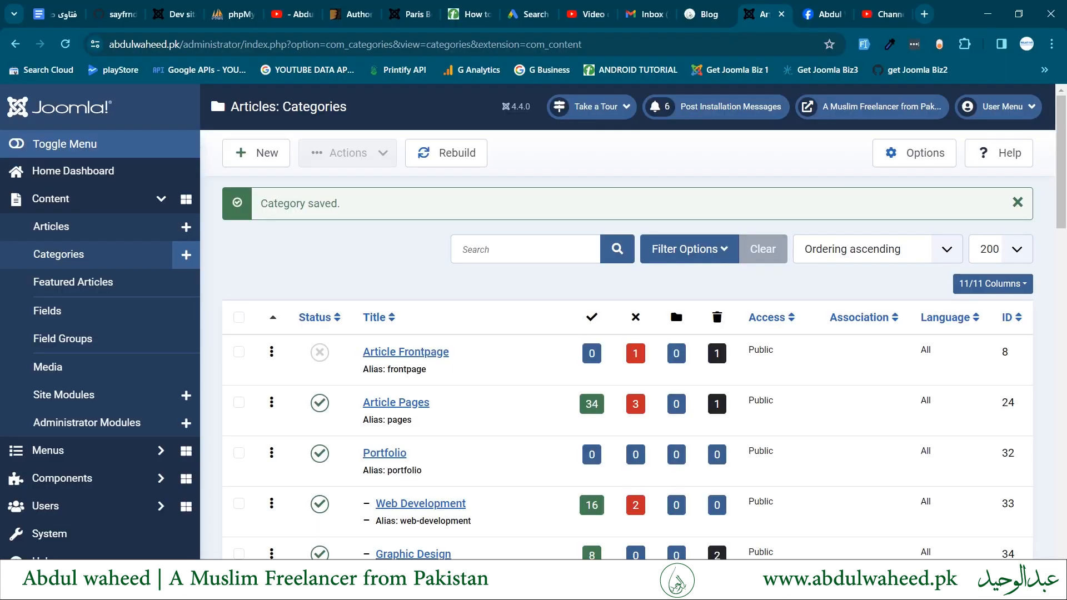
pyautogui.hotkey('ctrl', 't')
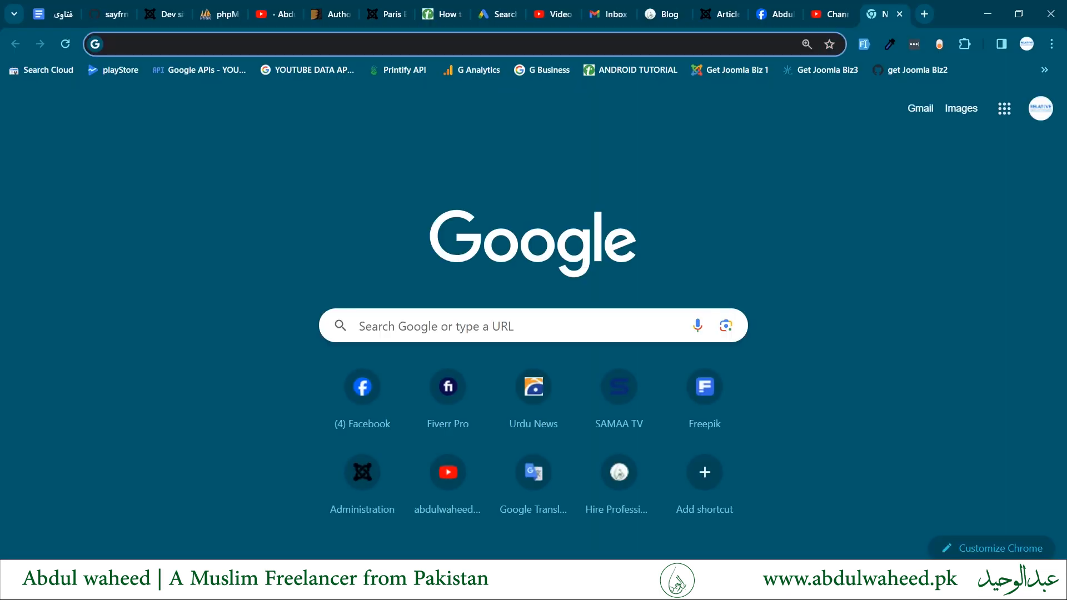
# Search for 'adobe color' from the Chrome address bar.
pyautogui.write('ado')
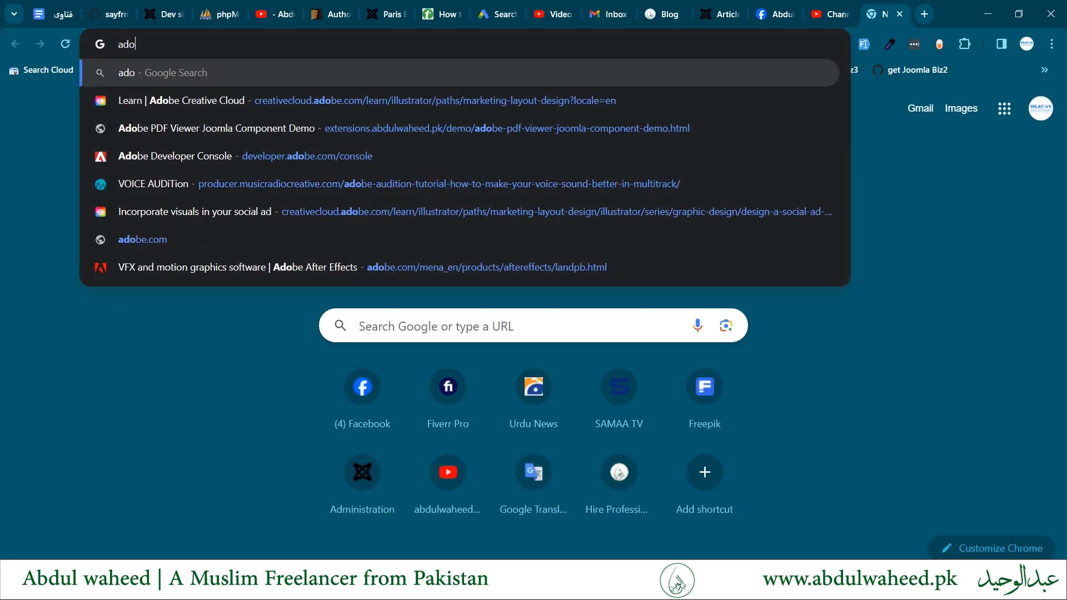
pyautogui.press('Down')
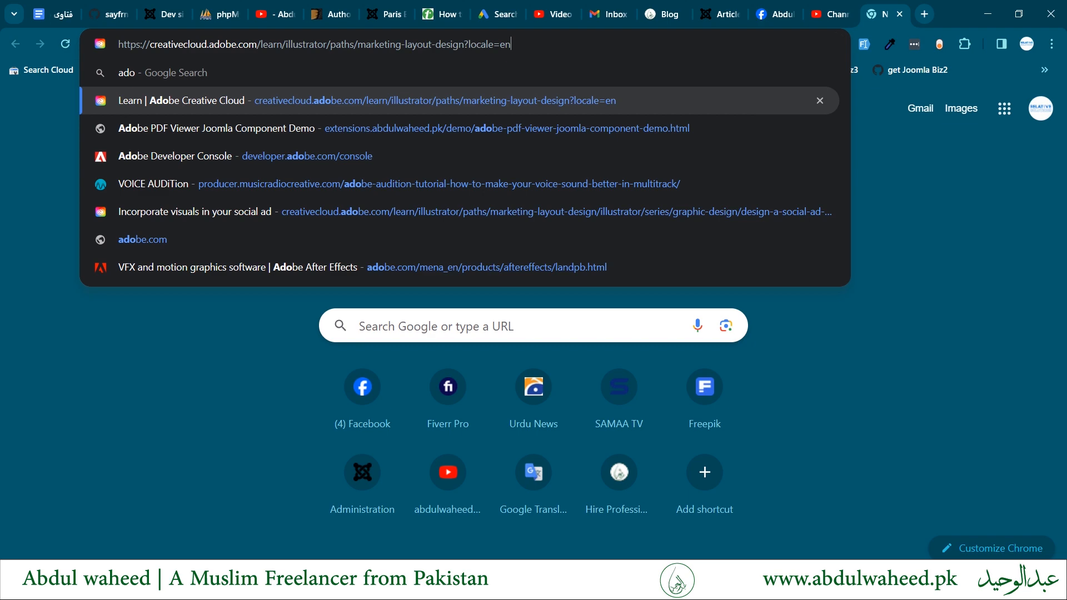
pyautogui.hotkey('ctrl', 'a')
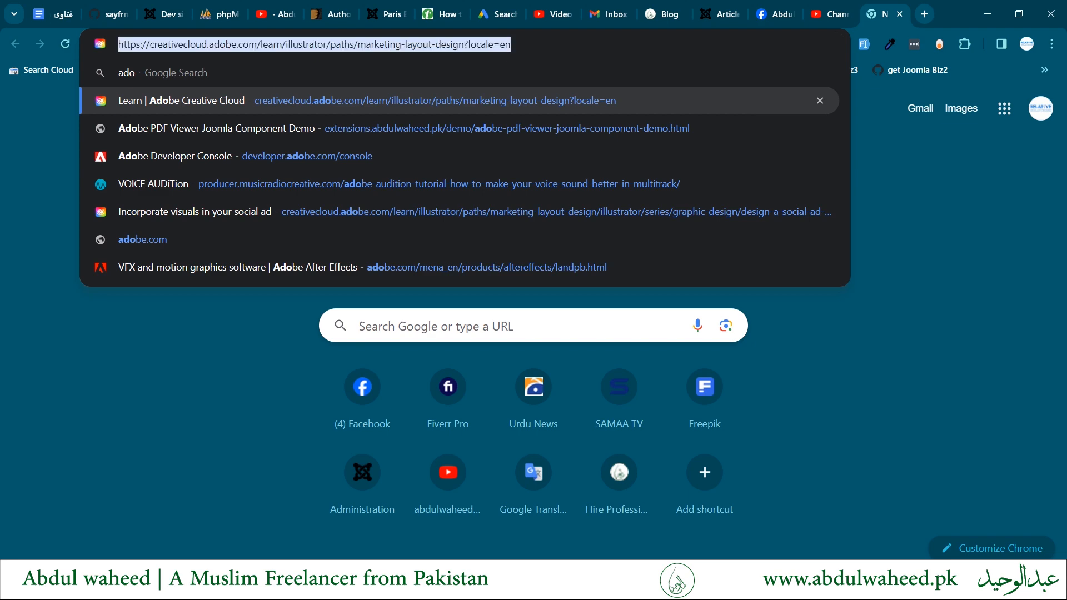
pyautogui.write('adobe color')
pyautogui.press('Return')
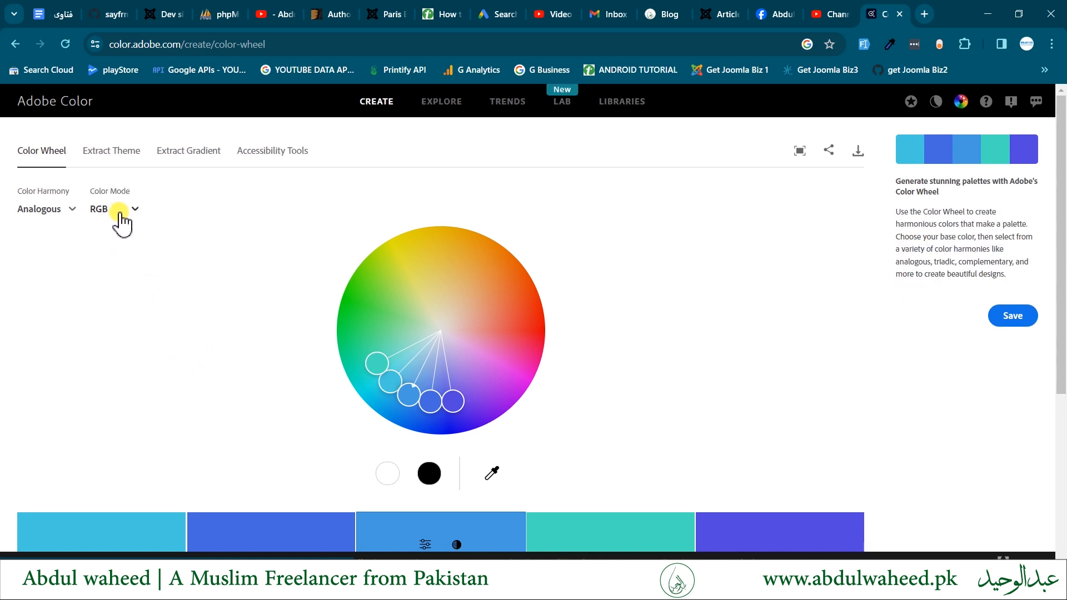
# Switch the colour harmony to Triad and enter 6CB244 as the base hex colour.
pyautogui.scroll(-2, 262, 308)
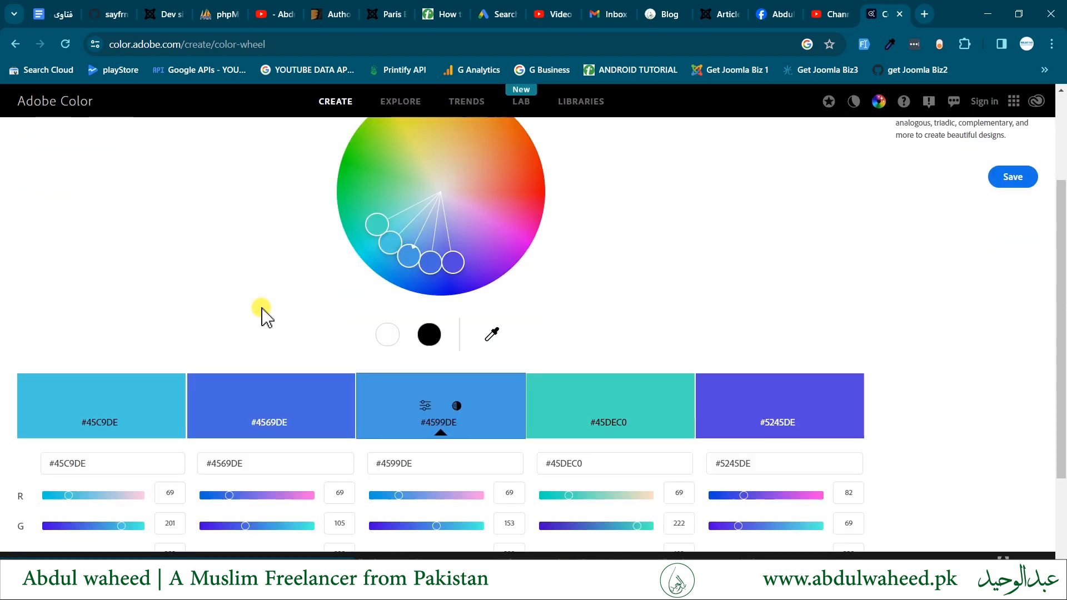
pyautogui.scroll(2, 262, 308)
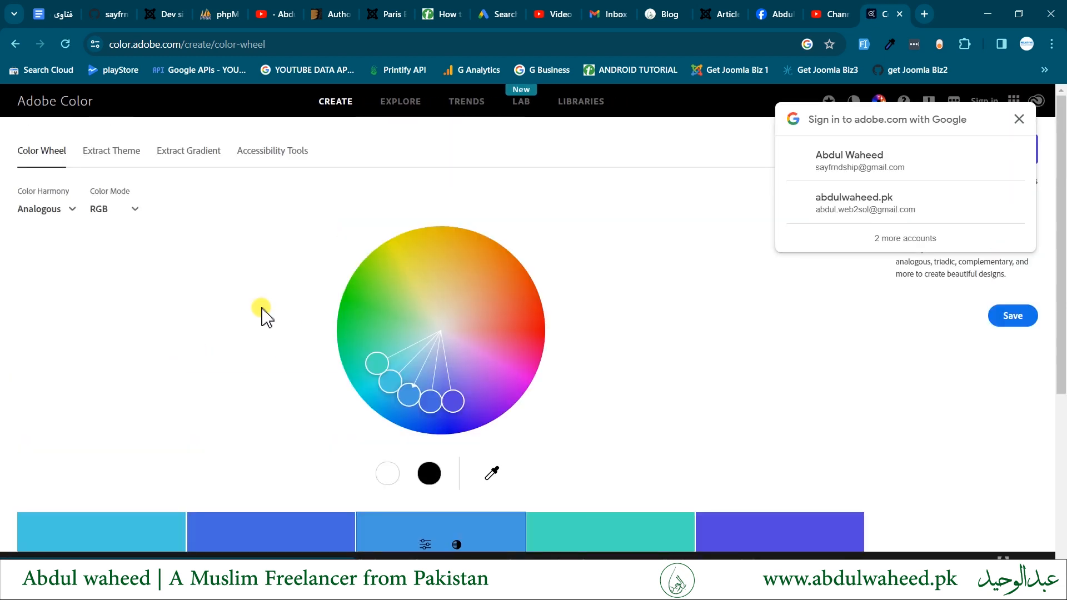
pyautogui.click(66, 214)
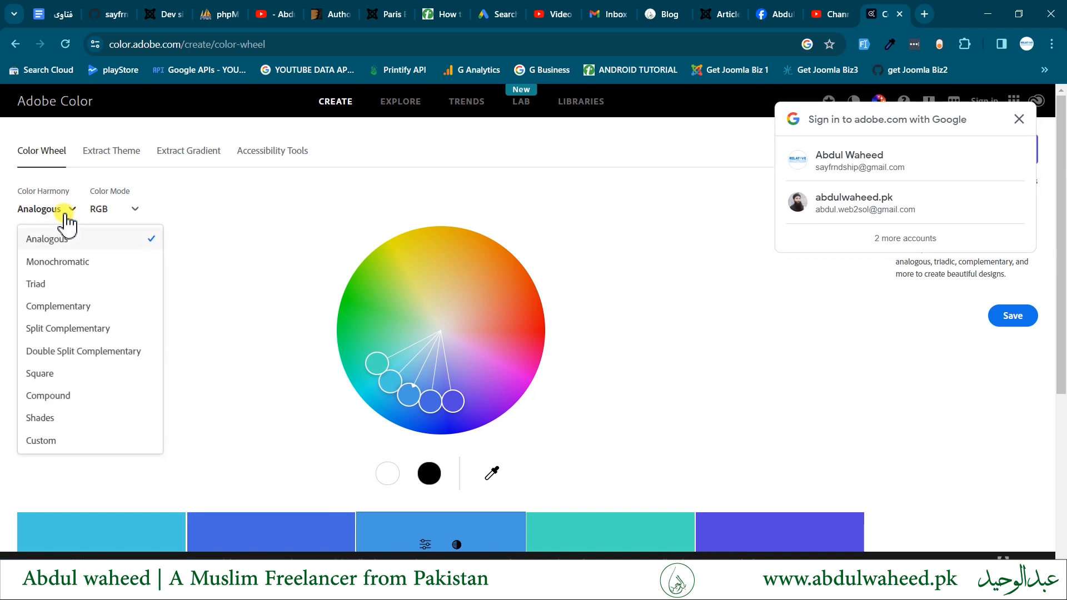
pyautogui.click(33, 284)
pyautogui.scroll(-2, 239, 333)
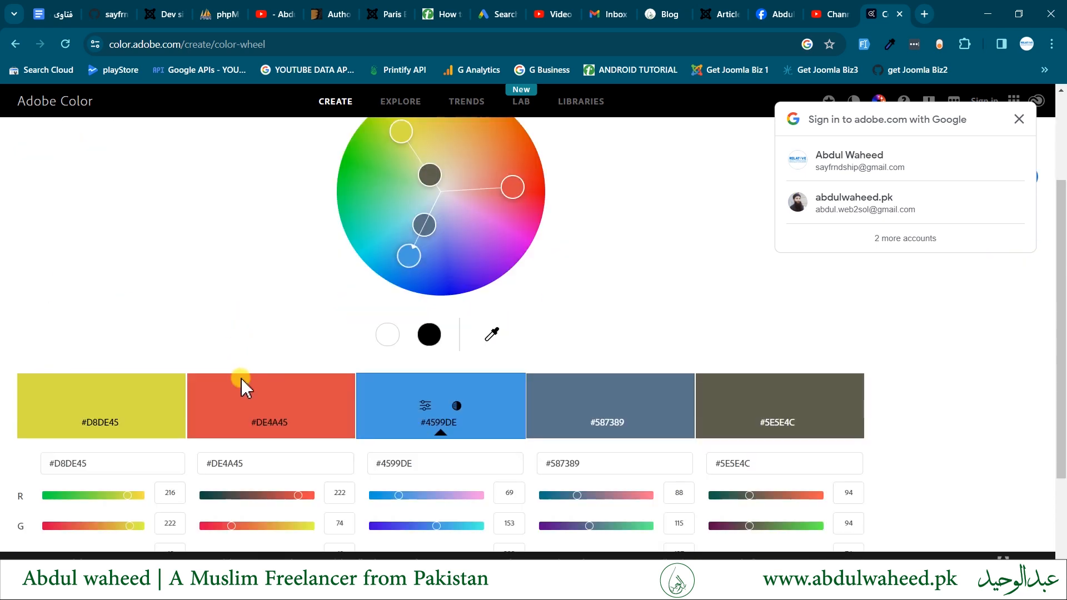
pyautogui.click(108, 462)
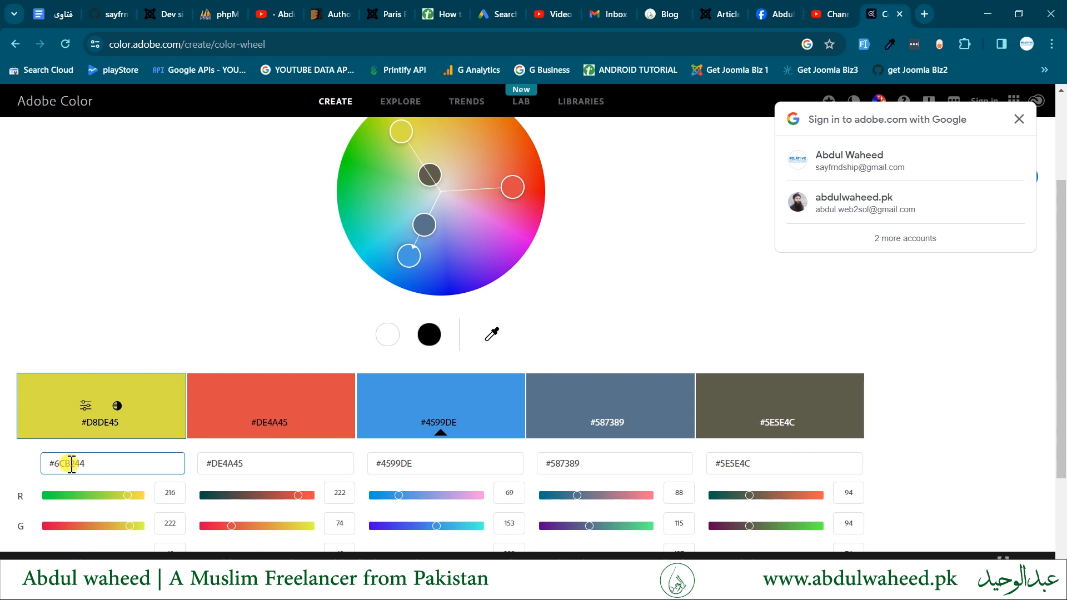
pyautogui.press('Return')
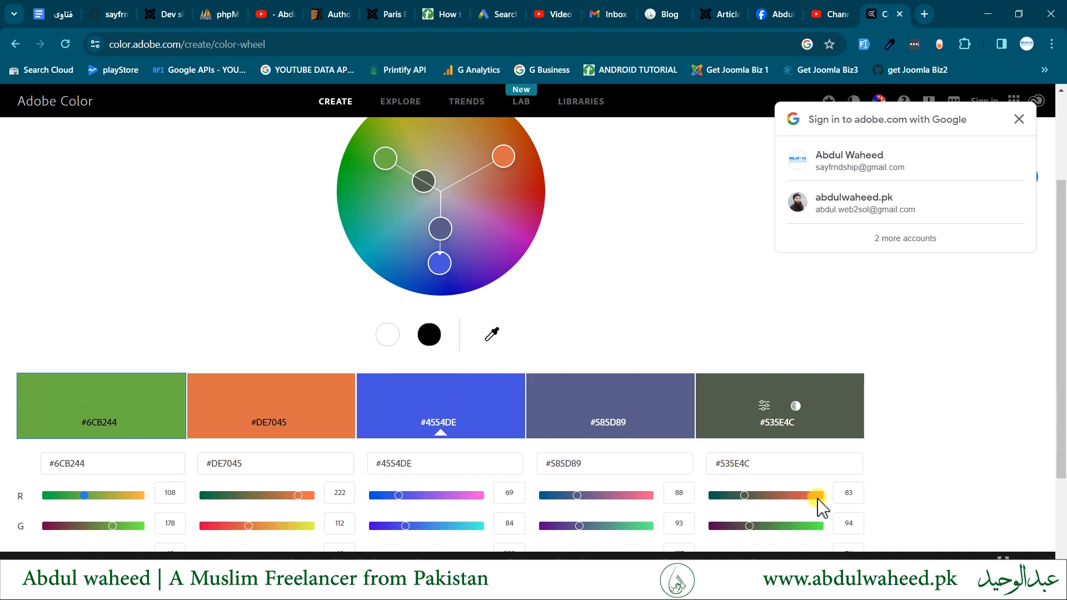
pyautogui.click(760, 463)
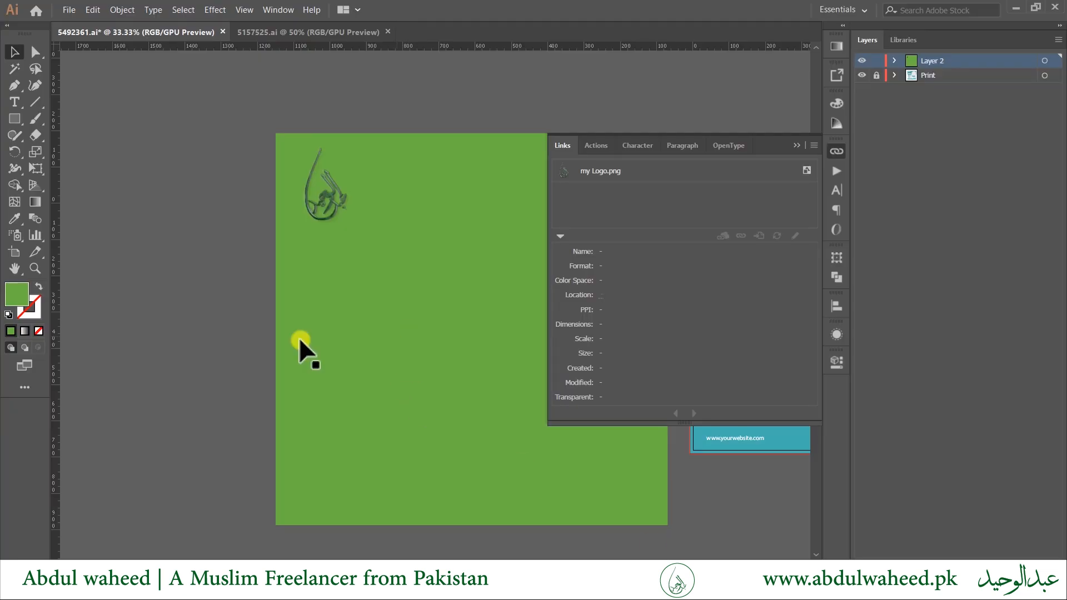
# Draw a small green rectangle in the free space above the artboard.
pyautogui.click(231, 260)
pyautogui.moveTo(245, 245); pyautogui.dragTo(138, 303)
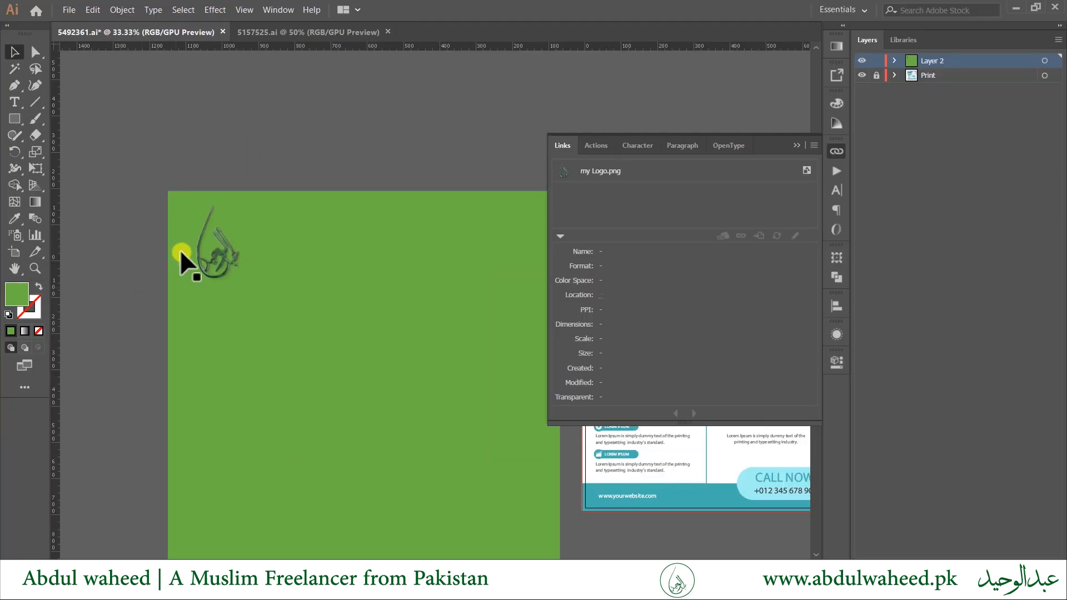
pyautogui.click(14, 118)
pyautogui.moveTo(155, 133)
pyautogui.mouseDown()
pyautogui.moveTo(233, 156)
pyautogui.moveTo(291, 151)
pyautogui.mouseUp()
# Duplicate the rectangle into a row of four evenly spaced copies.
pyautogui.press('v')
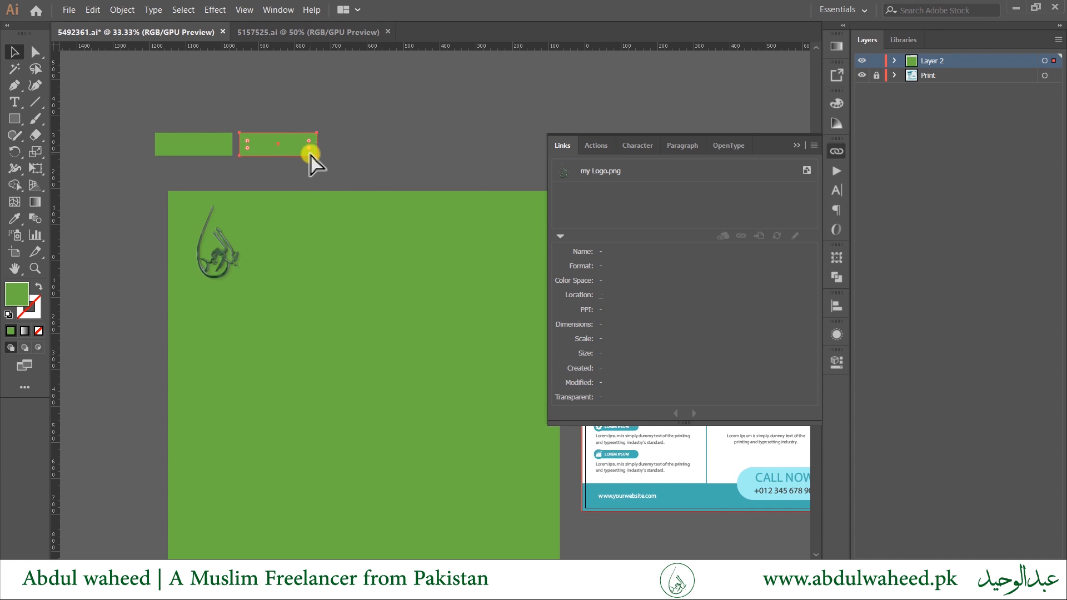
pyautogui.hotkey('ctrl', 'd')
pyautogui.hotkey('ctrl', 'd')
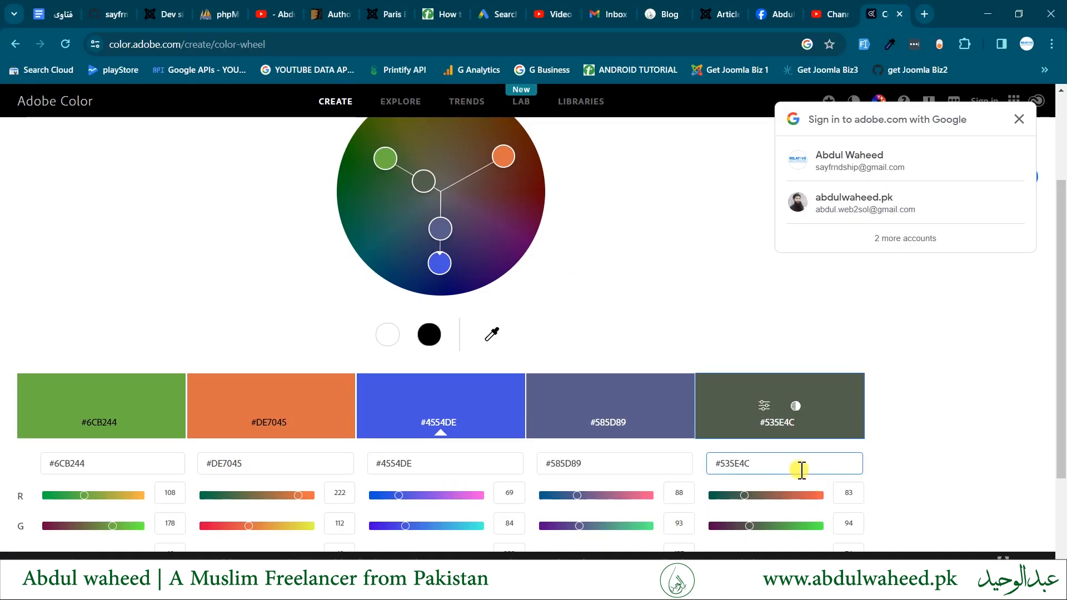
pyautogui.doubleClick(773, 463)
pyautogui.hotkey('ctrl', 'c')
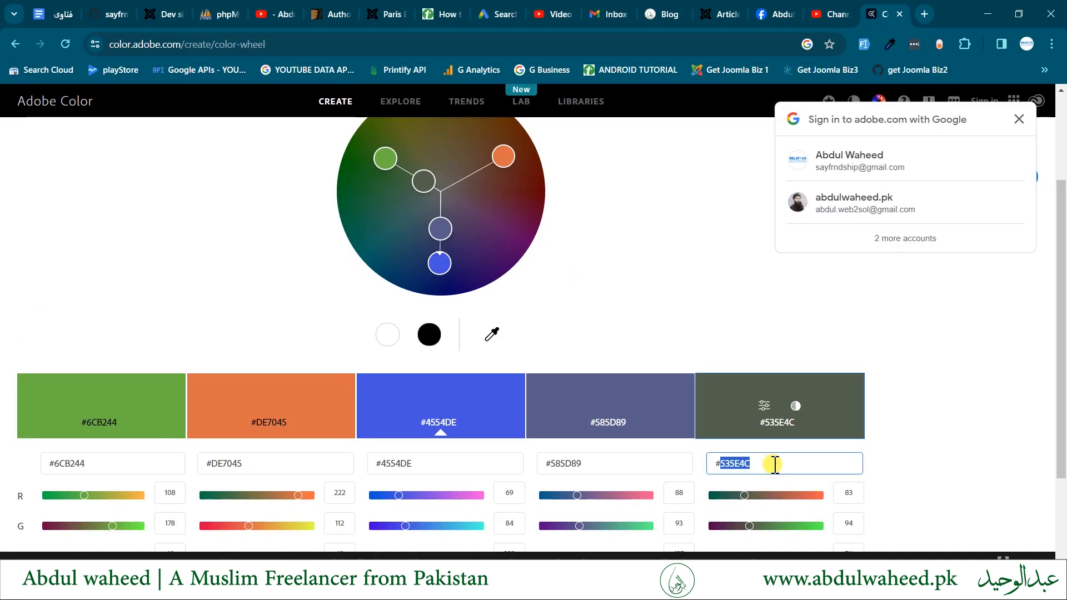
# Fill the selected palette rectangle with the dark grey-green 535E4C.
pyautogui.hotkey('alt', 'Tab')
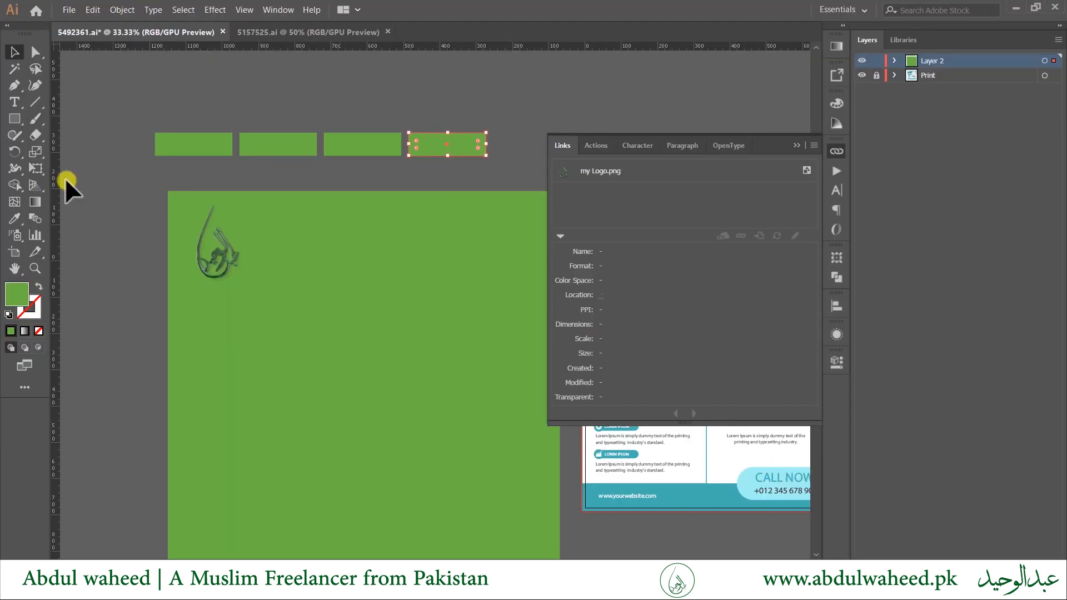
pyautogui.doubleClick(14, 293)
pyautogui.hotkey('ctrl', 'v')
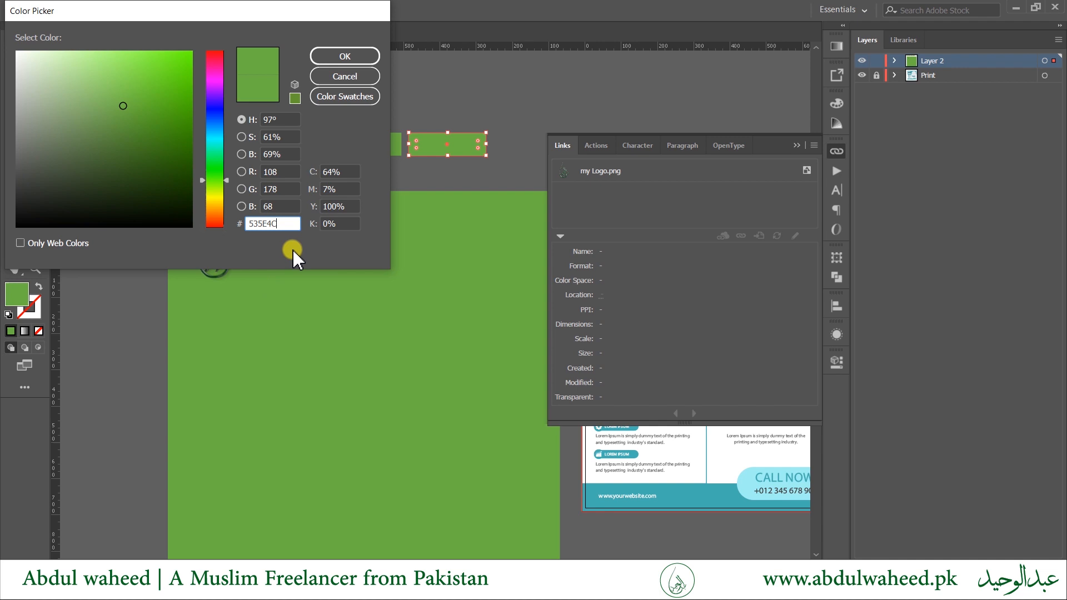
pyautogui.click(344, 56)
# Fill the third palette rectangle with grey-blue 585D89 copied from Adobe Color.
pyautogui.click(353, 148)
pyautogui.hotkey('alt', 'Tab')
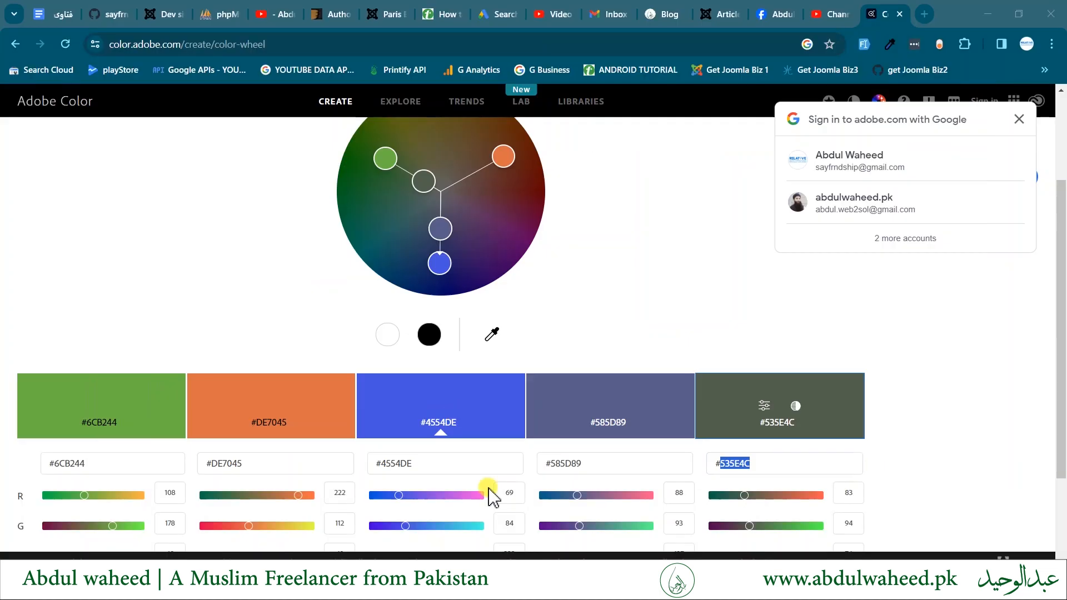
pyautogui.doubleClick(609, 463)
pyautogui.hotkey('ctrl', 'c')
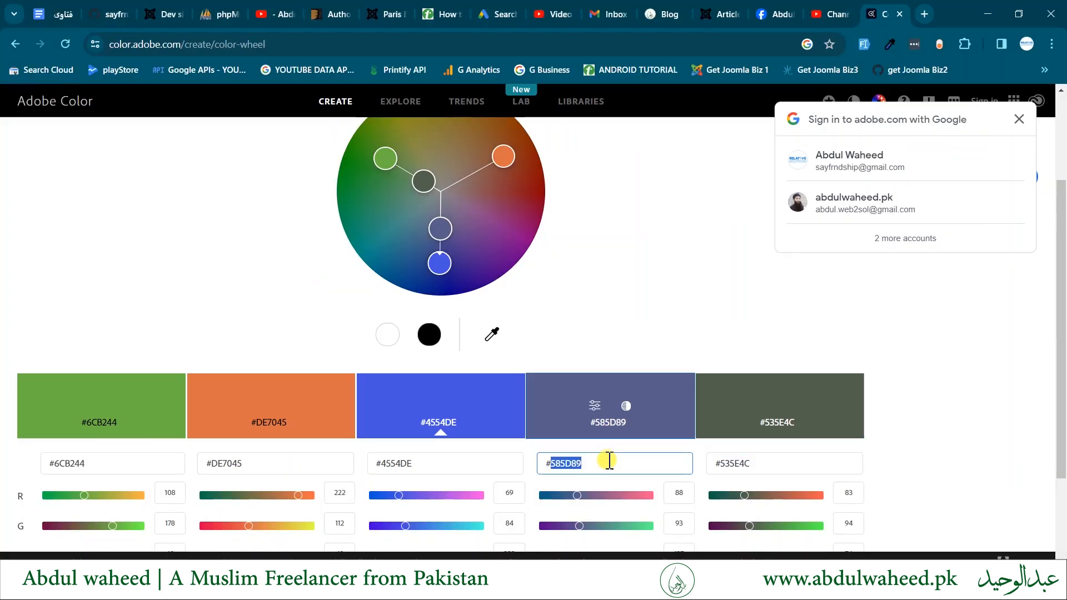
pyautogui.hotkey('alt', 'Tab')
pyautogui.doubleClick(25, 299)
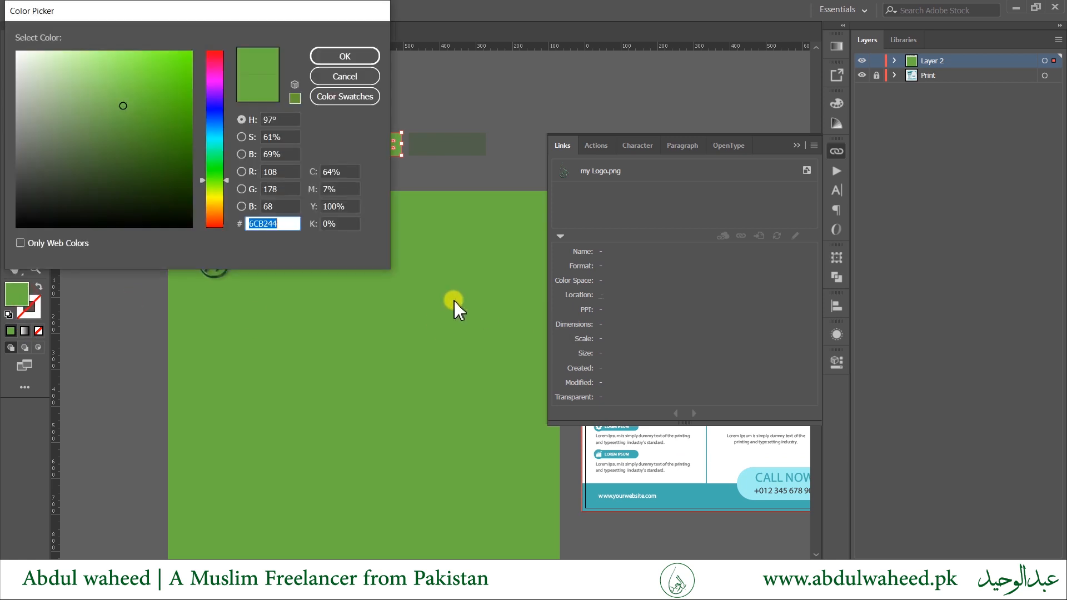
pyautogui.hotkey('ctrl', 'v')
pyautogui.click(351, 59)
# Fill the second green rectangle with blue 4554DE copied from Adobe Color.
pyautogui.hotkey('alt', 'Tab')
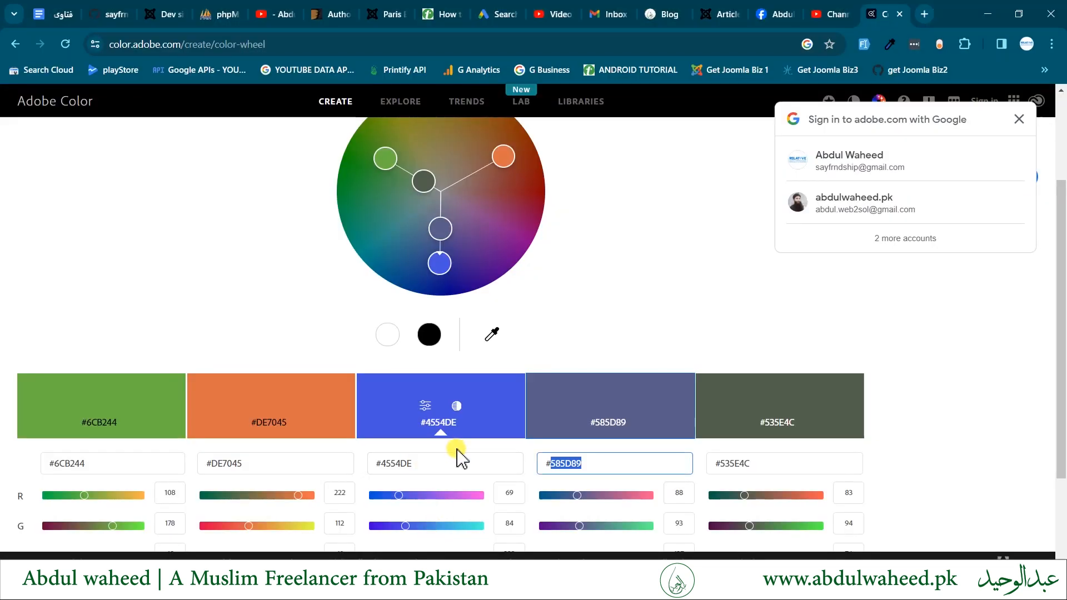
pyautogui.doubleClick(428, 463)
pyautogui.hotkey('ctrl', 'c')
pyautogui.hotkey('alt', 'Tab')
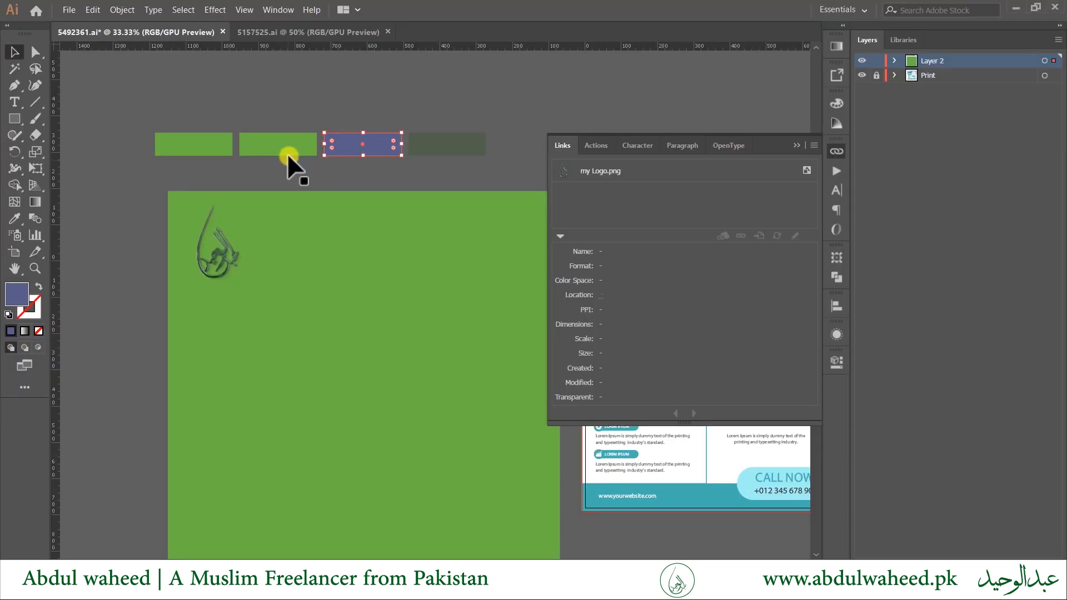
pyautogui.click(286, 149)
pyautogui.doubleClick(23, 297)
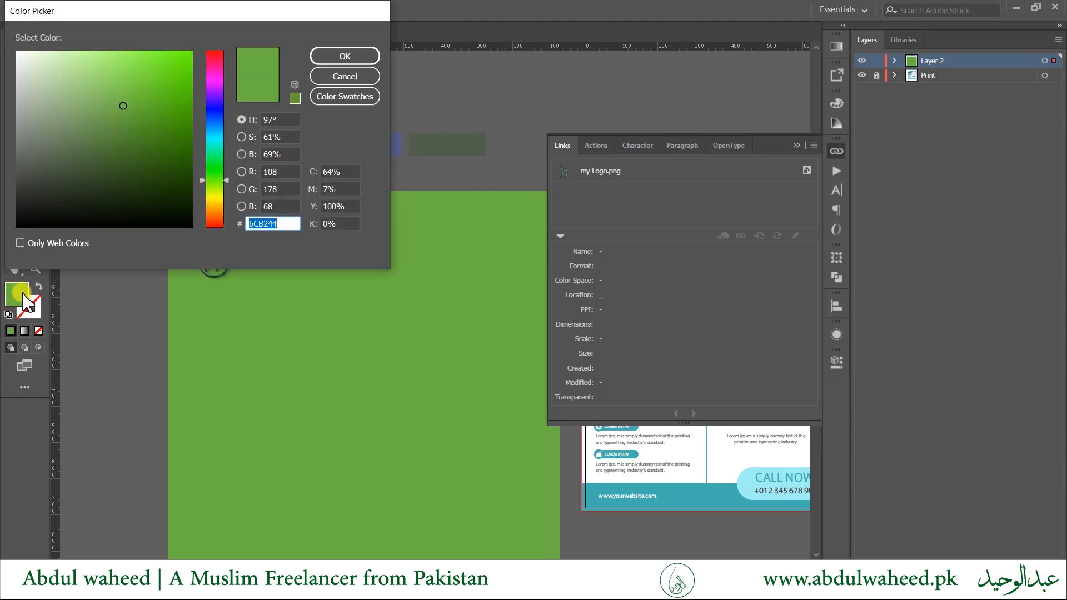
pyautogui.hotkey('ctrl', 'v')
pyautogui.click(344, 56)
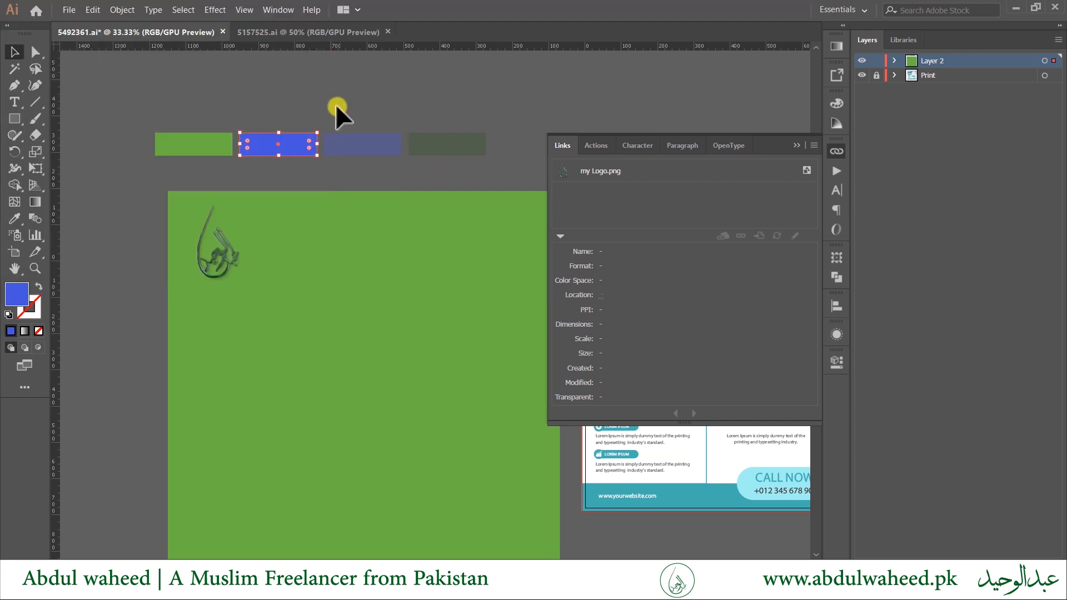
pyautogui.click(325, 174)
# Duplicate the first green rectangle just below it and fill the copy with orange DE7045.
pyautogui.hotkey('alt', 'Tab')
pyautogui.click(294, 463)
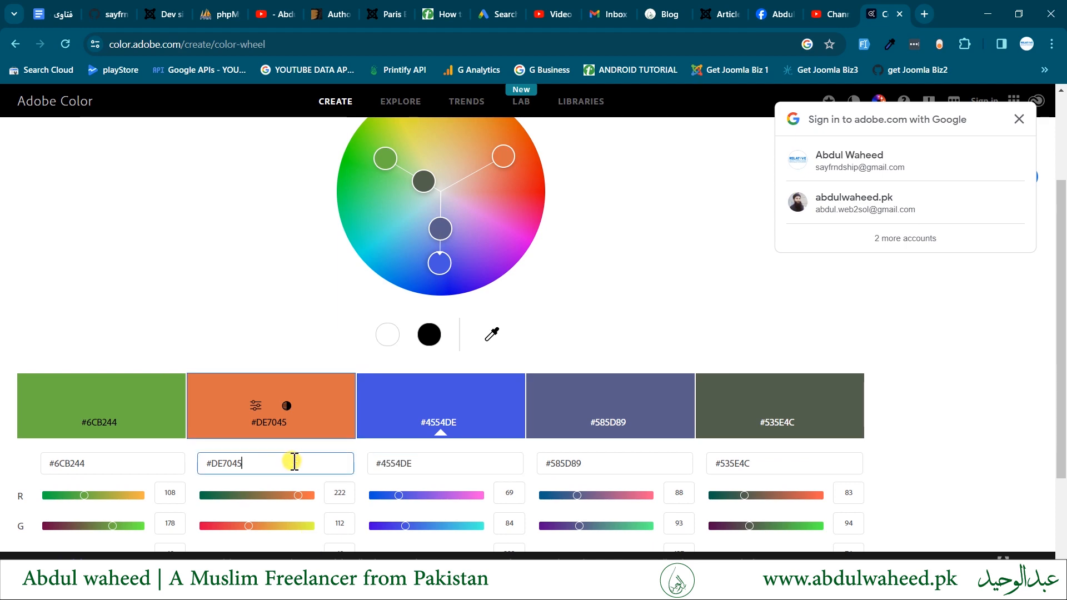
pyautogui.tripleClick(294, 463)
pyautogui.hotkey('ctrl', 'c')
pyautogui.hotkey('alt', 'Tab')
pyautogui.click(187, 144)
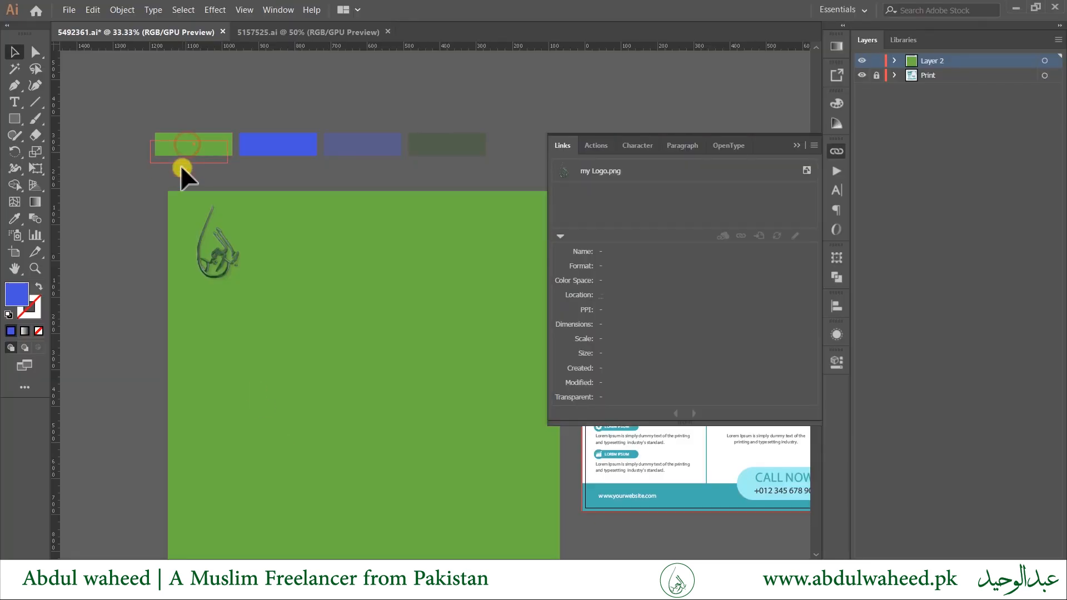
pyautogui.moveTo(182, 169); pyautogui.dragTo(183, 190)
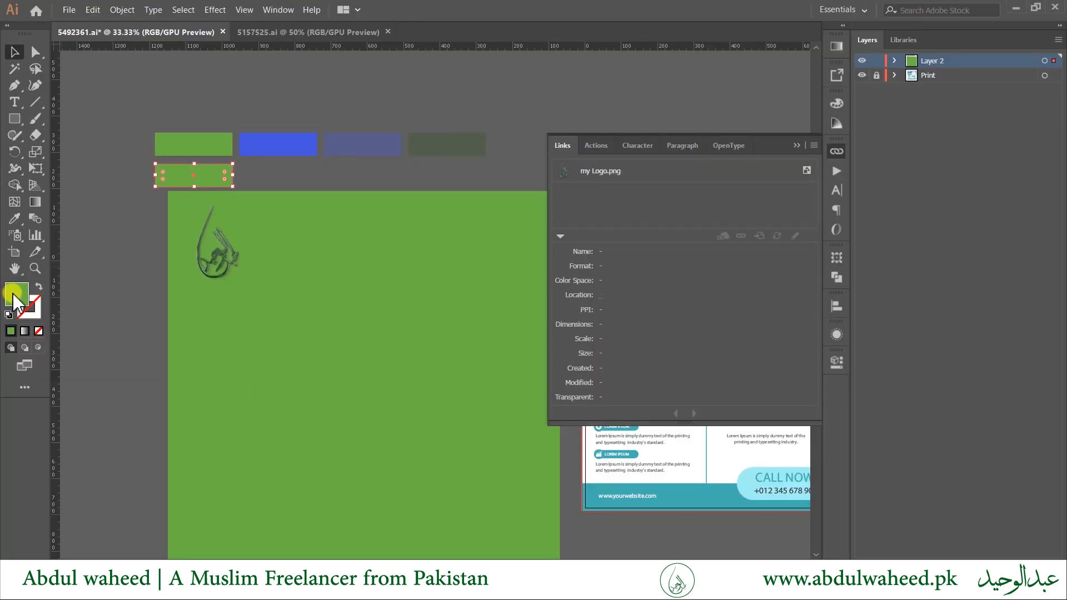
pyautogui.doubleClick(14, 297)
pyautogui.hotkey('ctrl', 'v')
pyautogui.press('Return')
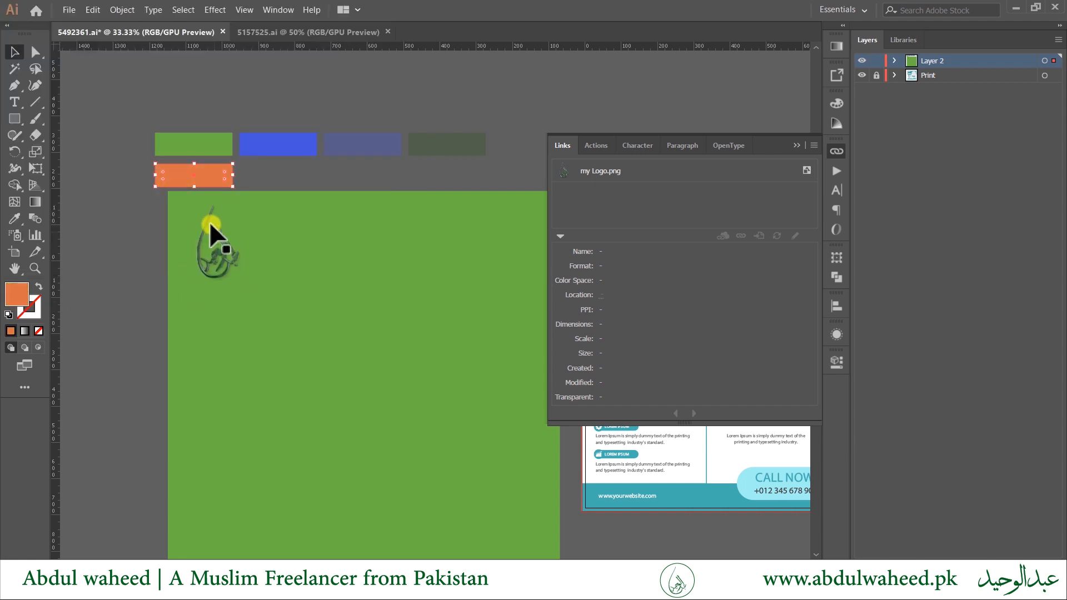
pyautogui.click(127, 211)
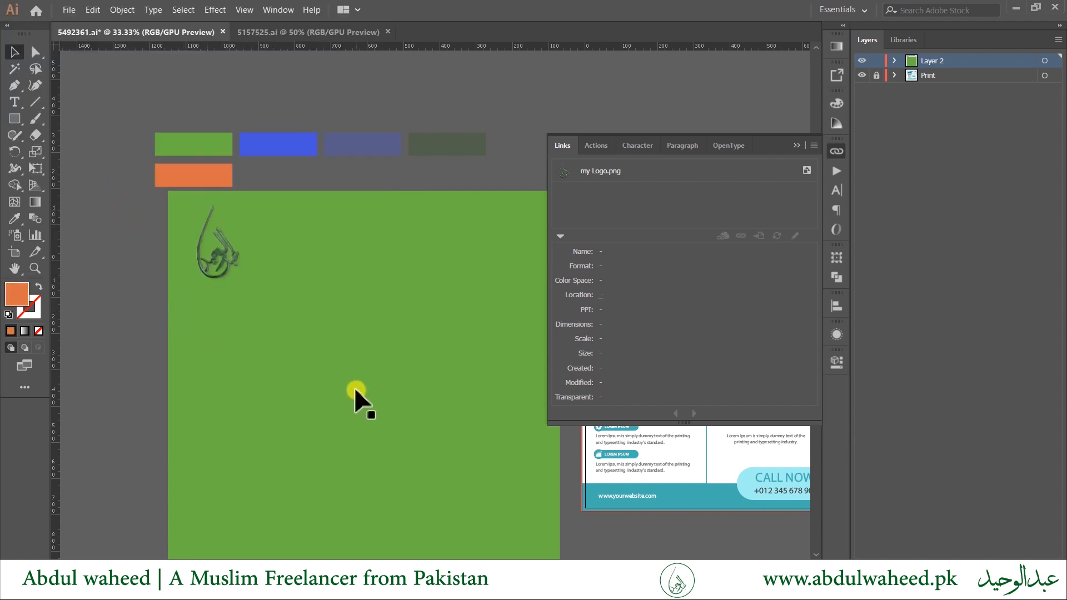
pyautogui.press('Tab')
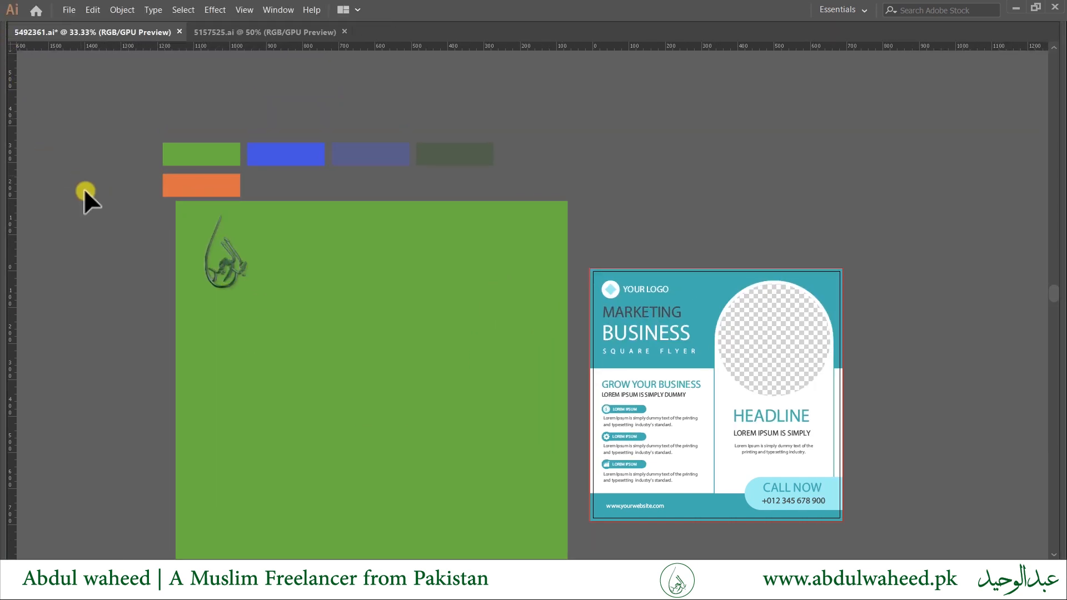
# Place the text 'Joomla Web Developer' on the green artboard just below the logo.
pyautogui.press('t')
pyautogui.click(253, 306)
pyautogui.press('BackSpace')
pyautogui.scroll(3, 312, 308)
pyautogui.scroll(-1, 183, 309)
pyautogui.moveTo(145, 273); pyautogui.dragTo(385, 285)
pyautogui.hotkey('ctrl', 'z')
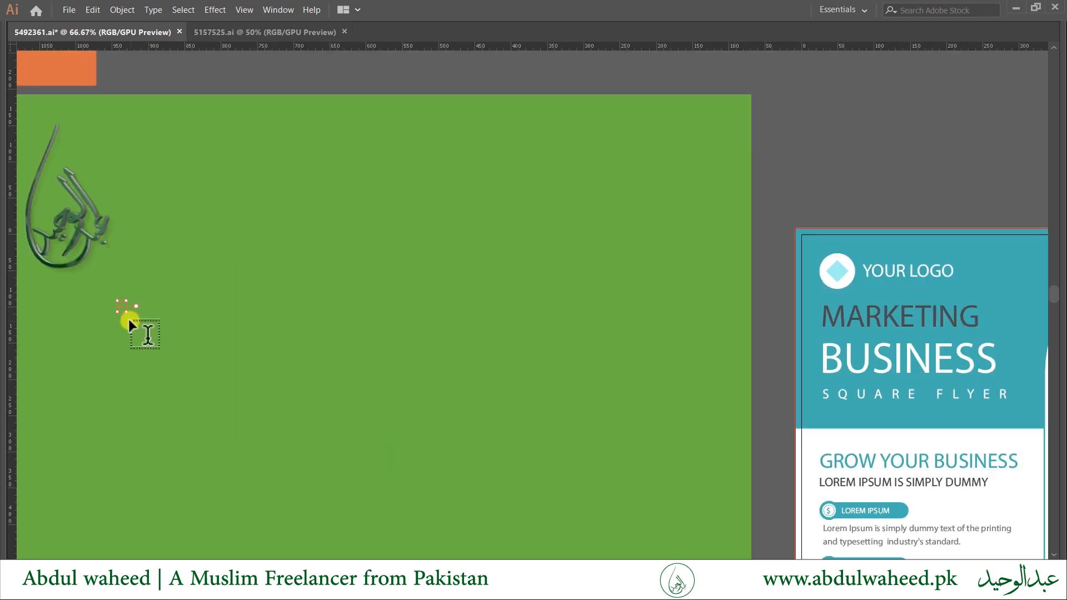
pyautogui.scroll(1, 116, 318)
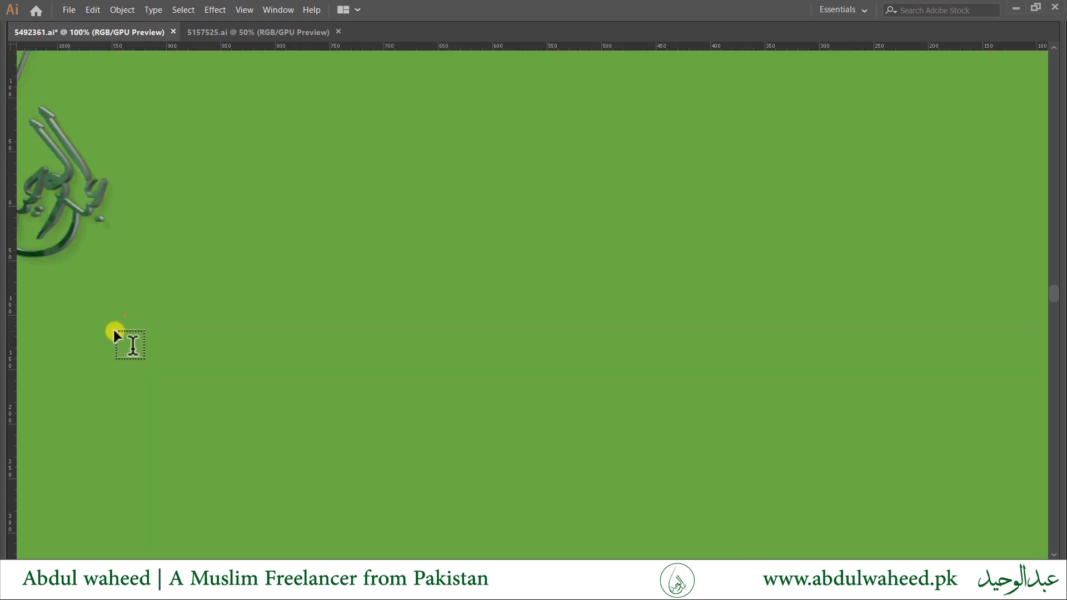
pyautogui.scroll(1, 114, 329)
pyautogui.click(137, 302)
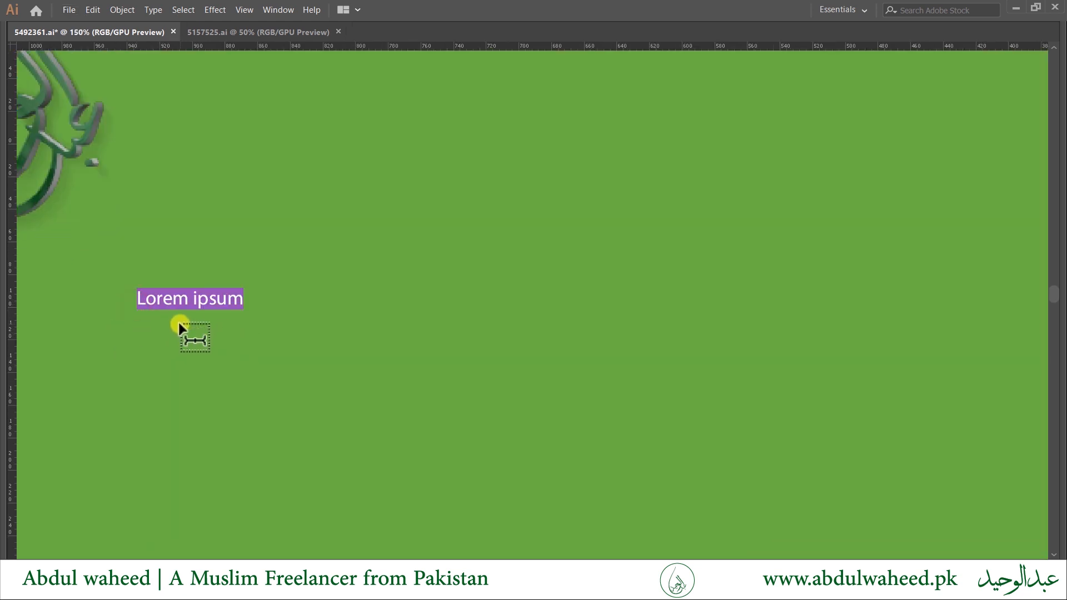
pyautogui.write('Joomla W')
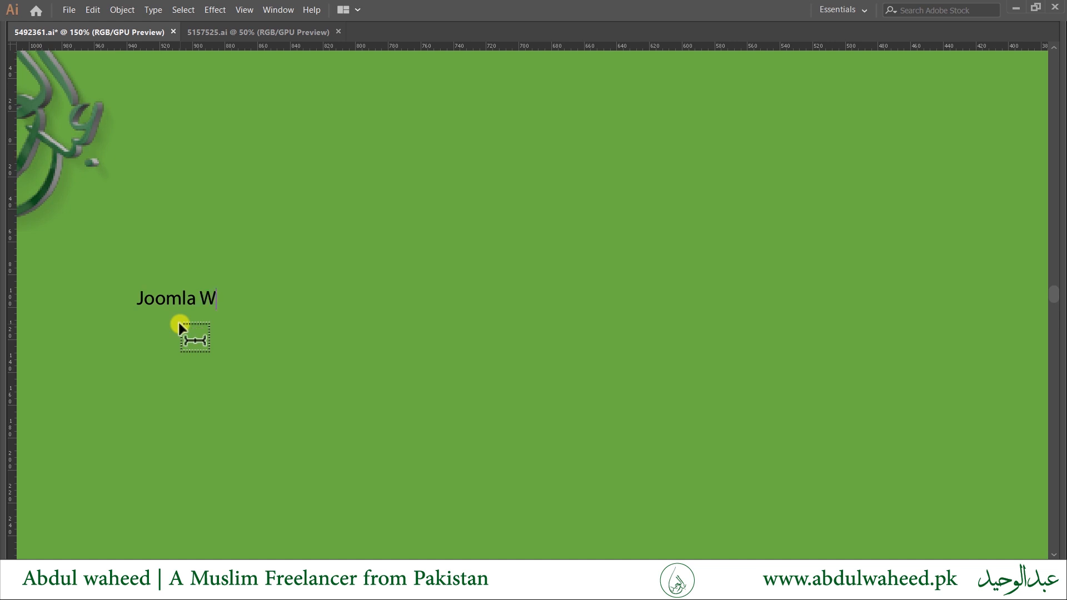
pyautogui.write('eb Developer')
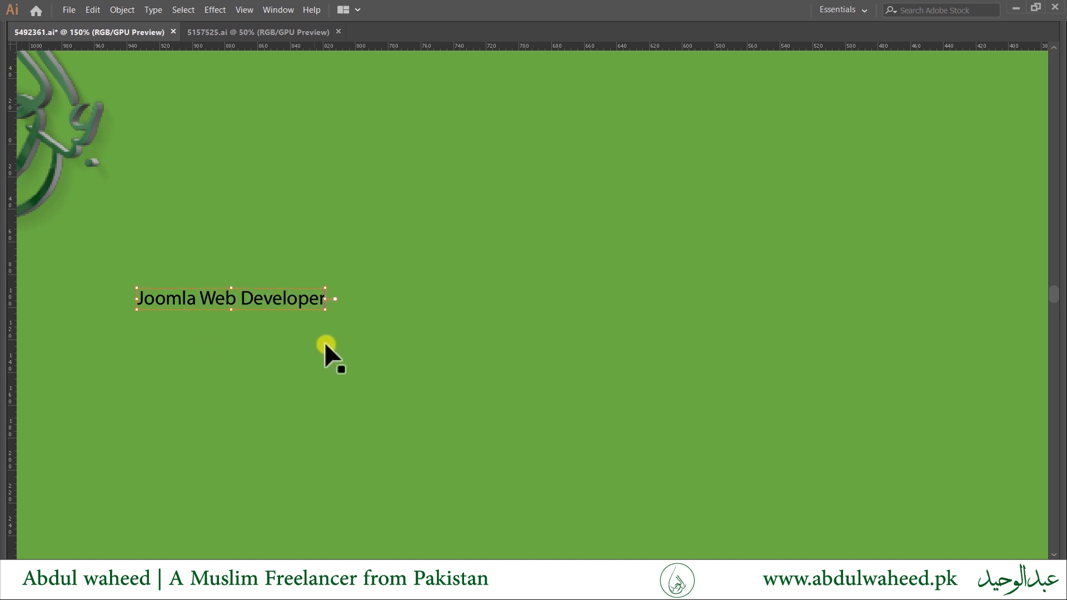
pyautogui.keyDown('ctrl'); pyautogui.click(325, 342); pyautogui.keyUp('ctrl')
# Colour the heading with the orange swatch using the eyedropper.
pyautogui.keyDown('ctrl'); pyautogui.click(265, 291); pyautogui.keyUp('ctrl')
pyautogui.scroll(-3, 260, 375)
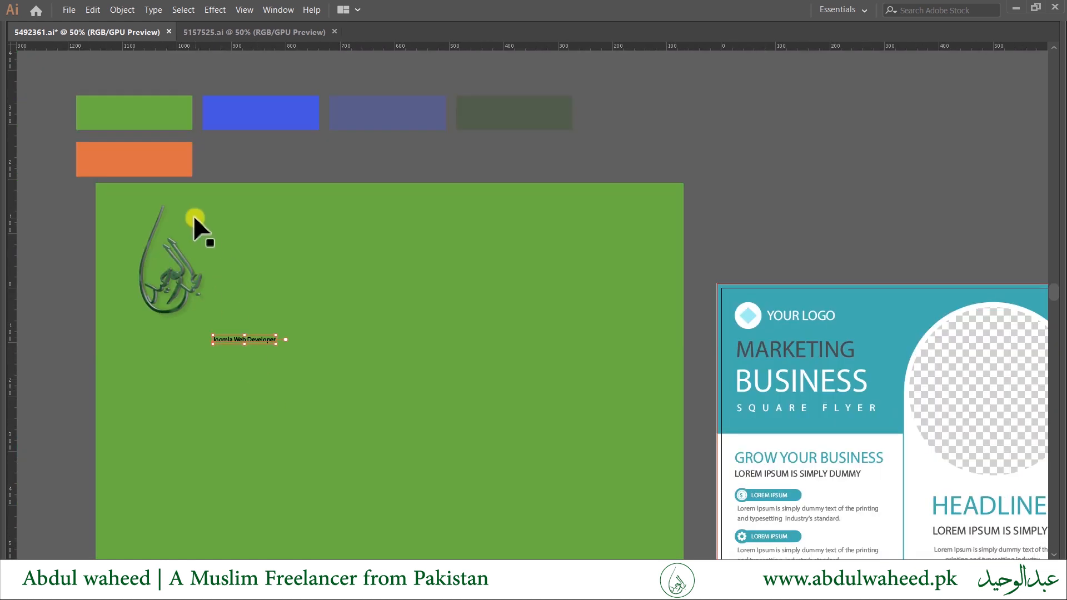
pyautogui.press('i')
pyautogui.click(173, 175)
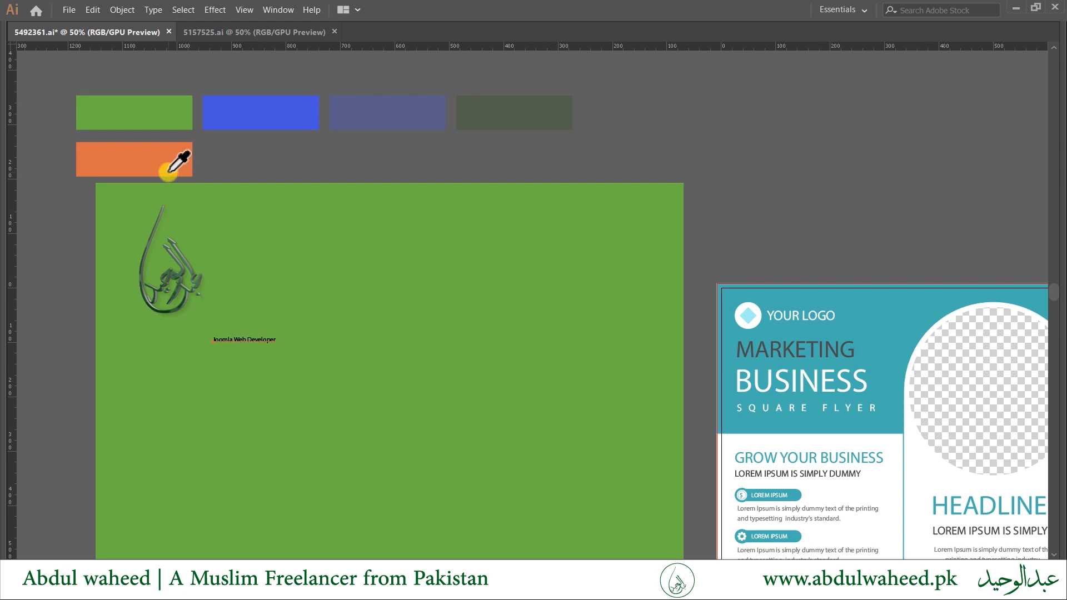
# Try swatch colours on the heading and scale it up across the artboard's left half.
pyautogui.click(168, 165)
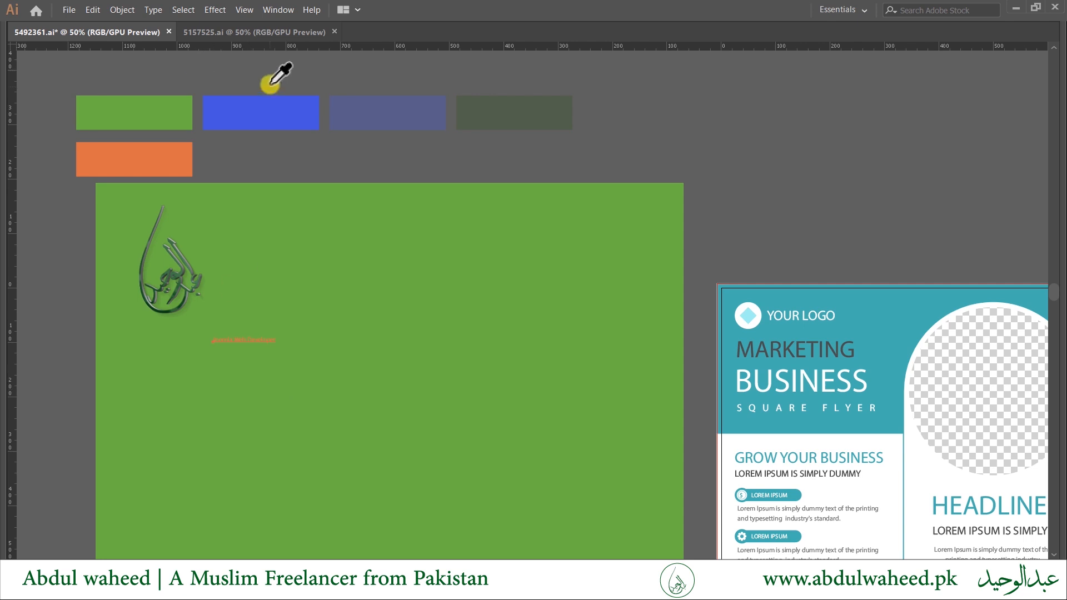
pyautogui.click(261, 115)
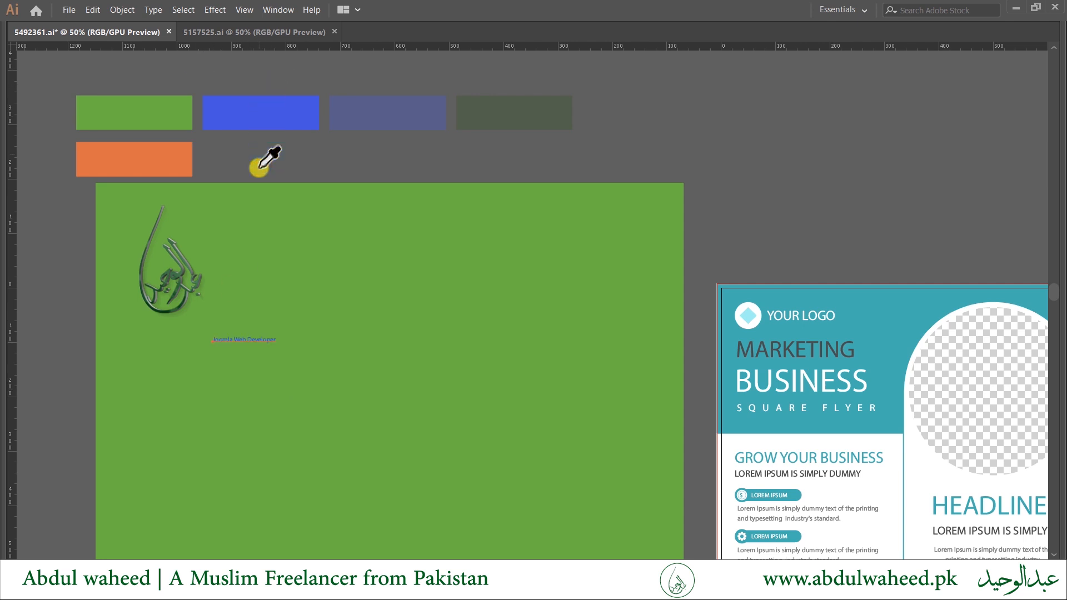
pyautogui.click(399, 114)
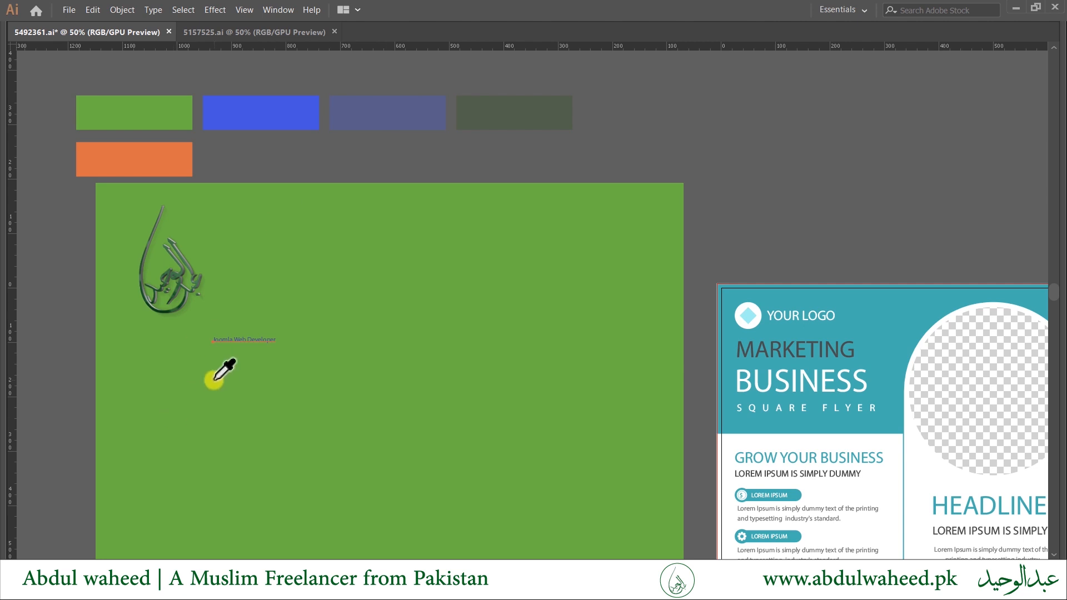
pyautogui.press('v')
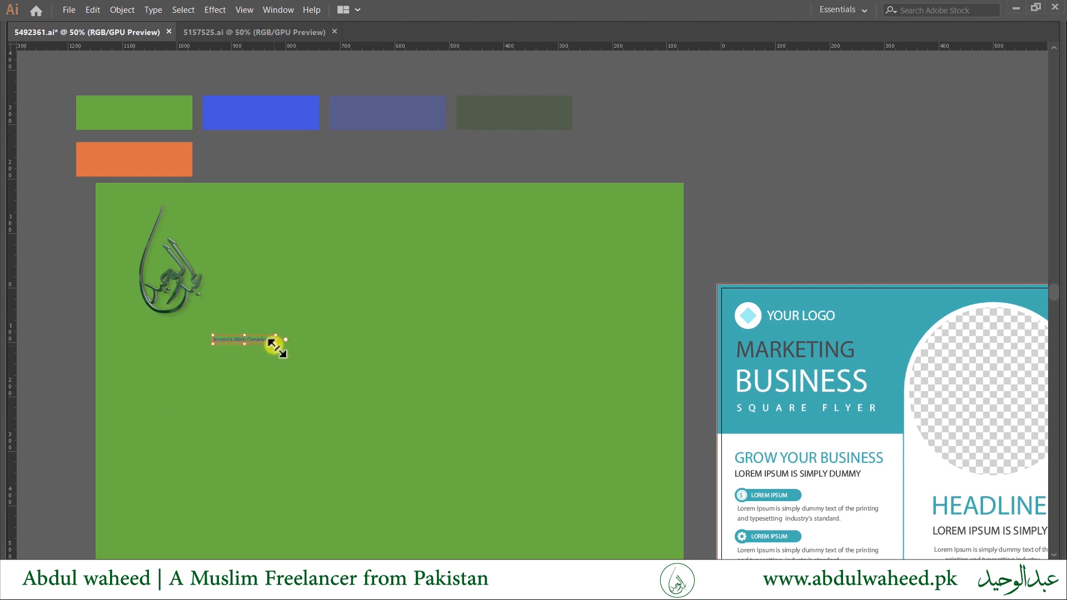
pyautogui.moveTo(275, 343); pyautogui.dragTo(381, 421)
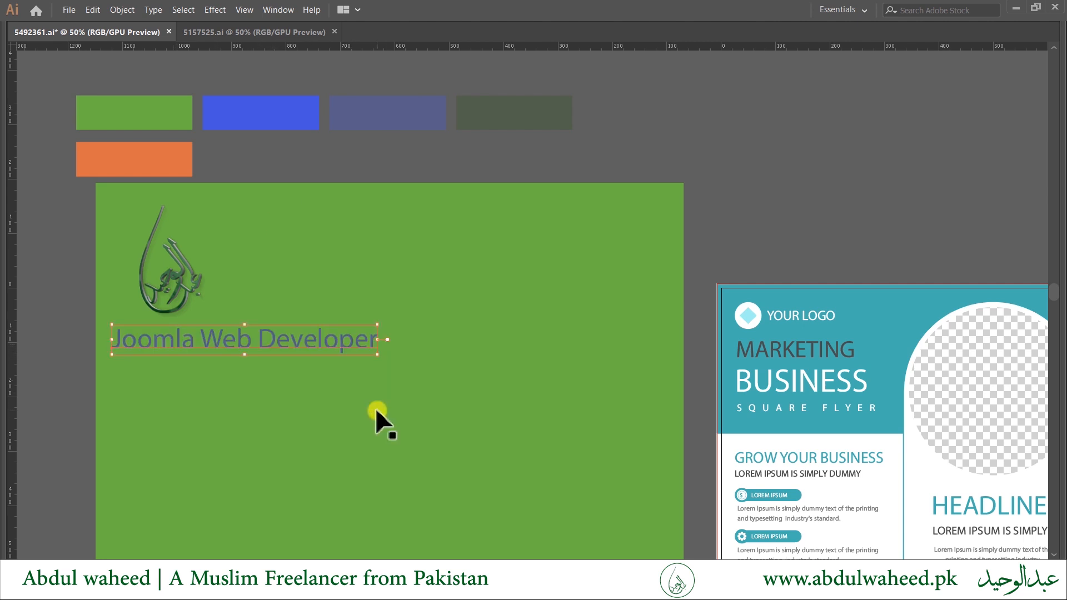
# Recolour the heading blue by sampling the blue swatch rectangle.
pyautogui.press('i')
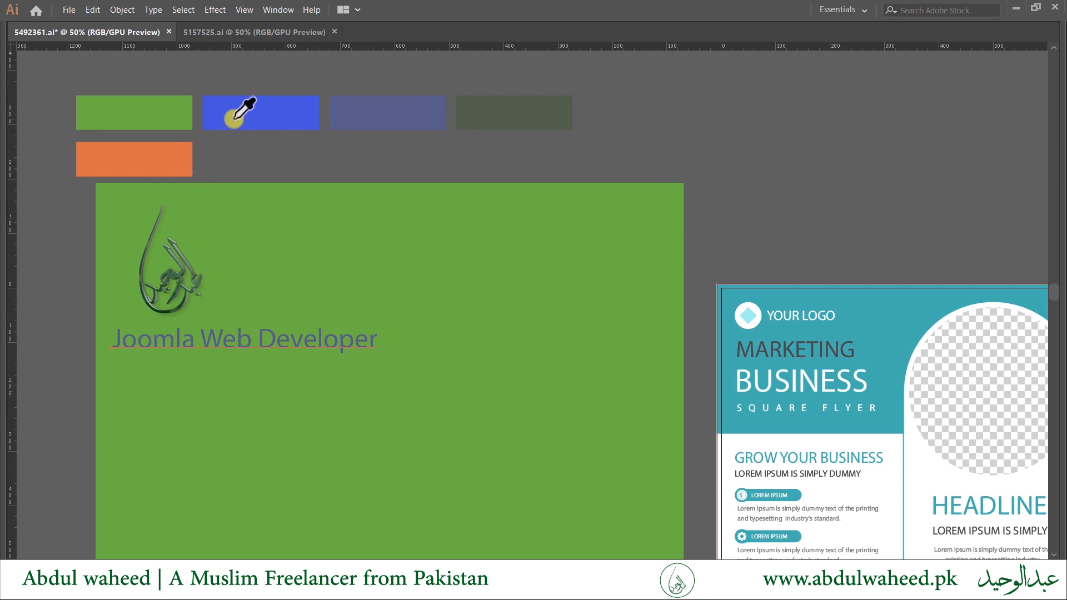
pyautogui.click(246, 109)
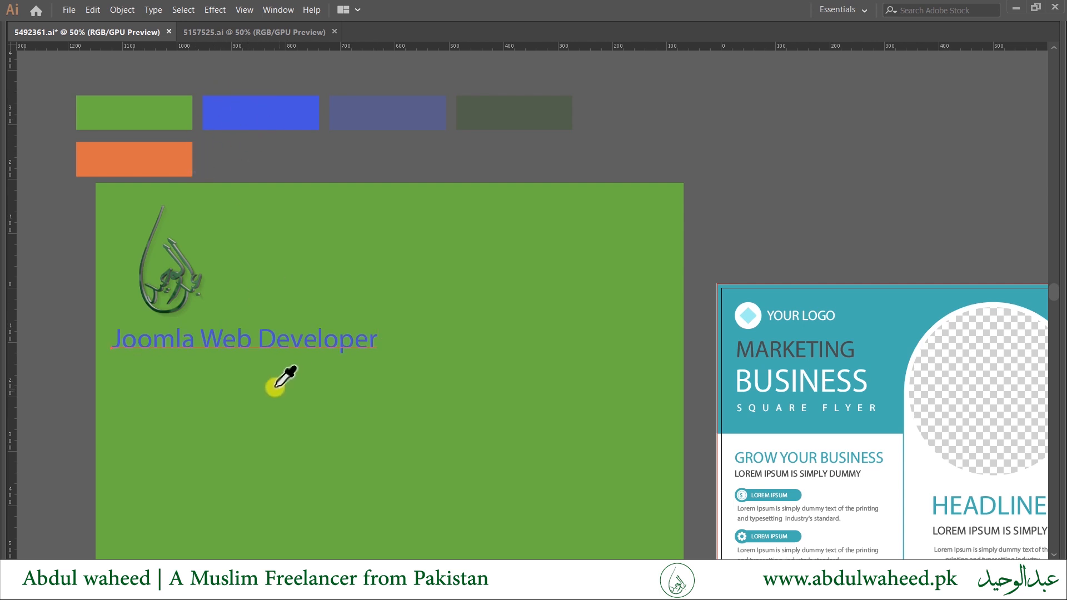
pyautogui.press('v')
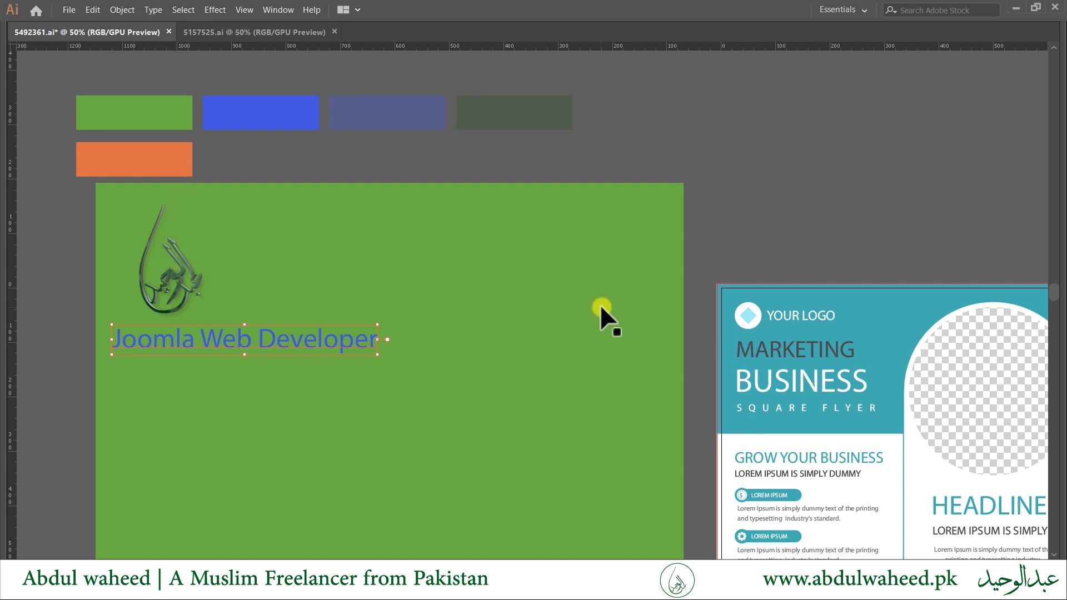
pyautogui.moveTo(489, 351)
pyautogui.keyDown('alt'); pyautogui.scroll(-2, 489, 351); pyautogui.keyUp('alt')
# Recolour the background square by sampling palette swatches, ending on dark olive.
pyautogui.click(471, 394)
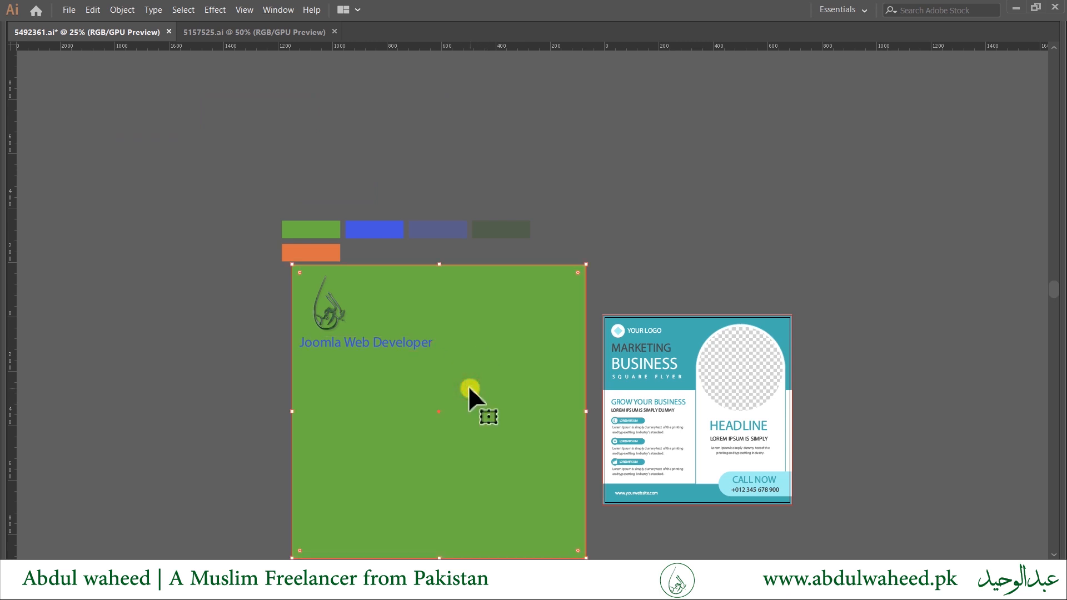
pyautogui.press('i')
pyautogui.click(320, 251)
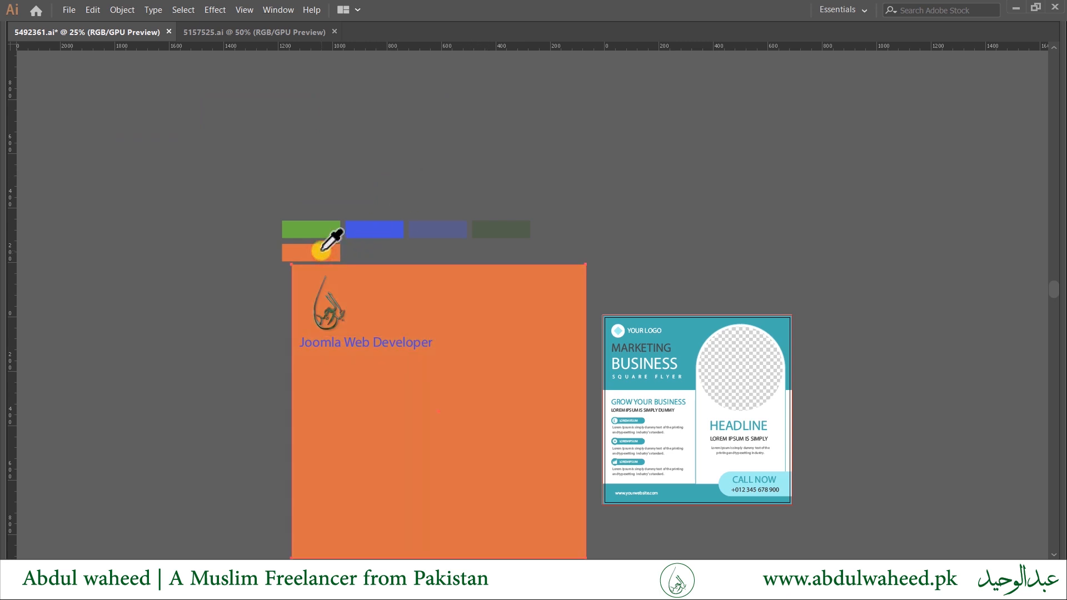
pyautogui.click(385, 229)
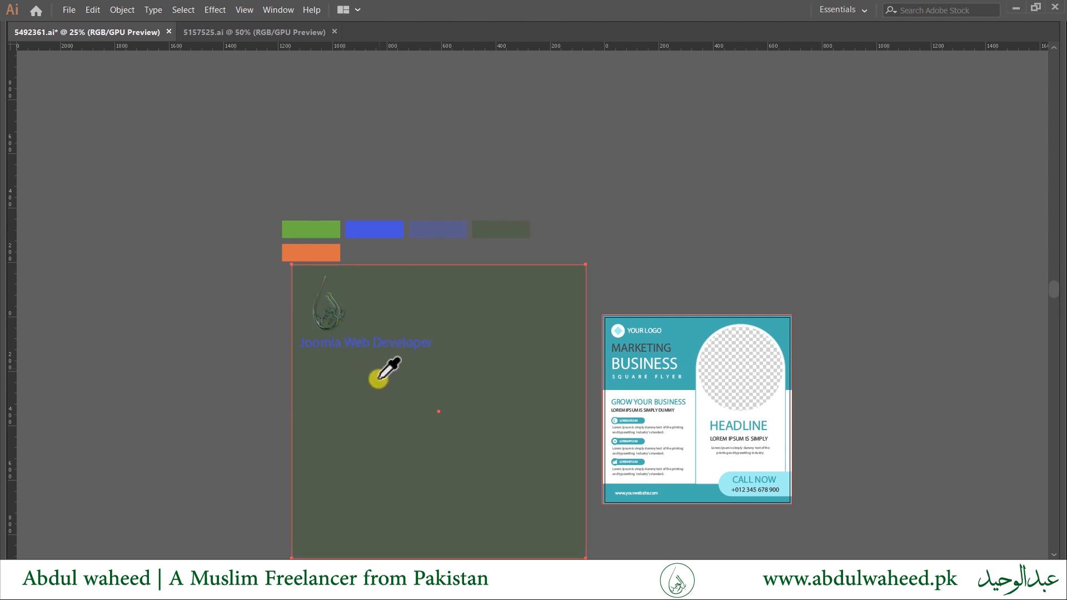
pyautogui.press('v')
# Reset the heading to the default white fill with black stroke.
pyautogui.click(368, 342)
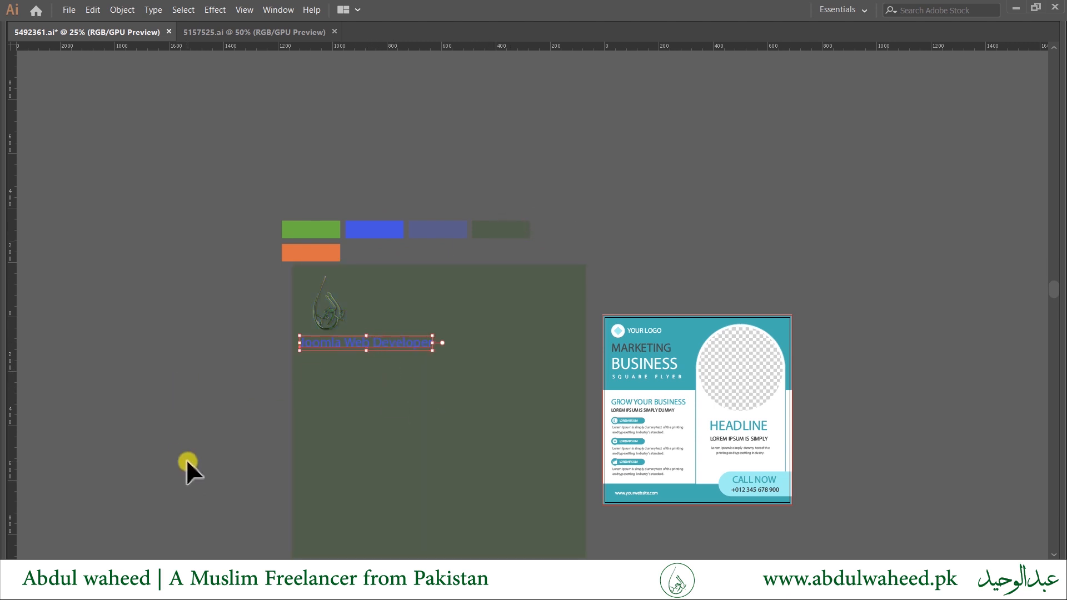
pyautogui.press('Tab')
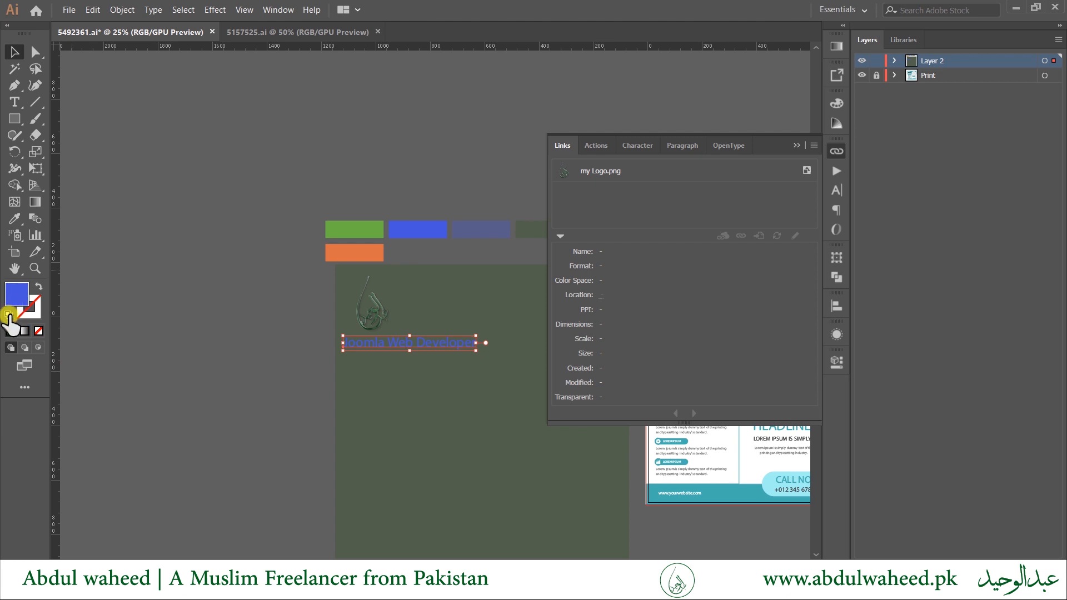
pyautogui.click(8, 315)
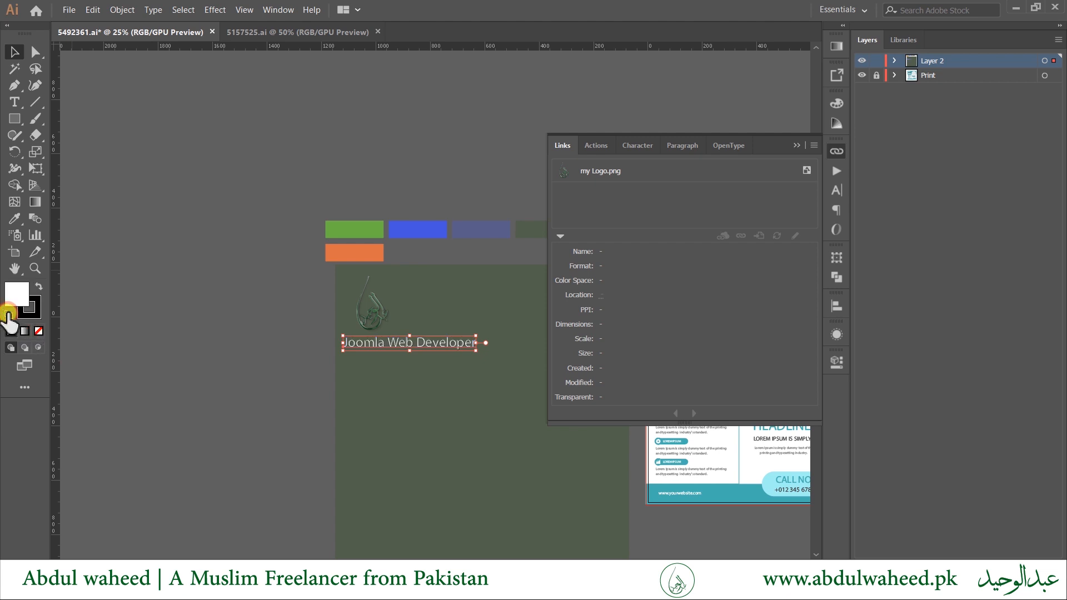
pyautogui.moveTo(309, 381); pyautogui.dragTo(149, 343)
pyautogui.click(30, 315)
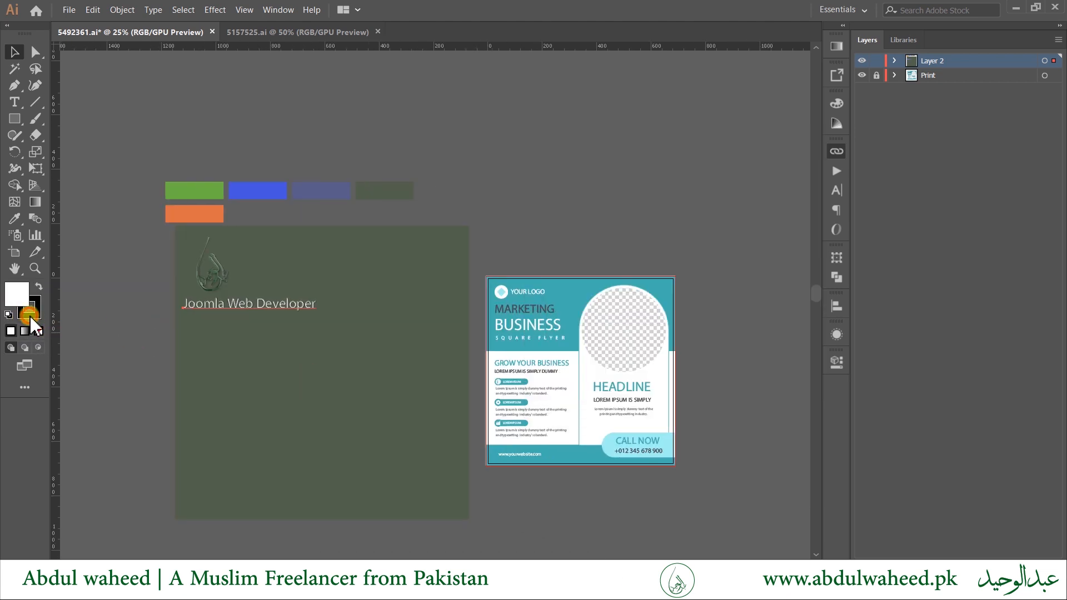
# Remove the heading's outline and shrink the calligraphy logo to under half its size.
pyautogui.click(38, 332)
pyautogui.click(16, 295)
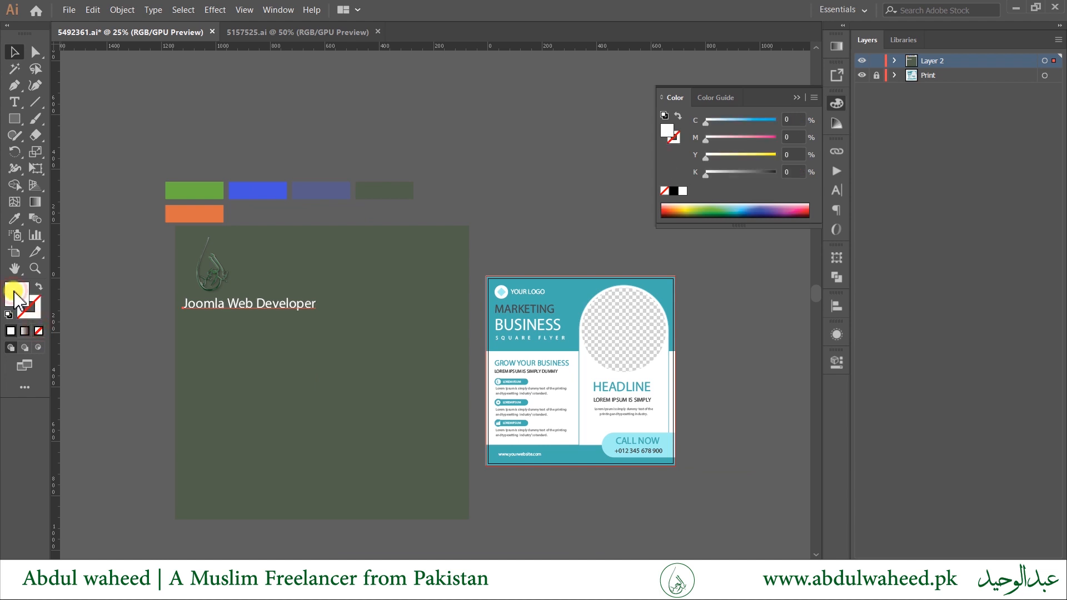
pyautogui.scroll(1, 245, 304)
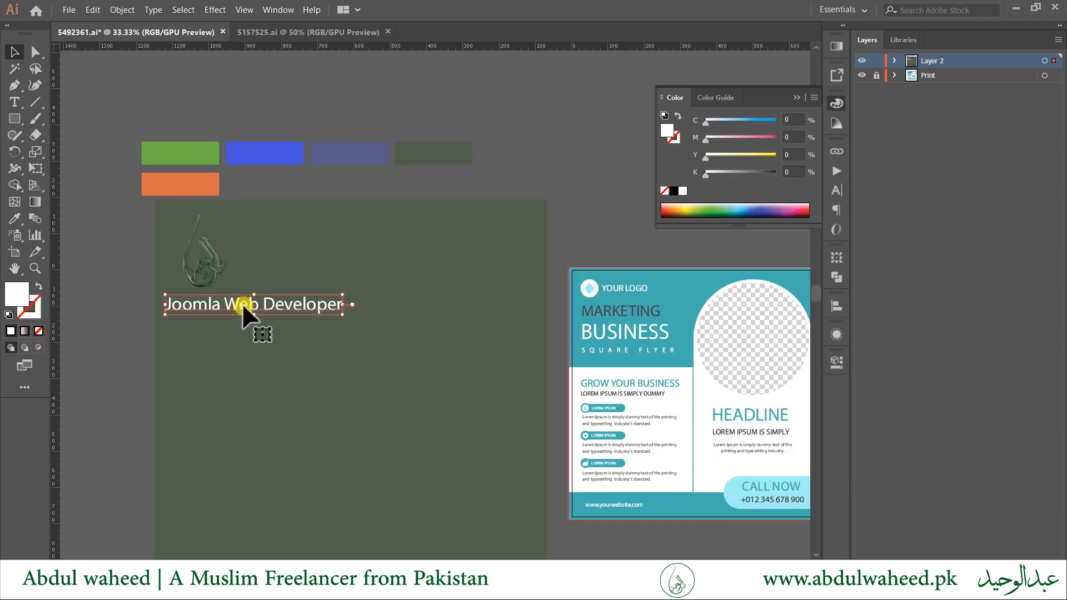
pyautogui.click(210, 270)
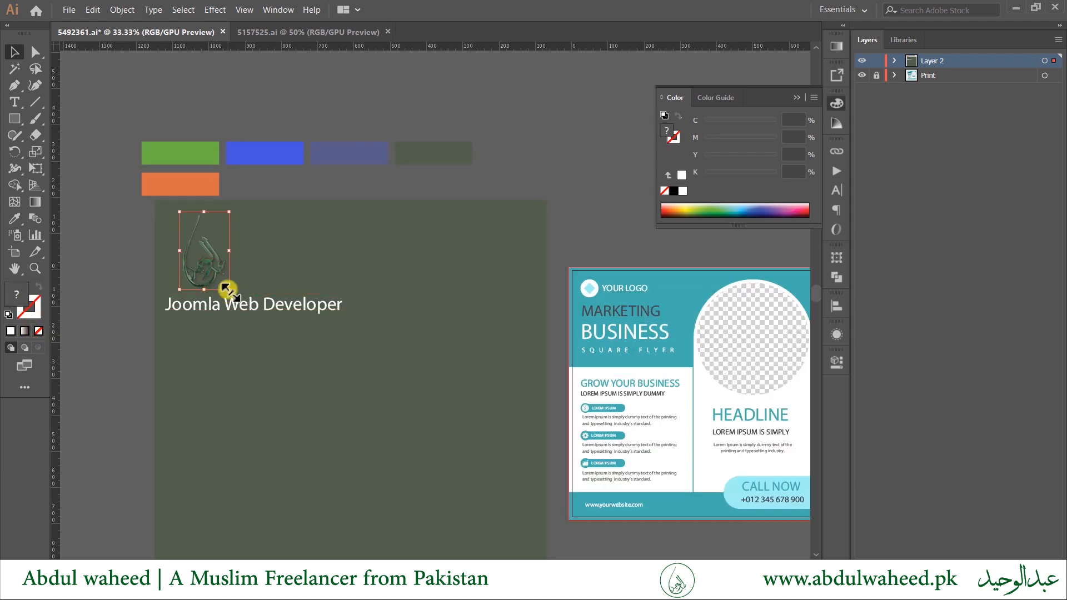
pyautogui.moveTo(229, 289); pyautogui.dragTo(177, 241)
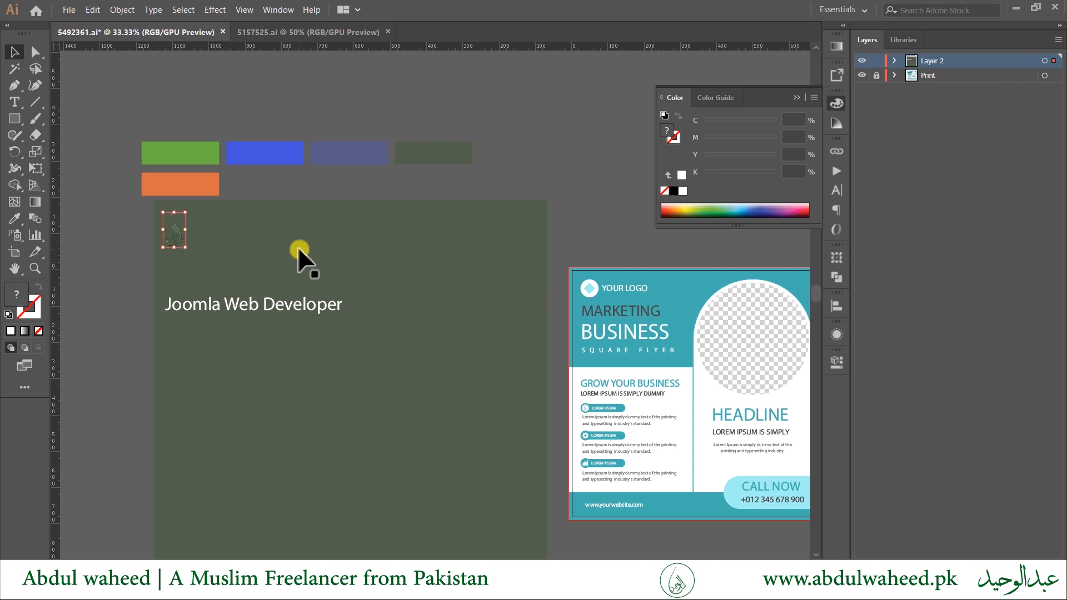
# Turn the background square orange from the swatch and move the heading up slightly.
pyautogui.click(298, 249)
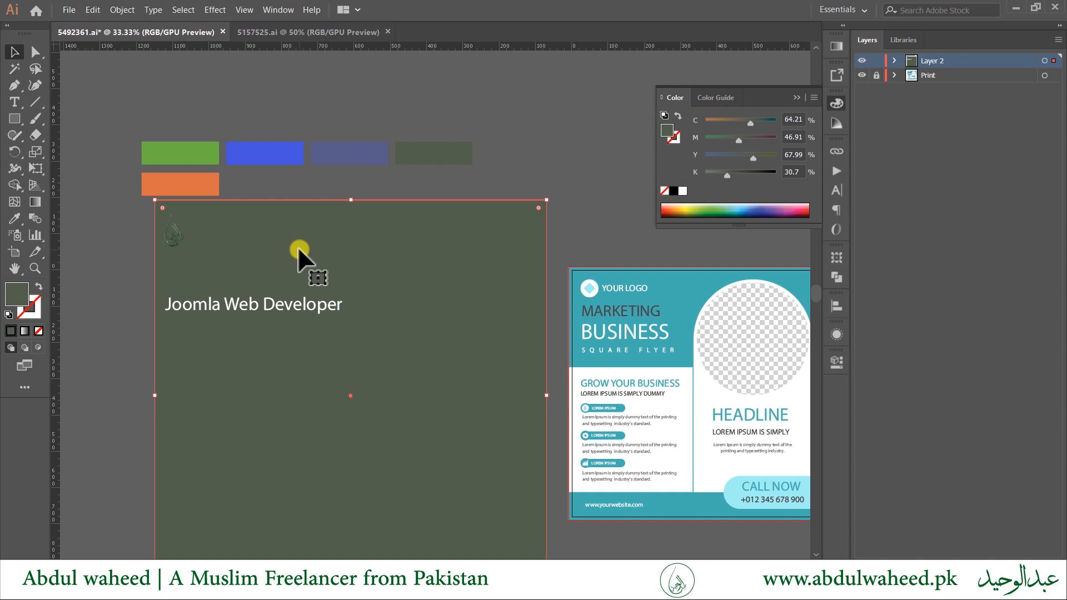
pyautogui.press('i')
pyautogui.click(195, 182)
pyautogui.press('v')
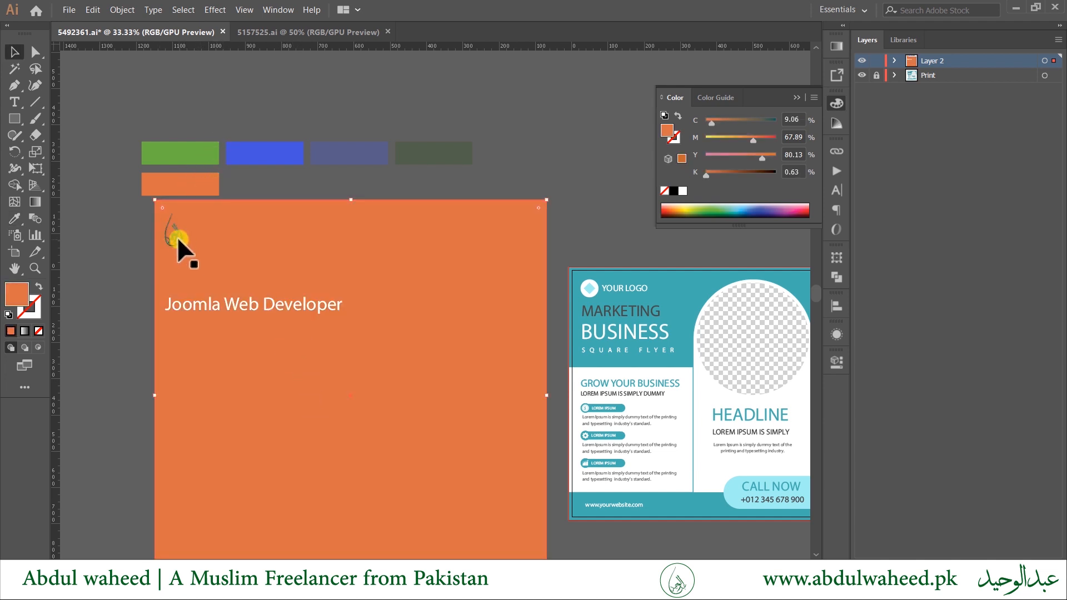
pyautogui.moveTo(263, 307); pyautogui.dragTo(264, 285)
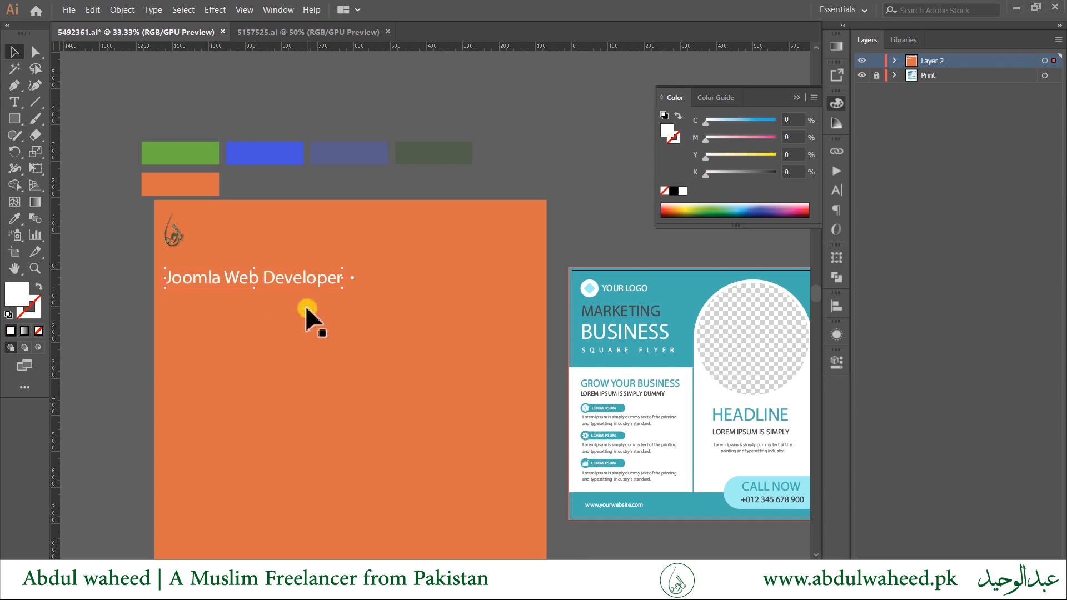
pyautogui.scroll(-1, 278, 381)
pyautogui.scroll(1, 337, 393)
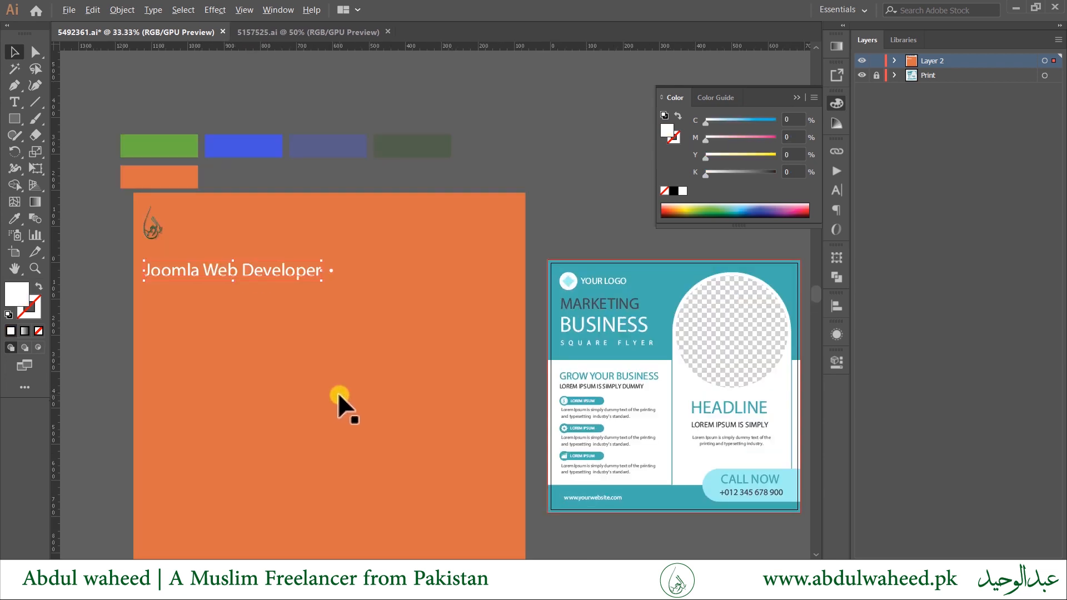
pyautogui.moveTo(374, 440); pyautogui.dragTo(445, 410)
pyautogui.press('Tab')
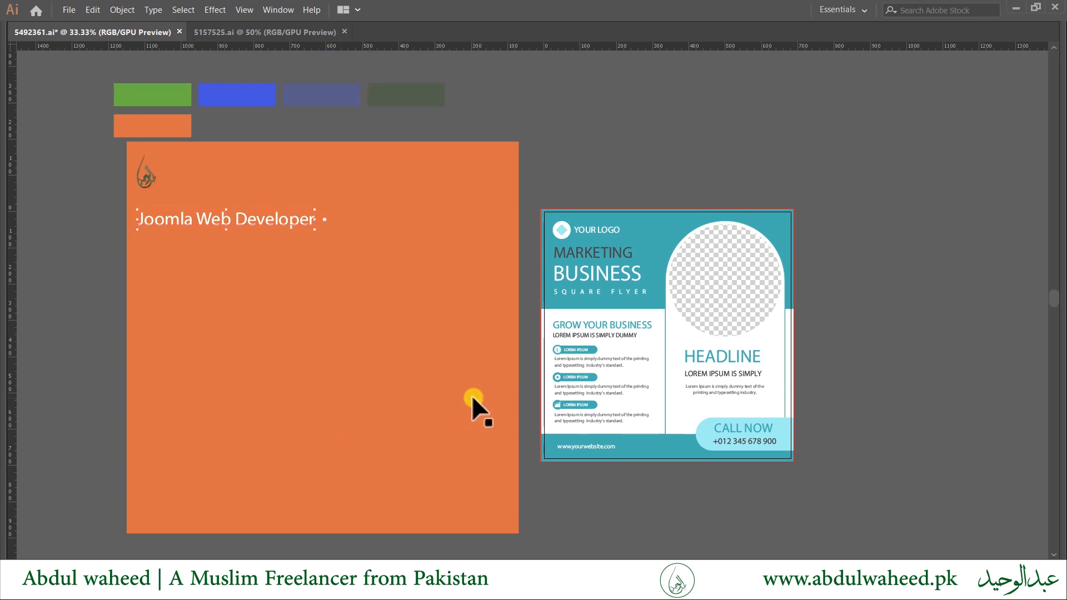
pyautogui.scroll(4, 607, 363)
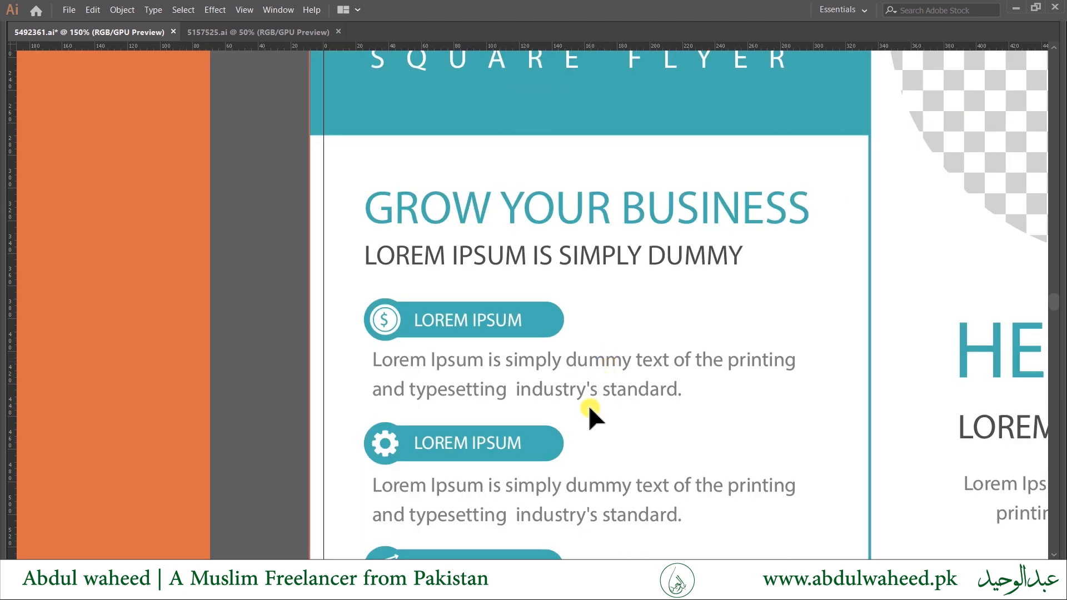
pyautogui.scroll(-1, 604, 405)
pyautogui.moveTo(604, 405); pyautogui.dragTo(531, 293)
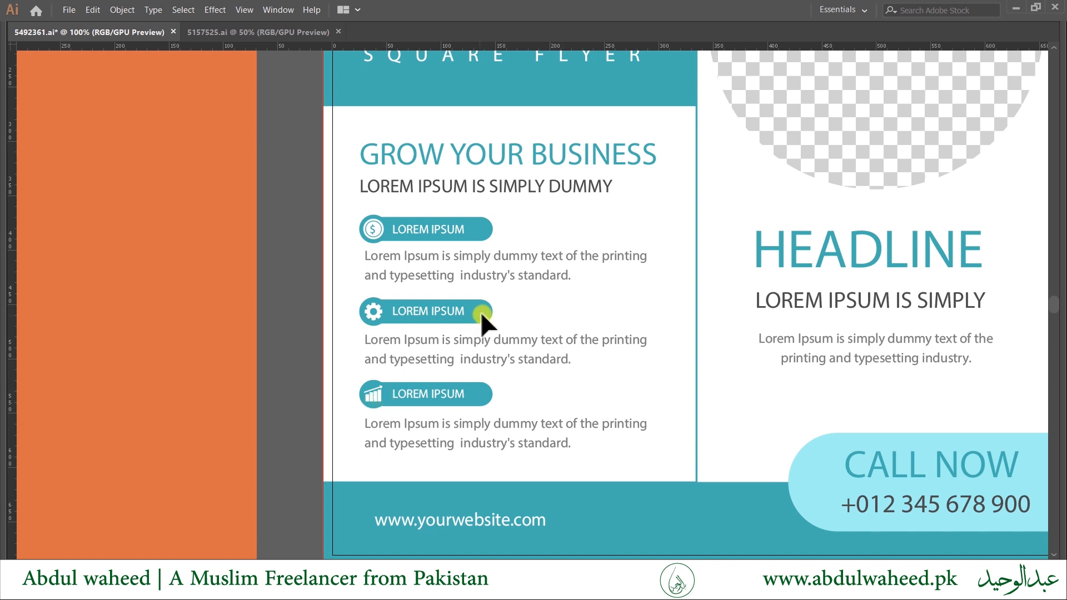
pyautogui.moveTo(578, 452); pyautogui.dragTo(364, 429)
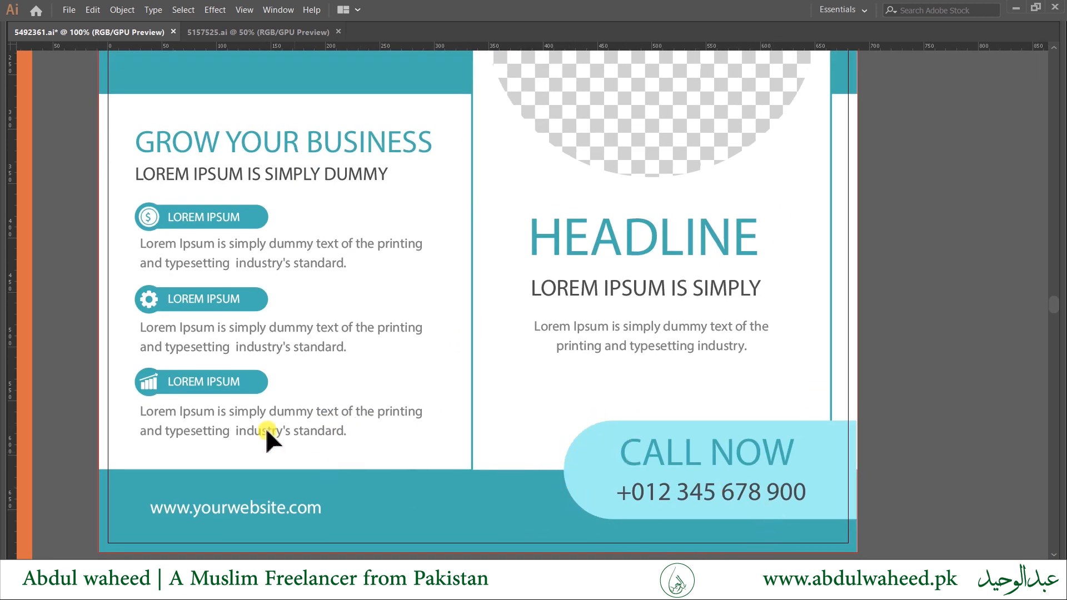
pyautogui.moveTo(495, 270); pyautogui.dragTo(534, 369)
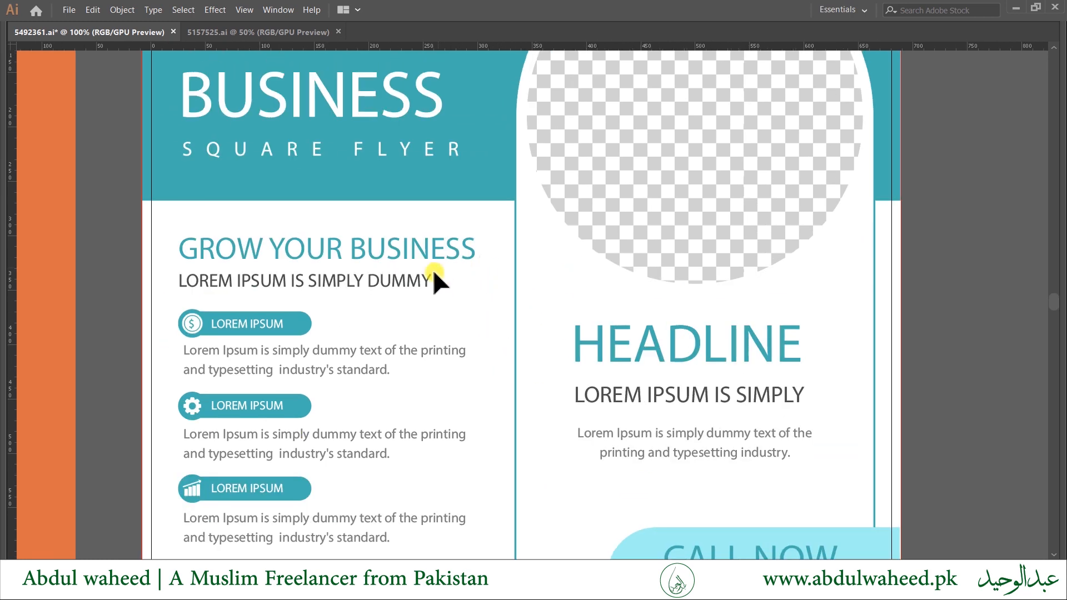
pyautogui.moveTo(558, 294); pyautogui.dragTo(638, 291)
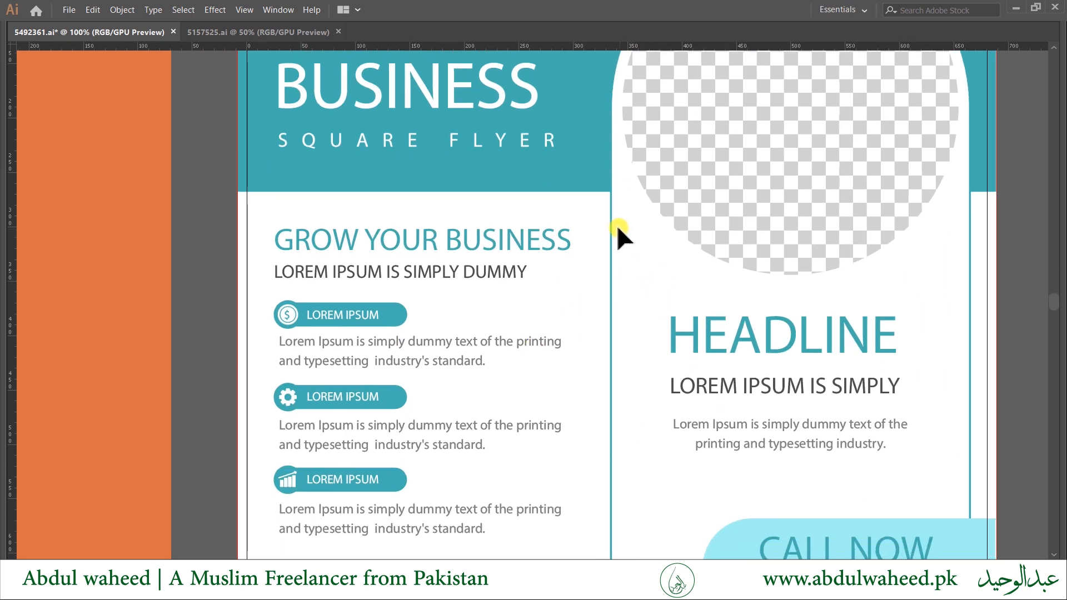
pyautogui.scroll(-3, 411, 404)
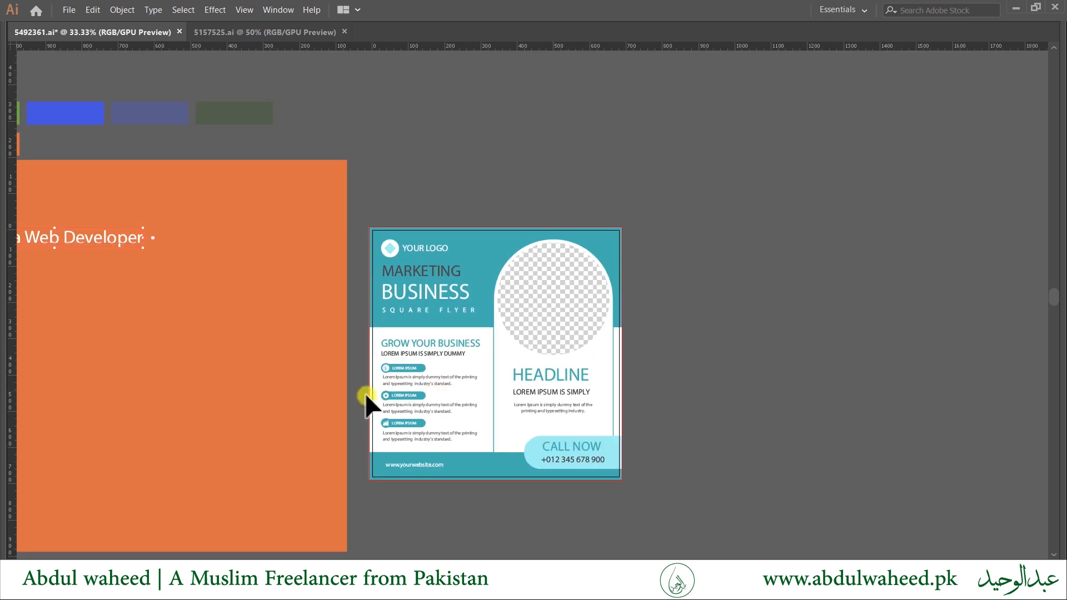
pyautogui.moveTo(369, 404); pyautogui.dragTo(571, 364)
# Draw a white, black-outlined circle right of the heading and drag the logo onto it.
pyautogui.click(339, 350)
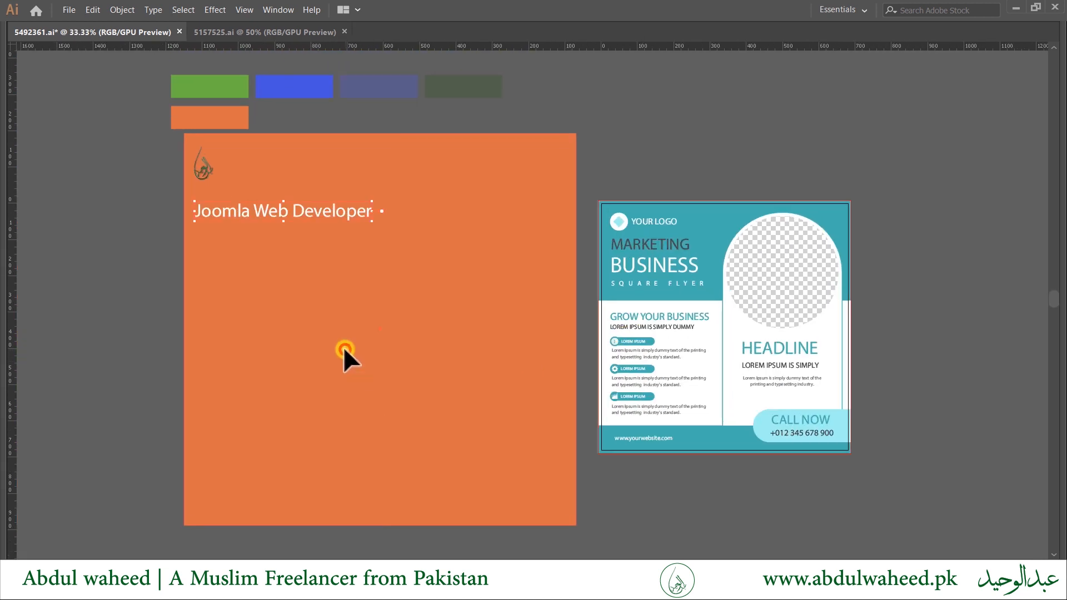
pyautogui.click(693, 302)
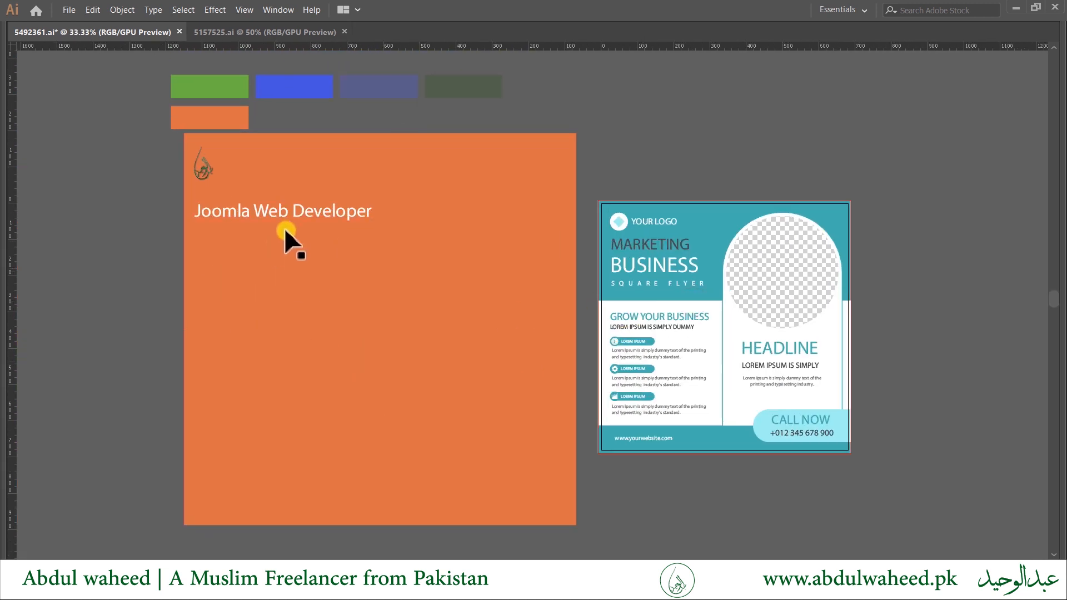
pyautogui.press('Tab')
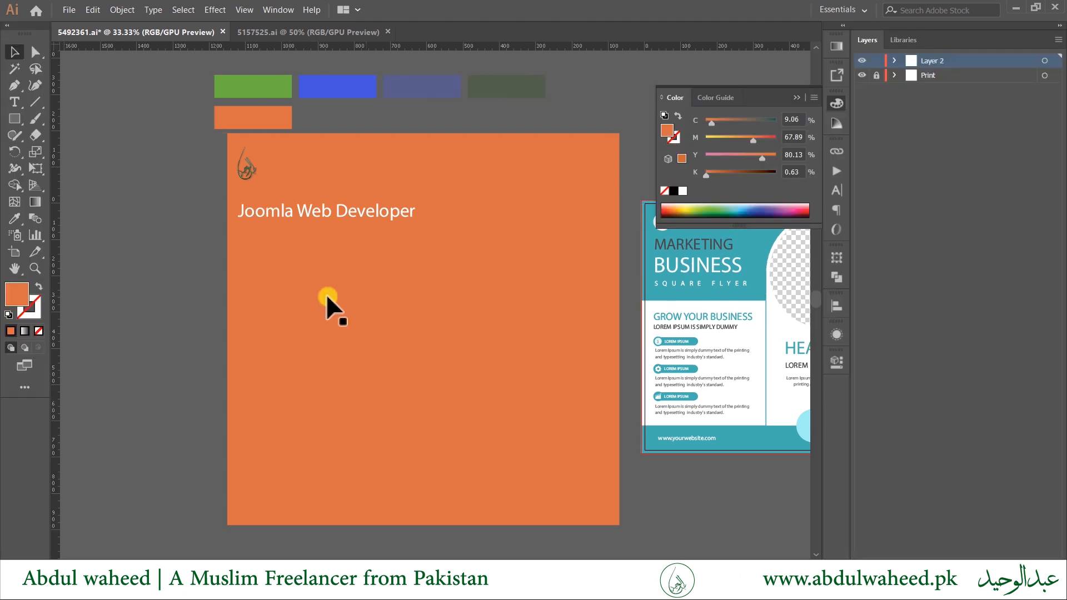
pyautogui.click(14, 119)
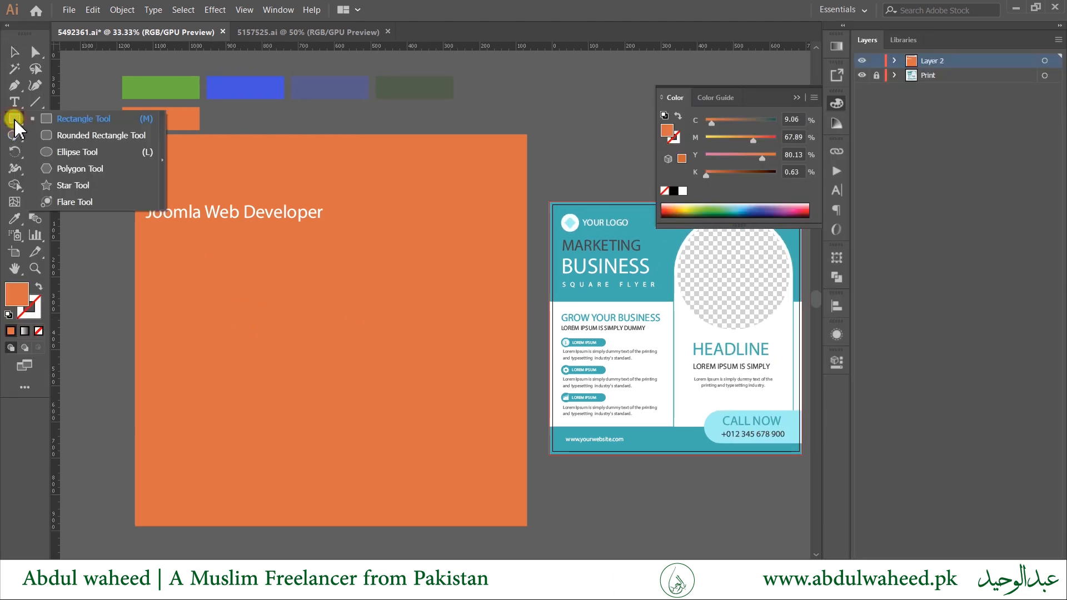
pyautogui.click(71, 154)
pyautogui.moveTo(372, 200); pyautogui.dragTo(487, 327)
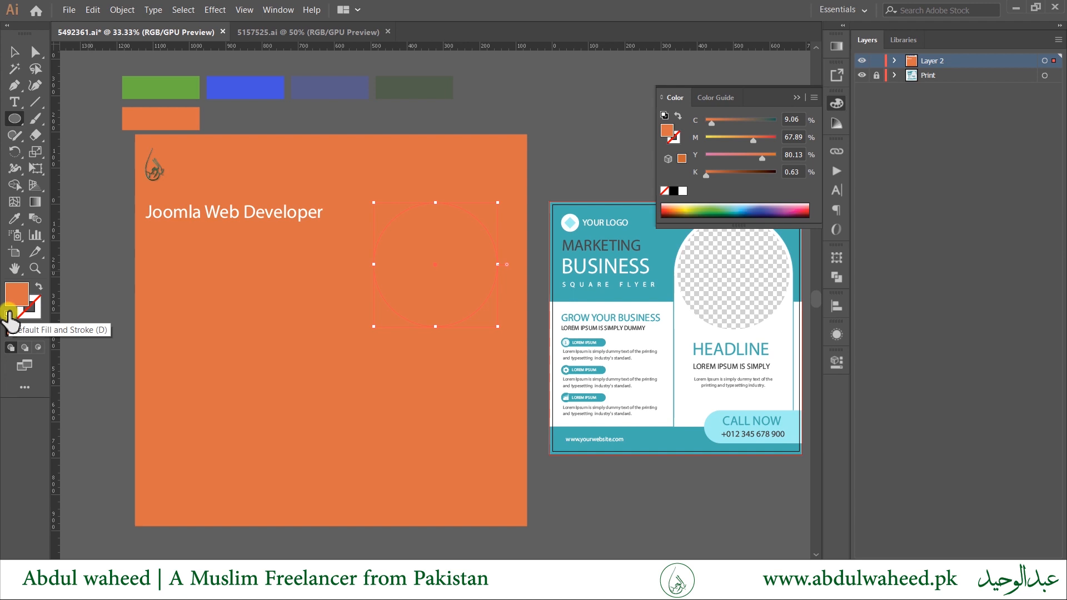
pyautogui.click(8, 314)
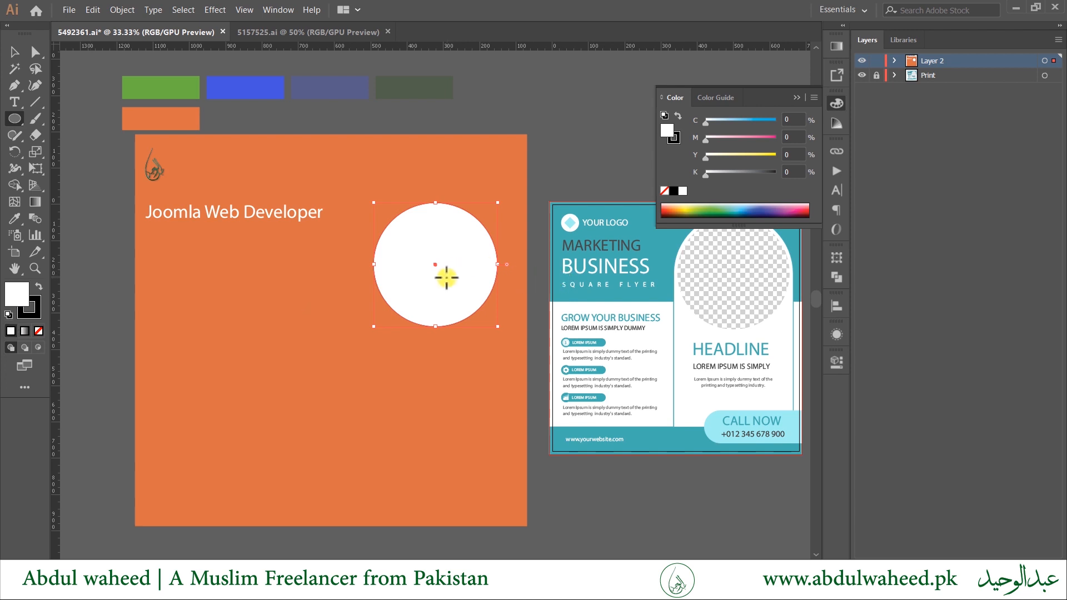
pyautogui.press('v')
pyautogui.moveTo(149, 171); pyautogui.dragTo(429, 274)
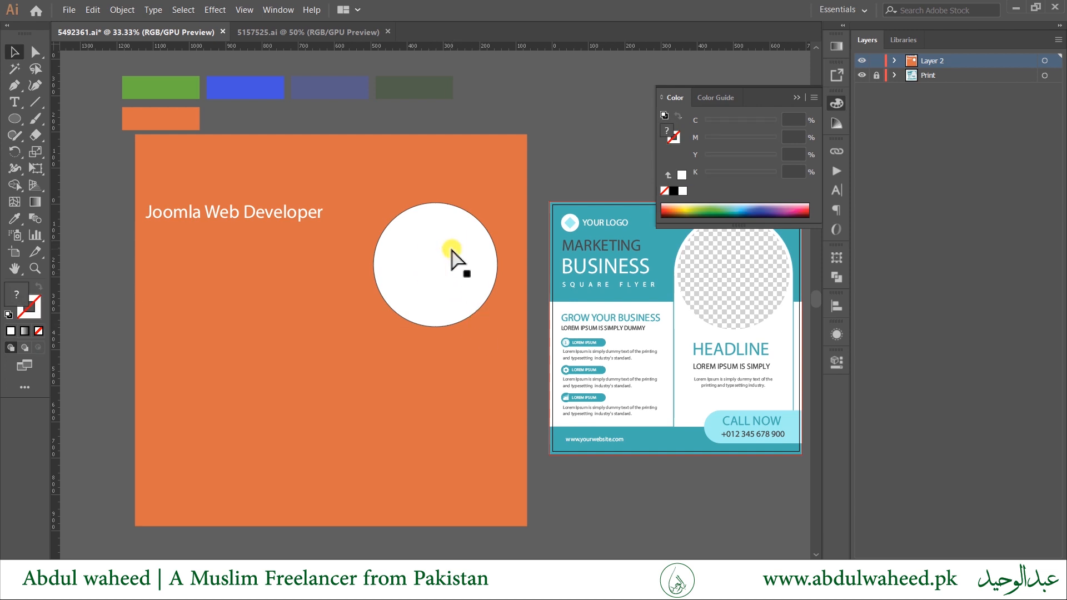
# Bring the logo in front of the circle, enlarge and centre it, then duplicate the heading below.
pyautogui.click(451, 251)
pyautogui.hotkey('ctrl', 'f')
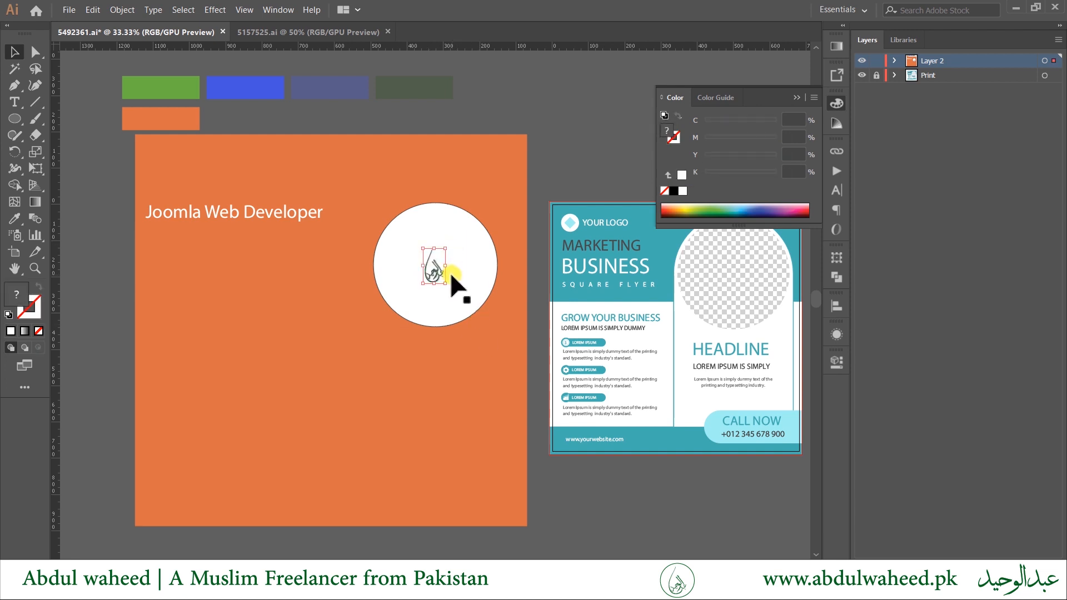
pyautogui.moveTo(448, 250); pyautogui.dragTo(498, 220)
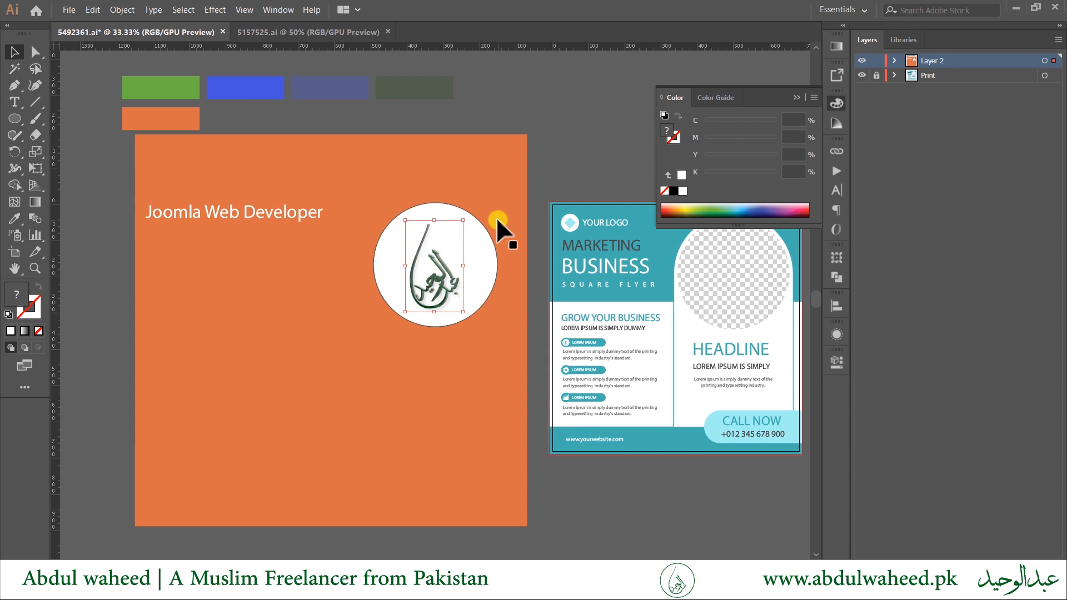
pyautogui.moveTo(445, 278); pyautogui.dragTo(447, 270)
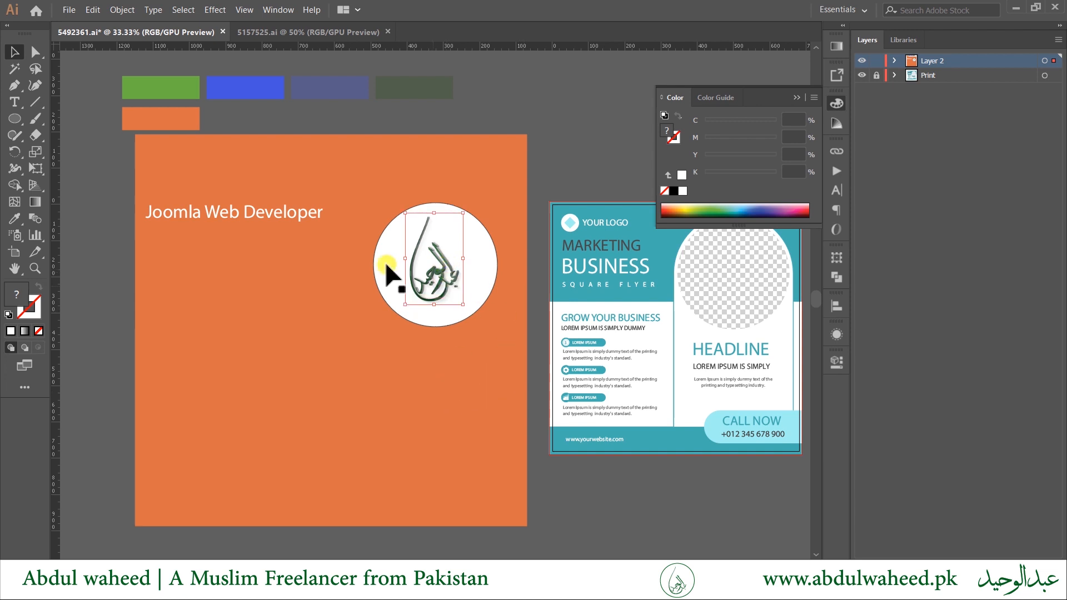
pyautogui.click(239, 219)
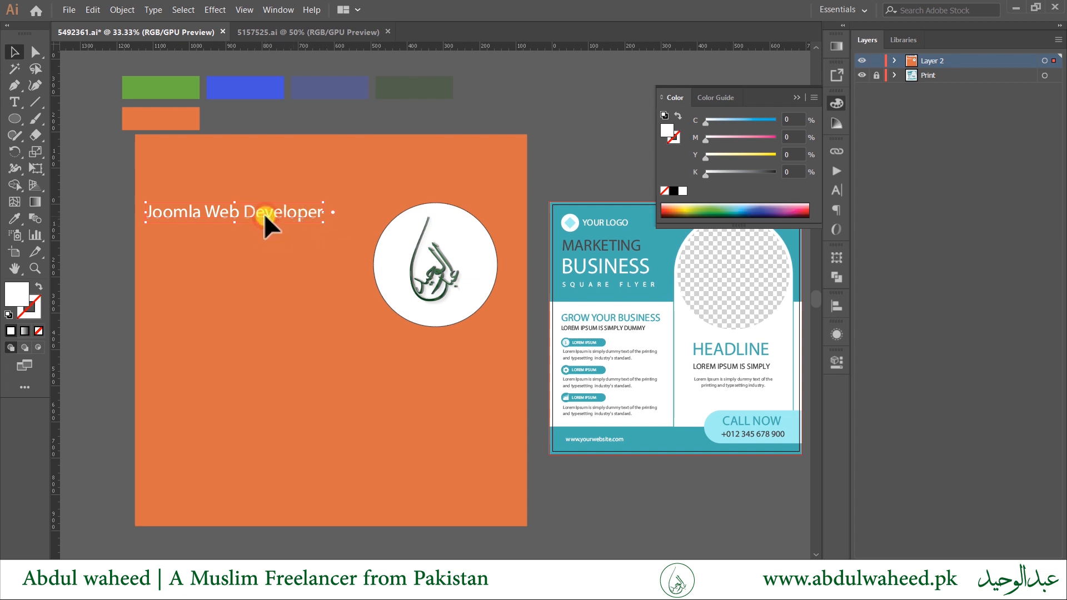
pyautogui.moveTo(243, 213); pyautogui.dragTo(236, 245)
# Delete 'Web Developer' from the upper heading so it reads only 'Joomla'.
pyautogui.doubleClick(218, 208)
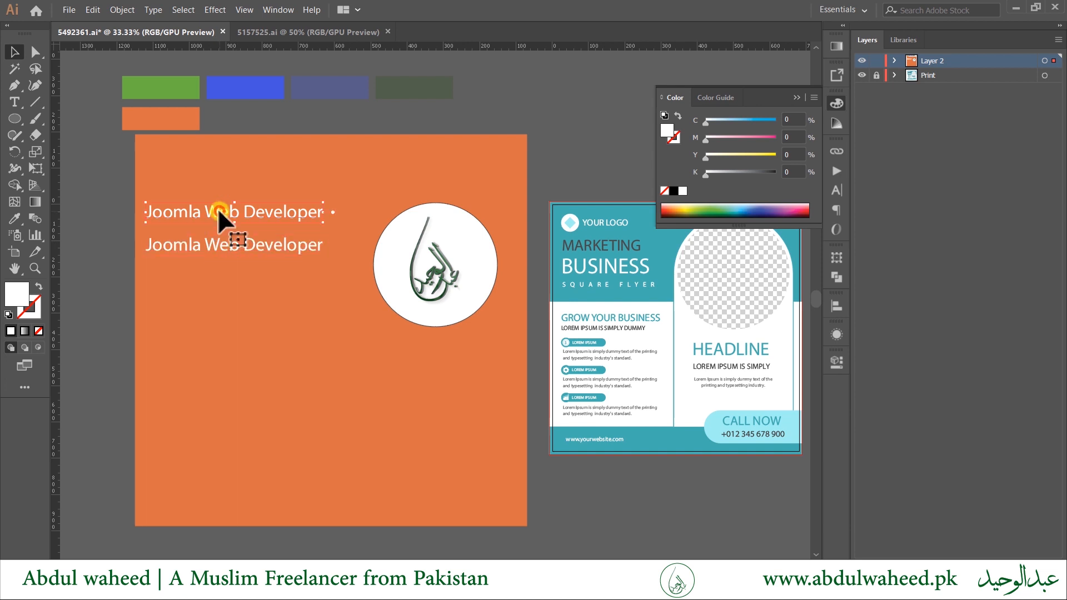
pyautogui.hotkey('ctrl', 'a')
pyautogui.click(206, 206)
pyautogui.hotkey('shift', 'End')
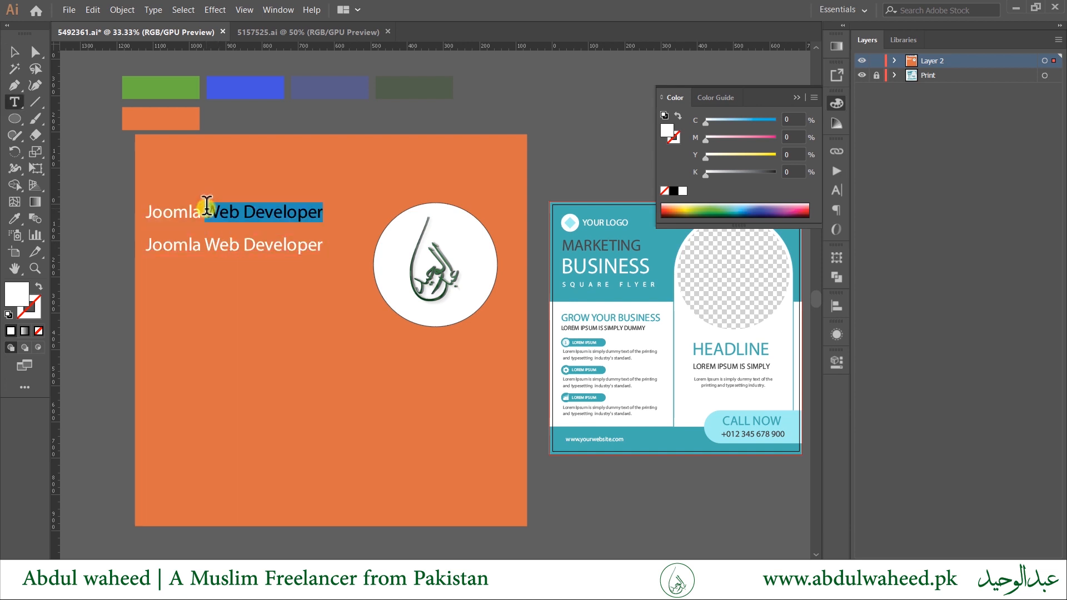
pyautogui.press('BackSpace')
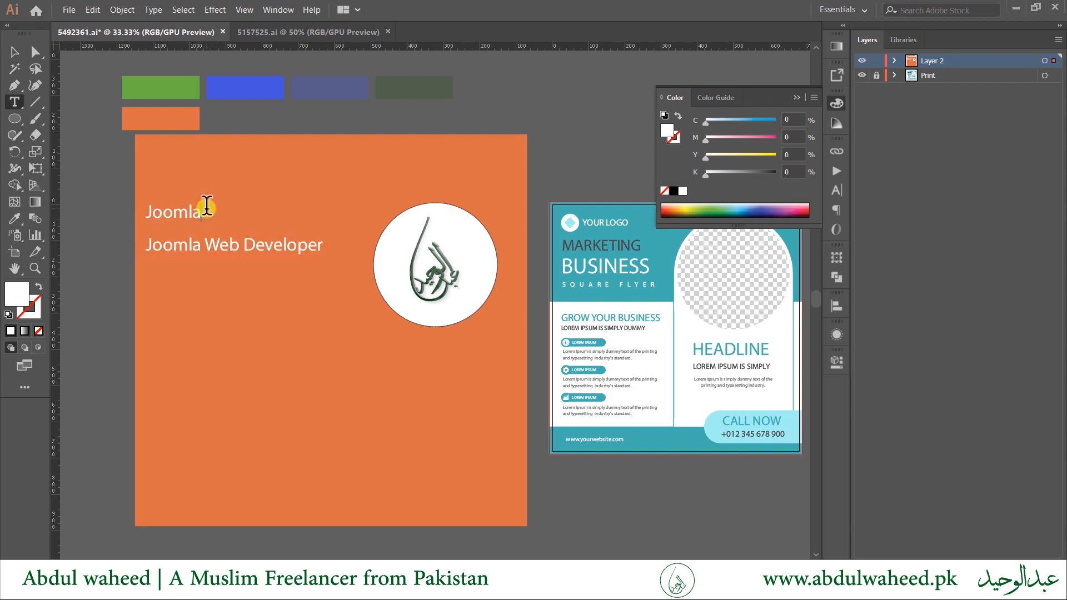
# Remove 'Joomla' from the lower line, then select both heading lines.
pyautogui.doubleClick(203, 243)
pyautogui.press('BackSpace')
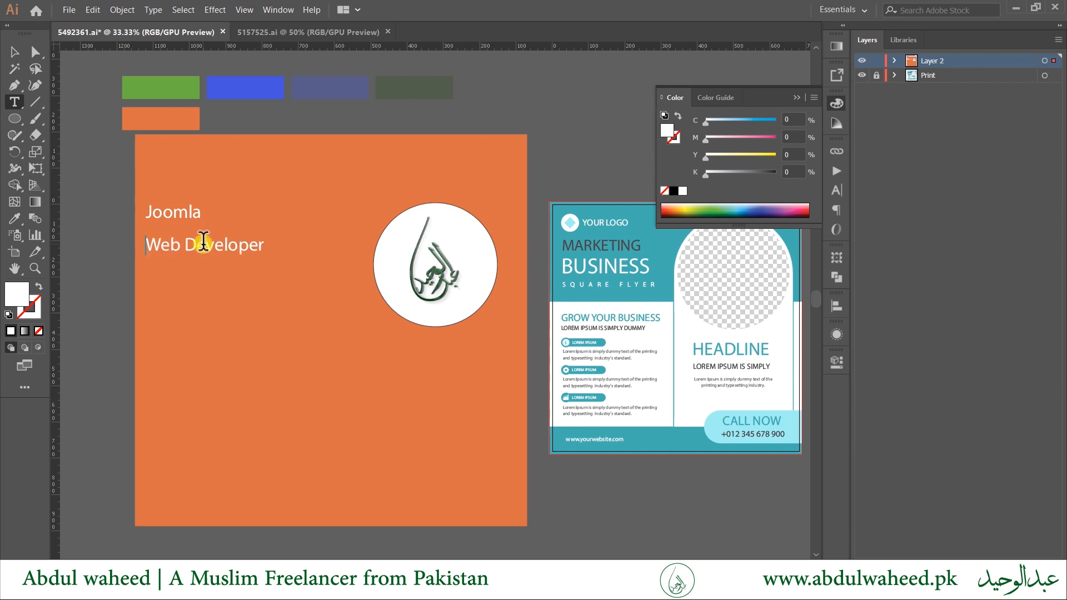
pyautogui.press('Escape')
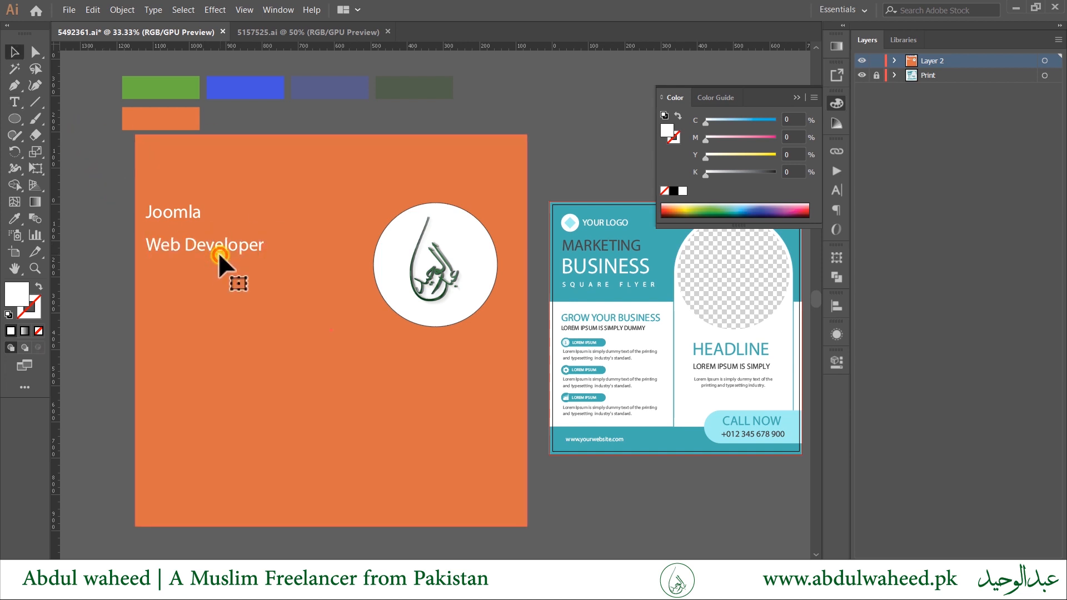
pyautogui.click(222, 262)
pyautogui.click(194, 216)
pyautogui.keyDown('shift'); pyautogui.click(204, 248); pyautogui.keyUp('shift')
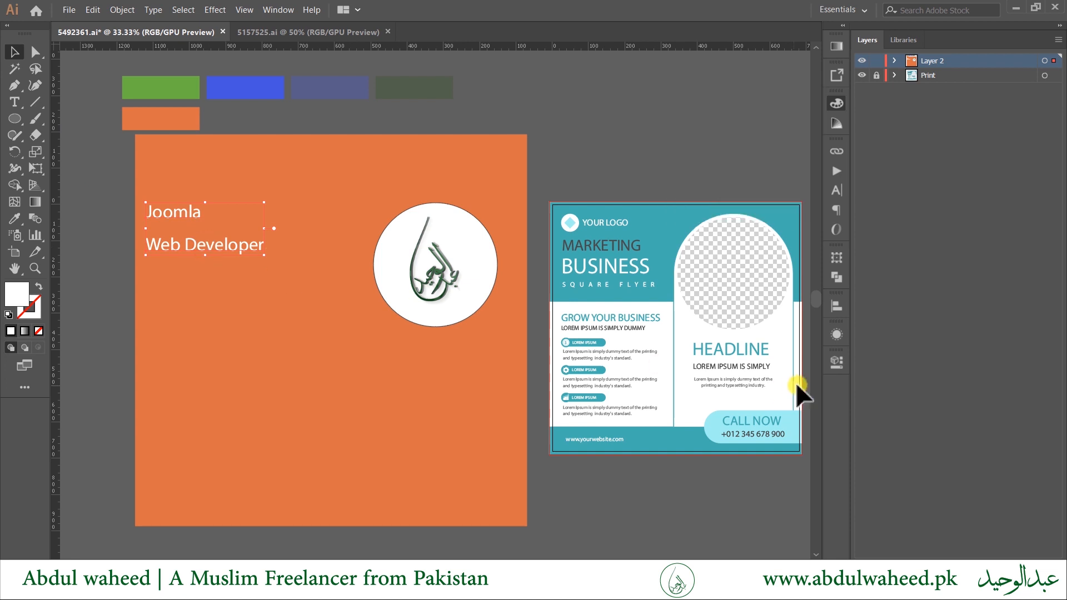
# Open the font family list in the Properties panel and show its filter options.
pyautogui.hscroll(2, 798, 381)
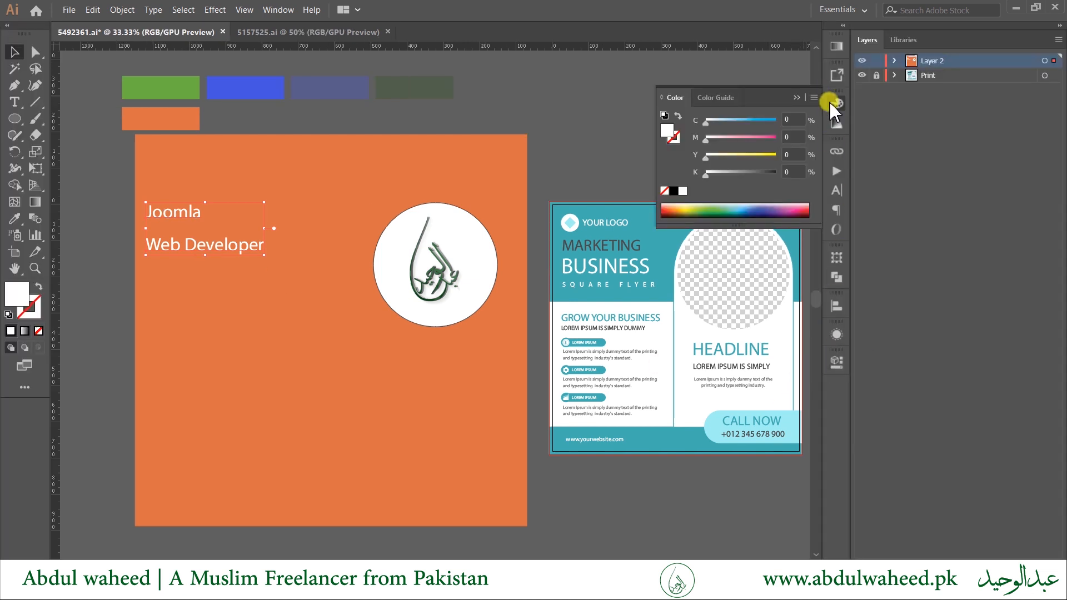
pyautogui.click(835, 362)
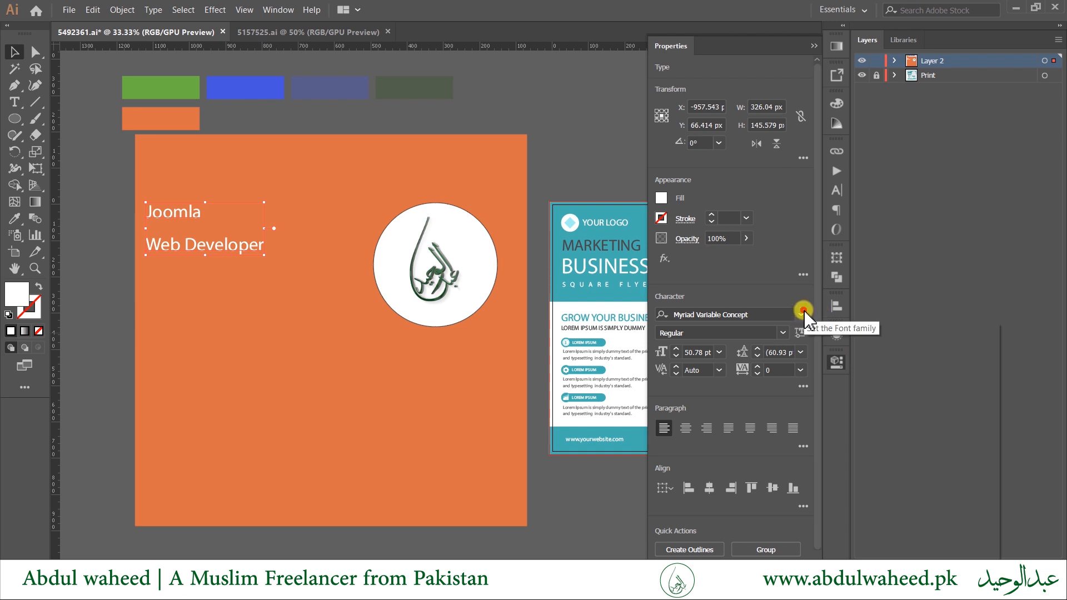
pyautogui.click(802, 314)
pyautogui.click(791, 298)
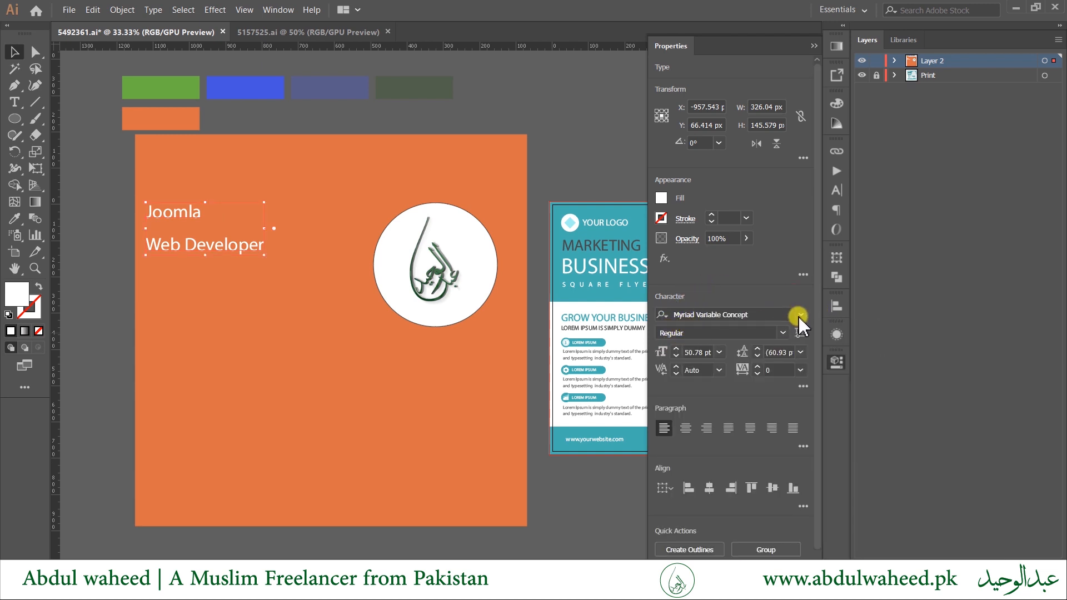
pyautogui.click(800, 315)
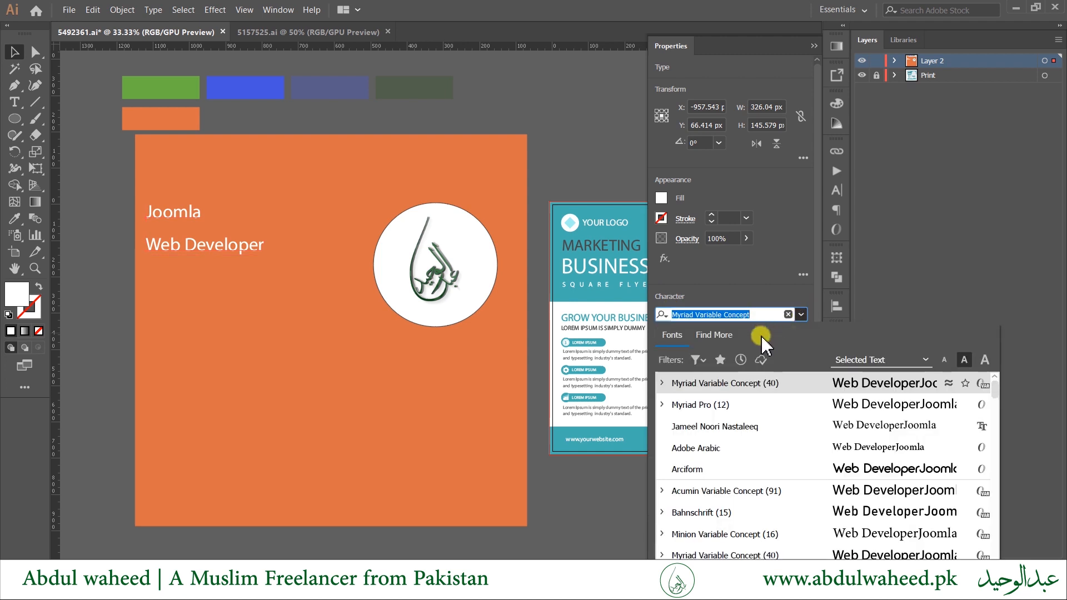
pyautogui.click(699, 359)
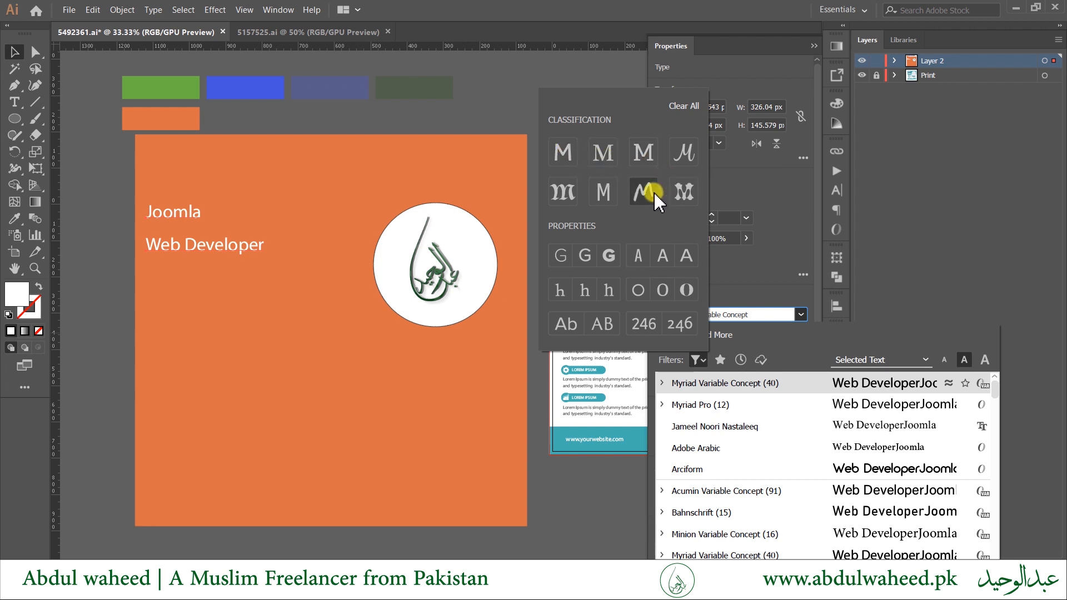
# Try and undo serif Bodoni MT, then set the heading to the Black font style.
pyautogui.click(614, 162)
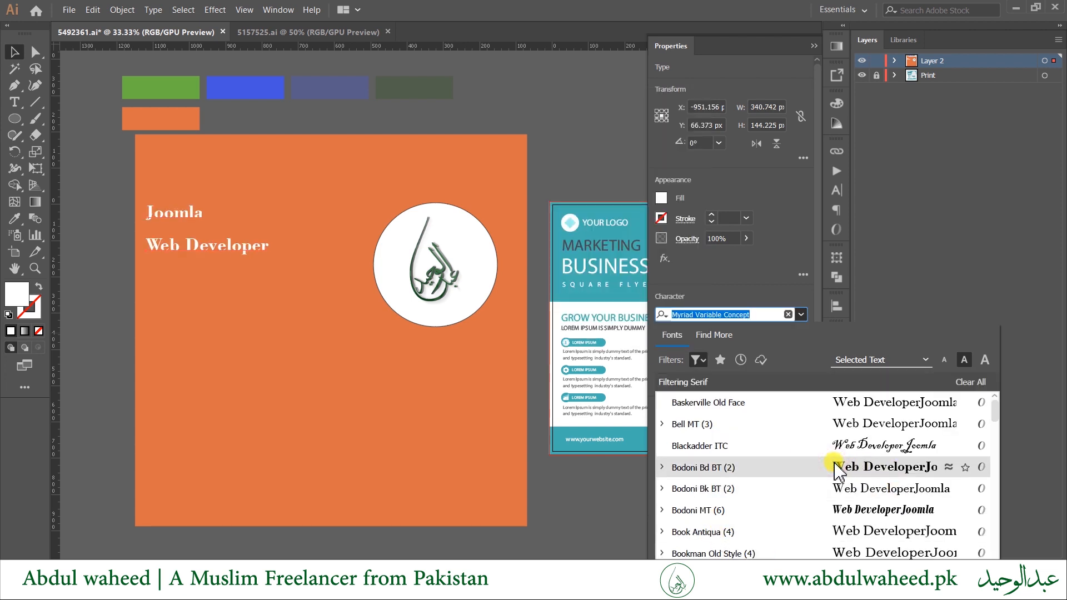
pyautogui.click(826, 508)
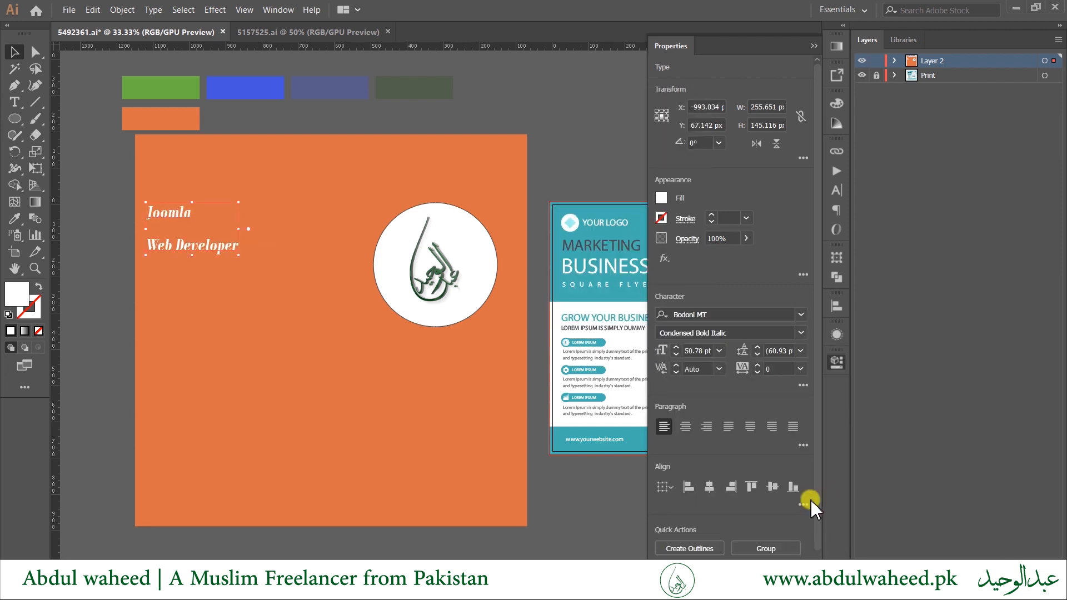
pyautogui.hotkey('ctrl', 'z')
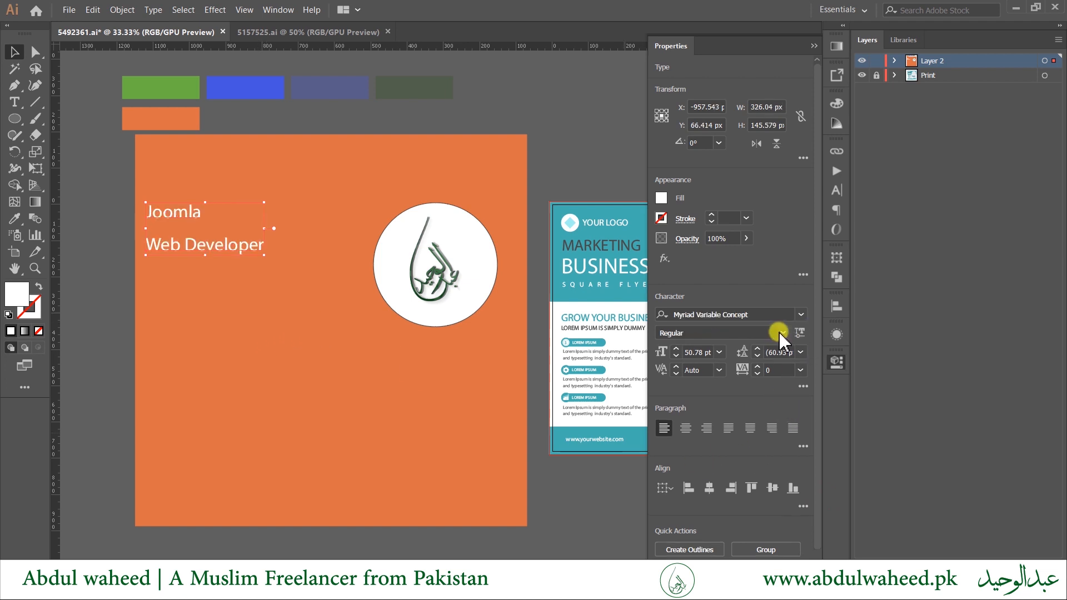
pyautogui.click(781, 334)
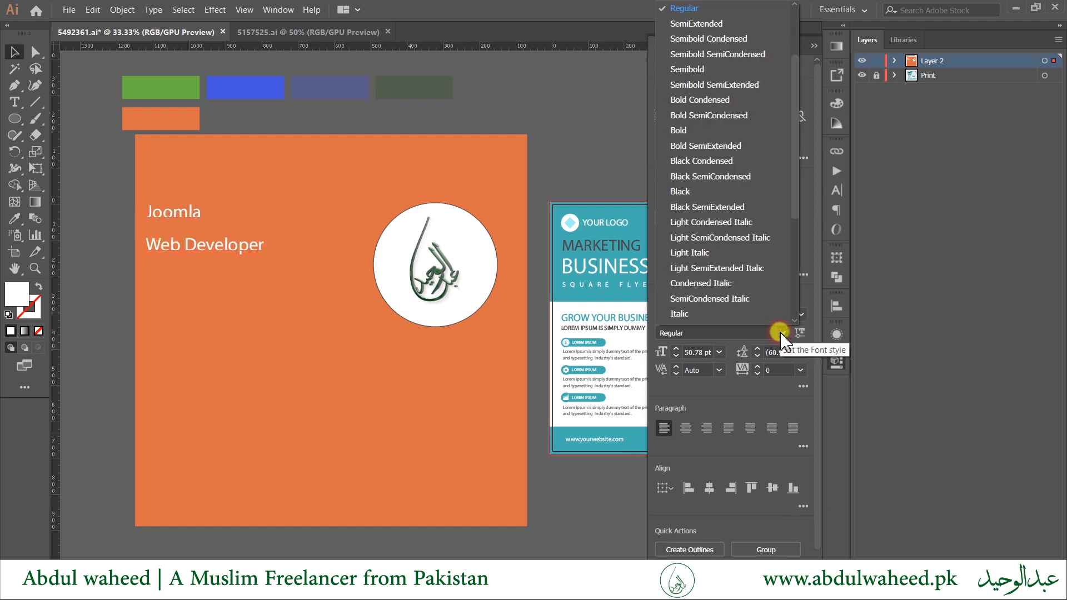
pyautogui.click(728, 191)
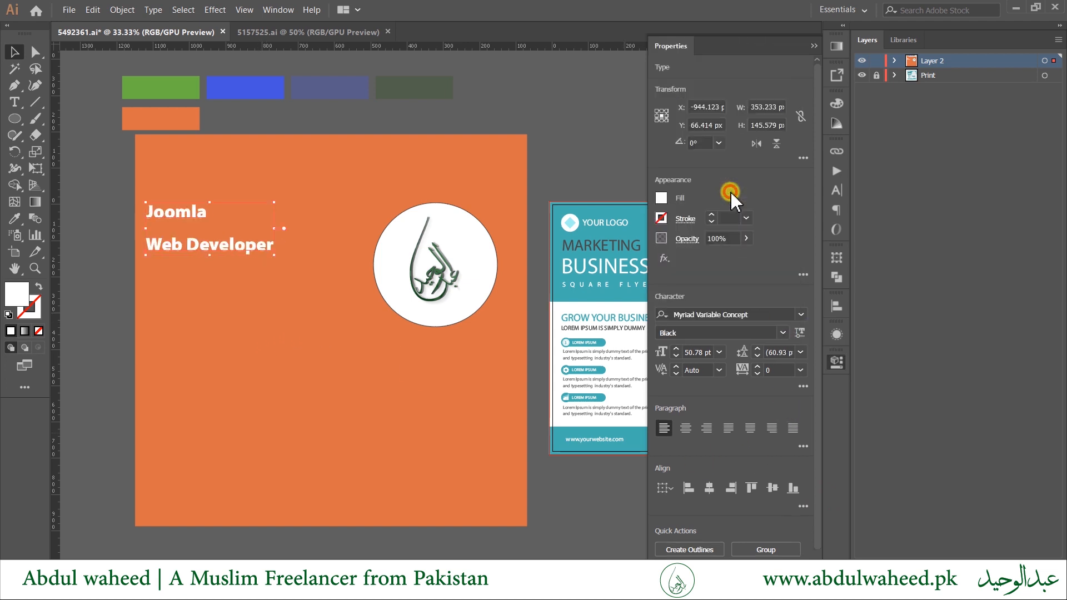
pyautogui.click(105, 248)
# Move 'Web Developer' up toward 'Joomla' and scale both heading lines up to about 77 pt.
pyautogui.moveTo(190, 248)
pyautogui.mouseDown()
pyautogui.moveTo(194, 230)
pyautogui.moveTo(193, 244)
pyautogui.mouseUp()
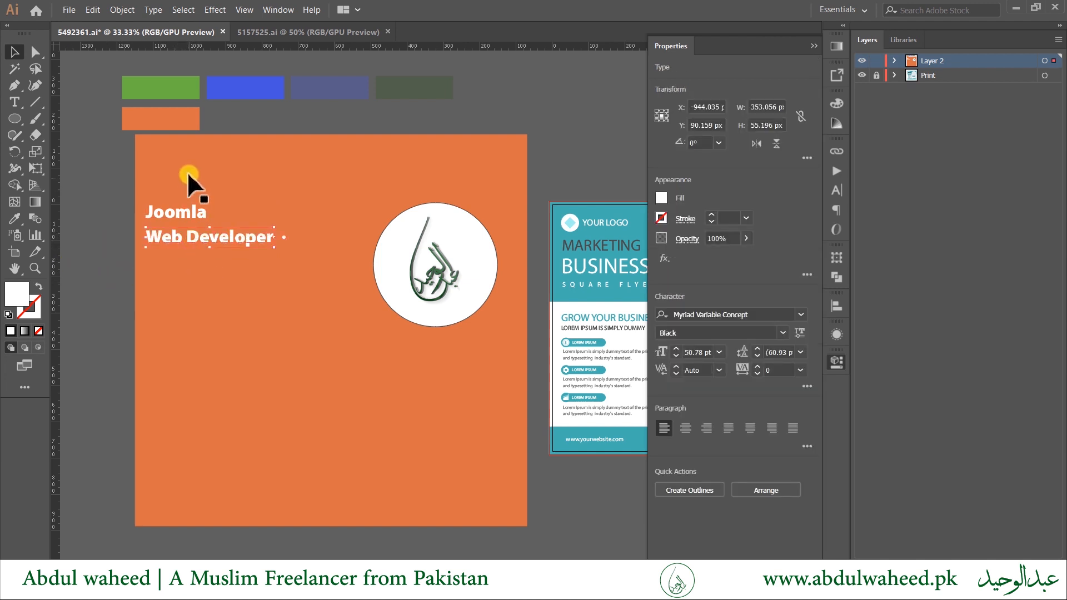
pyautogui.keyDown('shift'); pyautogui.click(186, 211); pyautogui.keyUp('shift')
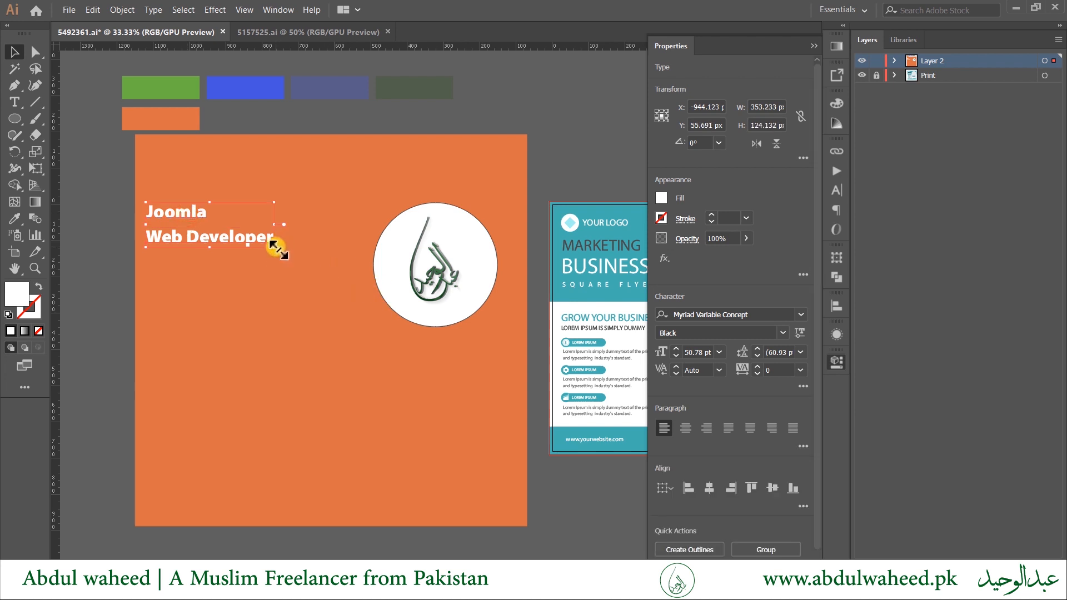
pyautogui.moveTo(280, 242); pyautogui.dragTo(338, 301)
# Select the orange background rectangle and recentre the flyer in the view.
pyautogui.press('Tab')
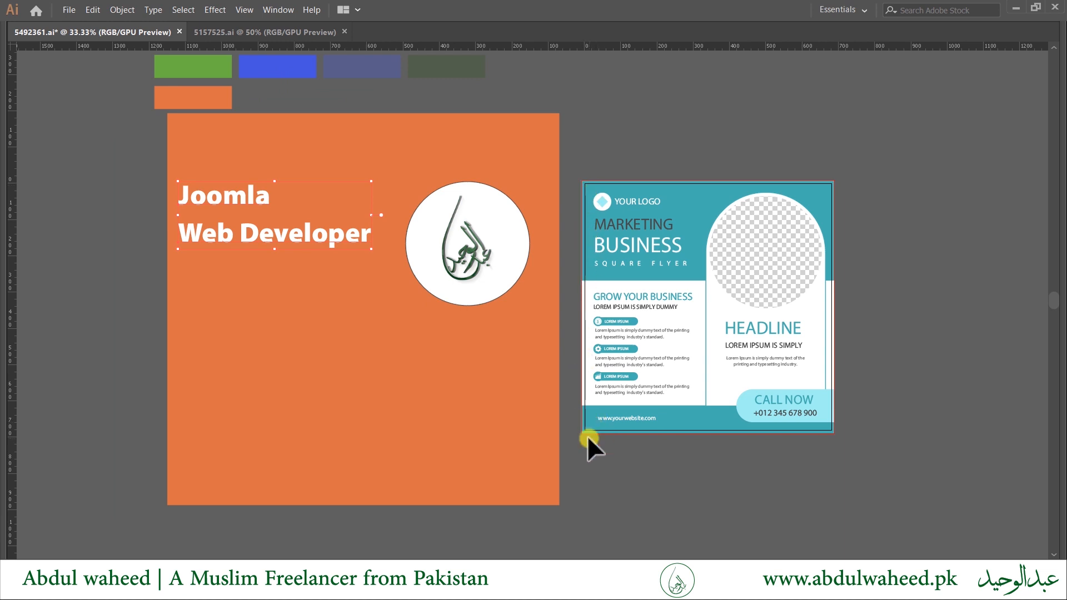
pyautogui.click(369, 483)
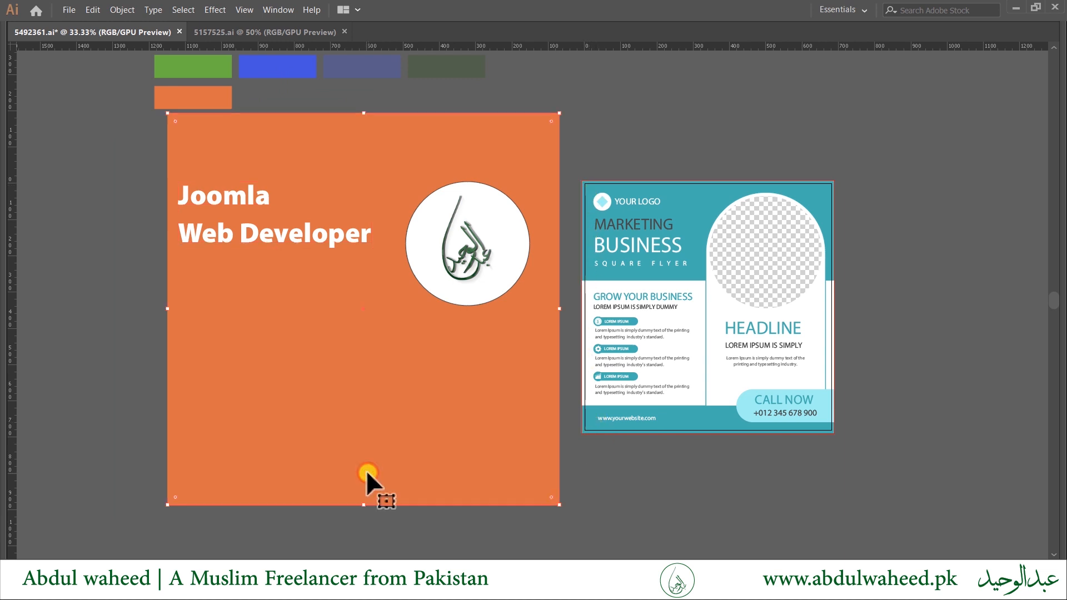
pyautogui.scroll(3, 650, 409)
pyautogui.scroll(-3, 572, 417)
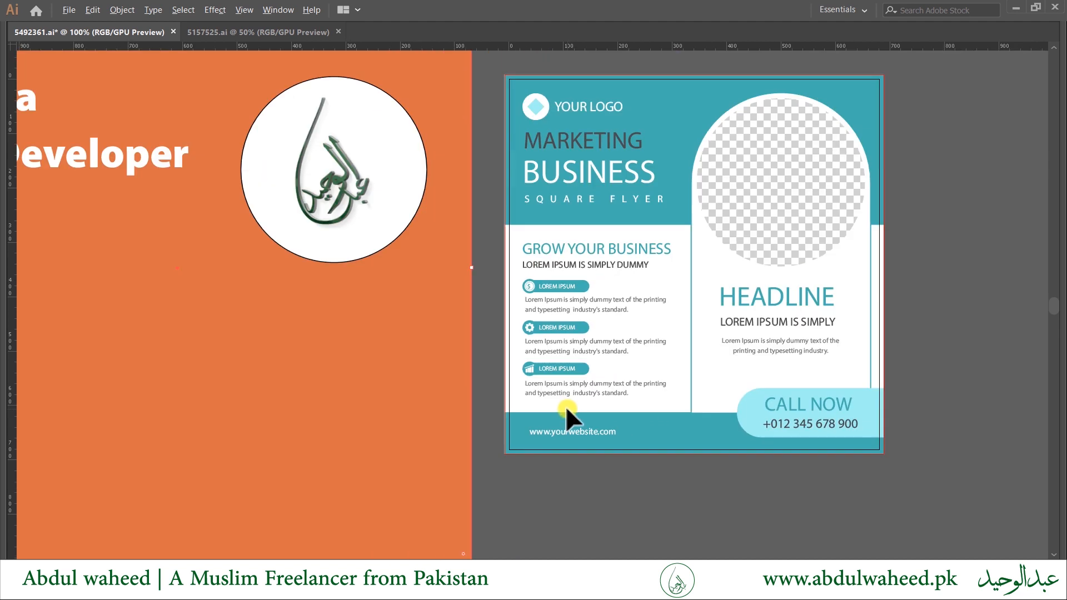
pyautogui.scroll(-2, 425, 475)
pyautogui.moveTo(392, 453); pyautogui.dragTo(507, 425)
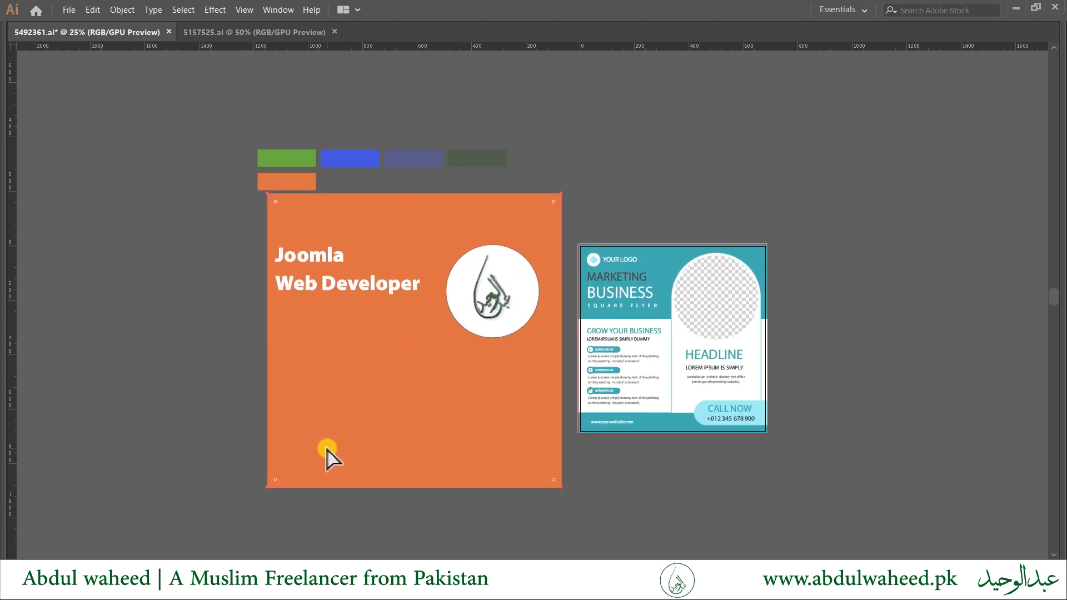
# Place the 1080 × 1080 px rectangle just behind the heading and give it no fill with a black stroke.
pyautogui.hotkey('ctrl', 'shift', ']')
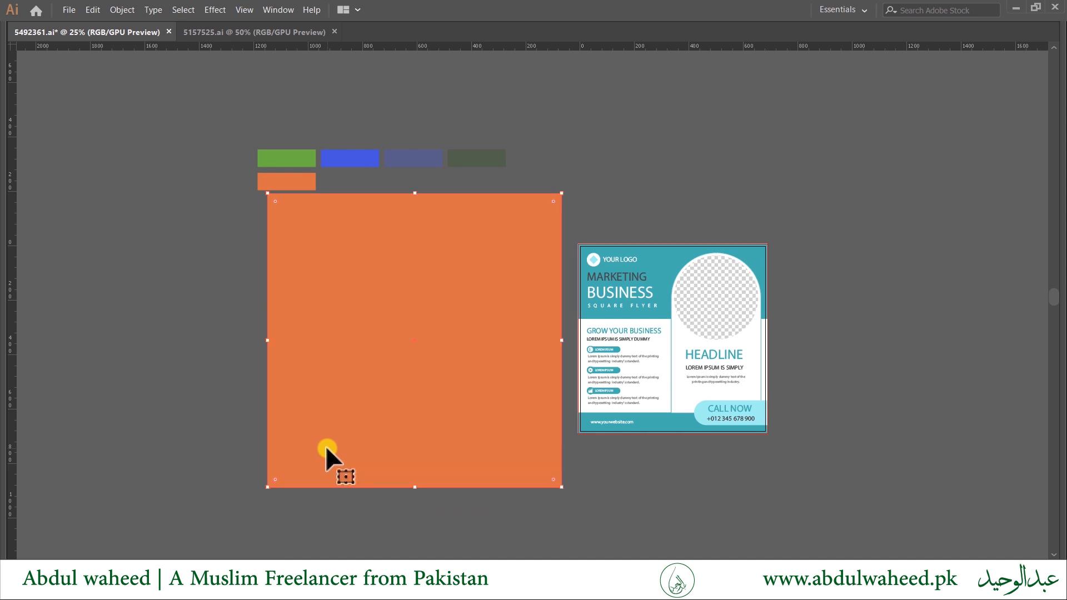
pyautogui.hotkey('ctrl', '[')
pyautogui.hotkey('ctrl', '[')
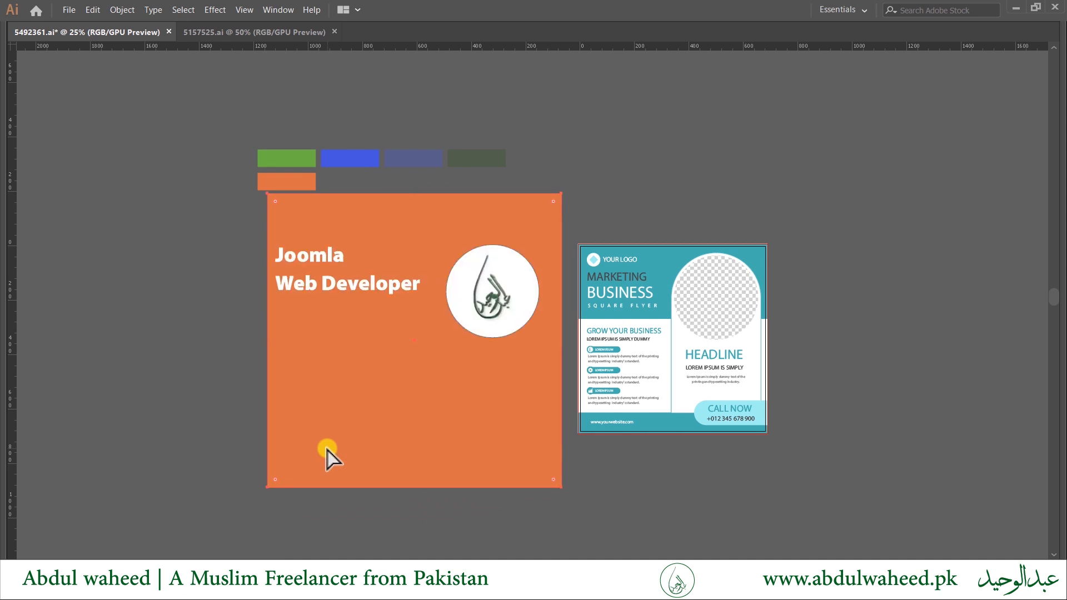
pyautogui.press('d')
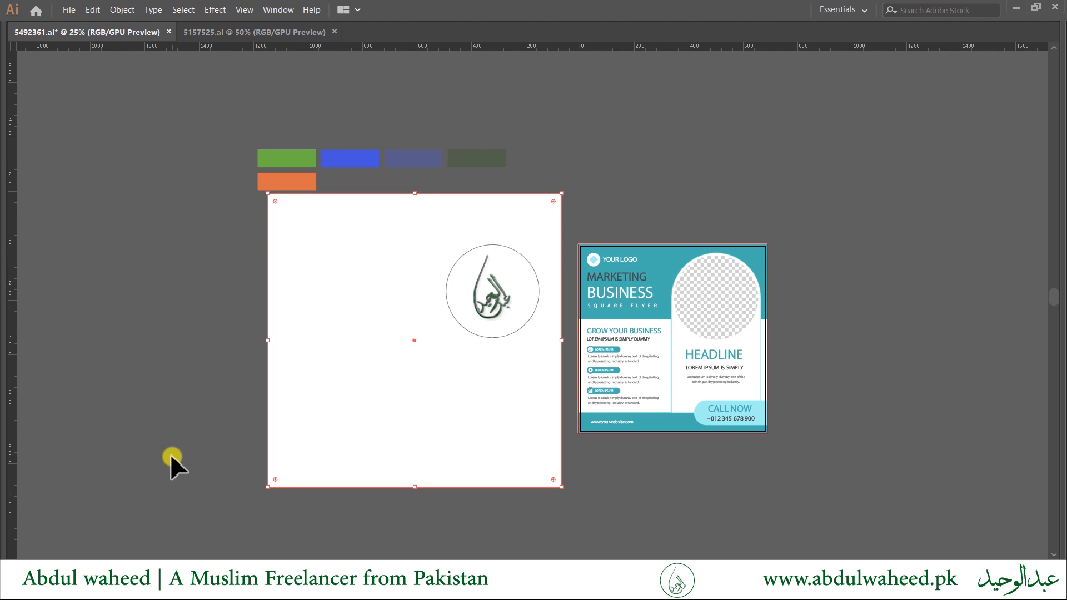
pyautogui.hotkey('shift', 'x')
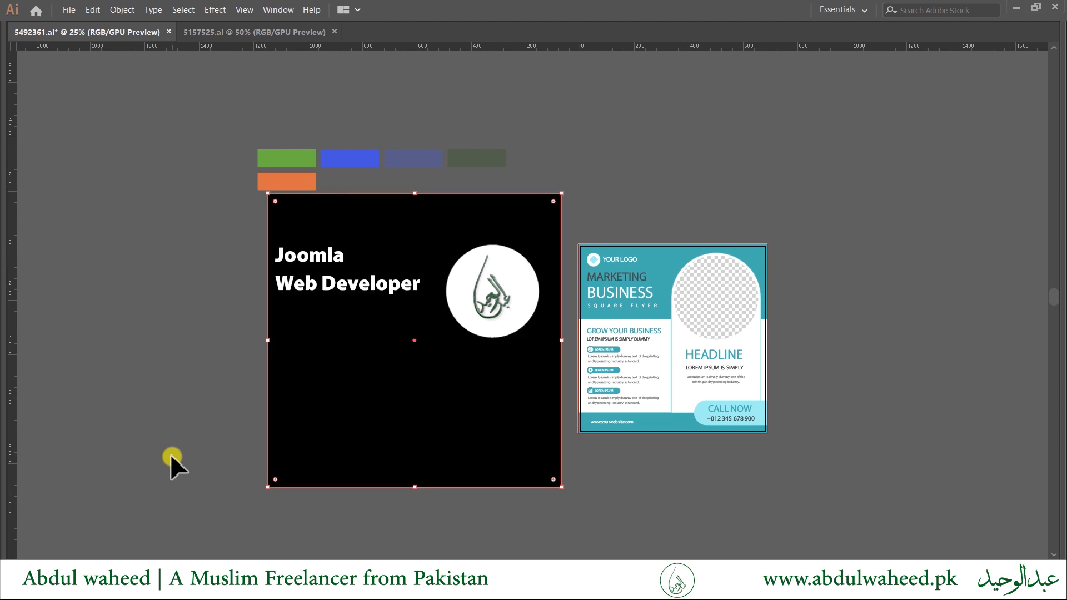
pyautogui.press('Tab')
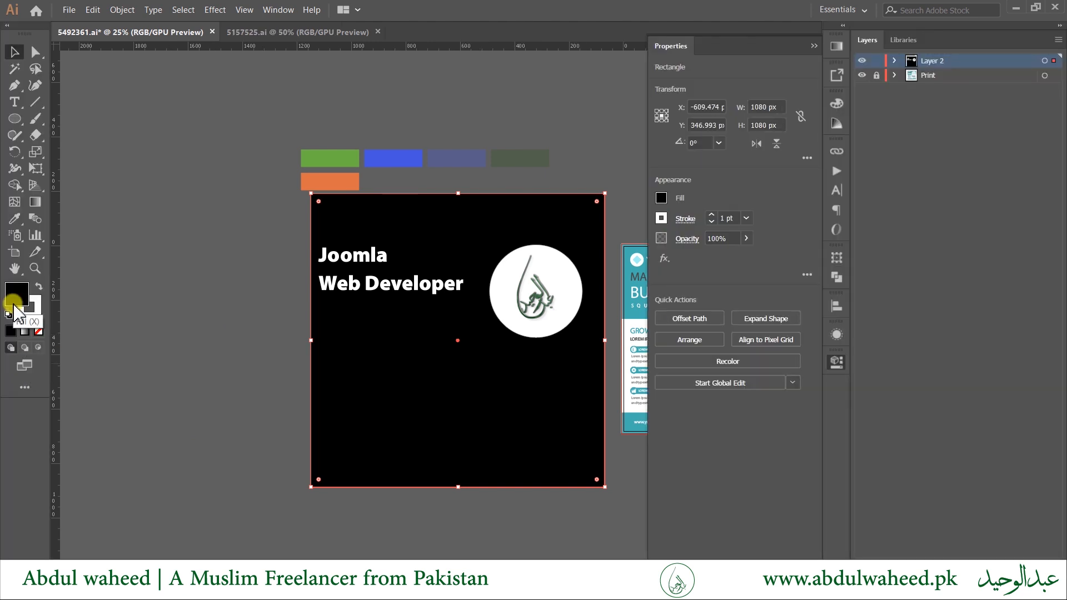
pyautogui.click(39, 331)
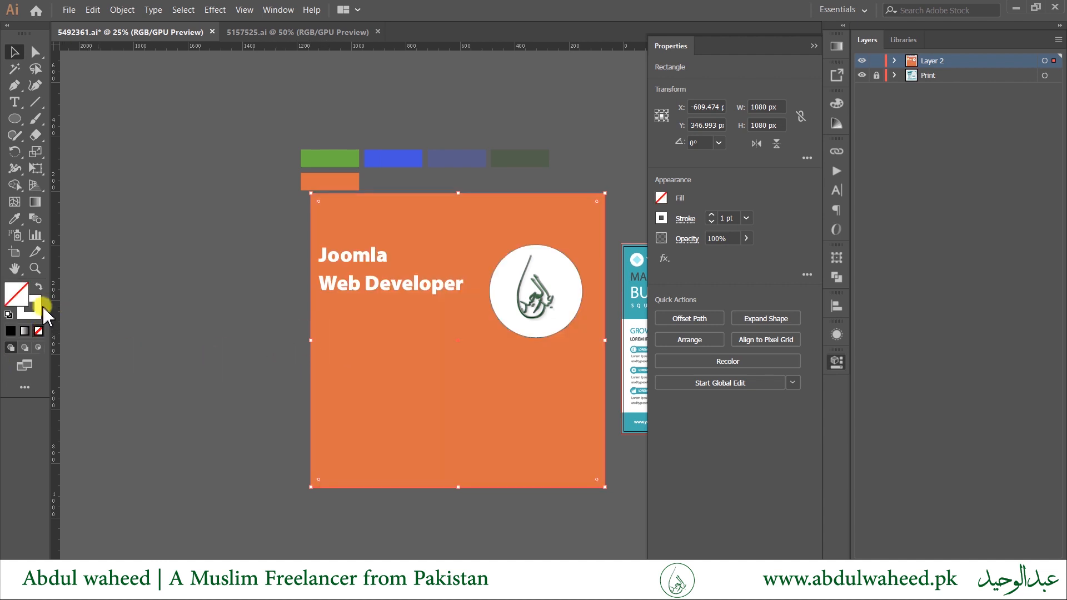
pyautogui.click(8, 315)
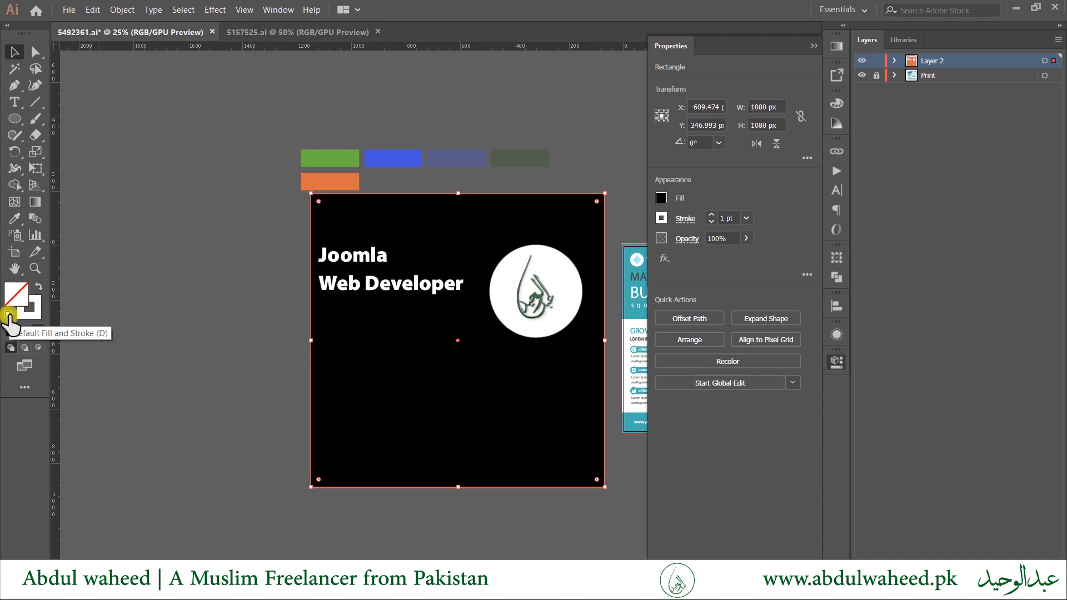
pyautogui.click(8, 314)
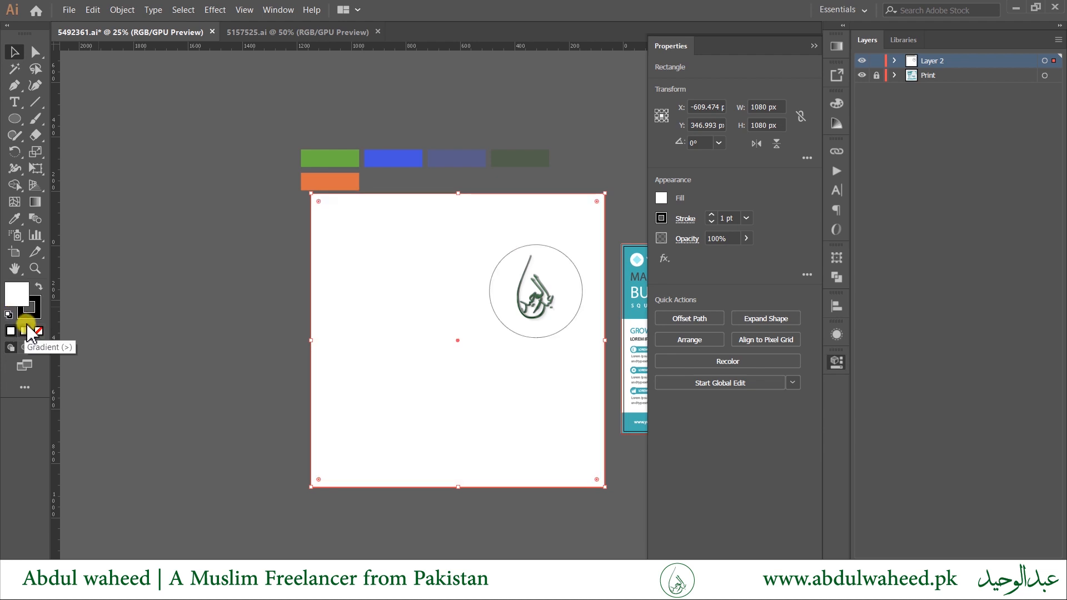
pyautogui.click(39, 331)
# Shrink the outline rectangle inward from its lower-left corner to 1060.184 px square.
pyautogui.scroll(1, 262, 376)
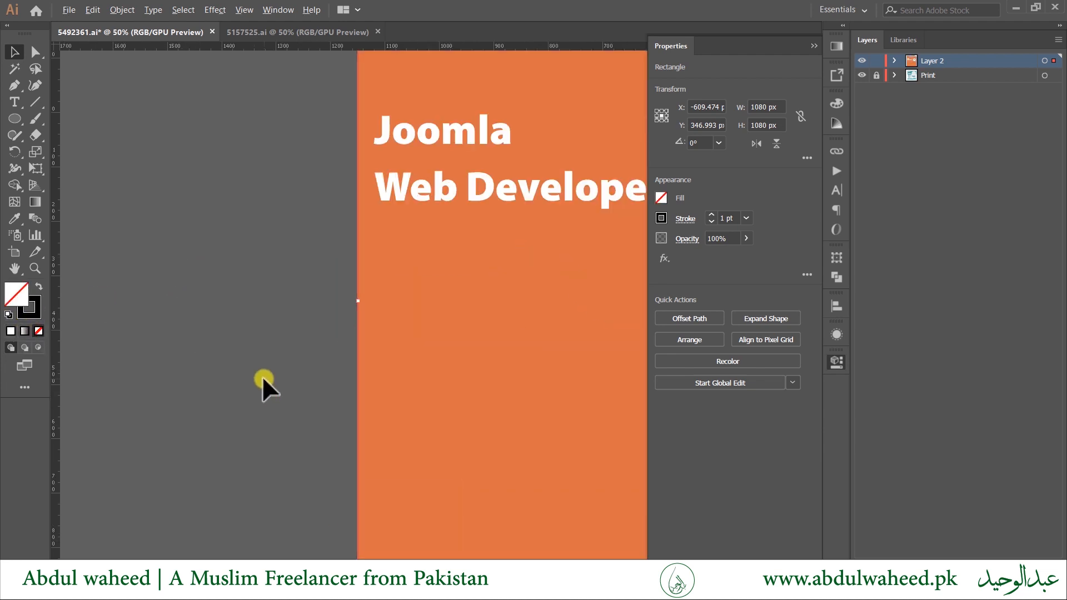
pyautogui.scroll(-1, 267, 389)
pyautogui.moveTo(274, 405); pyautogui.dragTo(210, 303)
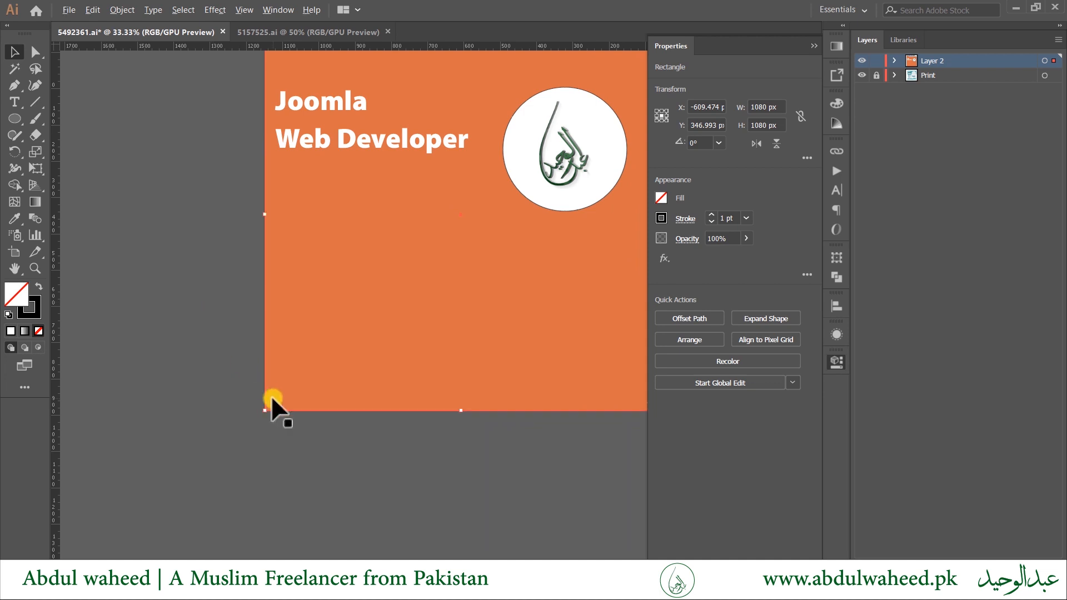
pyautogui.scroll(1, 259, 428)
pyautogui.moveTo(255, 421); pyautogui.dragTo(263, 414)
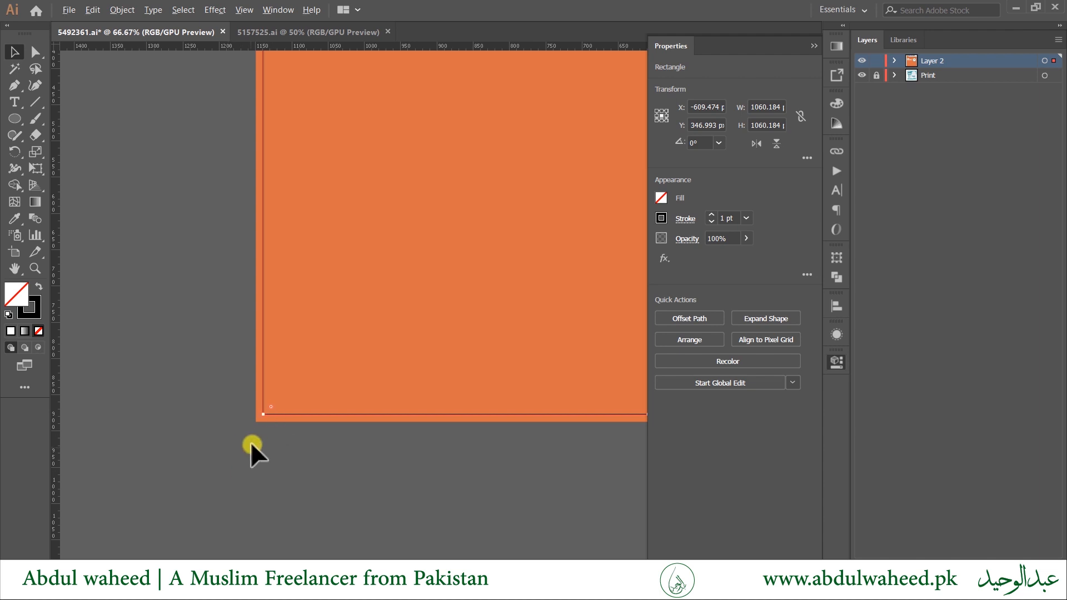
# Give the inset border a 2 pt stroke, then deselect and pan toward the brochure artboard.
pyautogui.hotkey('ctrl', '-')
pyautogui.hotkey('ctrl', '-')
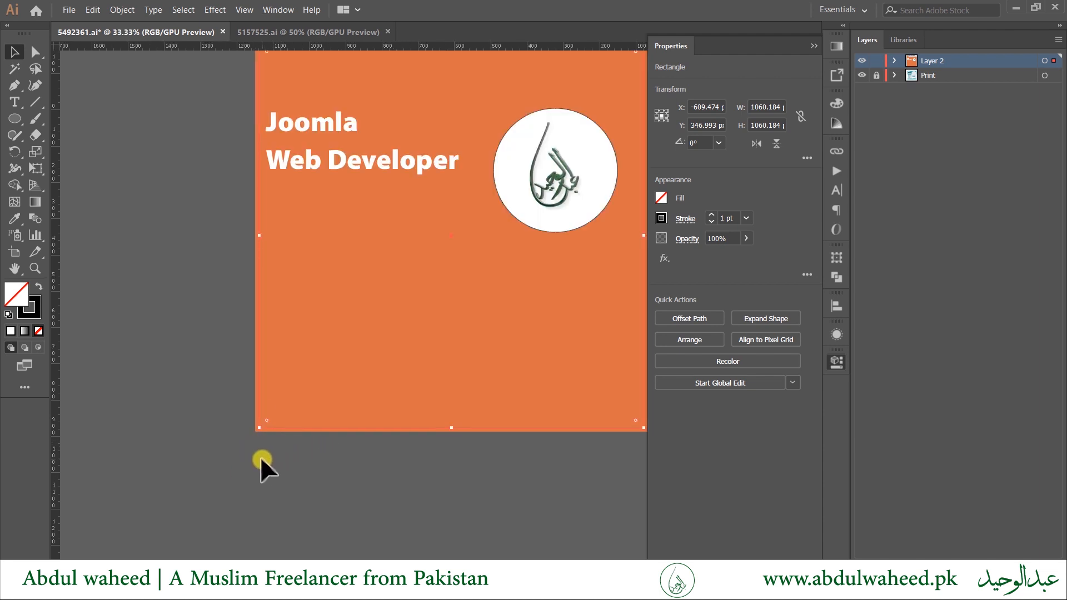
pyautogui.click(711, 214)
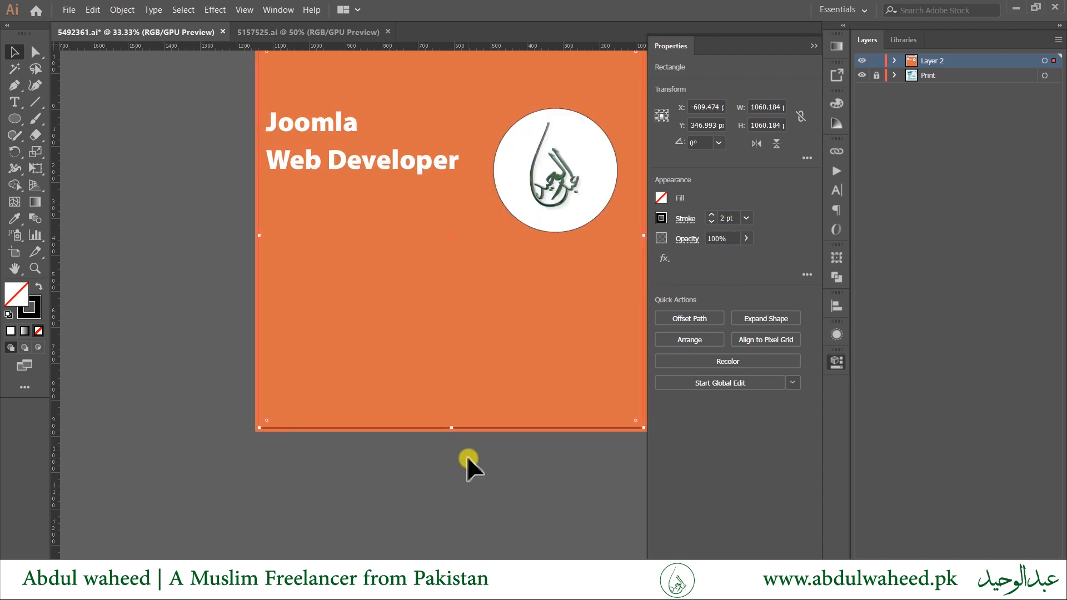
pyautogui.click(460, 468)
pyautogui.moveTo(459, 469); pyautogui.dragTo(396, 483)
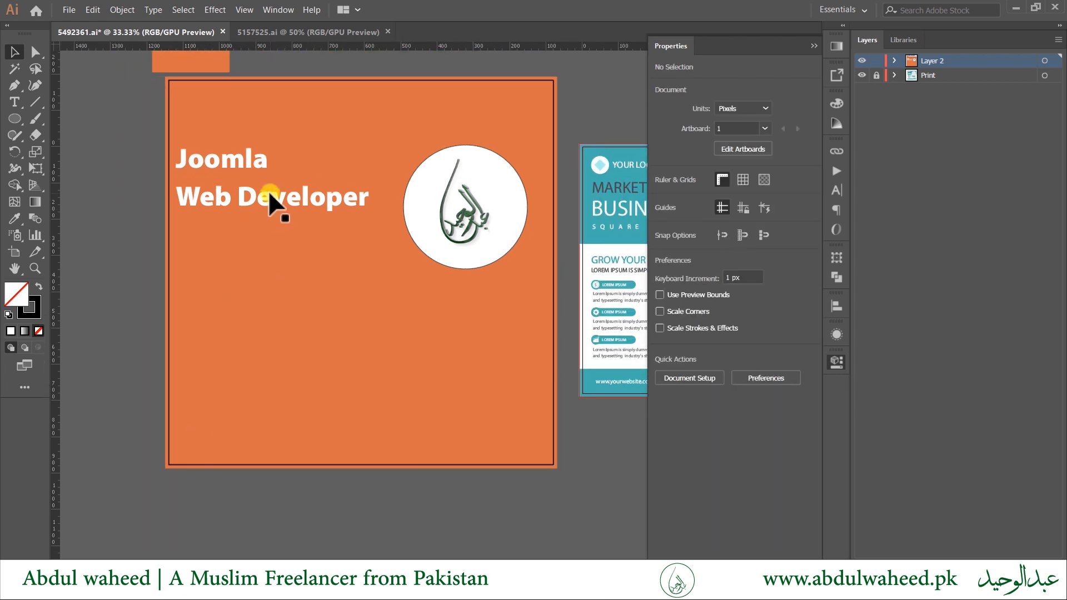
# Pan and zoom to 100% on the teal brochure's LOREM IPSUM pill buttons.
pyautogui.press('Tab')
pyautogui.moveTo(562, 476); pyautogui.dragTo(586, 481)
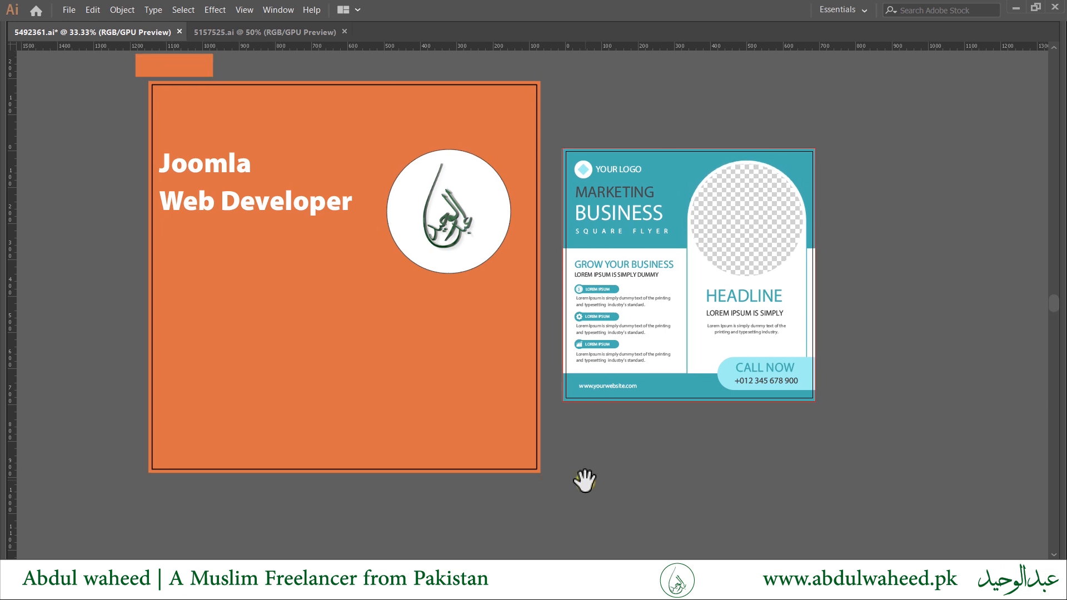
pyautogui.scroll(2, 625, 289)
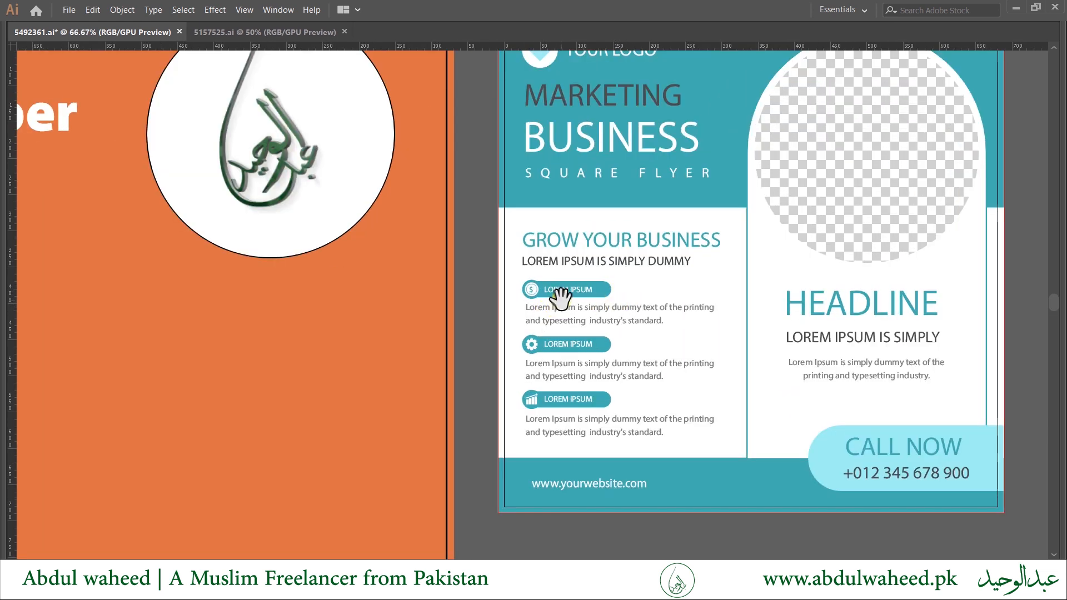
pyautogui.moveTo(560, 297); pyautogui.dragTo(483, 300)
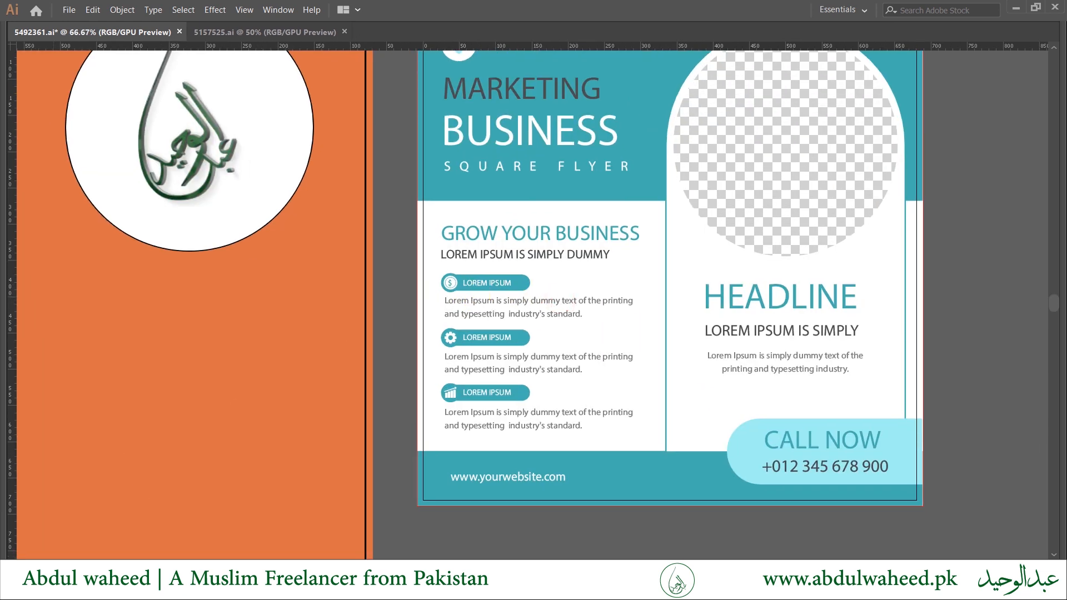
pyautogui.click(100, 589)
pyautogui.click(712, 232)
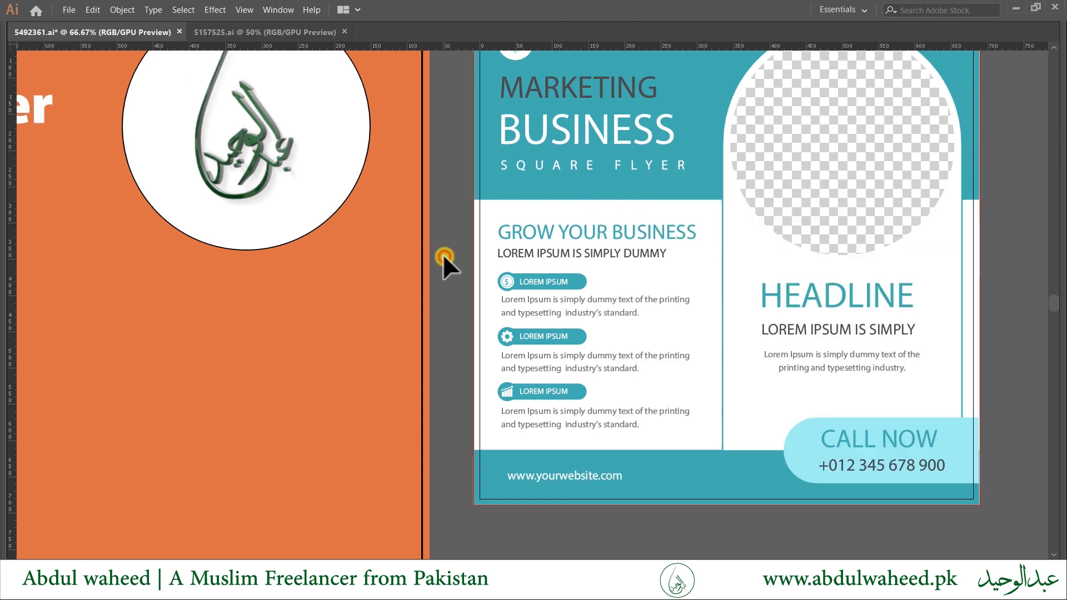
pyautogui.scroll(1, 540, 284)
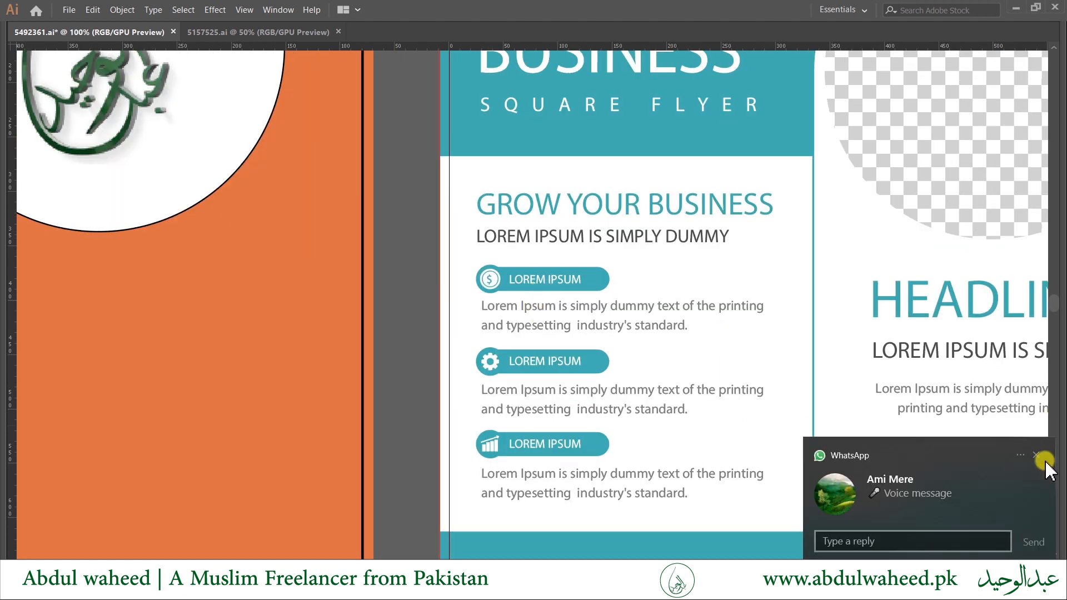
pyautogui.click(1037, 457)
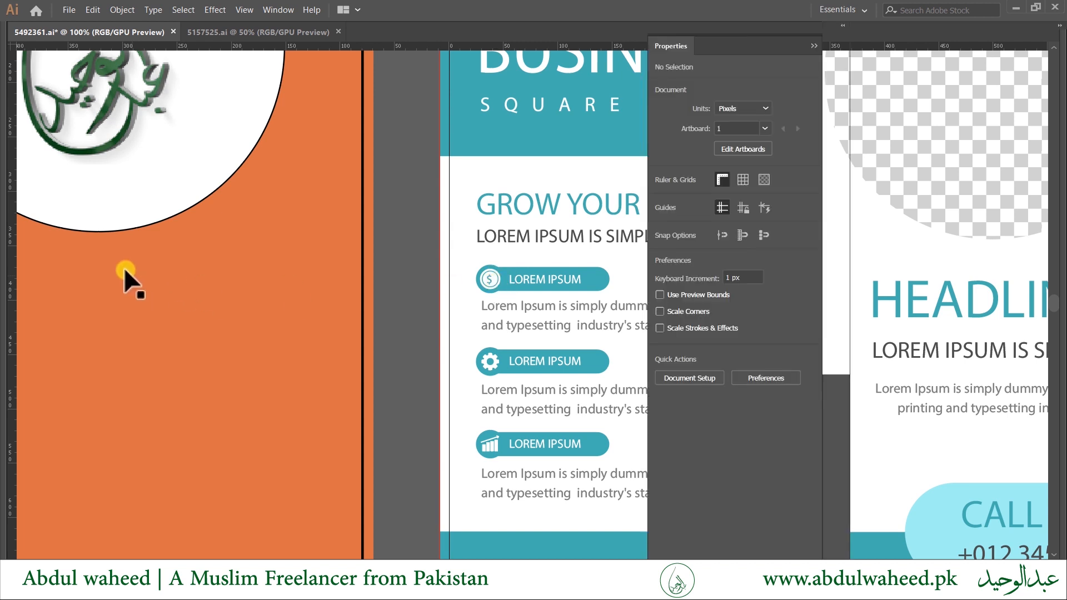
pyautogui.press('Tab')
# Draw a white 97.021 × 19.149 px rectangle with a 1 pt black outline over the first LOREM IPSUM bar.
pyautogui.click(18, 117)
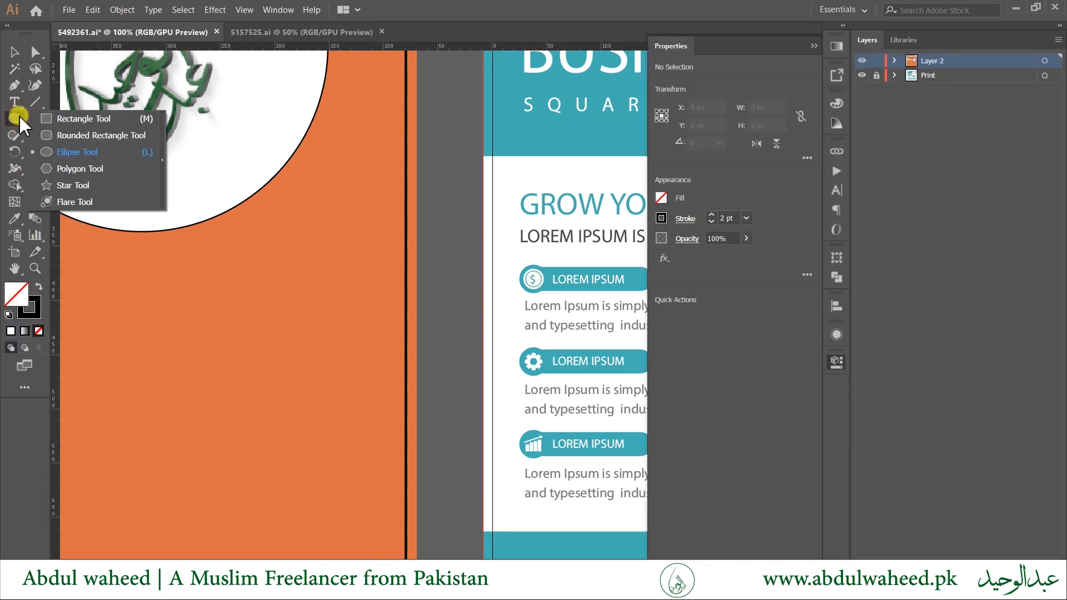
pyautogui.click(61, 122)
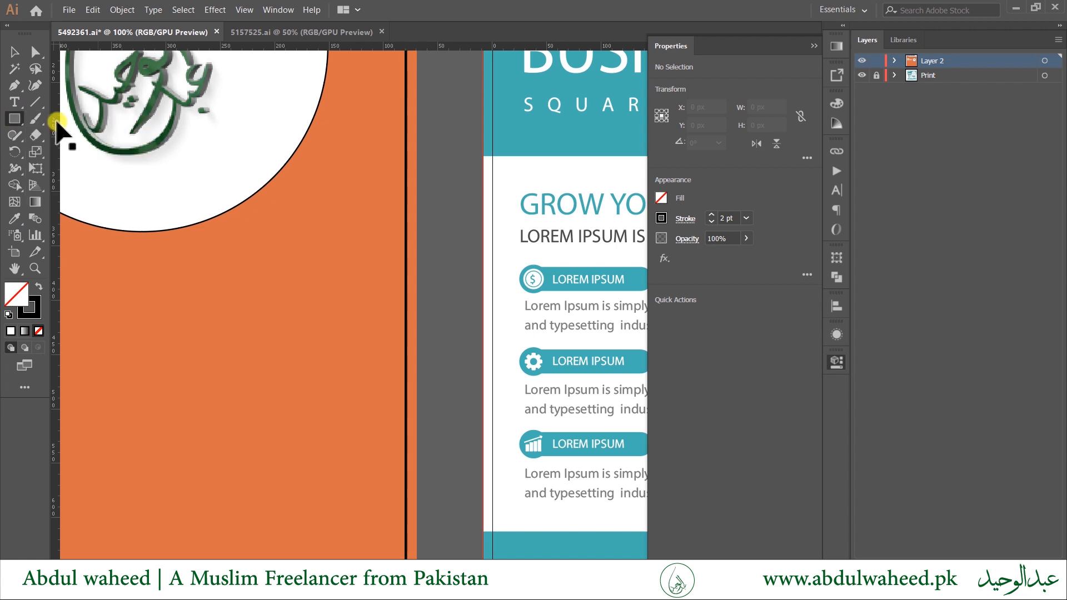
pyautogui.press('Tab')
pyautogui.scroll(2, 602, 267)
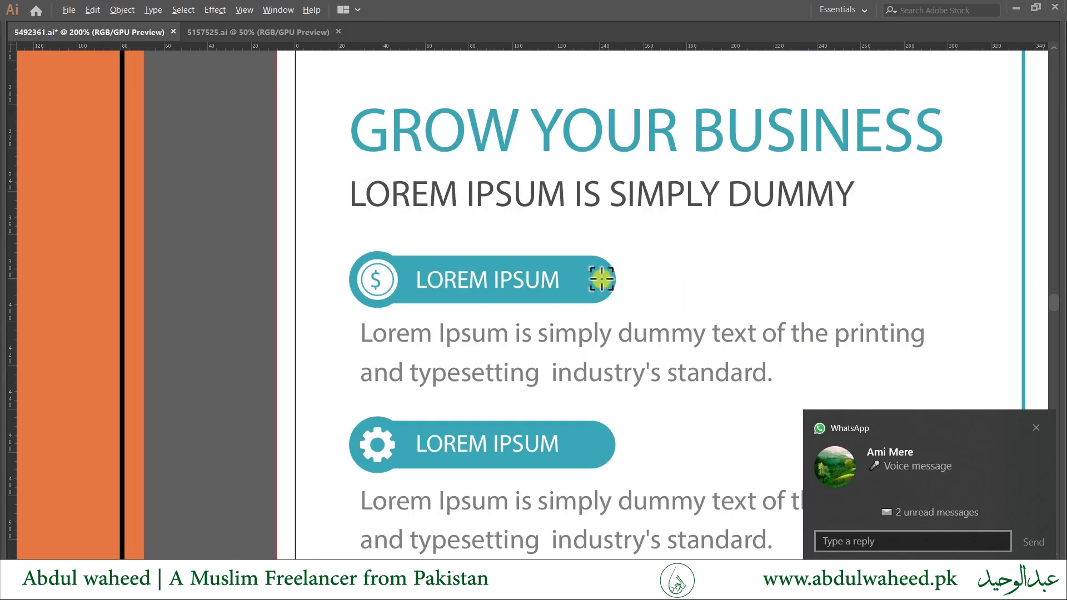
pyautogui.moveTo(433, 291)
pyautogui.mouseDown()
pyautogui.moveTo(357, 305)
pyautogui.moveTo(396, 301)
pyautogui.mouseUp()
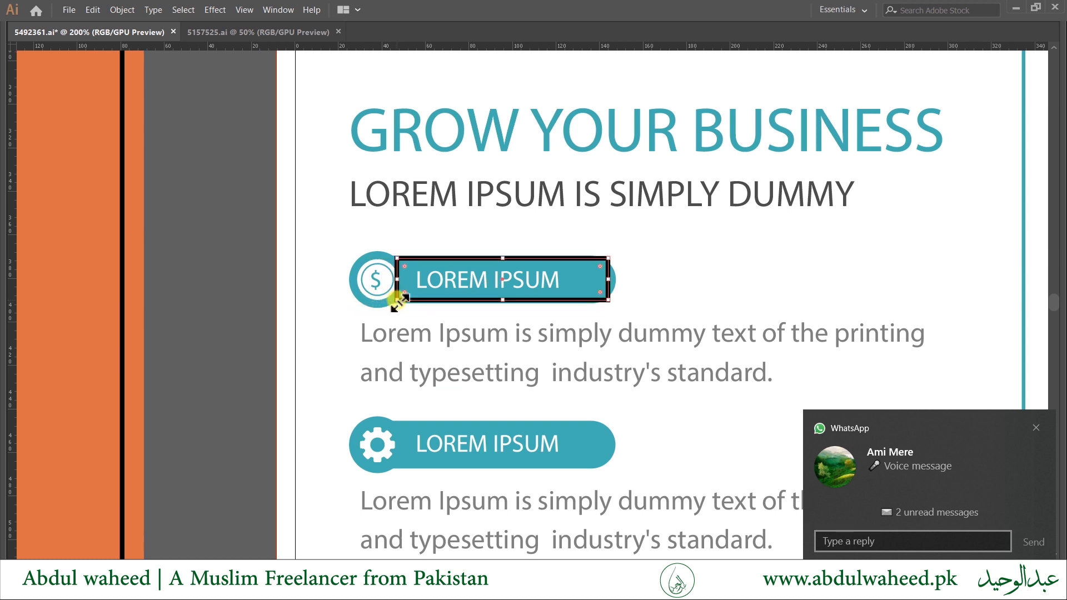
pyautogui.press('d')
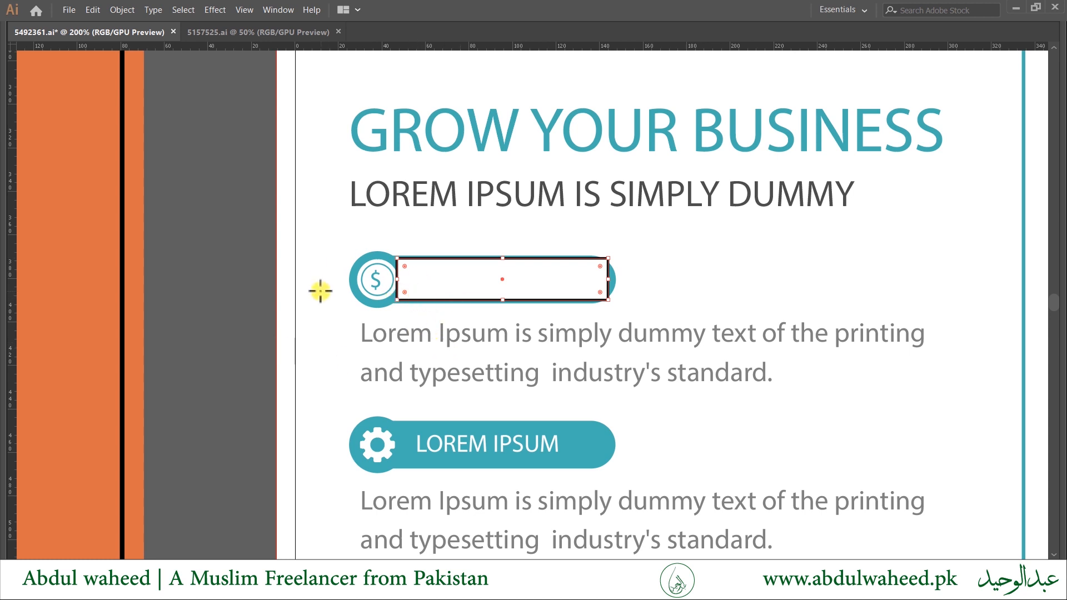
pyautogui.press('Tab')
# Switch to the Ellipse Tool and hide the panels.
pyautogui.hotkey('shift', 'm')
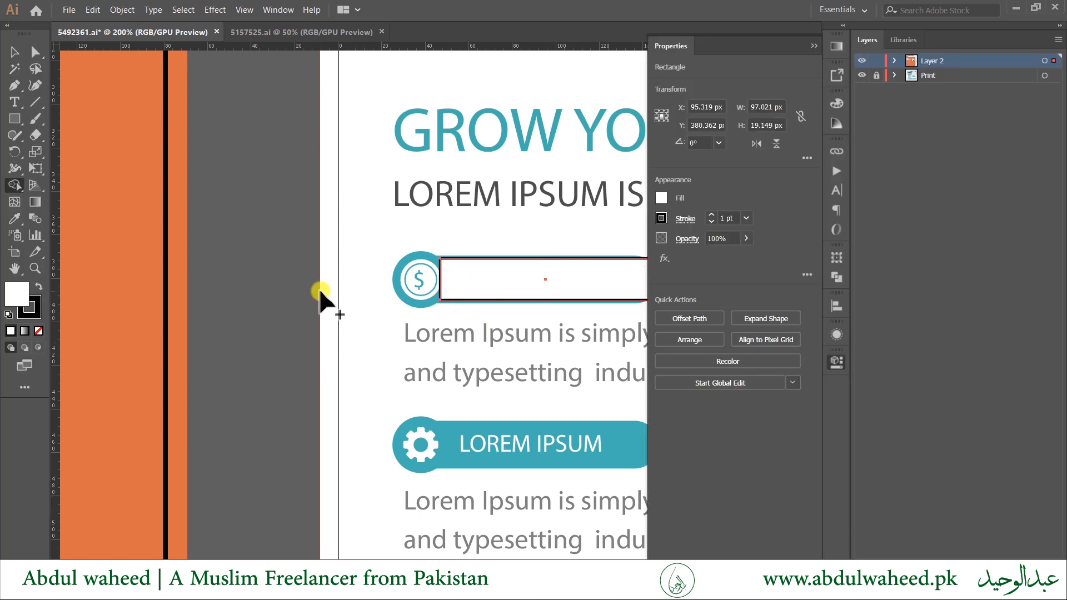
pyautogui.press('m')
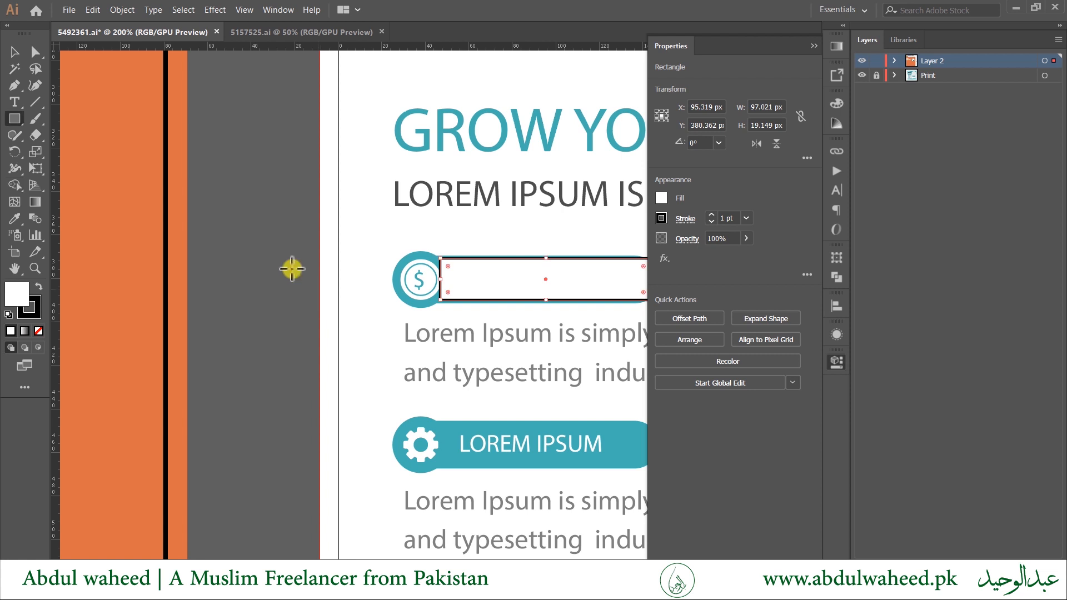
pyautogui.click(12, 122)
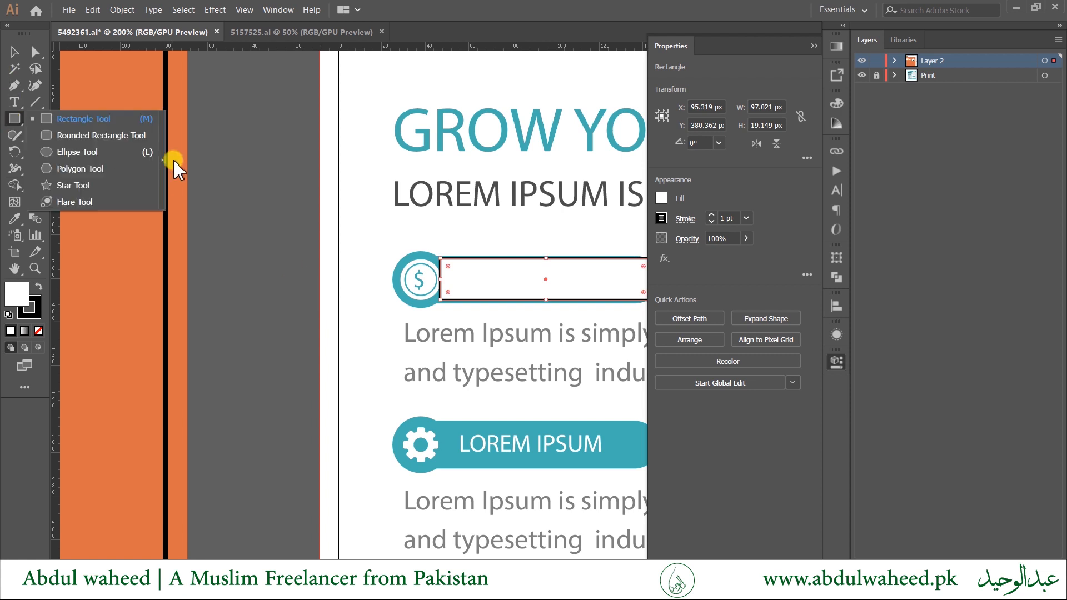
pyautogui.click(89, 154)
pyautogui.press('Tab')
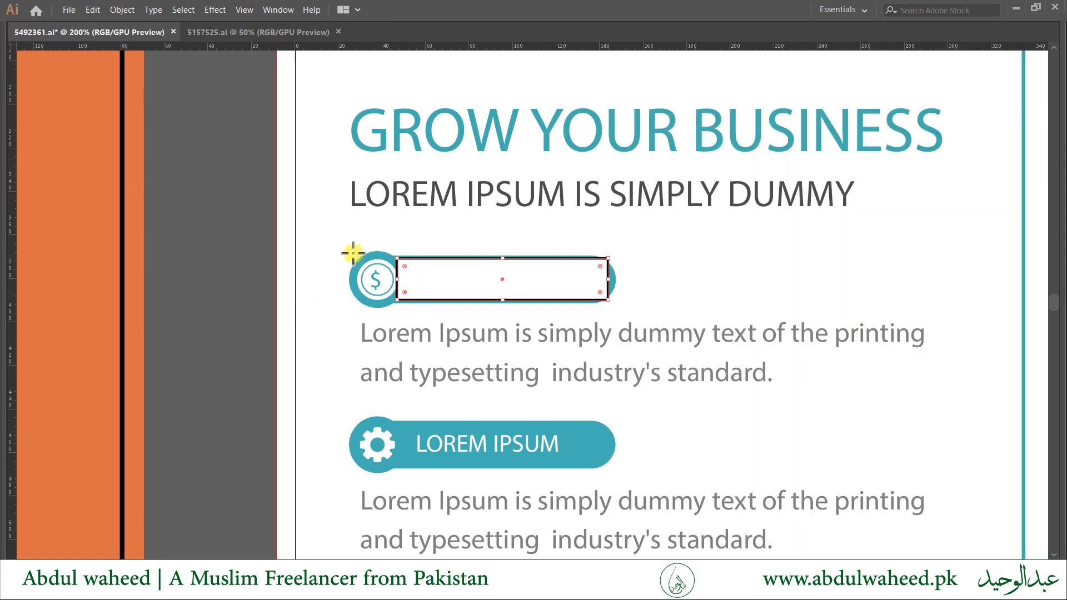
# Draw a circle over the dollar icon, then round the bar into a full pill stretching left to it.
pyautogui.moveTo(353, 253); pyautogui.dragTo(396, 305)
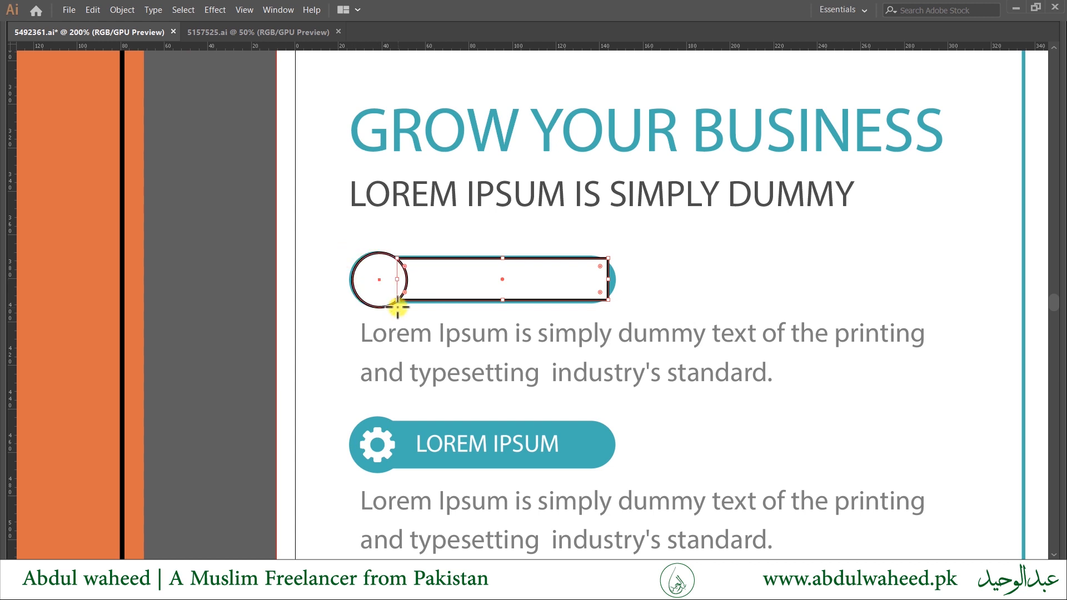
pyautogui.click(528, 281)
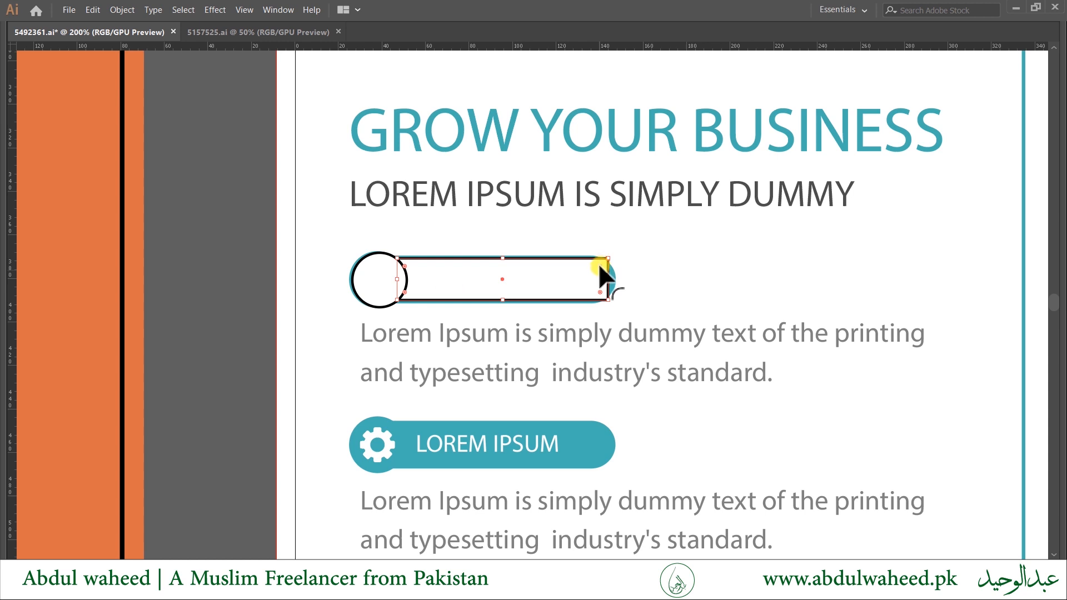
pyautogui.scroll(2, 603, 278)
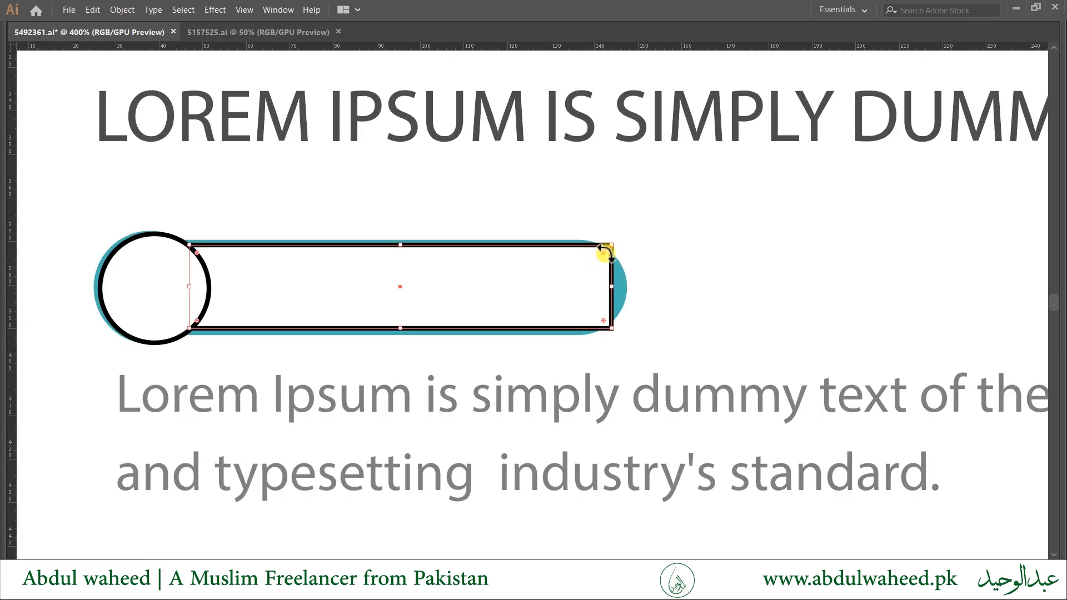
pyautogui.moveTo(602, 253); pyautogui.dragTo(583, 268)
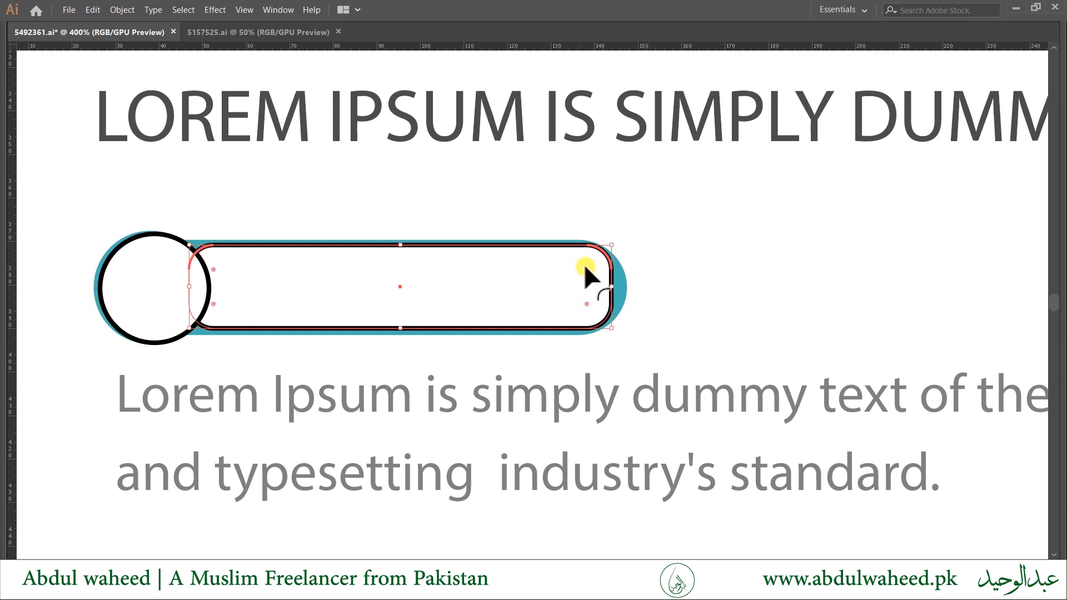
pyautogui.moveTo(587, 269); pyautogui.dragTo(558, 287)
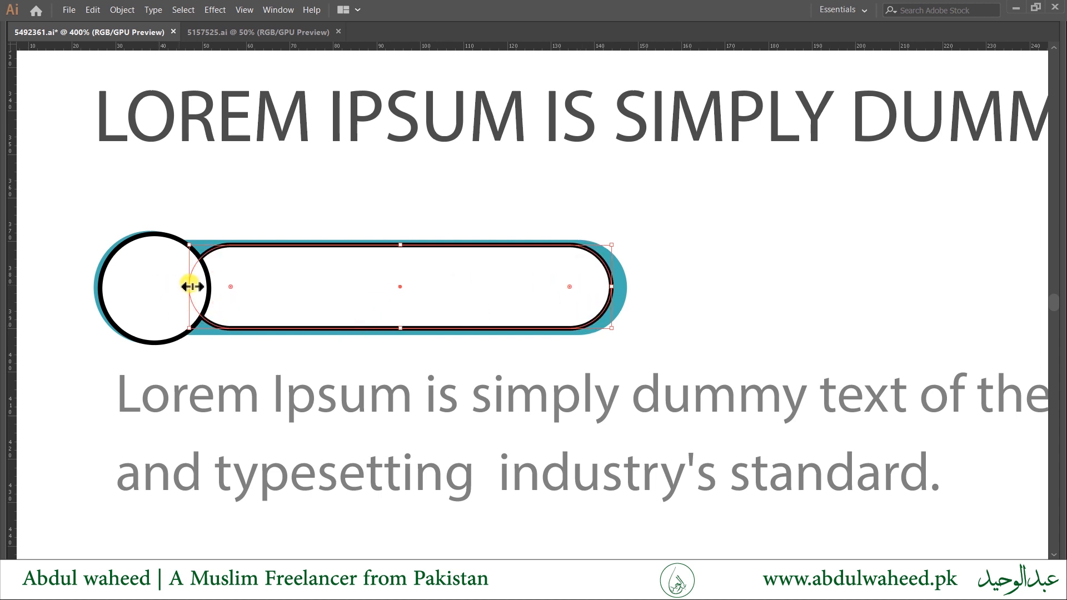
pyautogui.moveTo(191, 286); pyautogui.dragTo(144, 288)
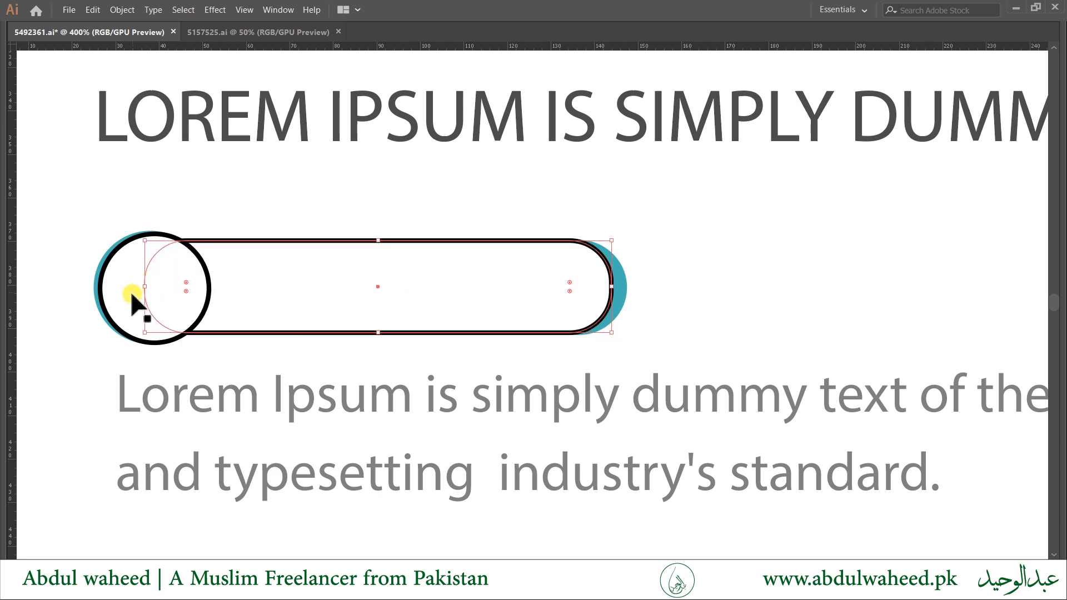
pyautogui.keyDown('shift'); pyautogui.click(123, 294); pyautogui.keyUp('shift')
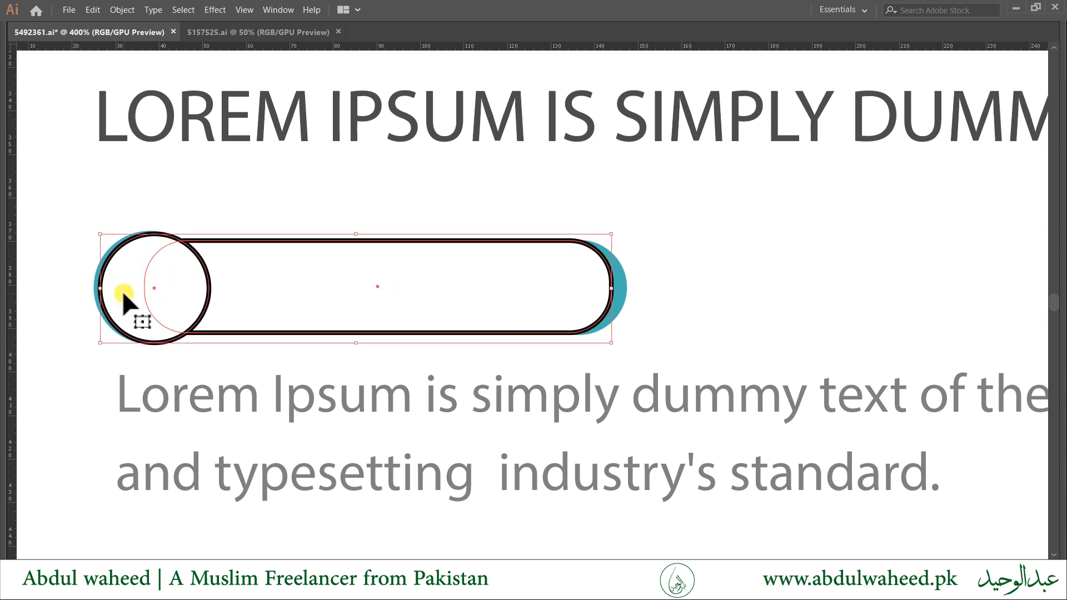
pyautogui.press('Tab')
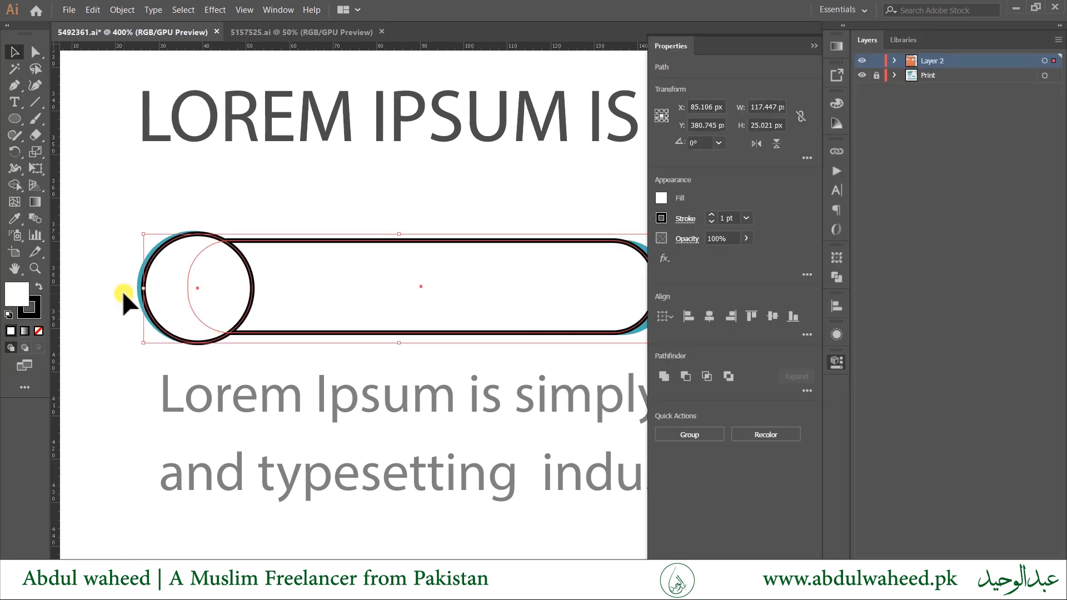
# Unite the circle and pill with Pathfinder's Unite and drag the result below the teal button.
pyautogui.click(835, 360)
pyautogui.click(837, 276)
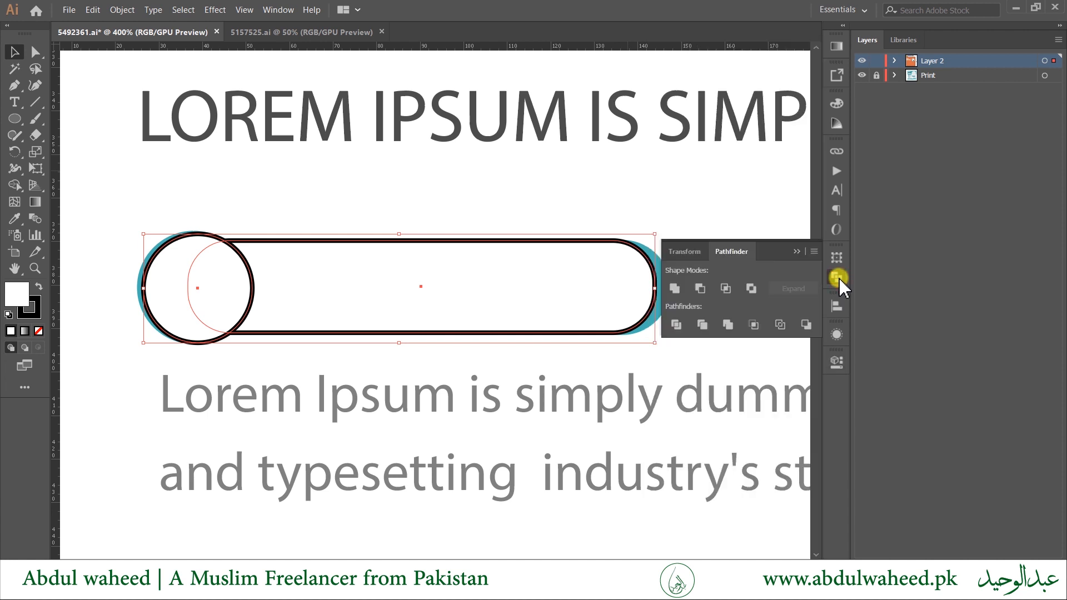
pyautogui.click(280, 14)
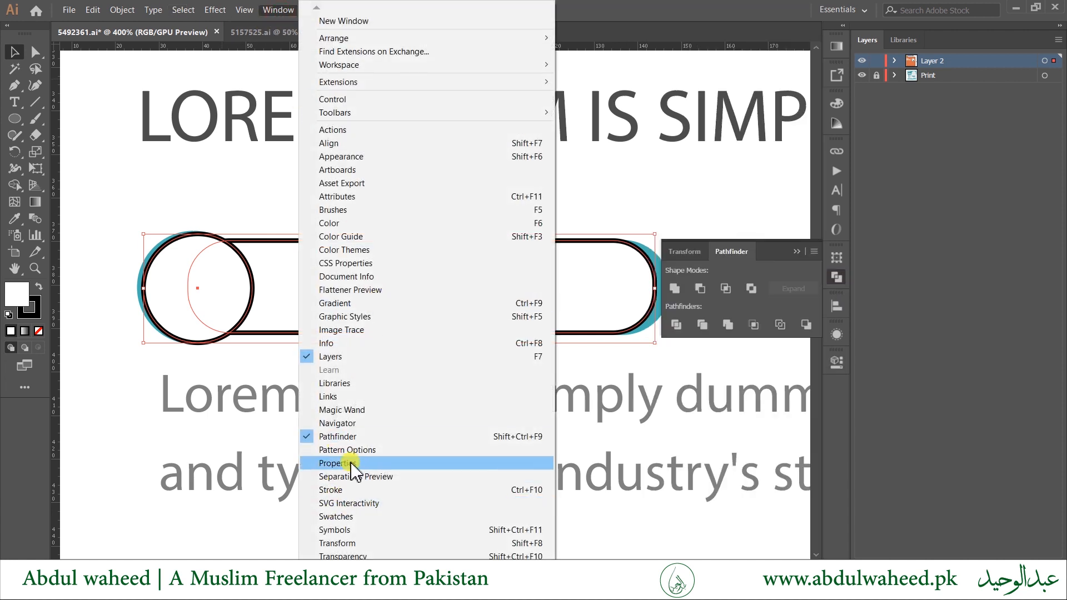
pyautogui.click(765, 248)
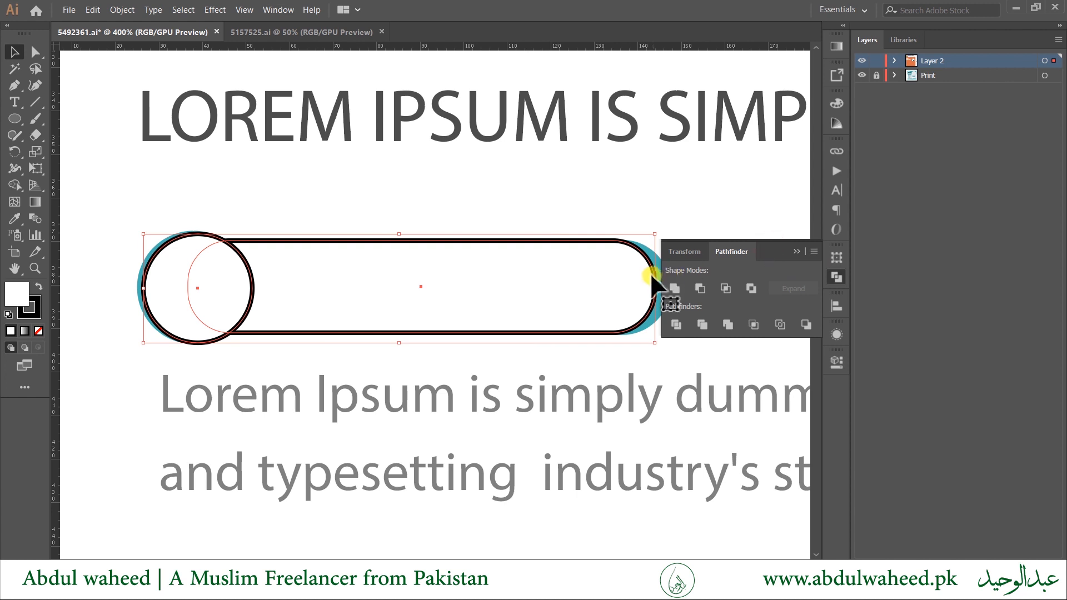
pyautogui.keyDown('alt'); pyautogui.click(678, 286); pyautogui.keyUp('alt')
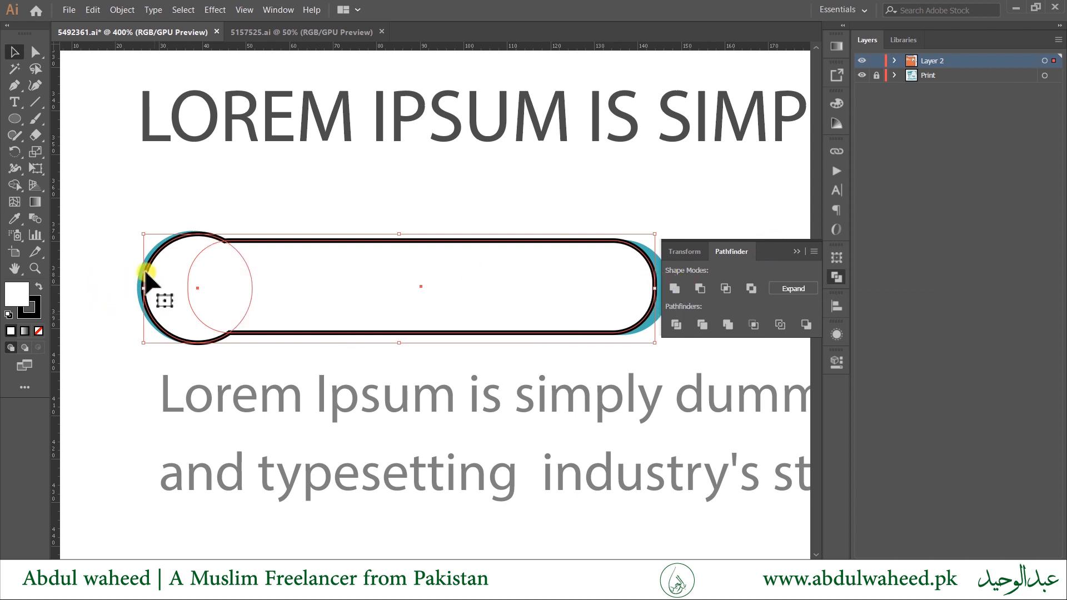
pyautogui.moveTo(295, 322); pyautogui.dragTo(304, 457)
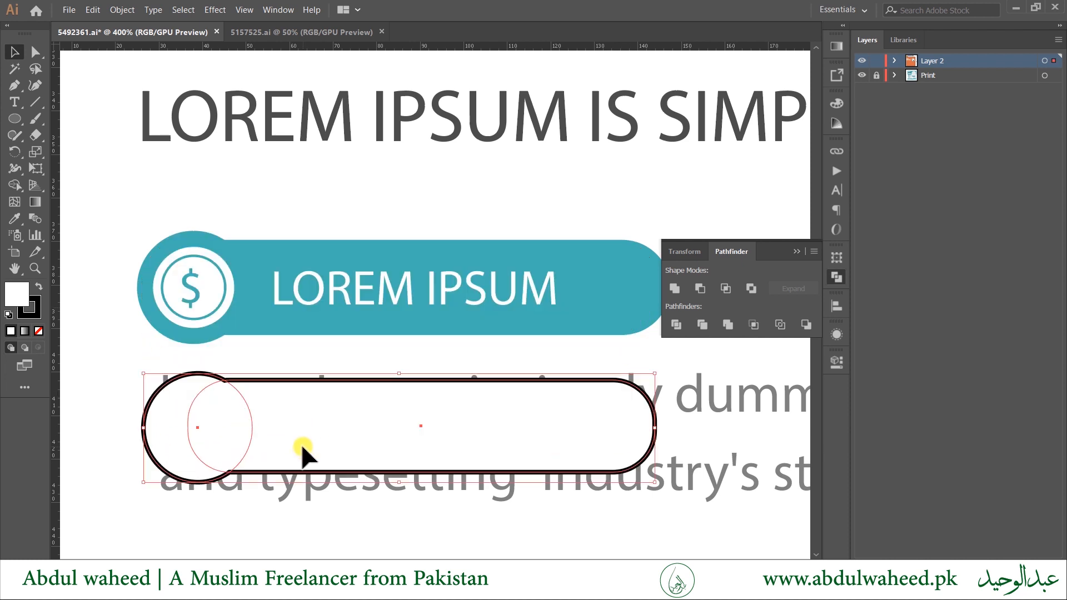
# Remove the outline stroke from the merged pill shape.
pyautogui.click(25, 318)
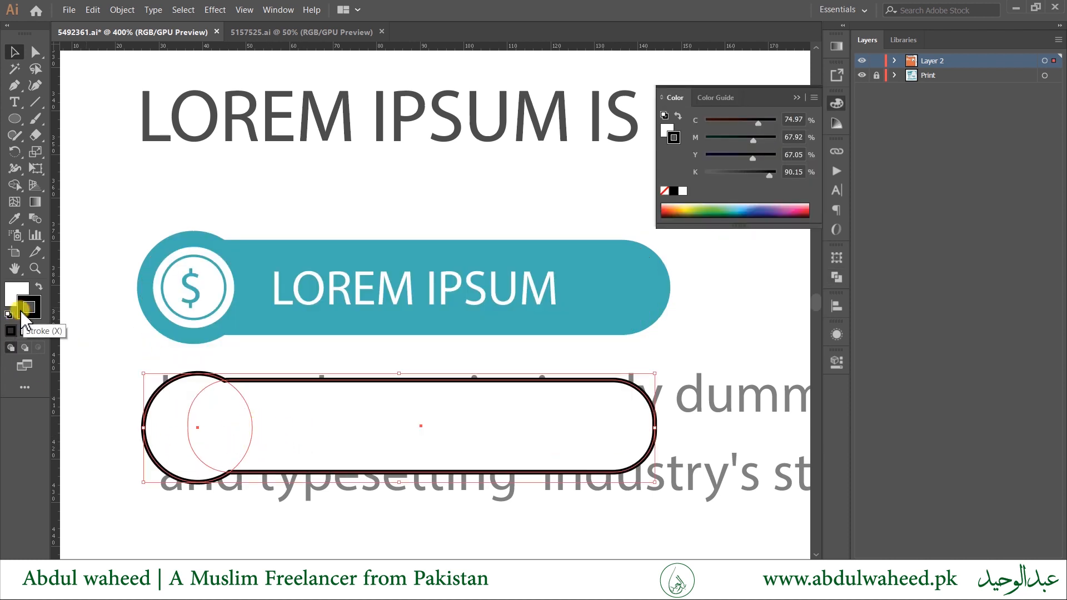
pyautogui.click(38, 331)
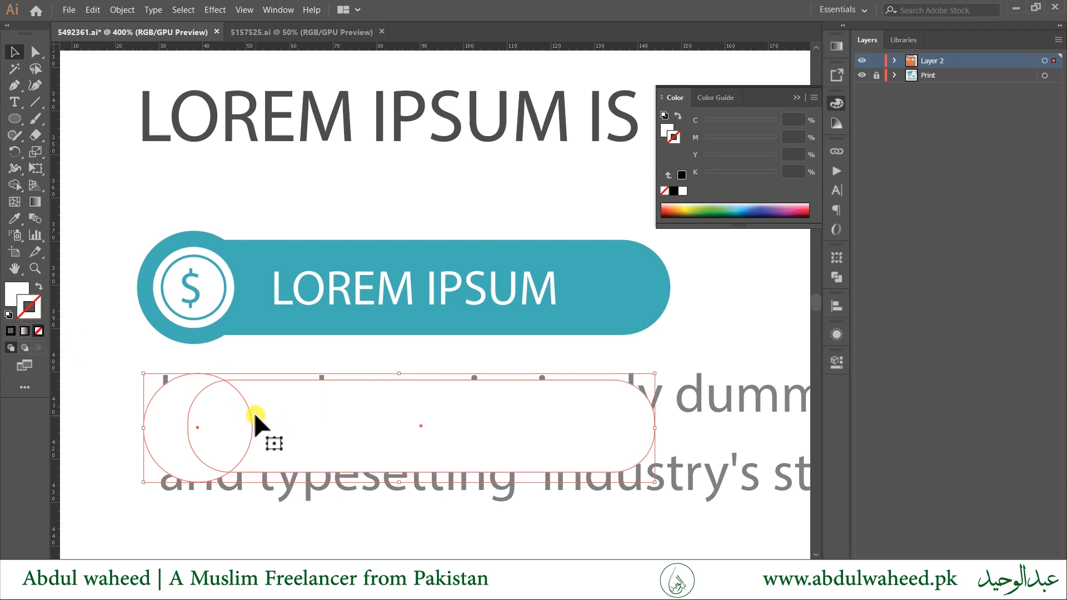
pyautogui.click(13, 291)
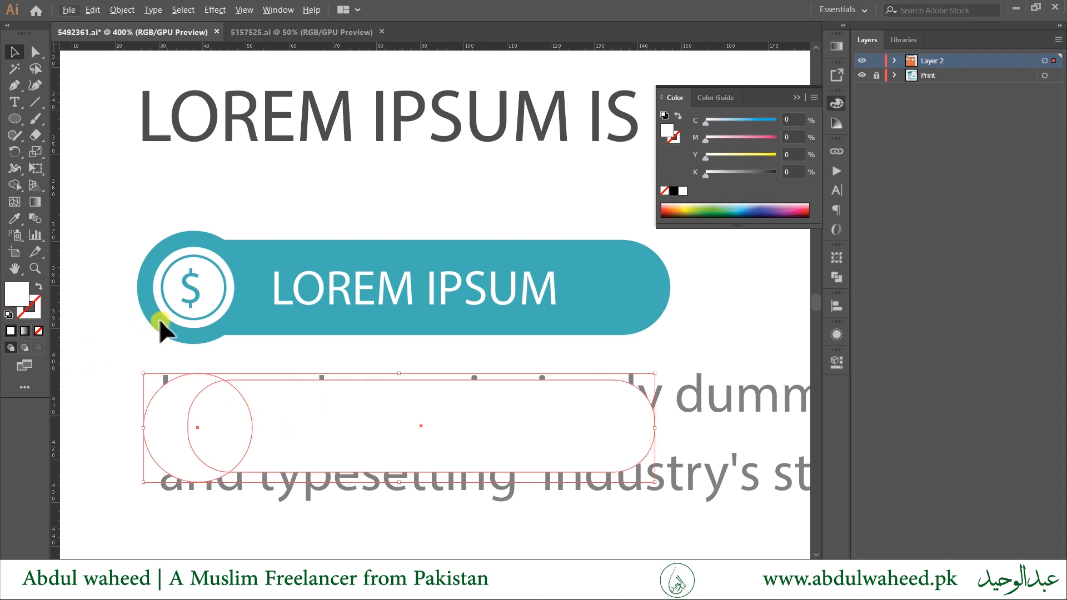
# Move the pill shape from the template onto the orange flyer beneath the heading.
pyautogui.scroll(-3, 160, 321)
pyautogui.moveTo(136, 324); pyautogui.dragTo(536, 329)
pyautogui.moveTo(611, 356); pyautogui.dragTo(190, 349)
pyautogui.scroll(-2, 158, 403)
pyautogui.moveTo(160, 397); pyautogui.dragTo(143, 377)
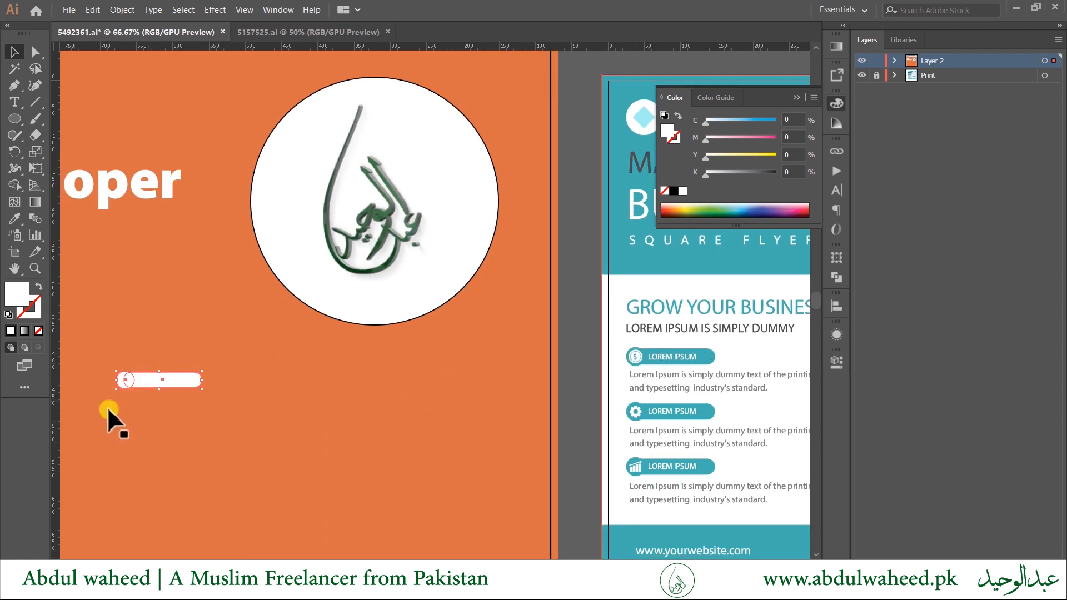
# Try green, blue and dark green colours on the pill with the Eyedropper, then undo them.
pyautogui.moveTo(165, 424); pyautogui.dragTo(452, 457)
pyautogui.scroll(-2, 374, 439)
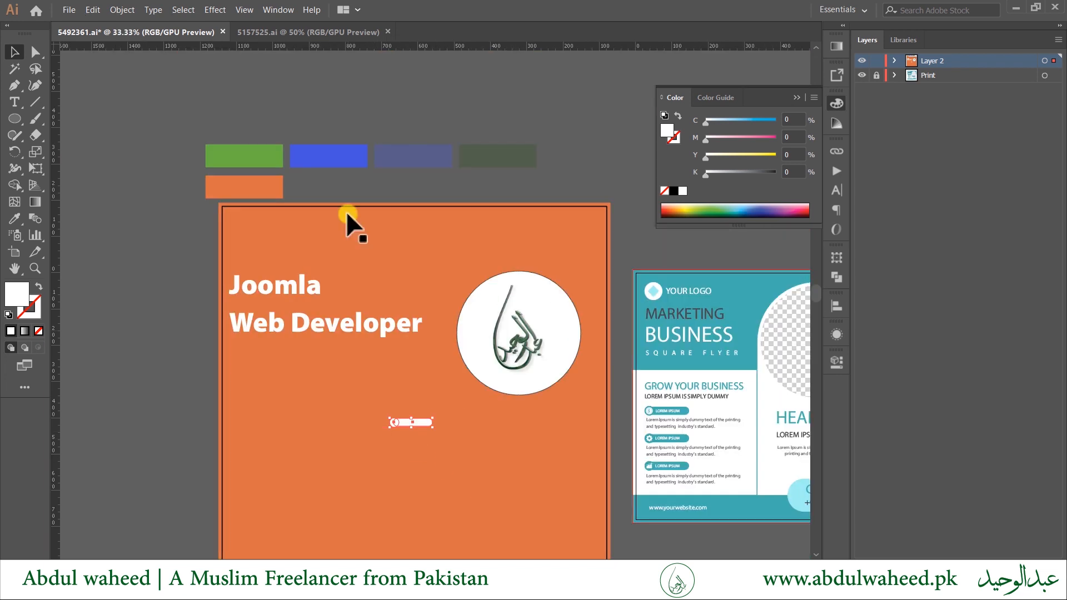
pyautogui.press('i')
pyautogui.click(249, 158)
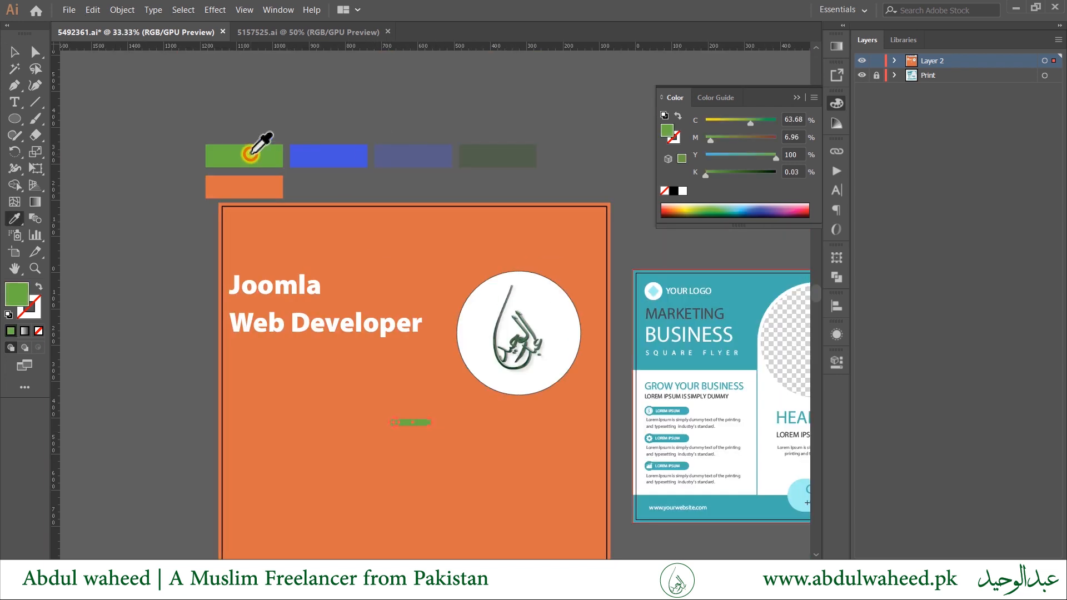
pyautogui.click(304, 158)
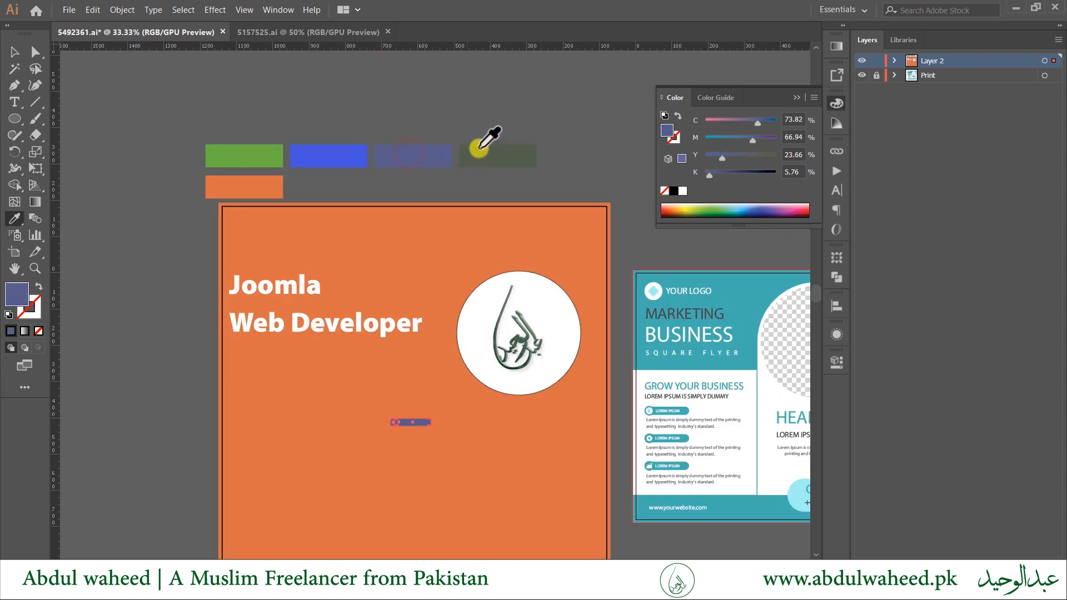
pyautogui.click(500, 148)
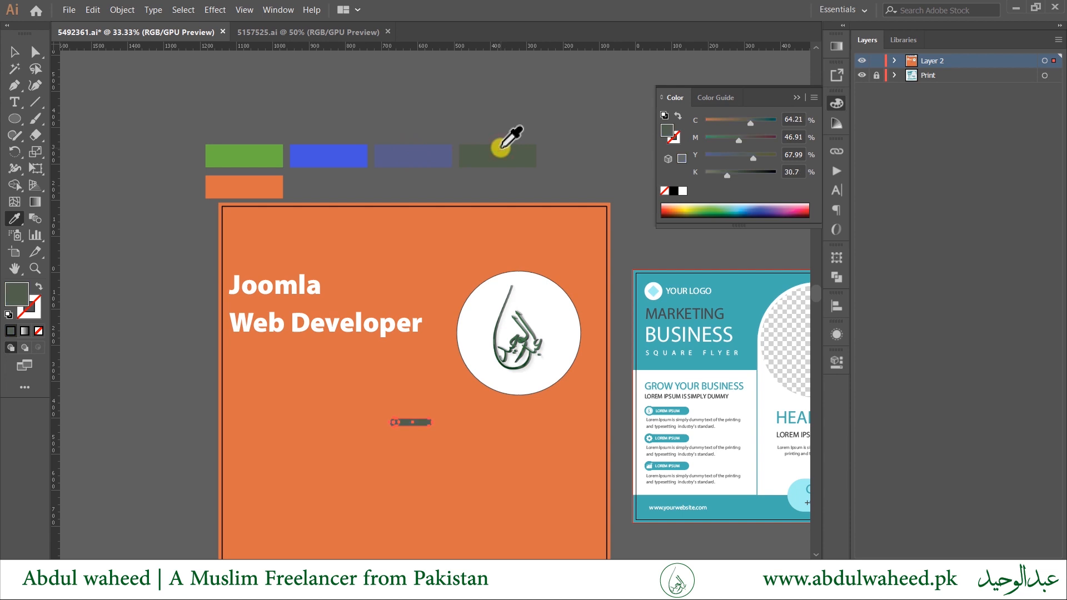
pyautogui.hotkey('ctrl', 'z')
pyautogui.hotkey('ctrl', 'z')
# Make the pill white from the logo circle and move it left on the flyer.
pyautogui.click(462, 388)
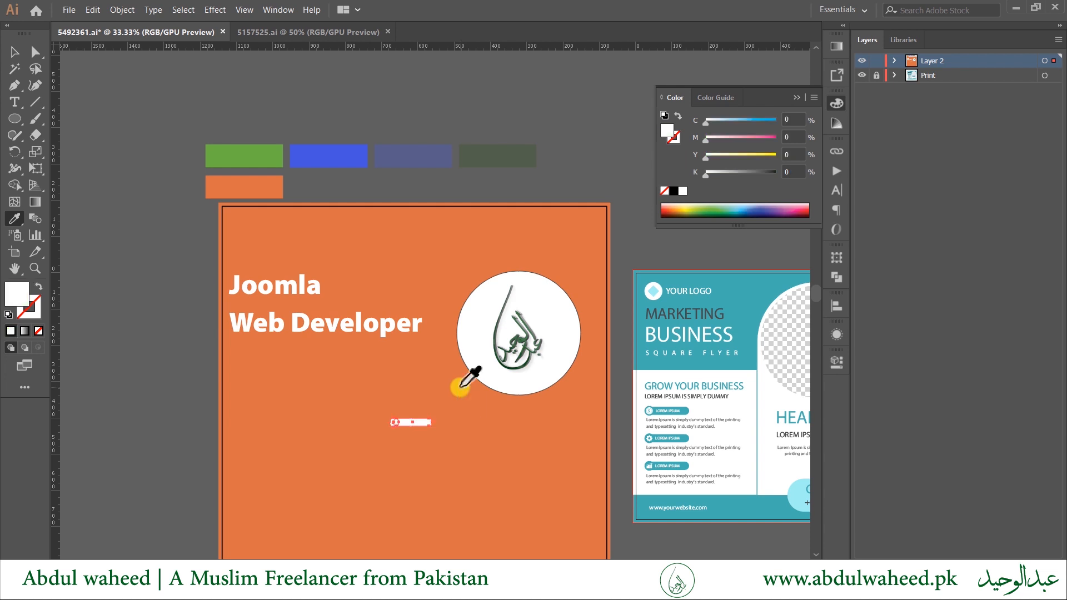
pyautogui.click(423, 423)
pyautogui.press('v')
pyautogui.moveTo(414, 426); pyautogui.dragTo(367, 466)
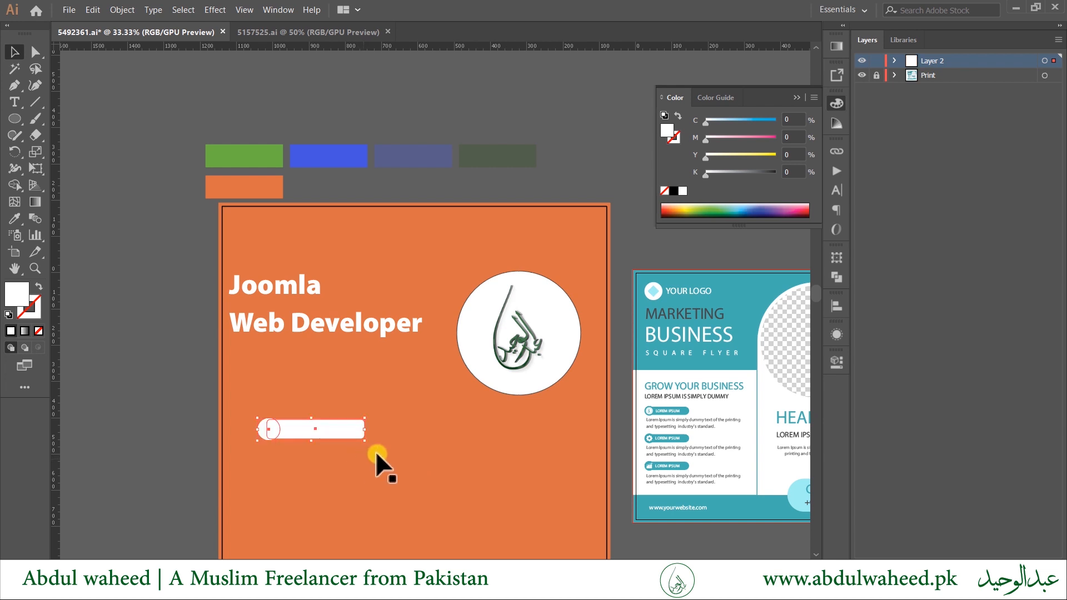
# Round the white pill's right end into a full semicircle in isolation mode.
pyautogui.click(342, 428)
pyautogui.doubleClick(341, 428)
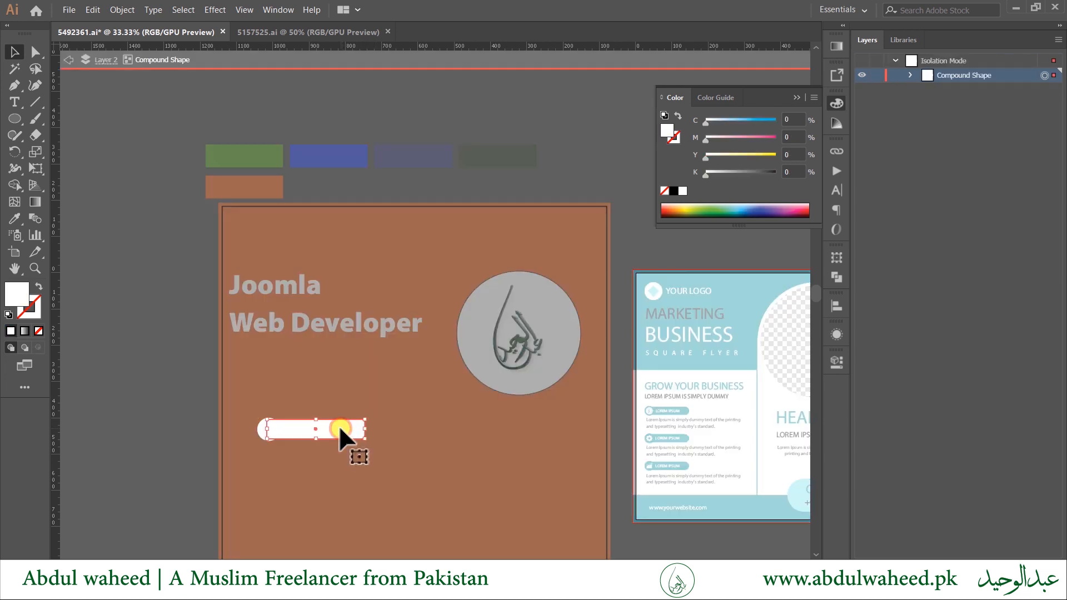
pyautogui.scroll(4, 349, 432)
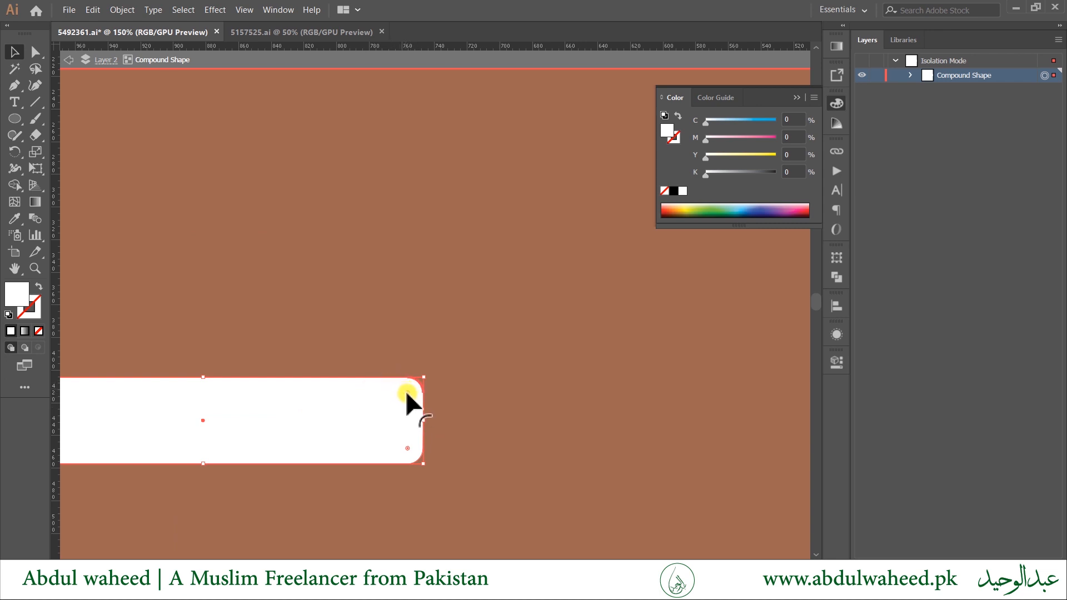
pyautogui.moveTo(407, 394); pyautogui.dragTo(352, 420)
pyautogui.click(581, 423)
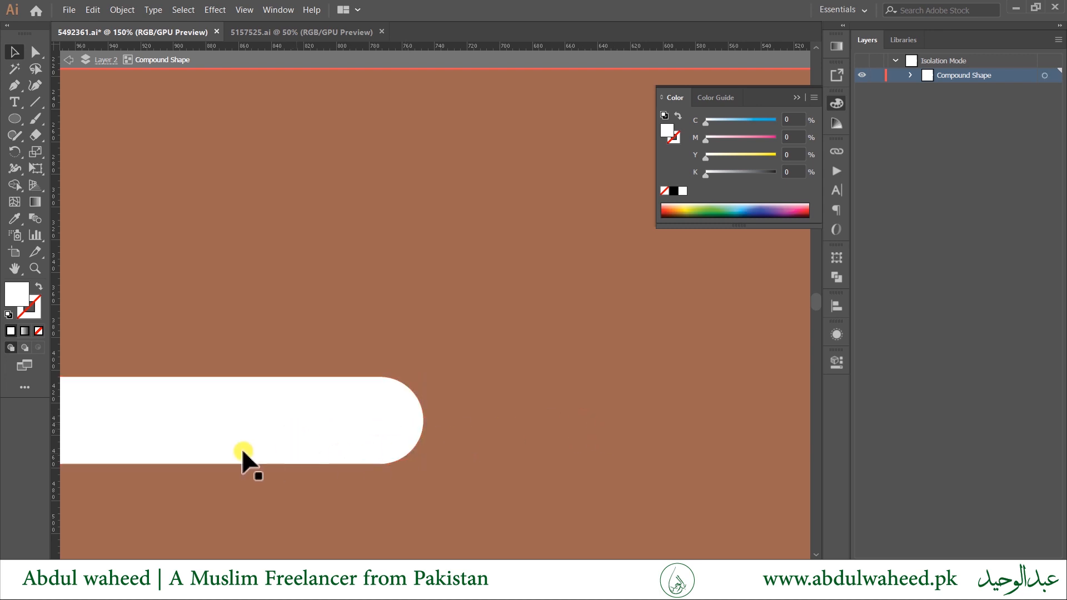
pyautogui.scroll(-2, 296, 439)
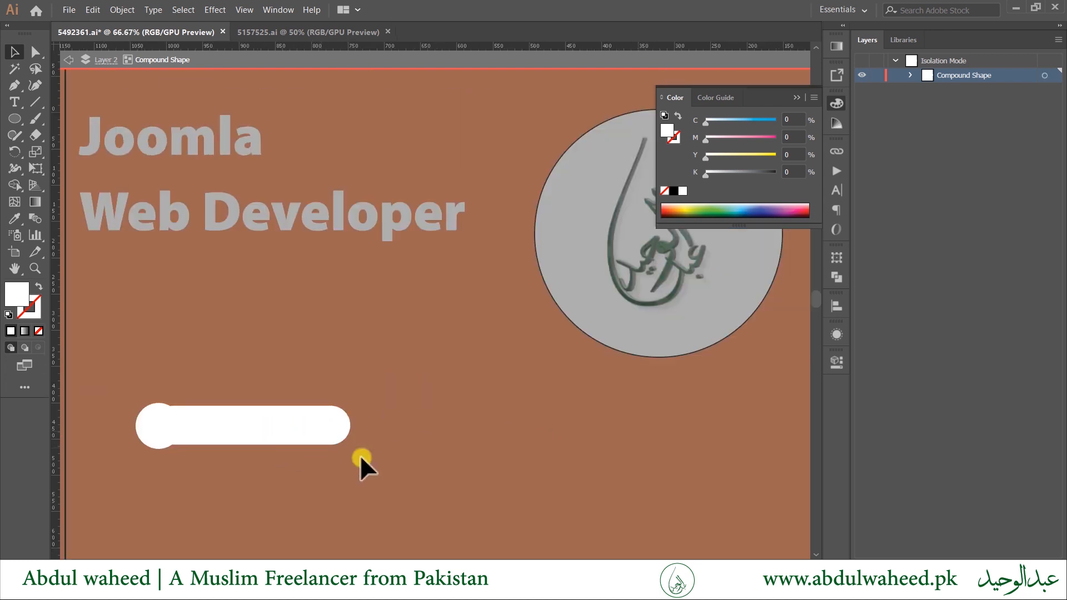
# Enlarge the rounded bar with its circle and nudge it slightly right, inset from the left edge.
pyautogui.click(141, 425)
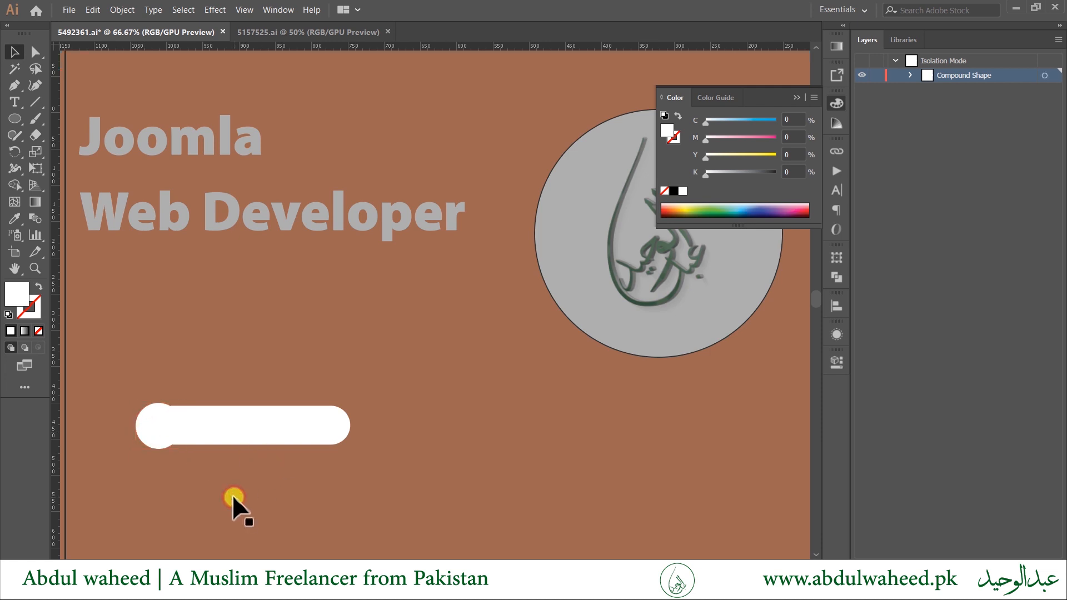
pyautogui.doubleClick(232, 495)
pyautogui.moveTo(352, 449); pyautogui.dragTo(419, 483)
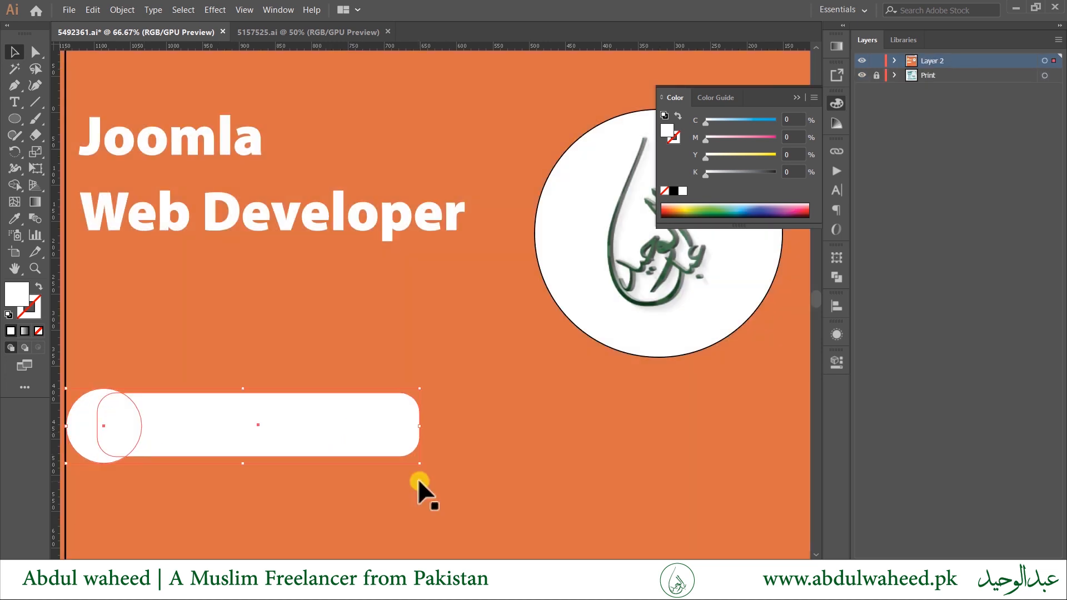
pyautogui.doubleClick(328, 428)
pyautogui.scroll(1, 377, 436)
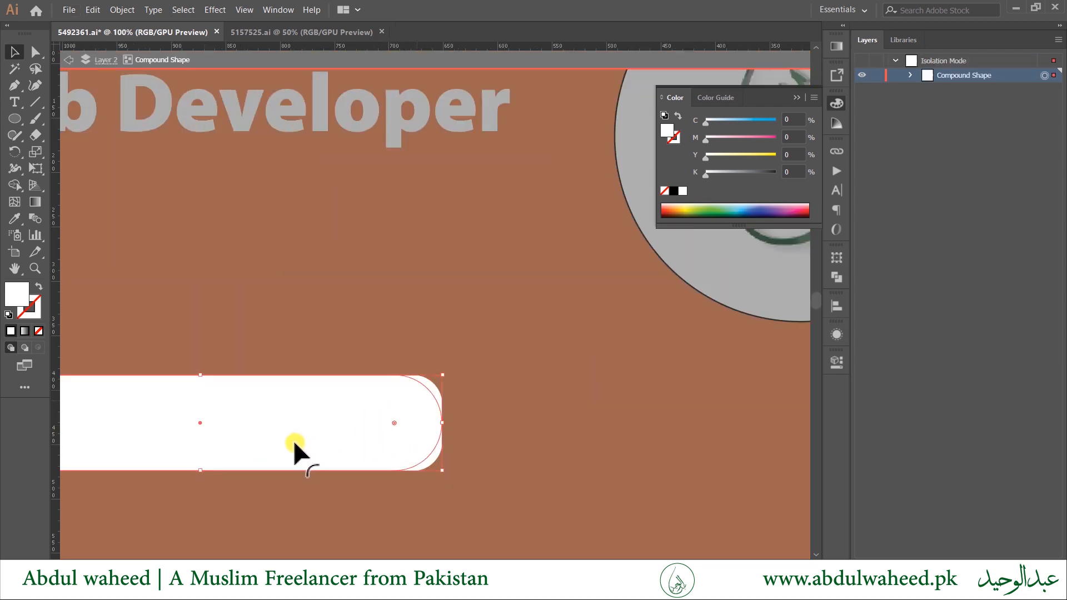
pyautogui.doubleClick(542, 480)
pyautogui.scroll(-4, 228, 467)
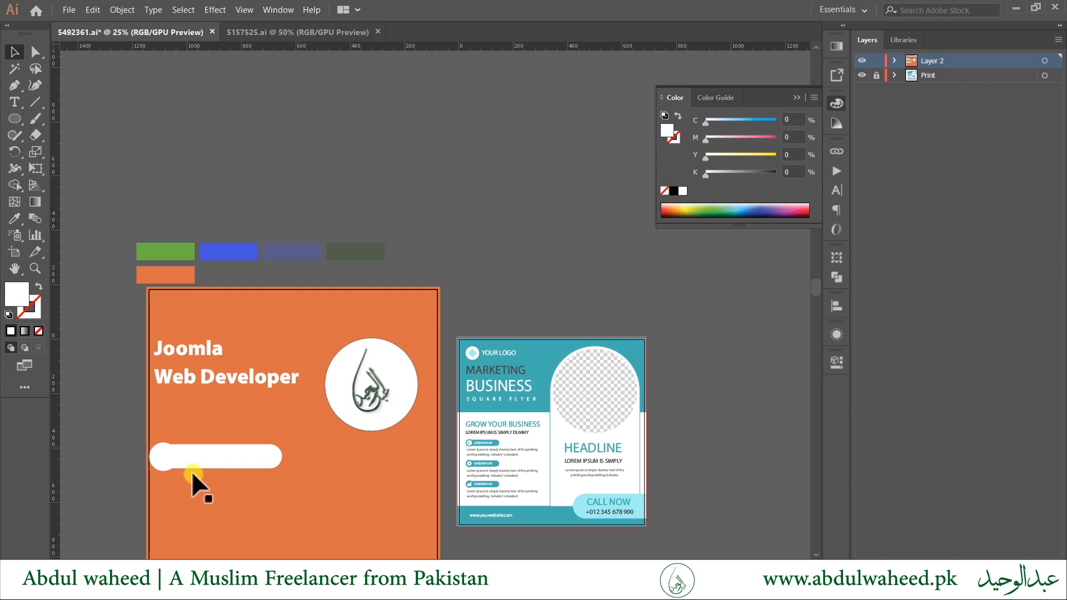
pyautogui.moveTo(207, 466); pyautogui.dragTo(226, 455)
# Select the orange background rectangle and shift the view up and to the right.
pyautogui.click(289, 419)
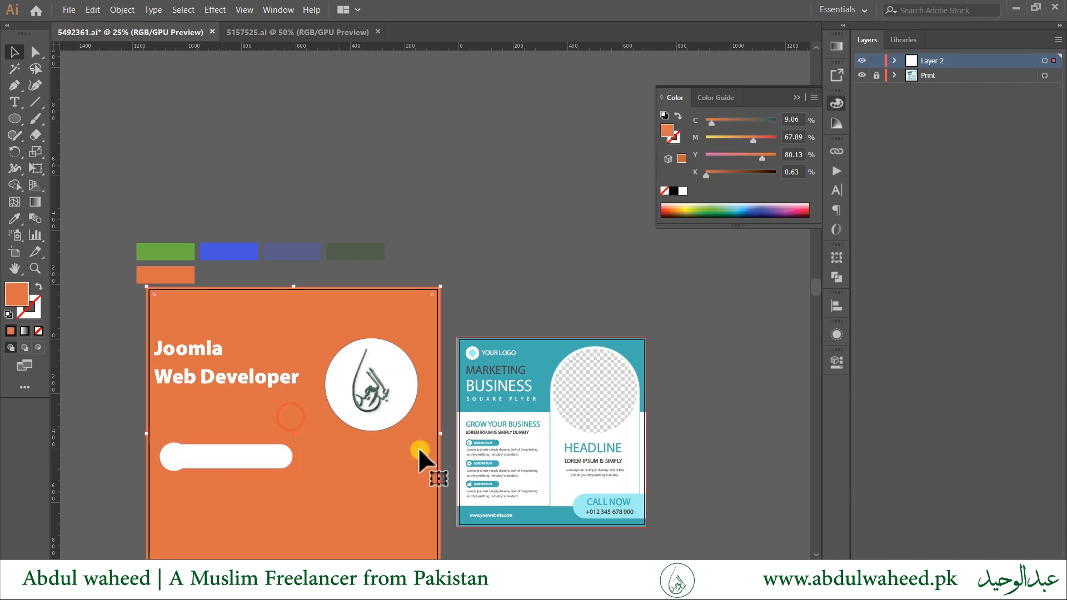
pyautogui.moveTo(395, 459); pyautogui.dragTo(357, 401)
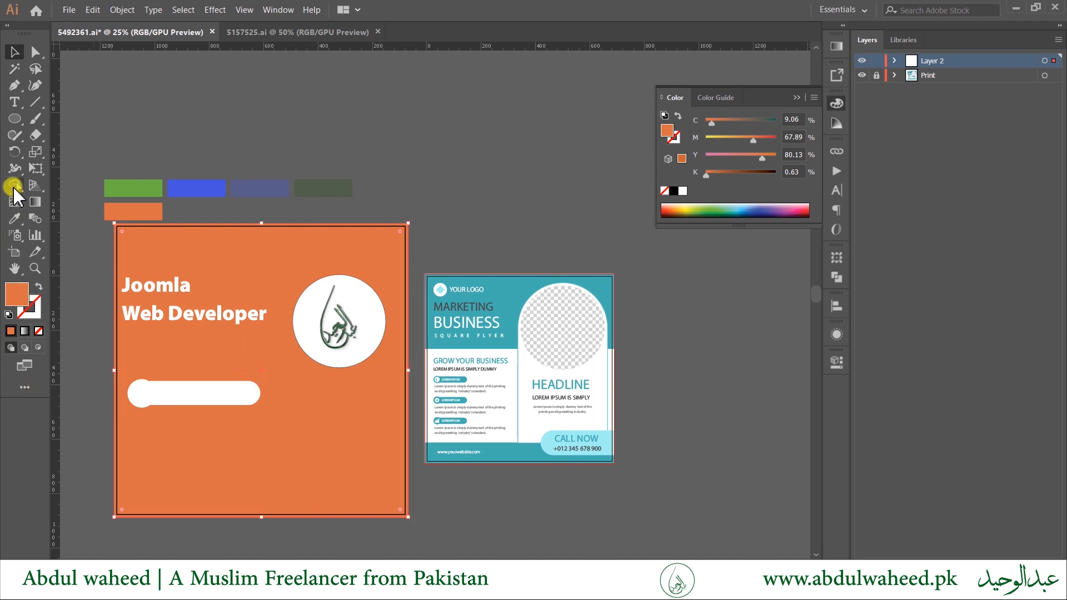
pyautogui.click(15, 119)
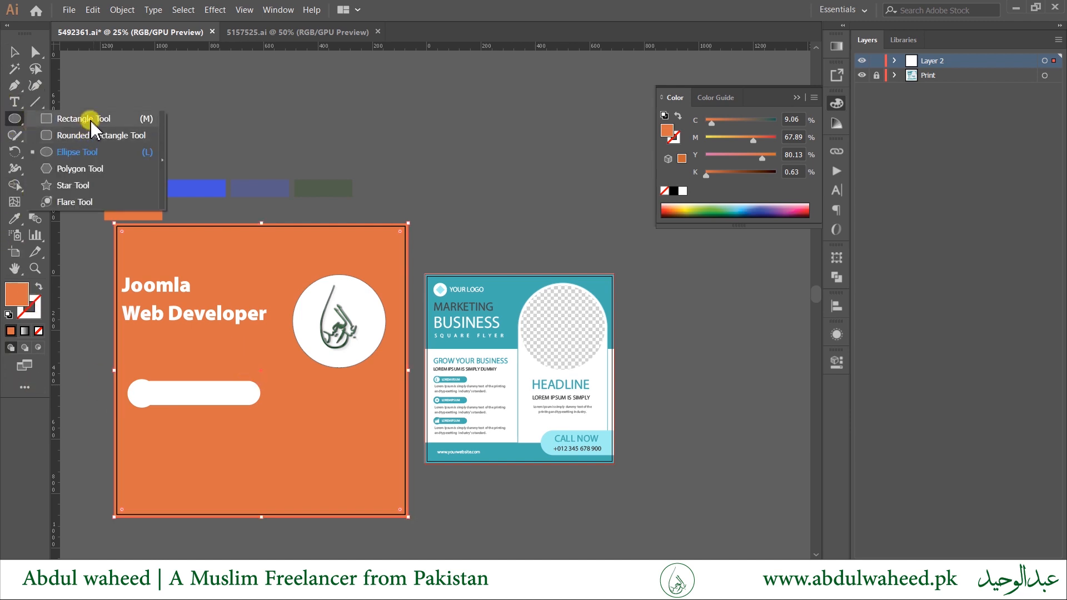
# Draw a 1080 px wide rectangle and colour it white with the eyedropper.
pyautogui.click(89, 117)
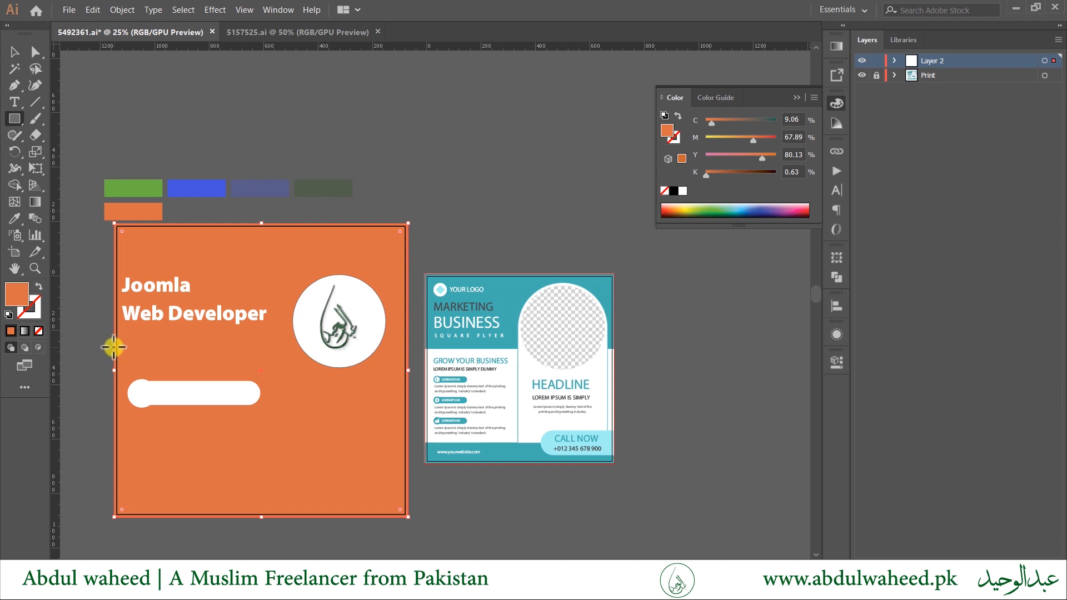
pyautogui.click(151, 343)
pyautogui.write('1080')
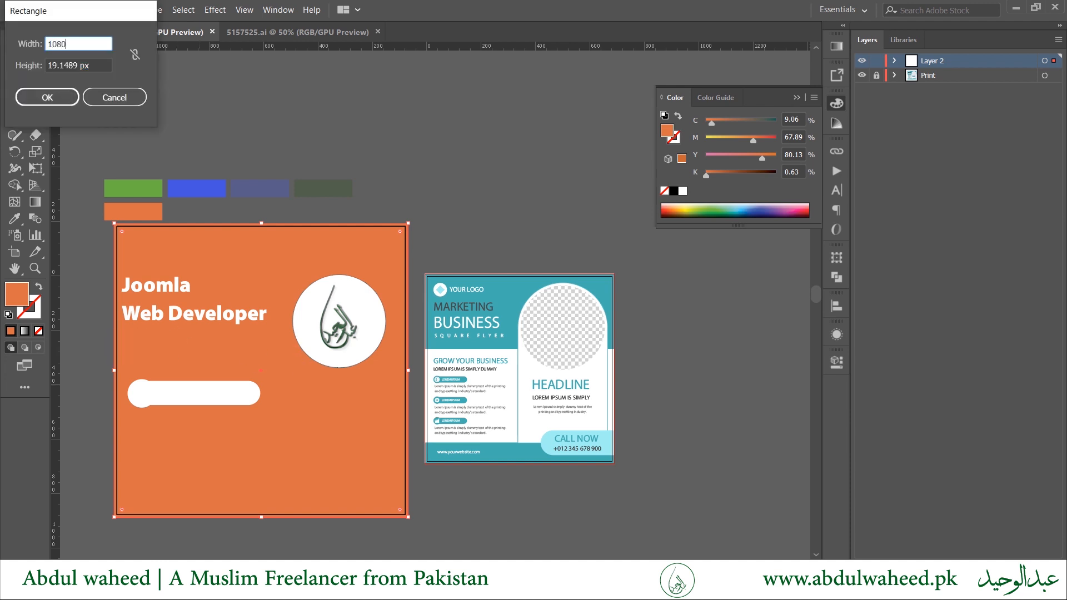
pyautogui.press('Return')
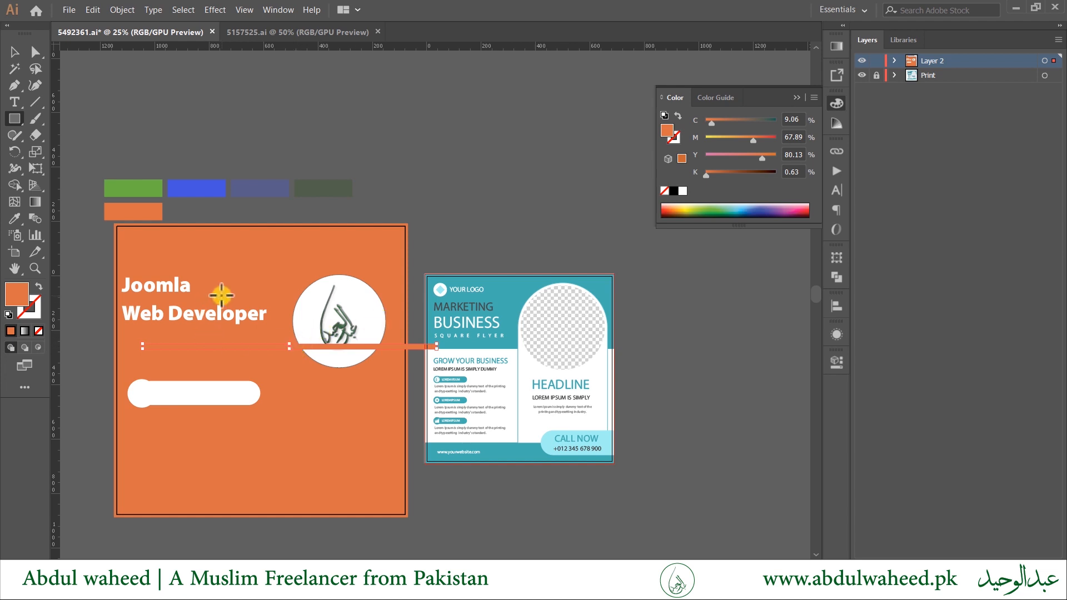
pyautogui.press('i')
pyautogui.click(198, 186)
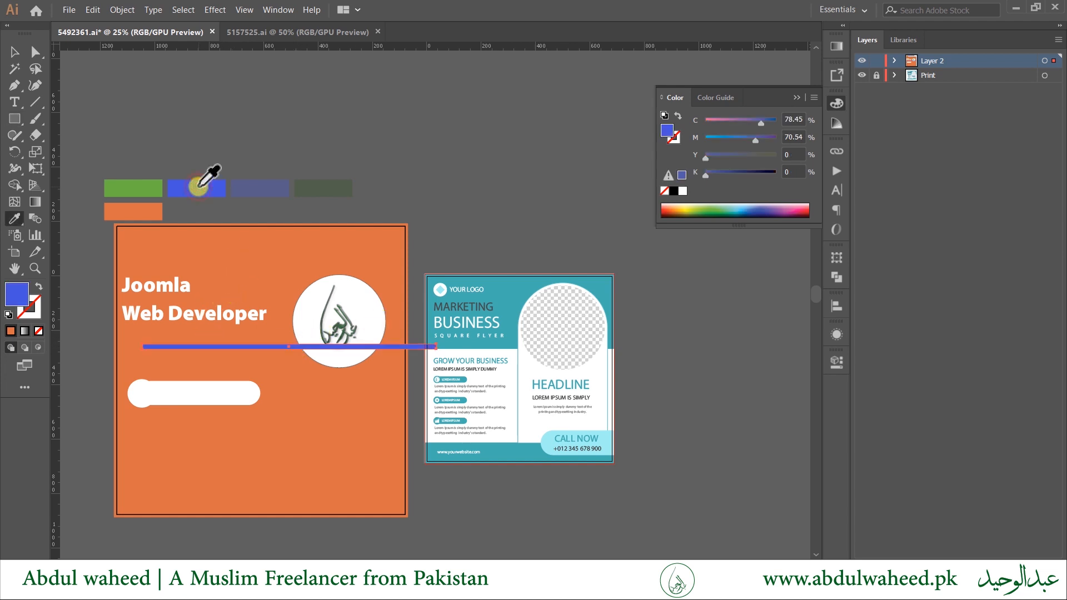
pyautogui.click(215, 388)
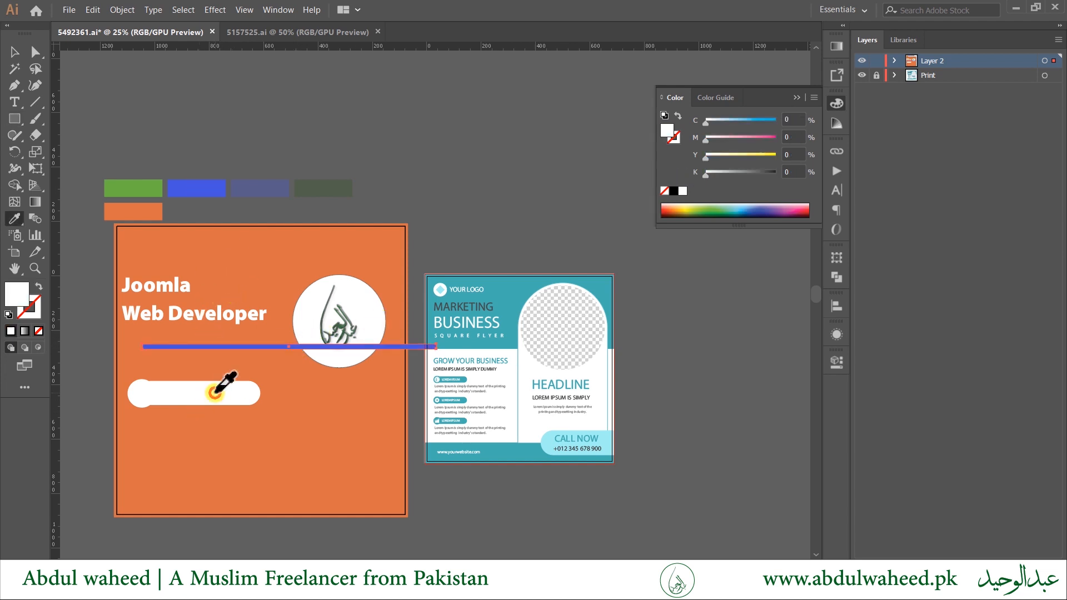
# Align the white rectangle to the flyer's left edge and stretch it into a 1080 × 533 px lower band.
pyautogui.press('v')
pyautogui.moveTo(234, 336); pyautogui.dragTo(208, 350)
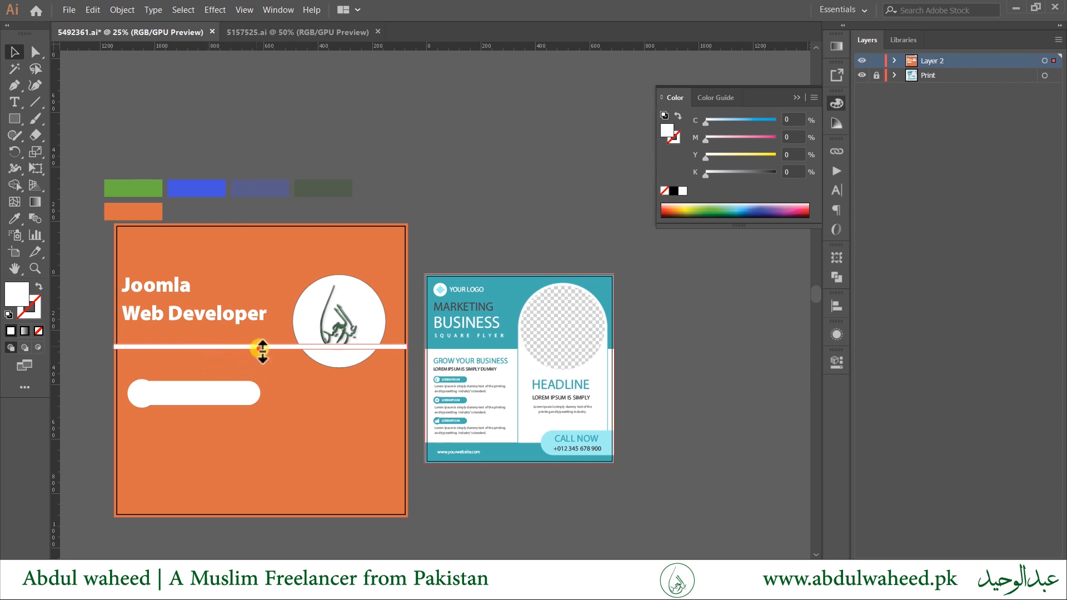
pyautogui.moveTo(262, 350); pyautogui.dragTo(258, 493)
pyautogui.click(194, 394)
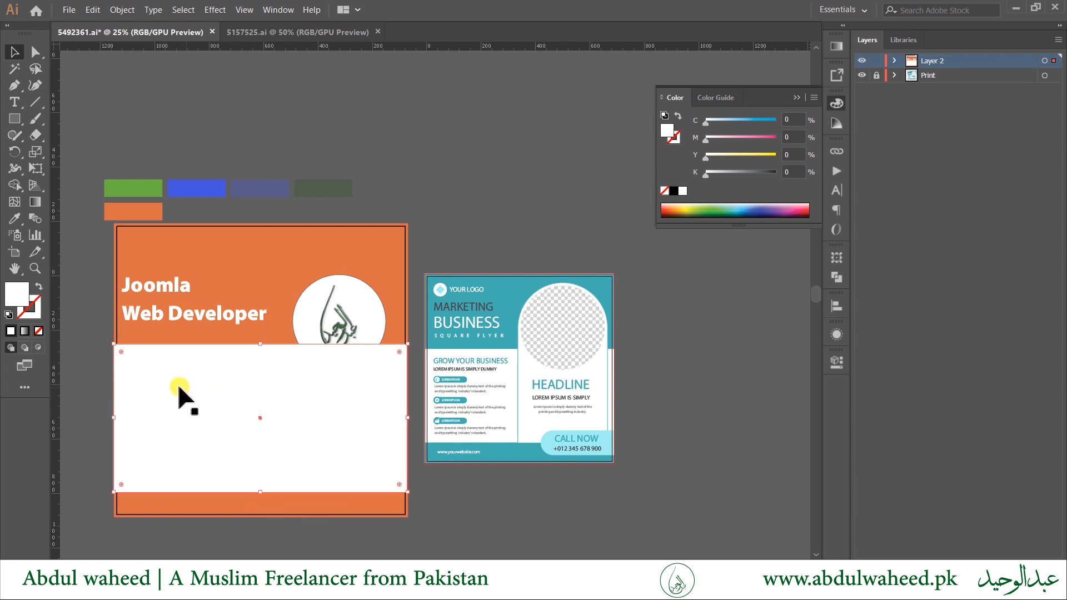
pyautogui.click(176, 397)
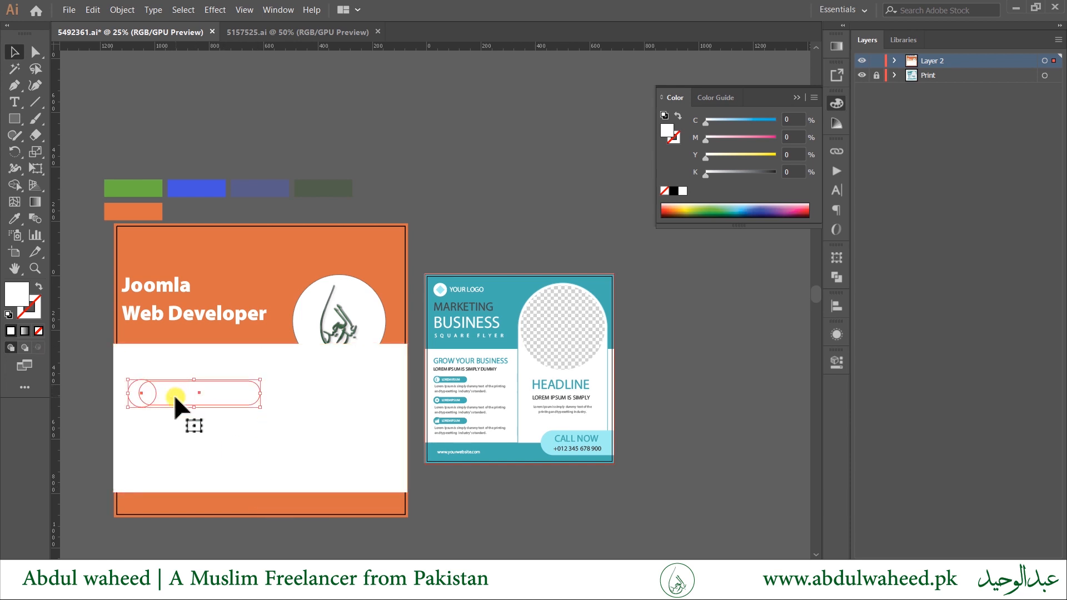
# Recolour the pill shape orange from the background and move it up within the white band.
pyautogui.press('i')
pyautogui.click(299, 264)
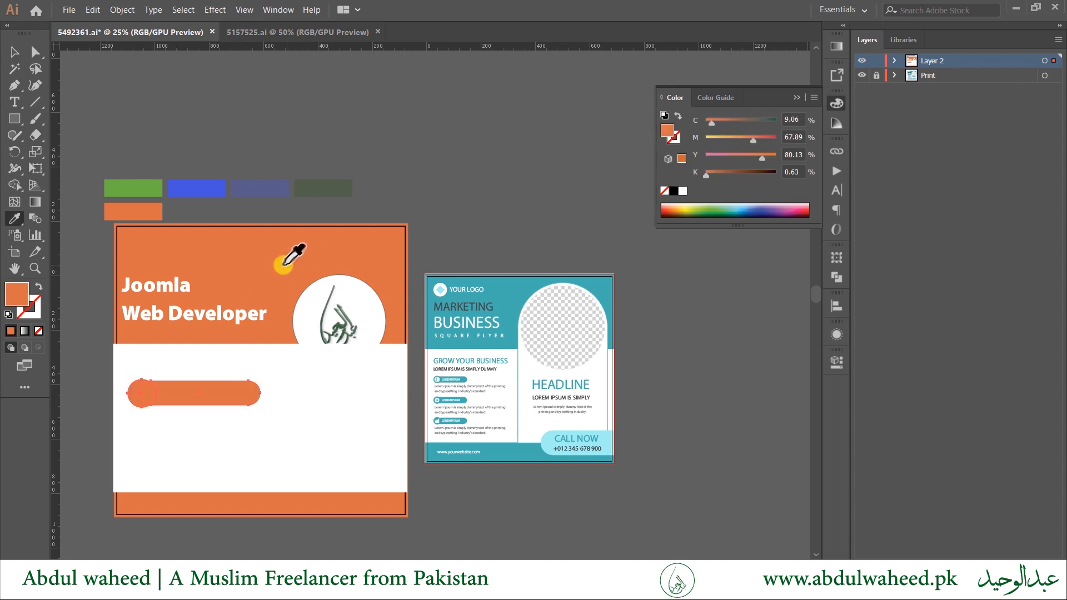
pyautogui.press('v')
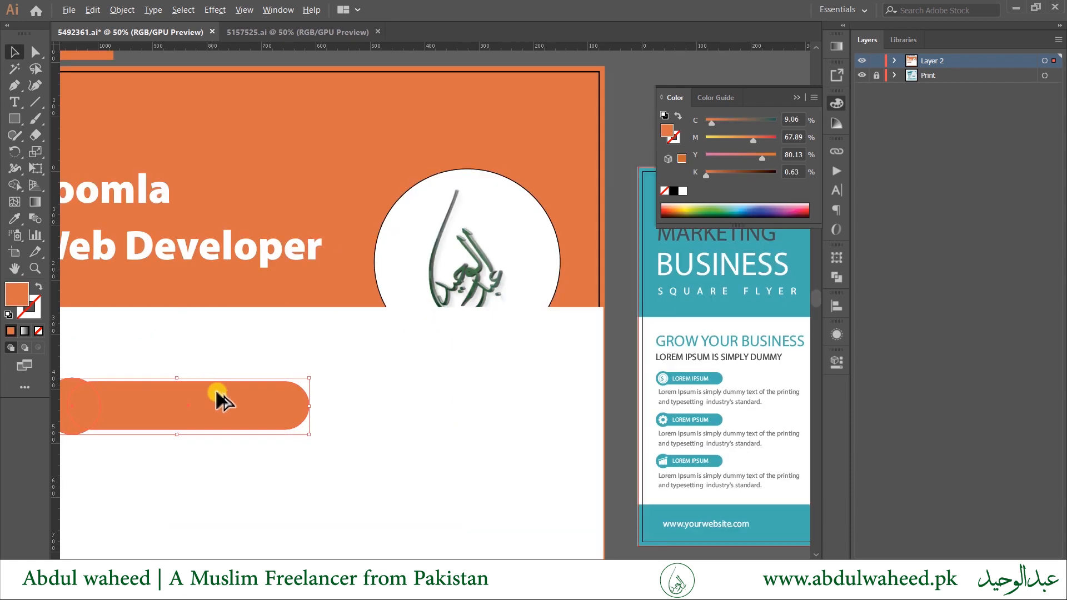
pyautogui.scroll(2, 222, 398)
pyautogui.scroll(-1, 231, 413)
pyautogui.moveTo(216, 413); pyautogui.dragTo(305, 422)
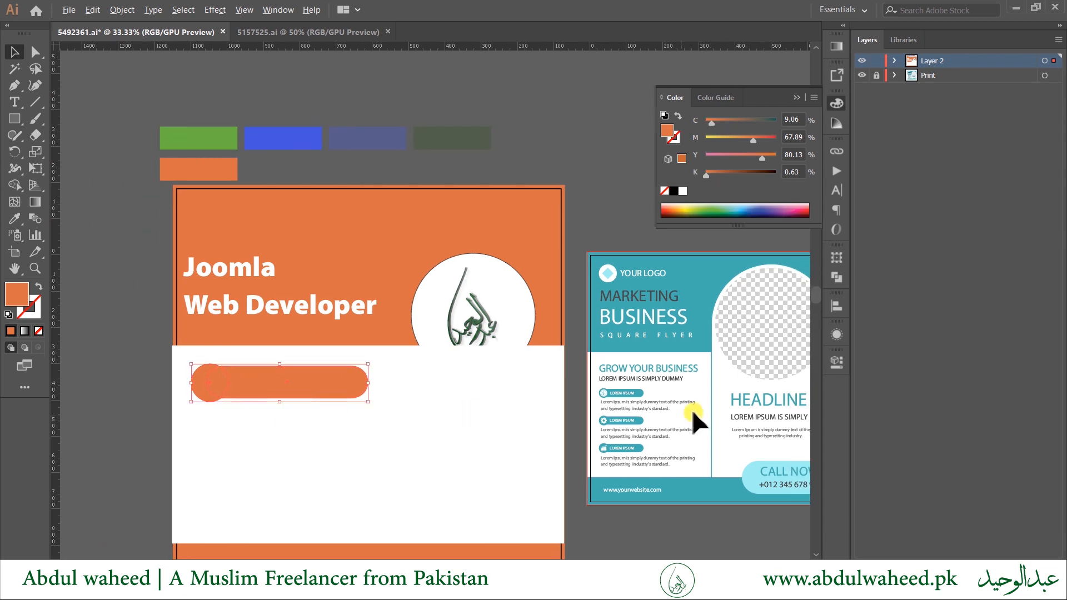
# Draw an orange circle over the template button's dollar icon and shrink a copy inside it.
pyautogui.scroll(5, 604, 396)
pyautogui.moveTo(524, 358); pyautogui.dragTo(477, 432)
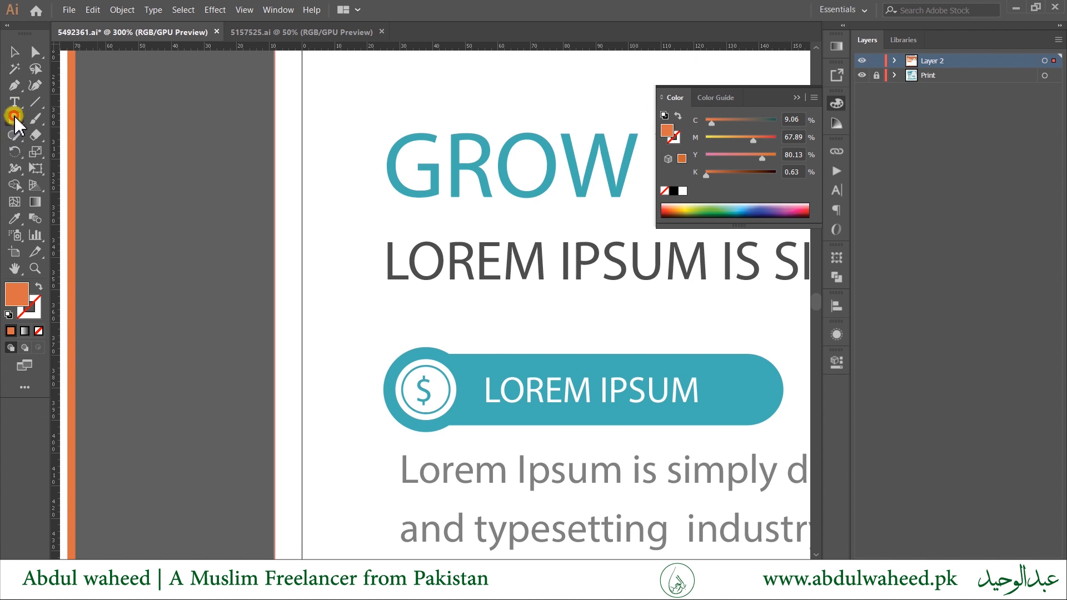
pyautogui.moveTo(12, 116); pyautogui.dragTo(39, 150)
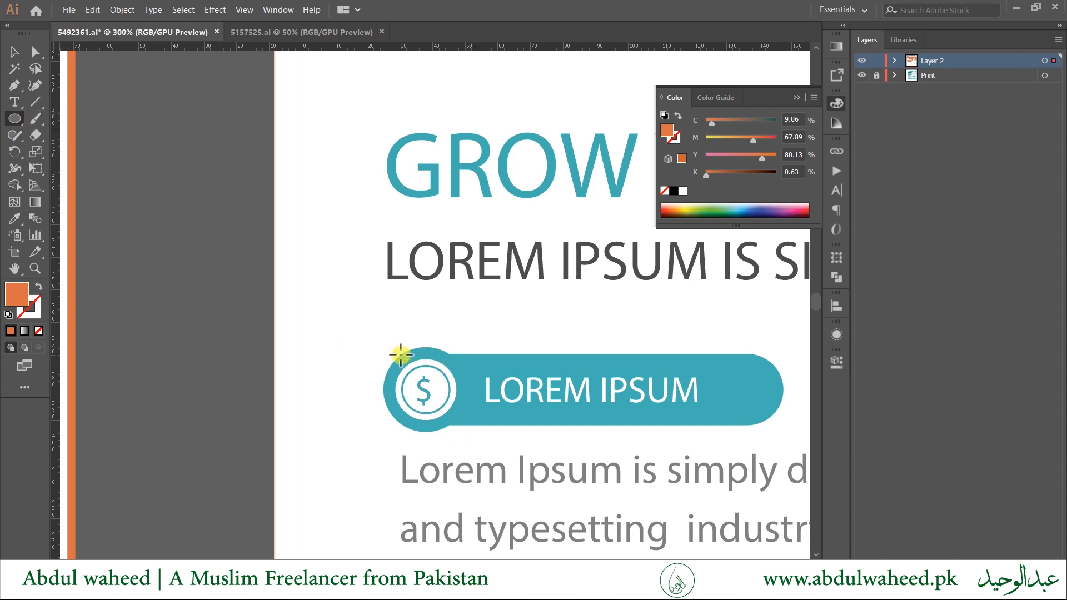
pyautogui.moveTo(401, 369)
pyautogui.mouseDown()
pyautogui.moveTo(424, 419)
pyautogui.moveTo(441, 429)
pyautogui.moveTo(310, 383)
pyautogui.mouseUp()
pyautogui.press('v')
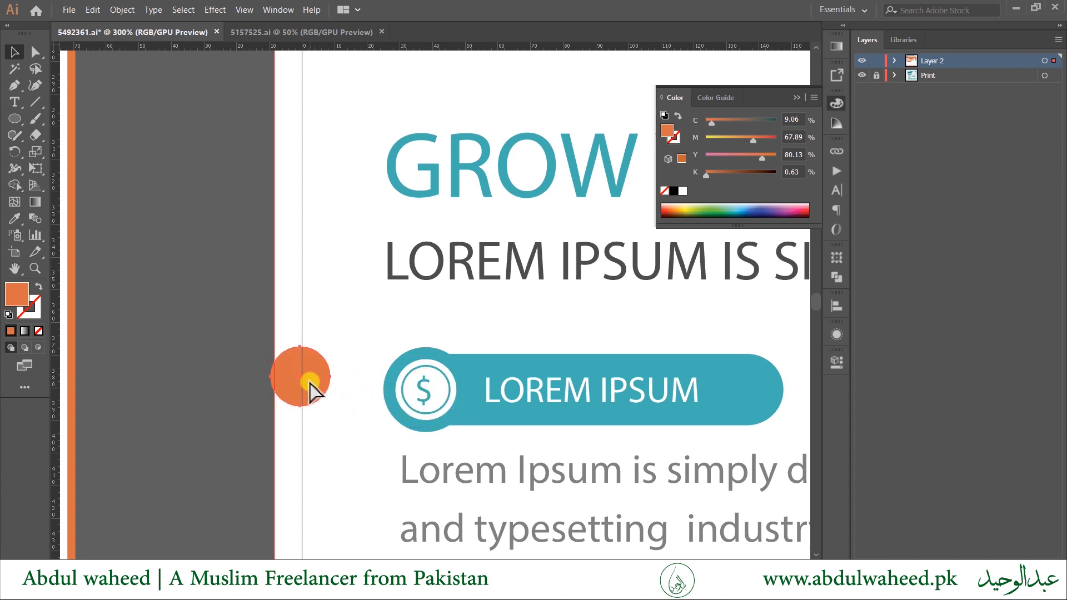
pyautogui.moveTo(331, 346); pyautogui.dragTo(324, 355)
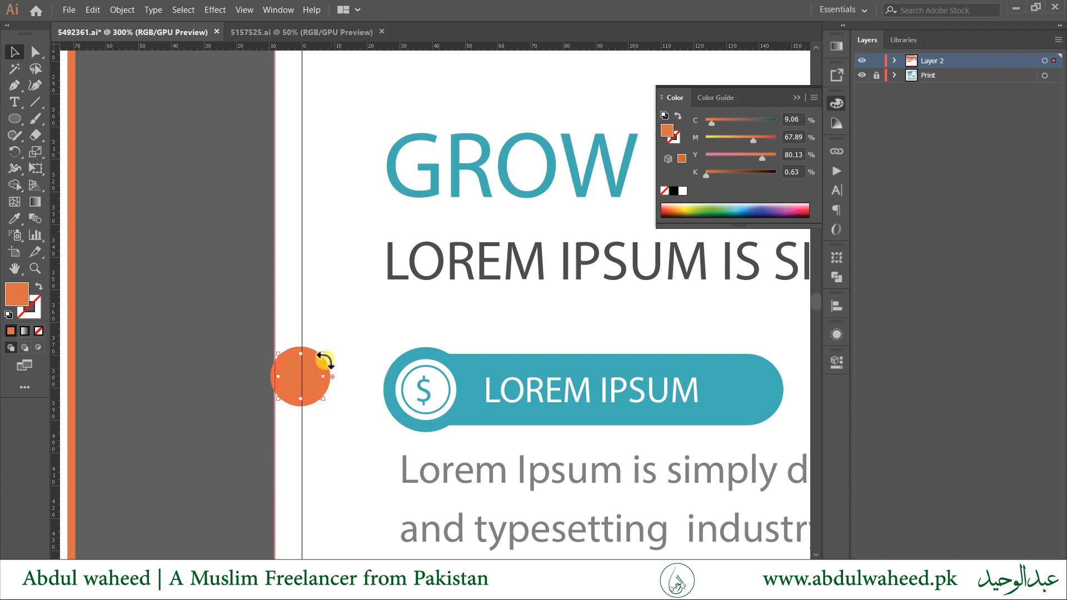
# Give the inner circle a black stroke with no fill, then select both circles.
pyautogui.hotkey('ctrl', '+')
pyautogui.hotkey('ctrl', '+')
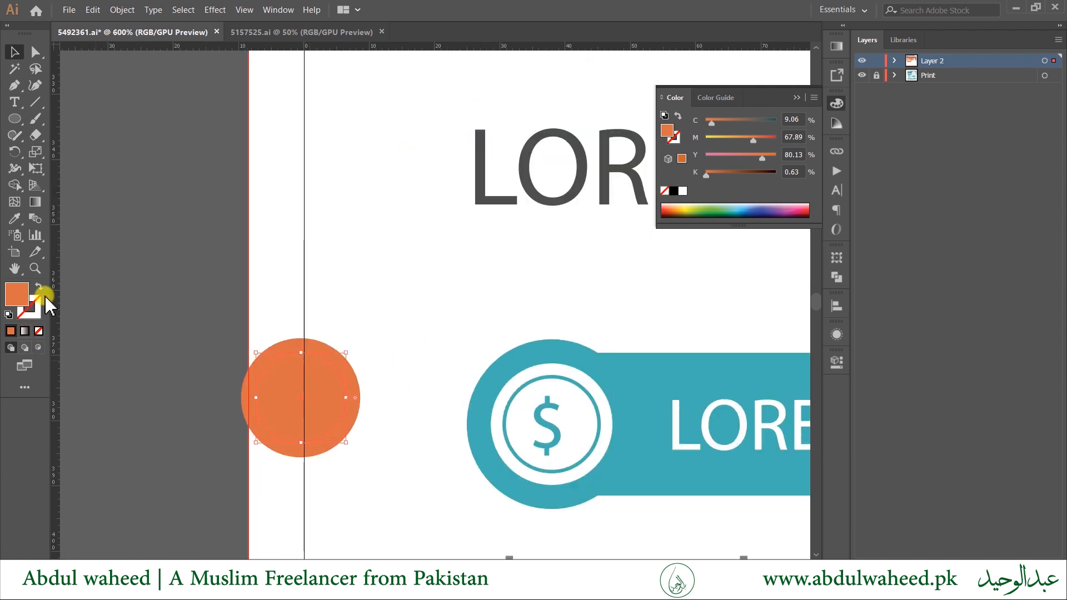
pyautogui.click(8, 314)
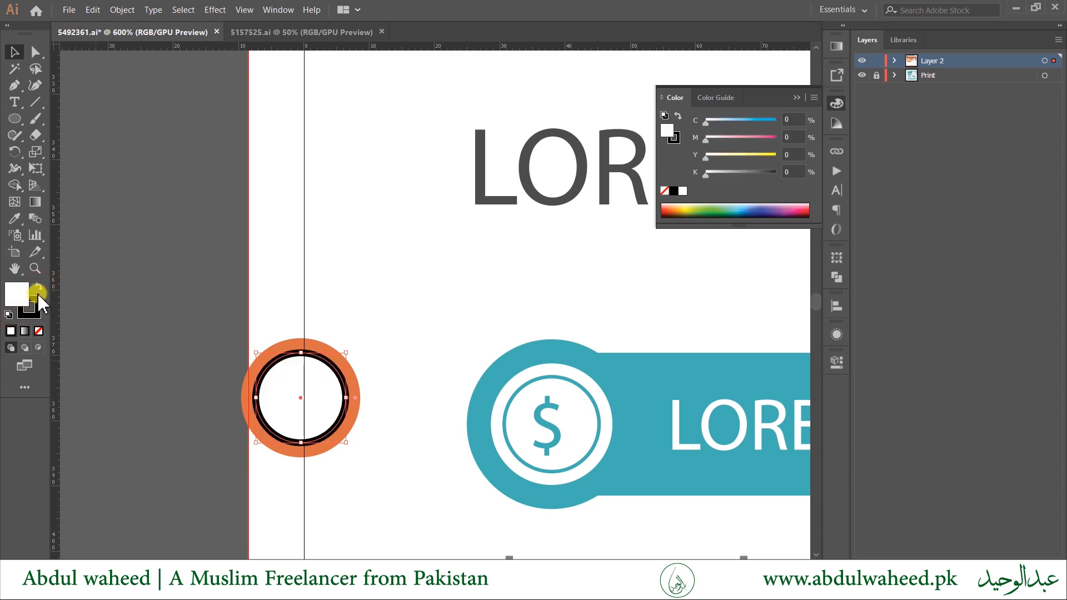
pyautogui.click(37, 331)
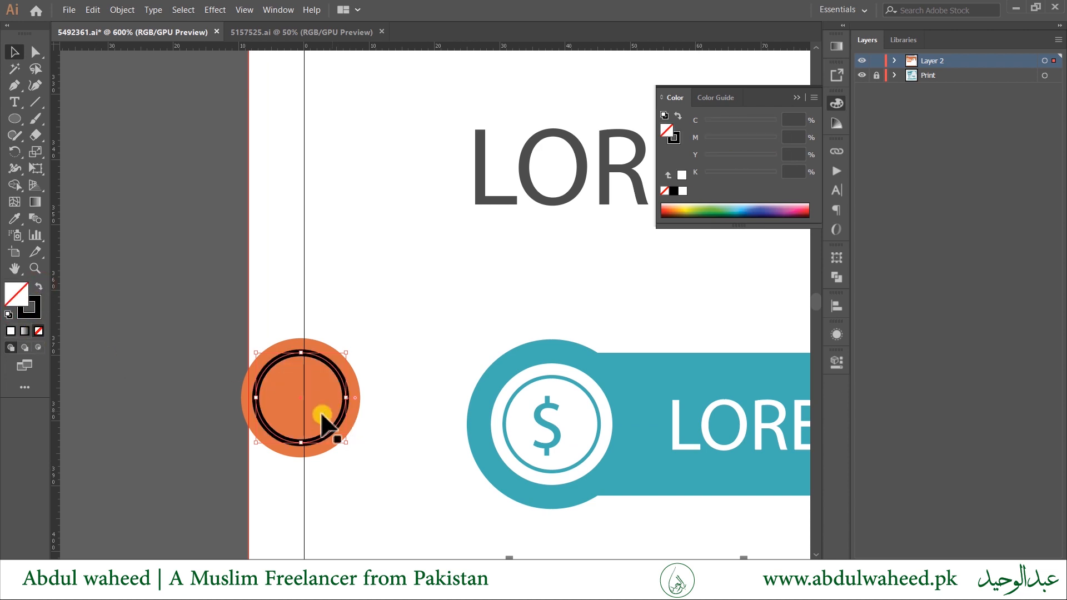
pyautogui.scroll(-1, 329, 452)
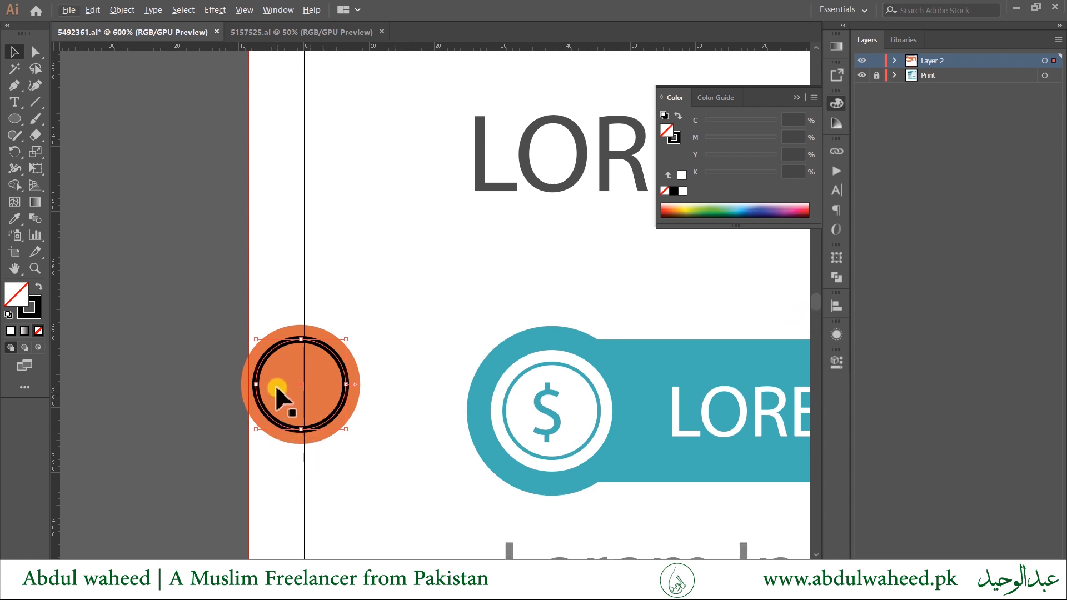
pyautogui.moveTo(204, 330); pyautogui.dragTo(275, 405)
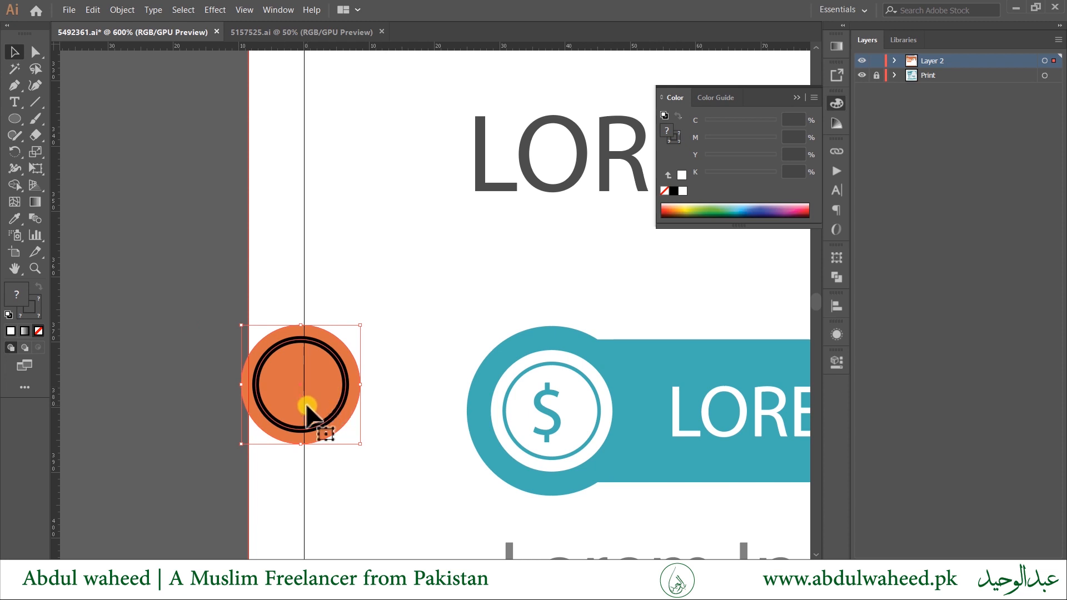
pyautogui.scroll(-3, 306, 414)
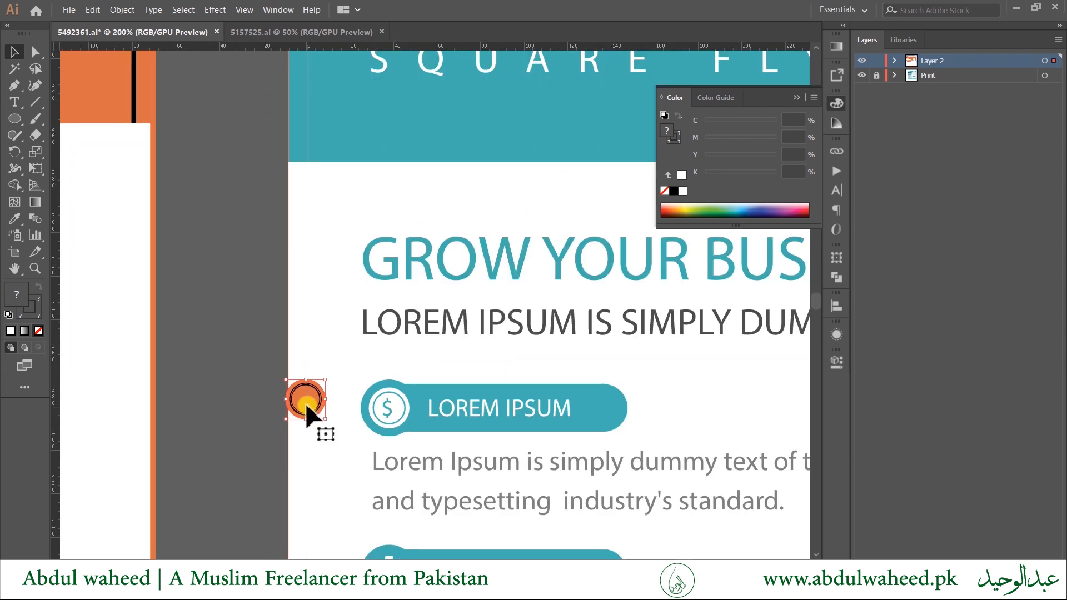
# Move the ringed circle icon onto the orange pill's left end and enlarge it to fit.
pyautogui.scroll(-2, 333, 442)
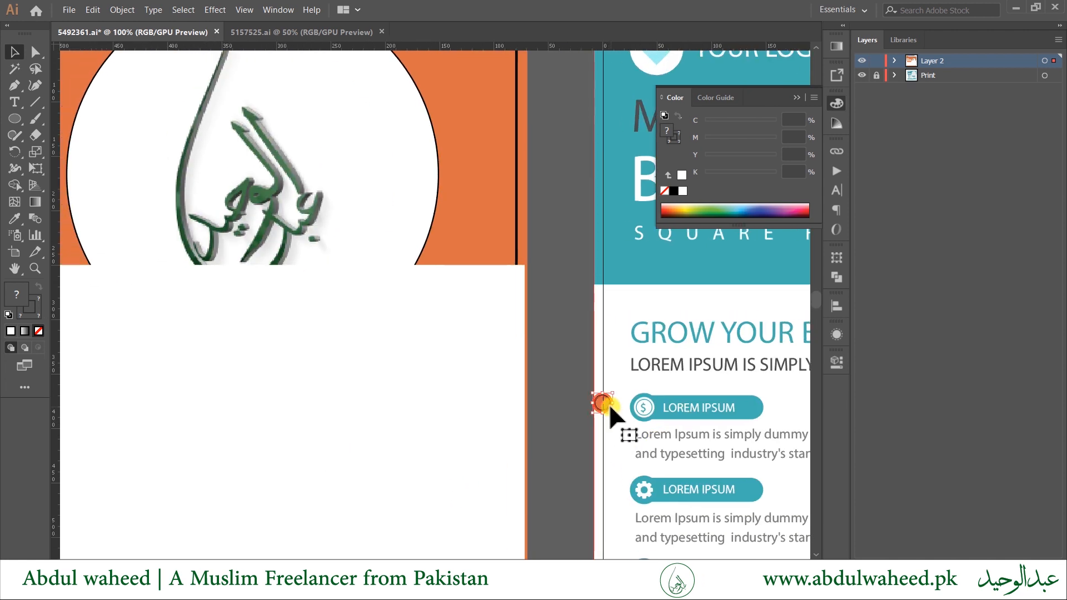
pyautogui.moveTo(610, 407); pyautogui.dragTo(264, 388)
pyautogui.moveTo(333, 401); pyautogui.dragTo(665, 409)
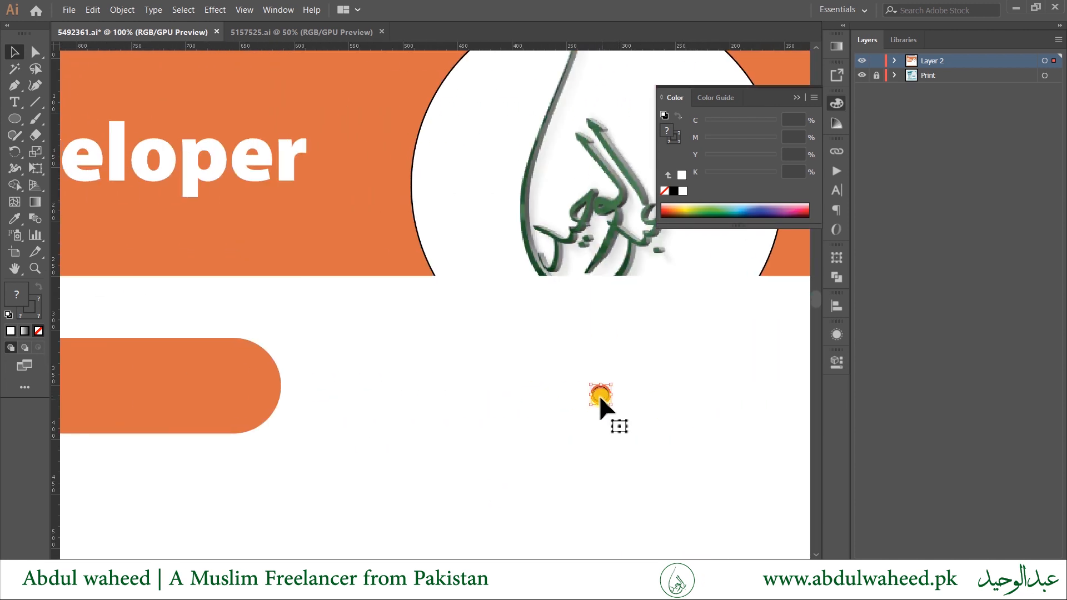
pyautogui.moveTo(600, 398); pyautogui.dragTo(141, 384)
pyautogui.moveTo(200, 452); pyautogui.dragTo(719, 485)
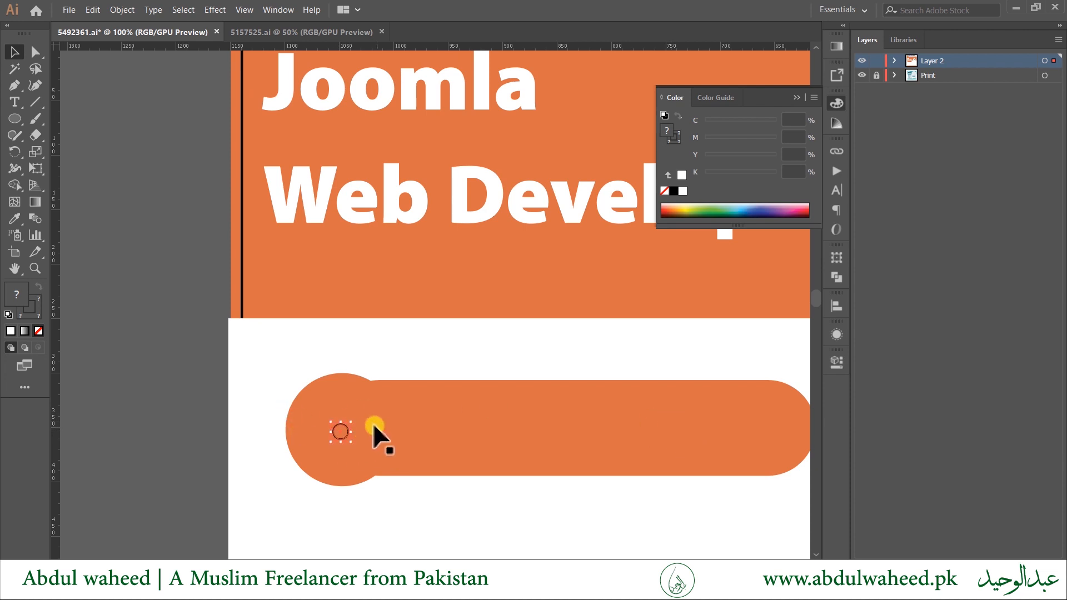
pyautogui.click(352, 423)
pyautogui.moveTo(423, 378); pyautogui.dragTo(417, 376)
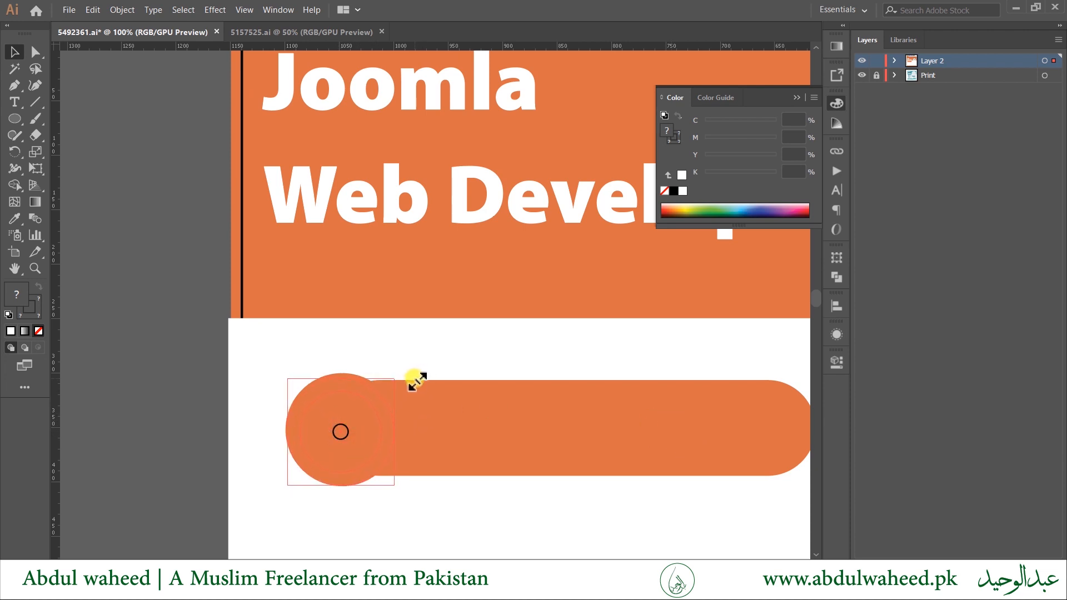
pyautogui.moveTo(361, 443); pyautogui.dragTo(362, 449)
# Vertically centre the icon and the pill with the Align panel.
pyautogui.keyDown('shift'); pyautogui.click(506, 456); pyautogui.keyUp('shift')
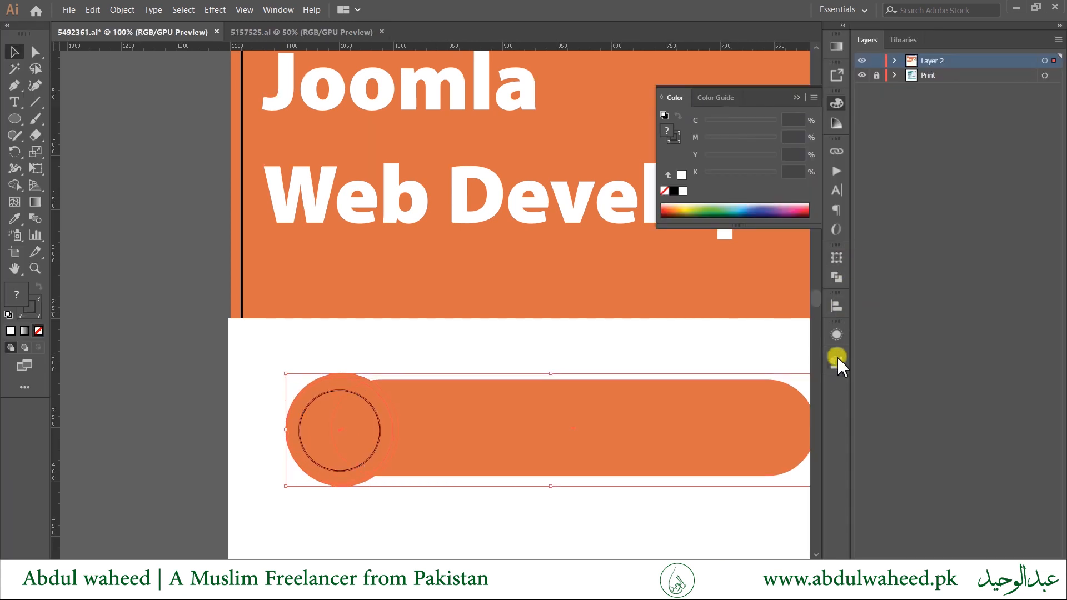
pyautogui.click(837, 358)
pyautogui.click(836, 304)
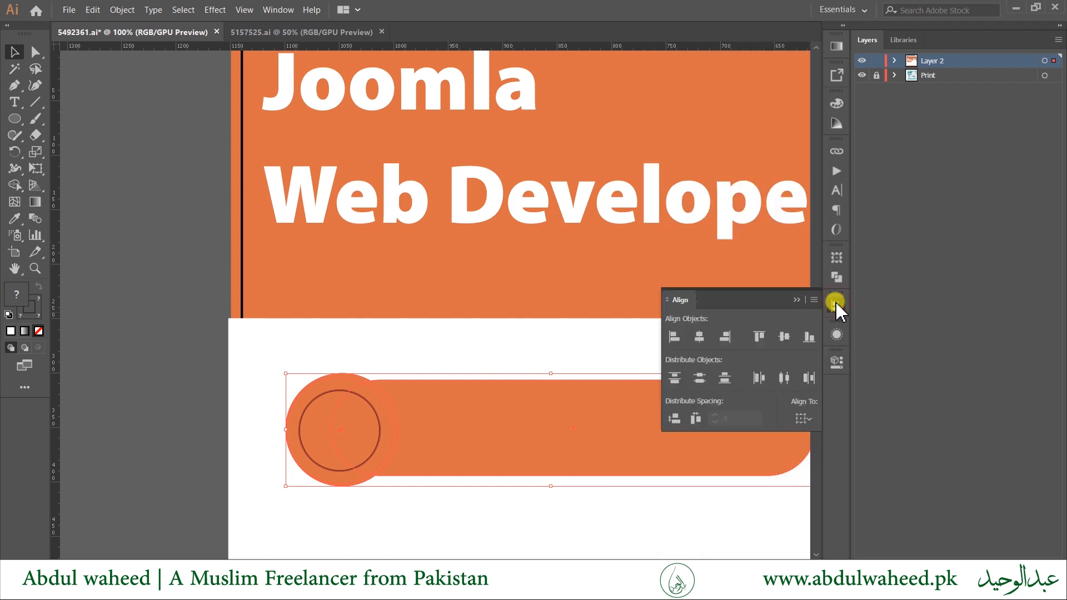
pyautogui.click(784, 337)
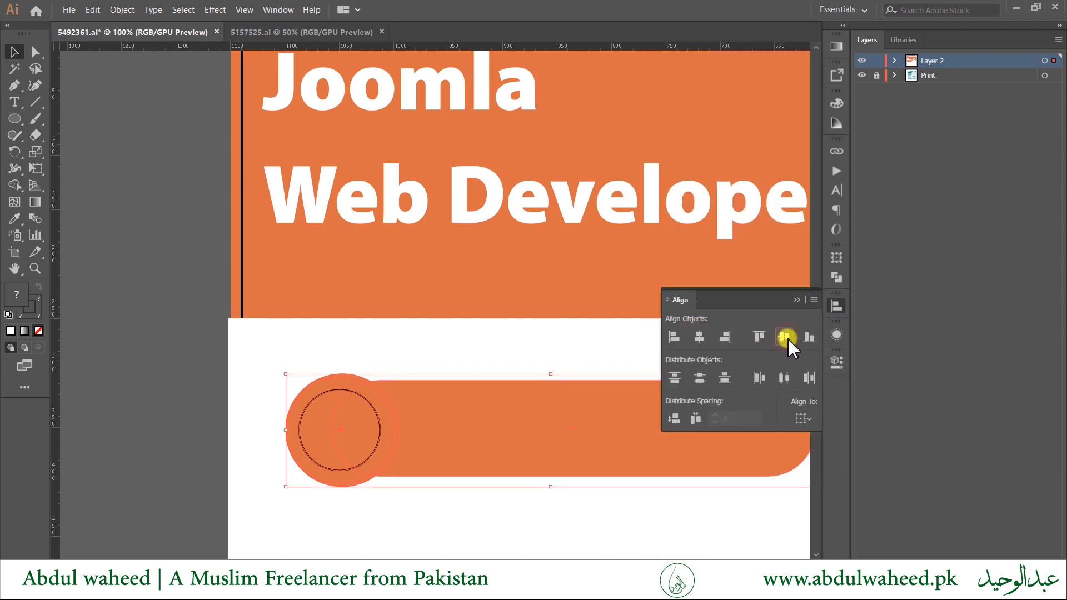
pyautogui.click(435, 345)
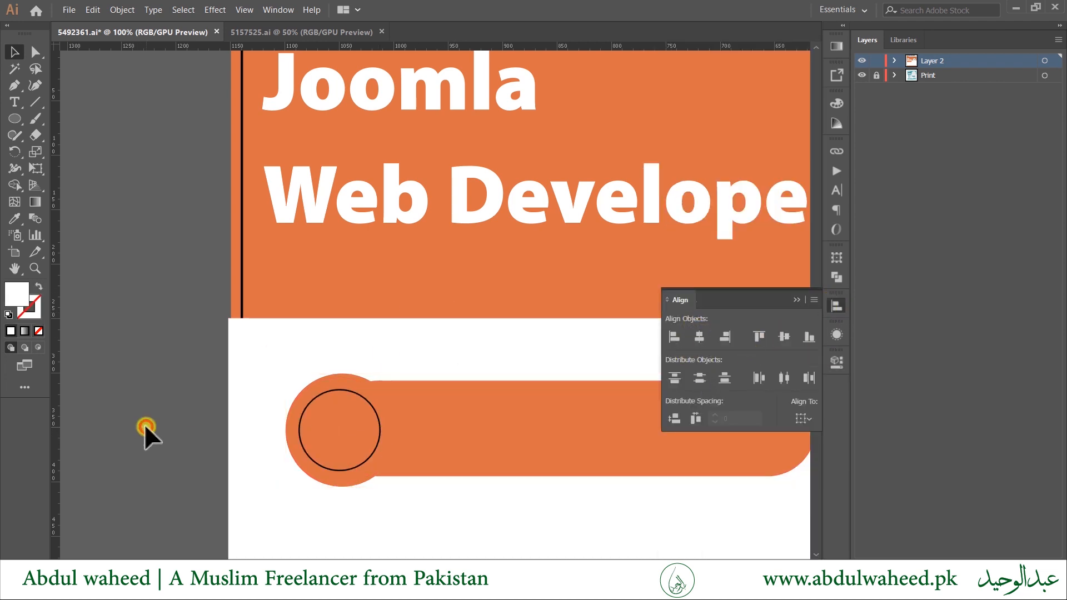
pyautogui.hotkey('ctrl', '-')
pyautogui.moveTo(234, 460); pyautogui.dragTo(183, 338)
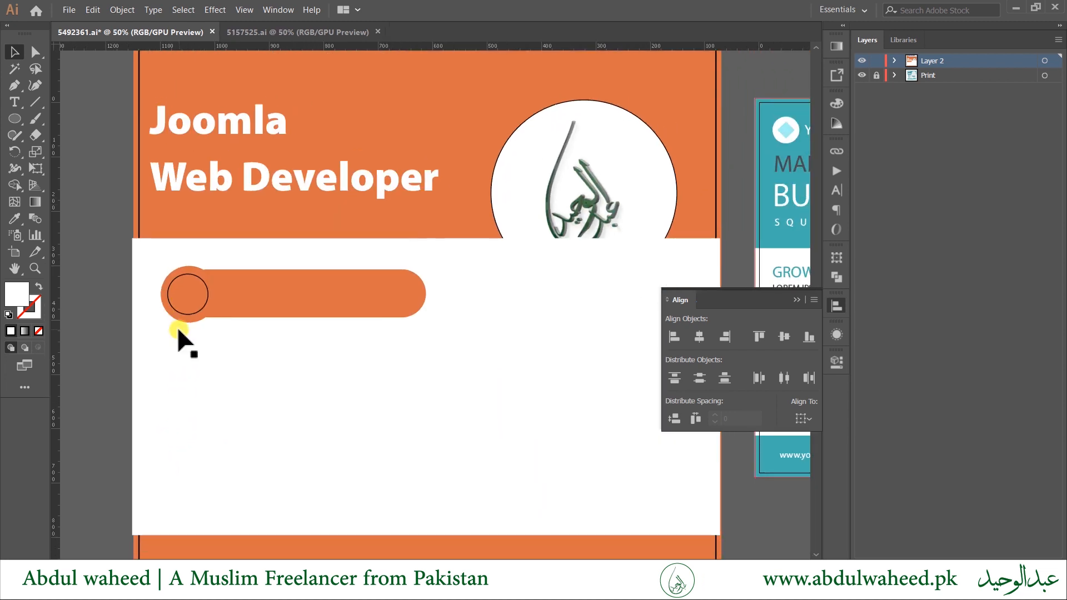
# Cut the calligraphy logo and its white circle and paste them in front with Ctrl+F.
pyautogui.hotkey('ctrl', '-')
pyautogui.scroll(2, 523, 346)
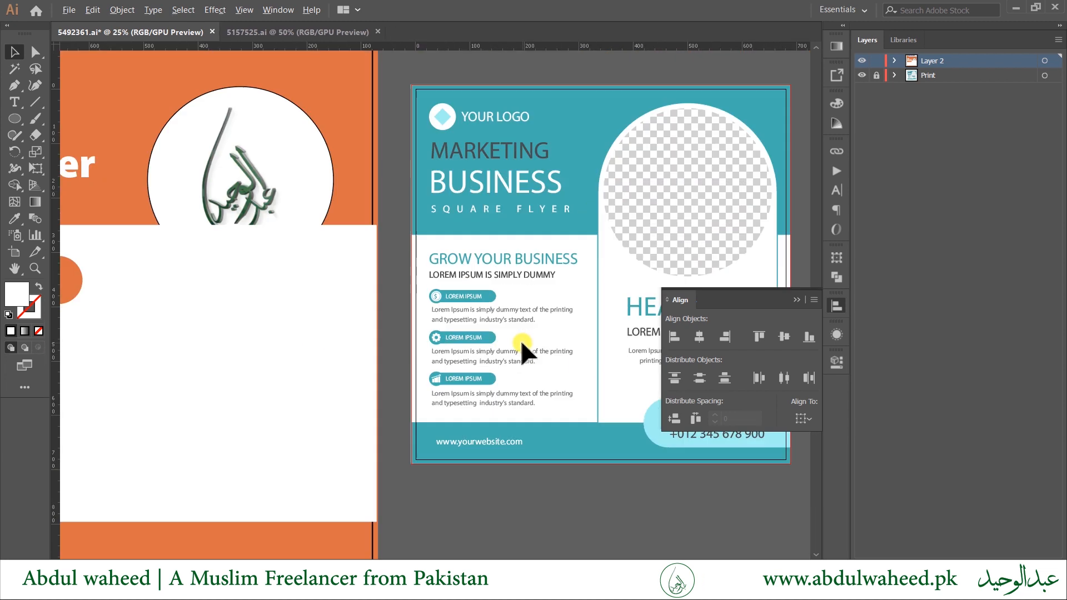
pyautogui.click(837, 306)
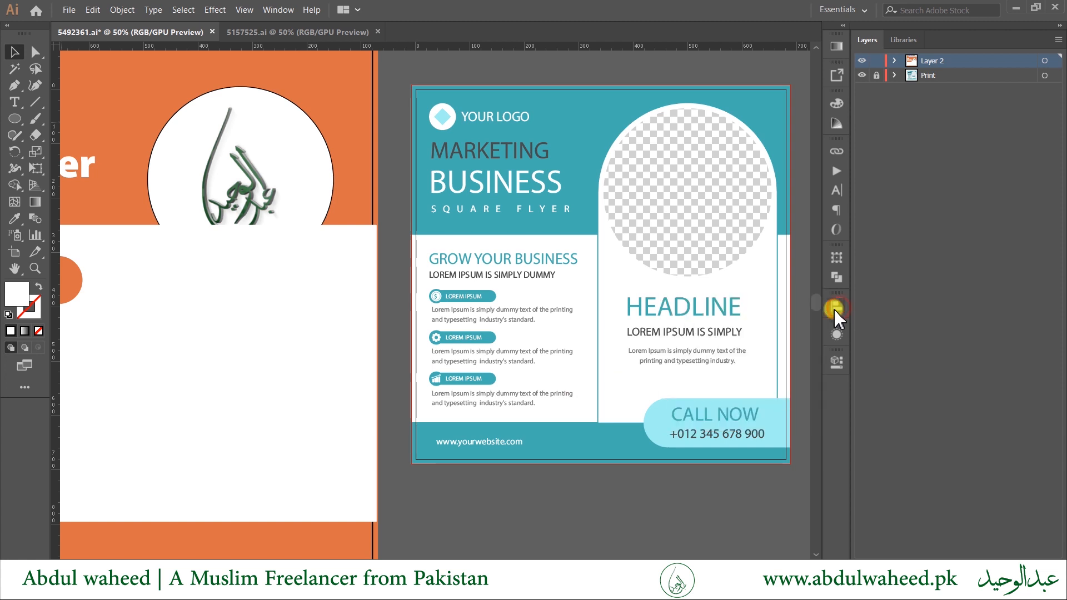
pyautogui.moveTo(443, 492); pyautogui.dragTo(326, 521)
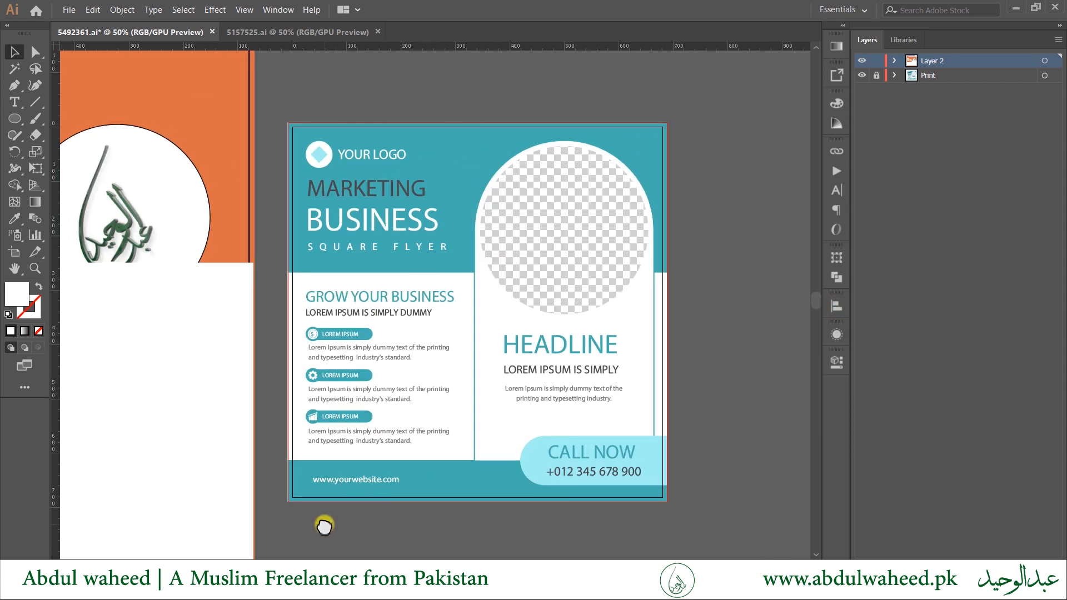
pyautogui.hotkey('ctrl', '-')
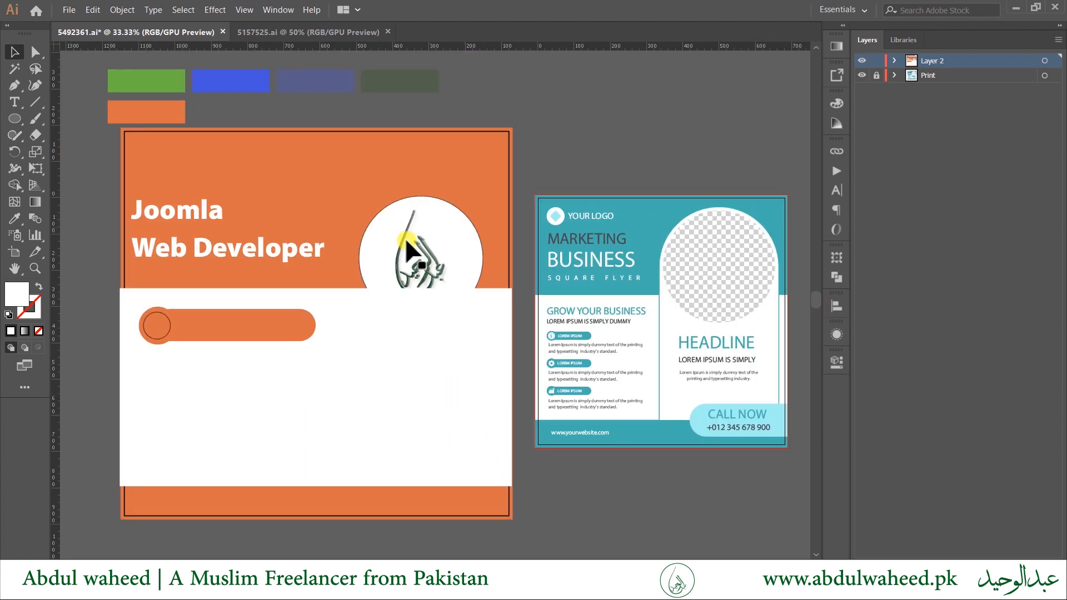
pyautogui.click(407, 250)
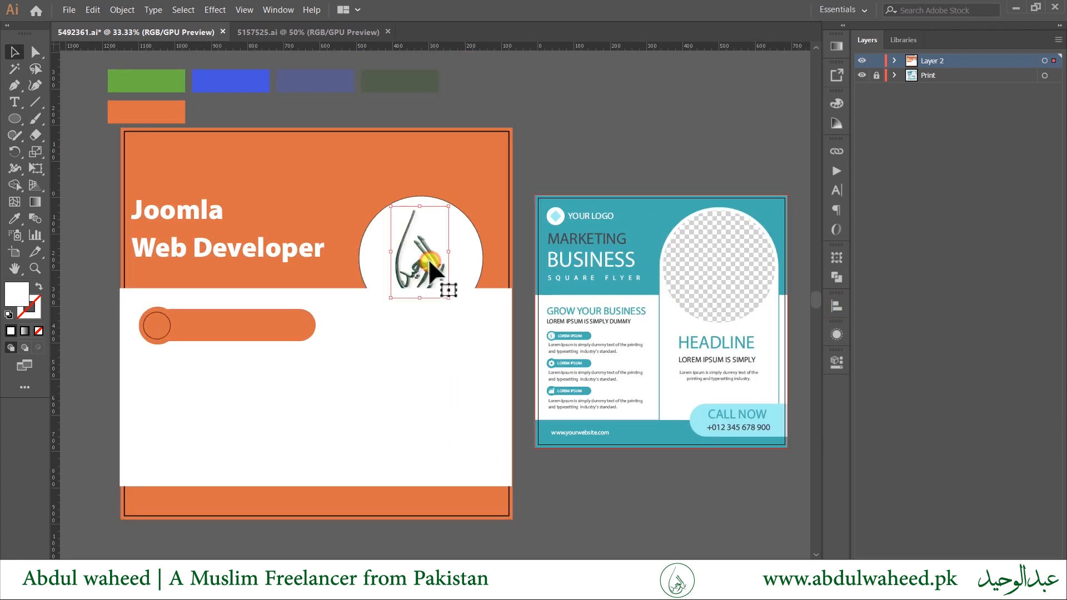
pyautogui.keyDown('shift'); pyautogui.click(374, 257); pyautogui.keyUp('shift')
pyautogui.hotkey('ctrl', 'x')
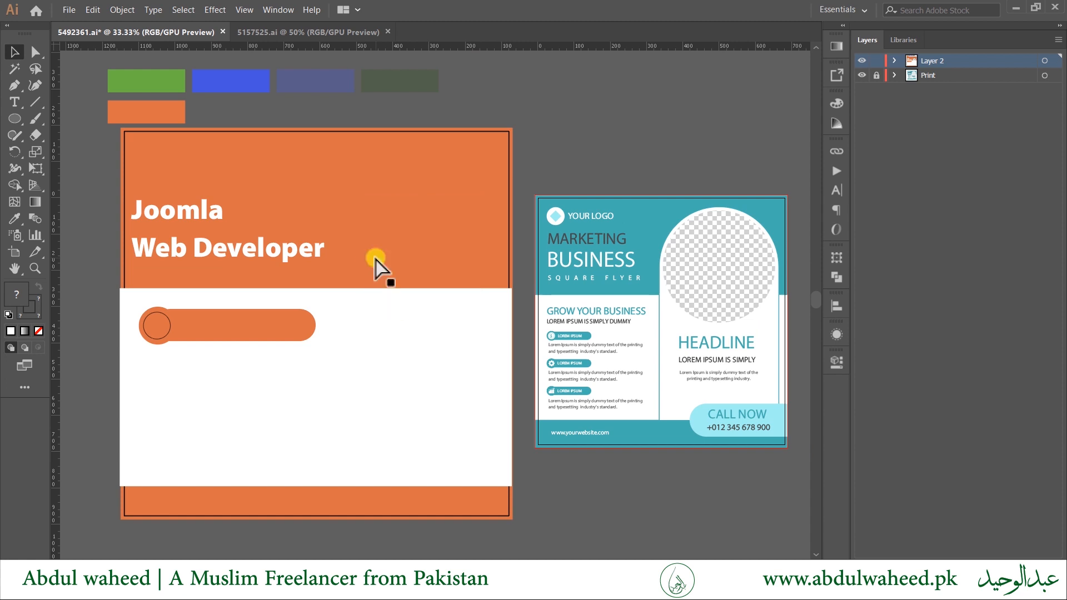
pyautogui.hotkey('ctrl', 'f')
pyautogui.click(606, 509)
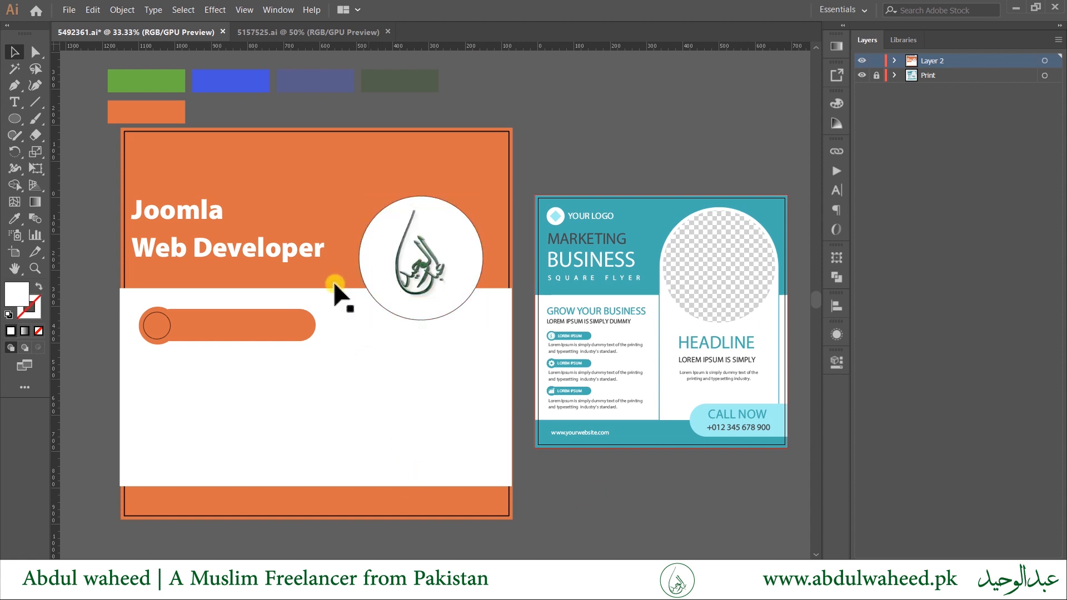
pyautogui.click(36, 102)
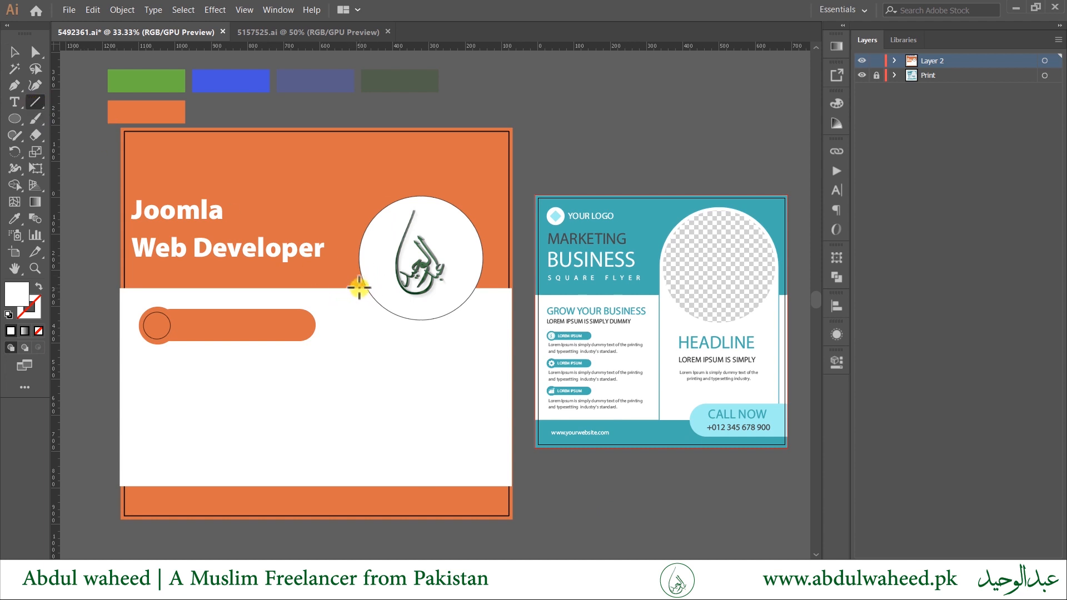
# Draw a black vertical divider down the white band, then select the band and show its Properties.
pyautogui.moveTo(359, 287); pyautogui.dragTo(359, 485)
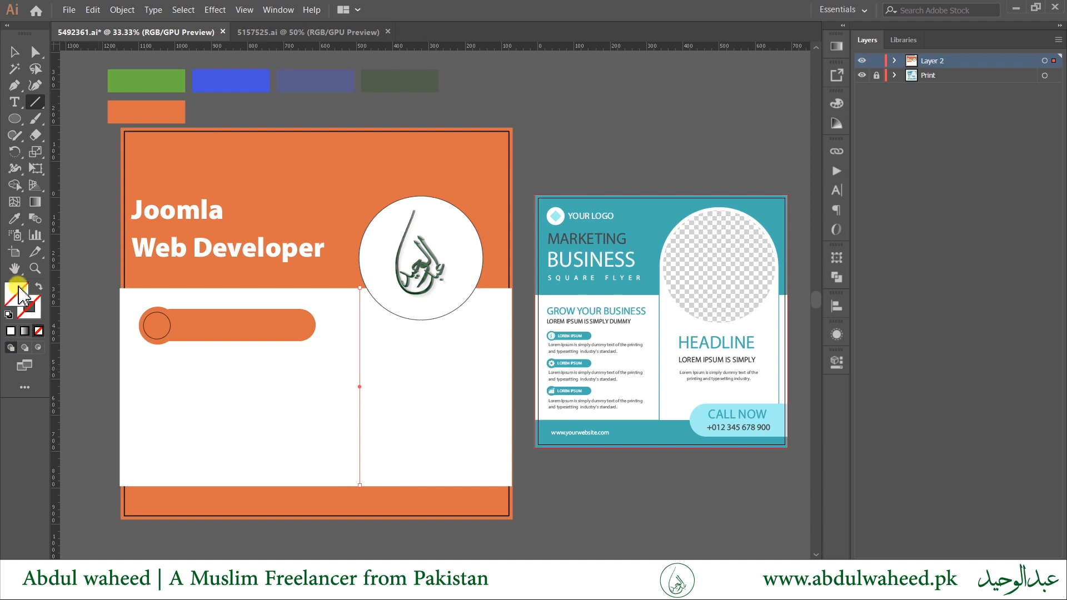
pyautogui.click(9, 314)
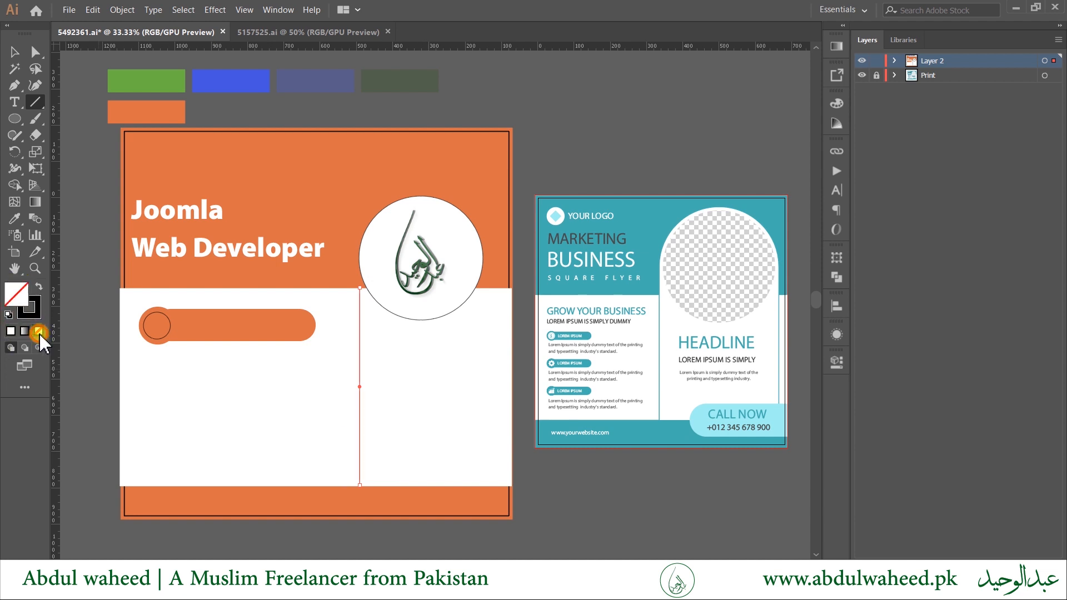
pyautogui.press('v')
pyautogui.click(439, 396)
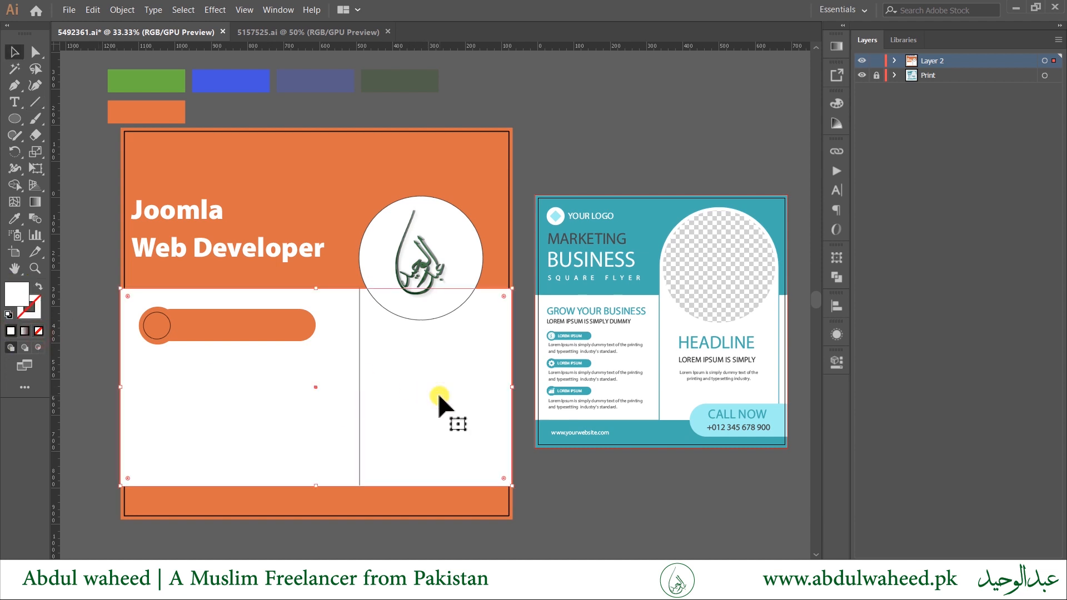
pyautogui.click(837, 362)
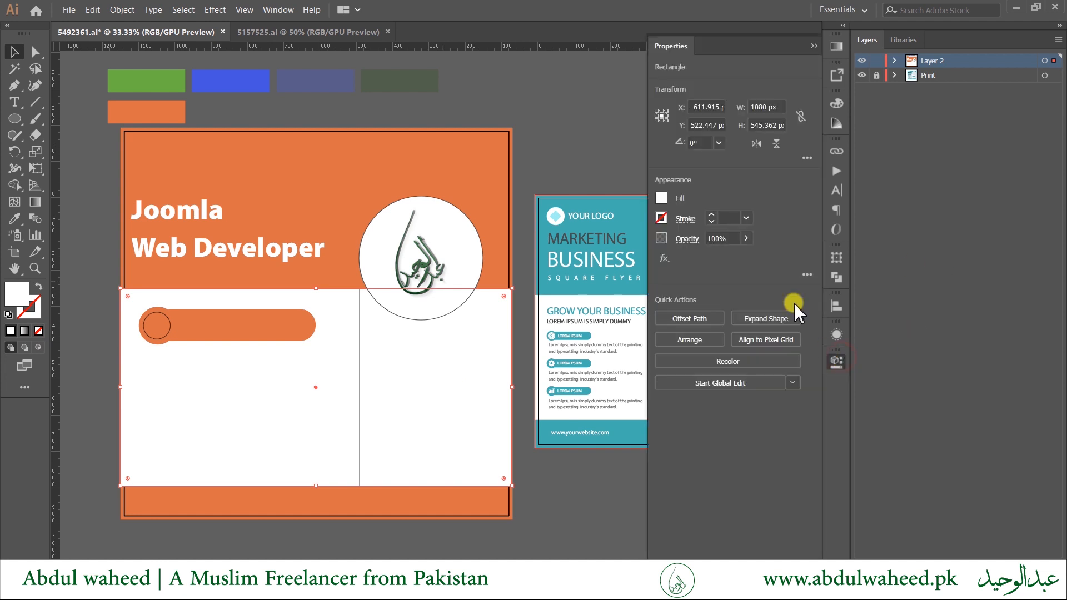
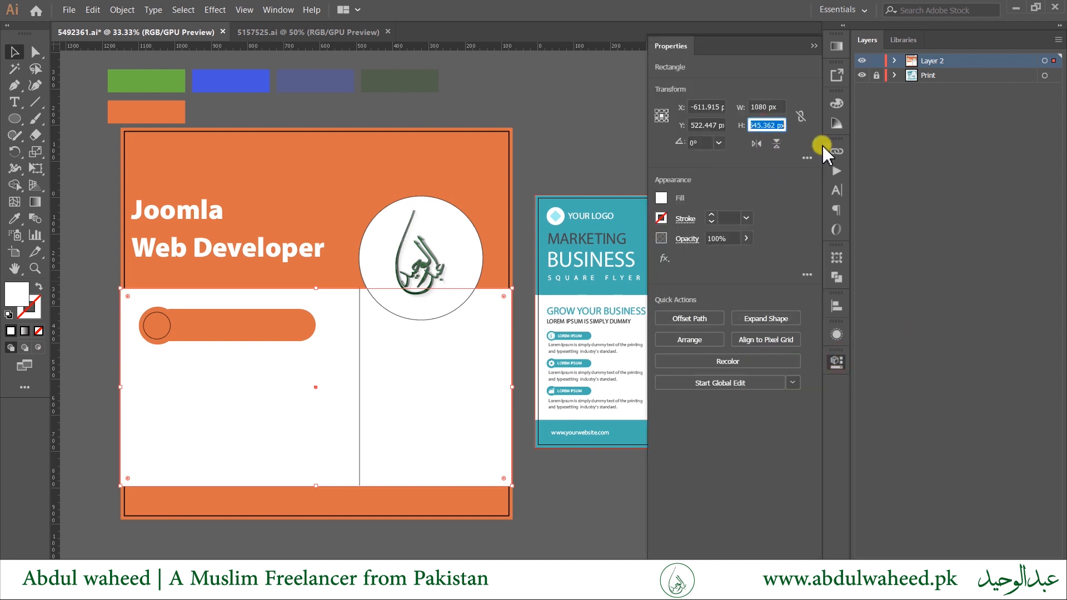
# Vertically centre the divider on the white panel, then Alt-drag a second divider to the right.
pyautogui.click(360, 392)
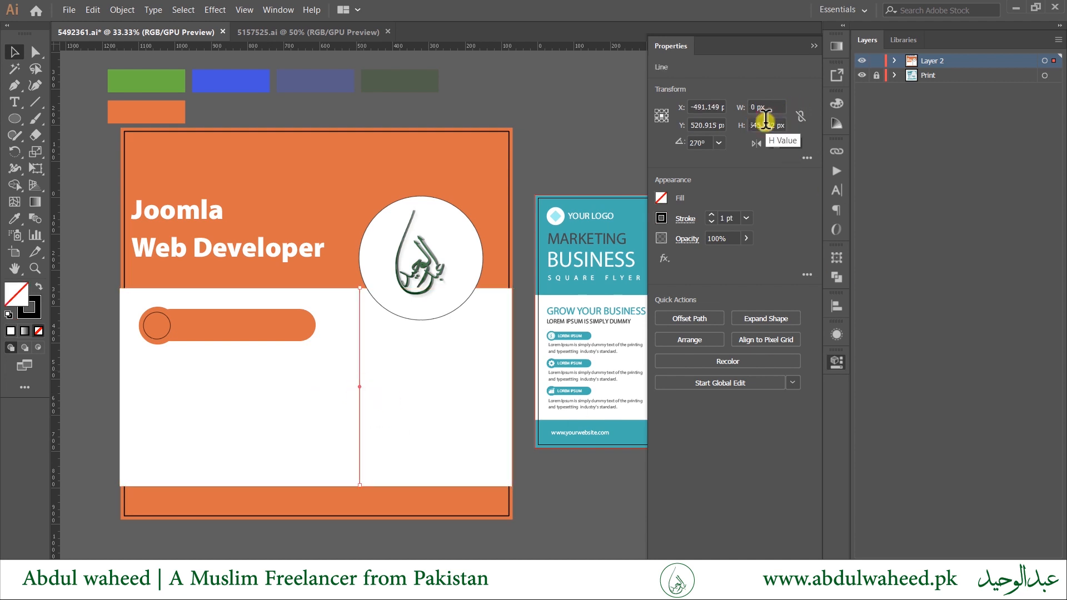
pyautogui.keyDown('shift'); pyautogui.click(442, 434); pyautogui.keyUp('shift')
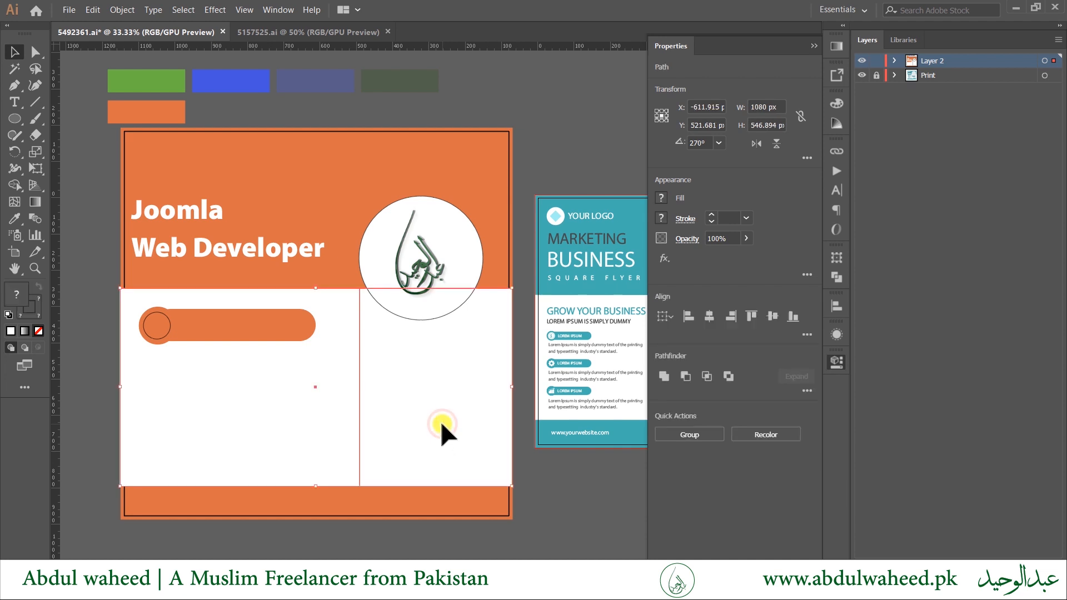
pyautogui.click(770, 317)
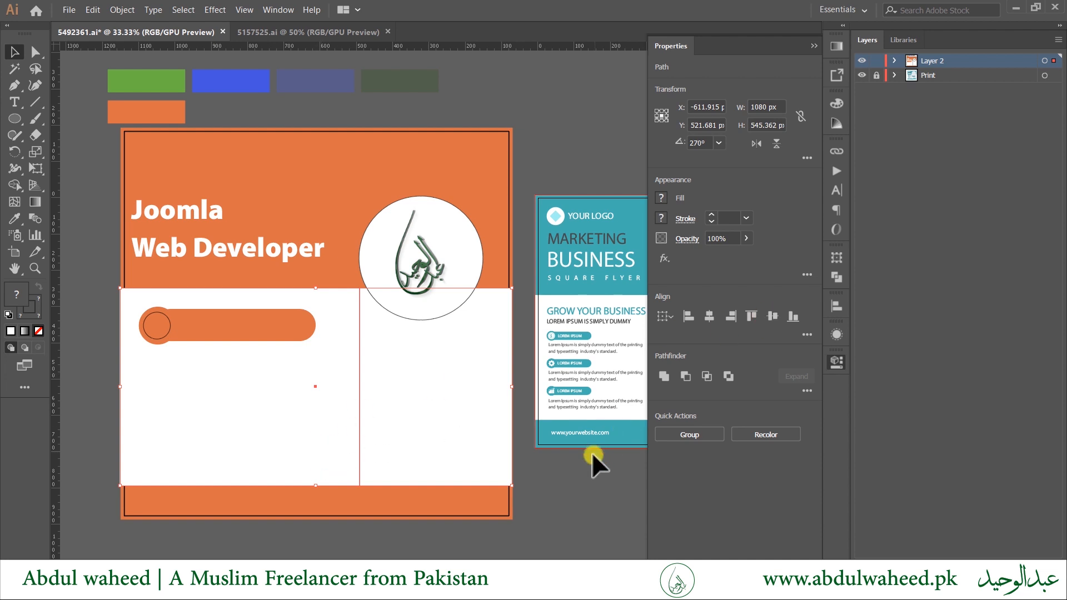
pyautogui.click(571, 479)
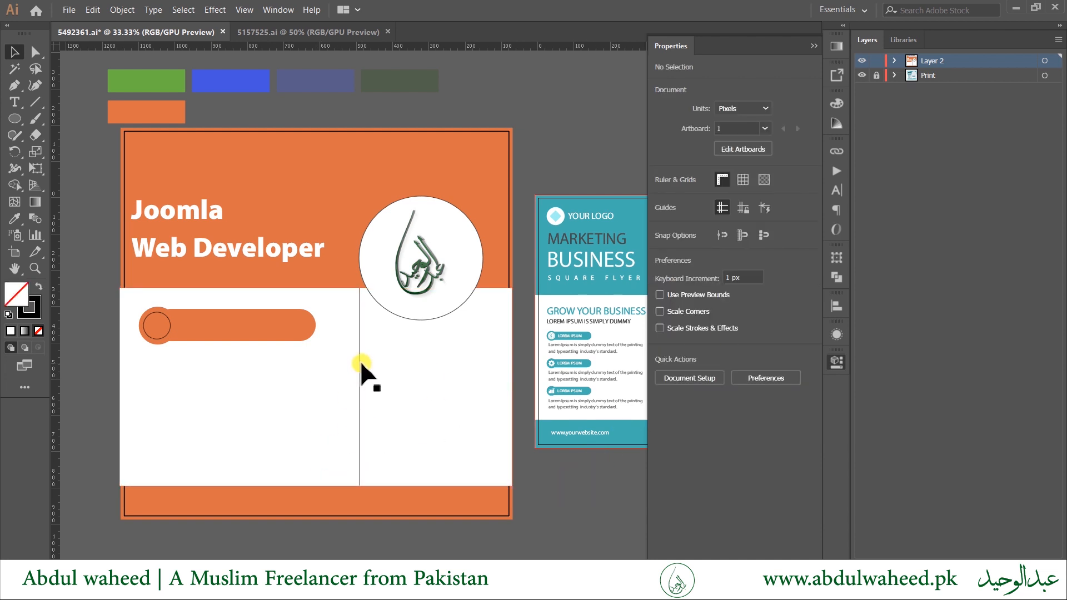
pyautogui.moveTo(360, 364); pyautogui.dragTo(478, 363)
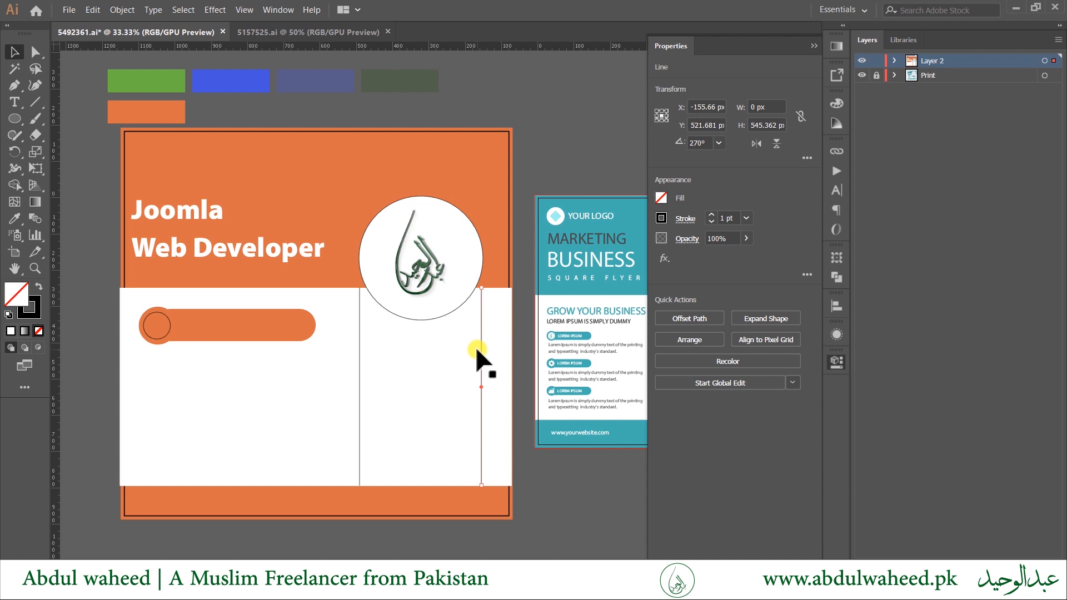
# Align the right and left divider lines with the logo circle's right and left edges.
pyautogui.keyDown('shift'); pyautogui.click(464, 238); pyautogui.keyUp('shift')
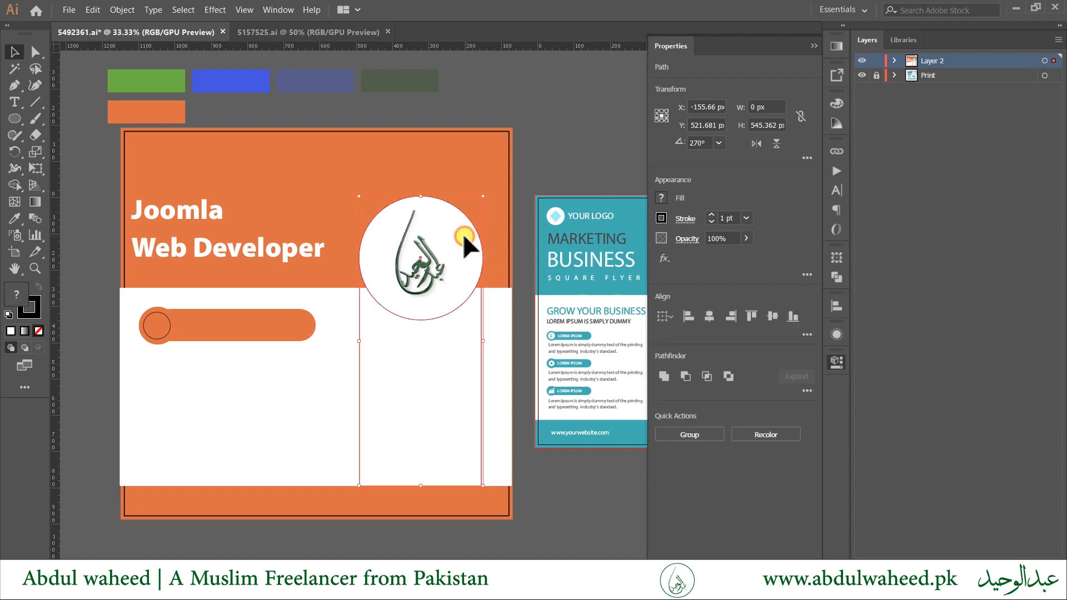
pyautogui.click(730, 316)
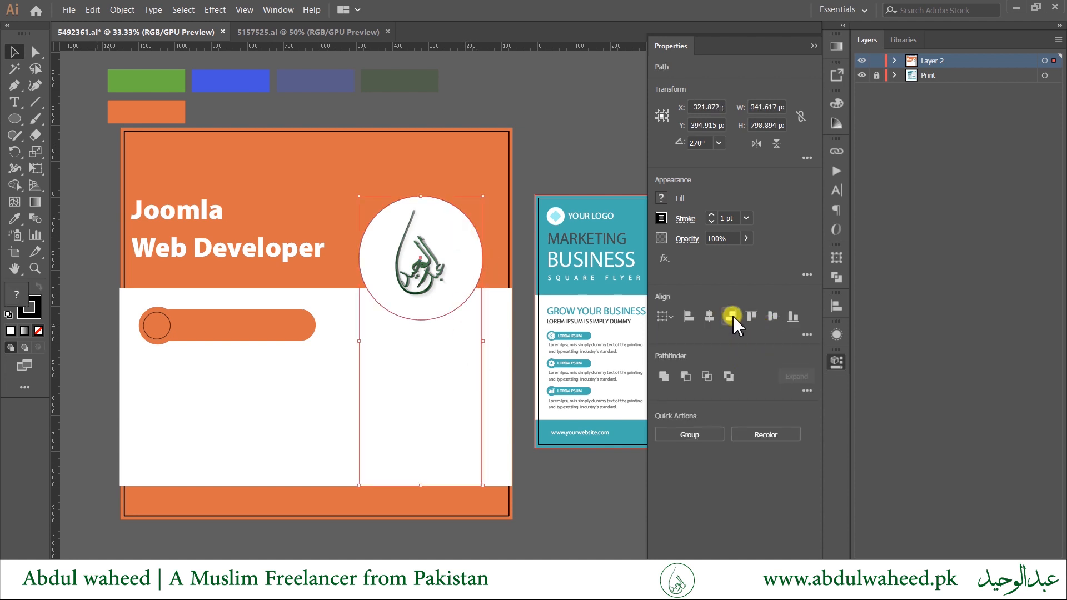
pyautogui.click(358, 329)
pyautogui.keyDown('shift'); pyautogui.click(381, 250); pyautogui.keyUp('shift')
pyautogui.click(689, 318)
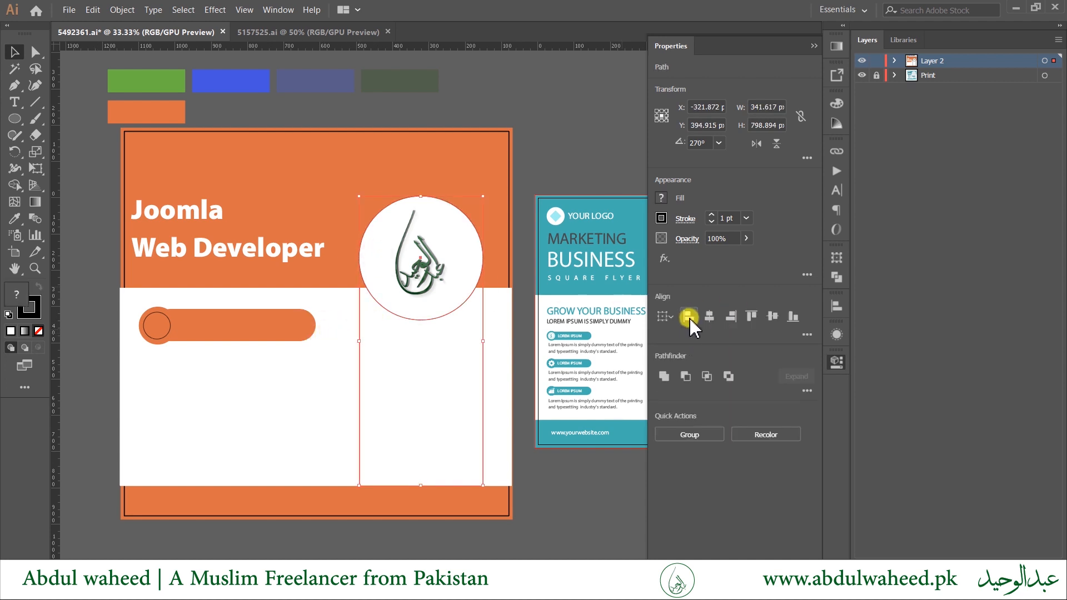
pyautogui.click(584, 532)
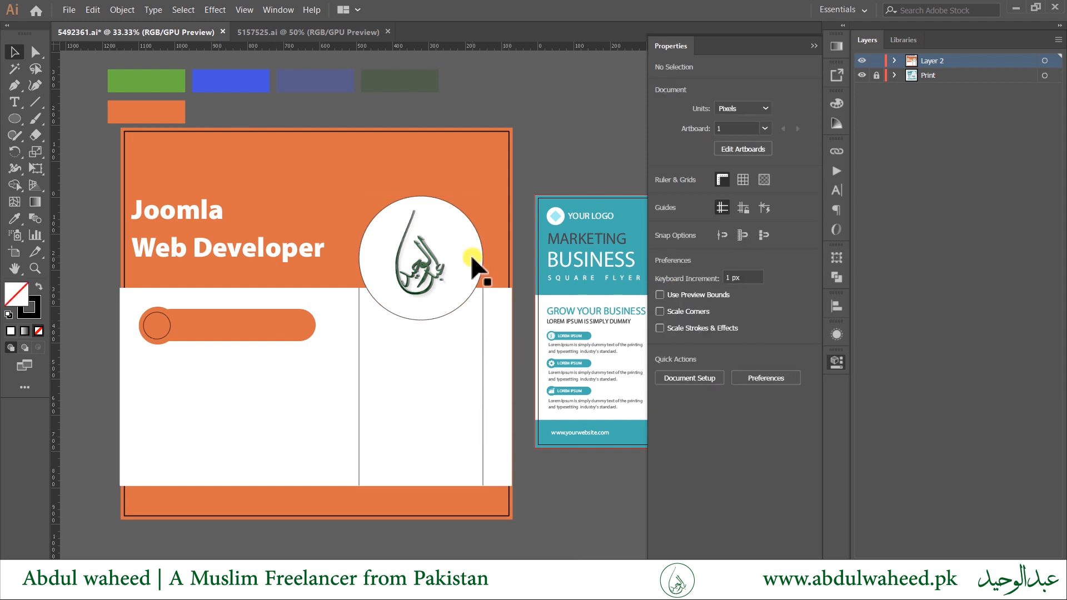
# Drag the top endpoints of both divider lines up to meet the logo circle.
pyautogui.click(481, 299)
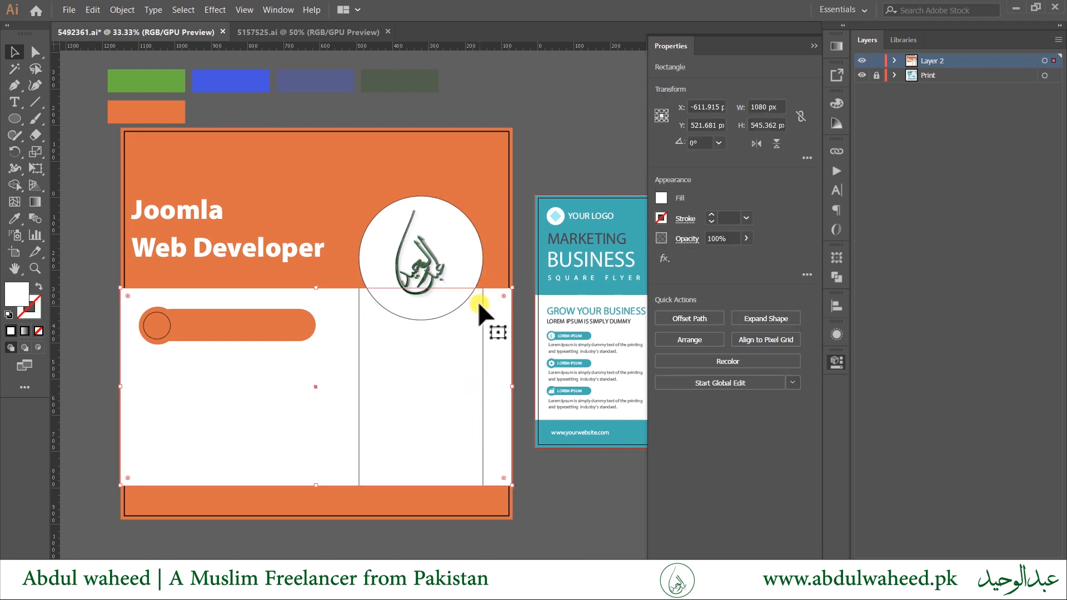
pyautogui.click(482, 303)
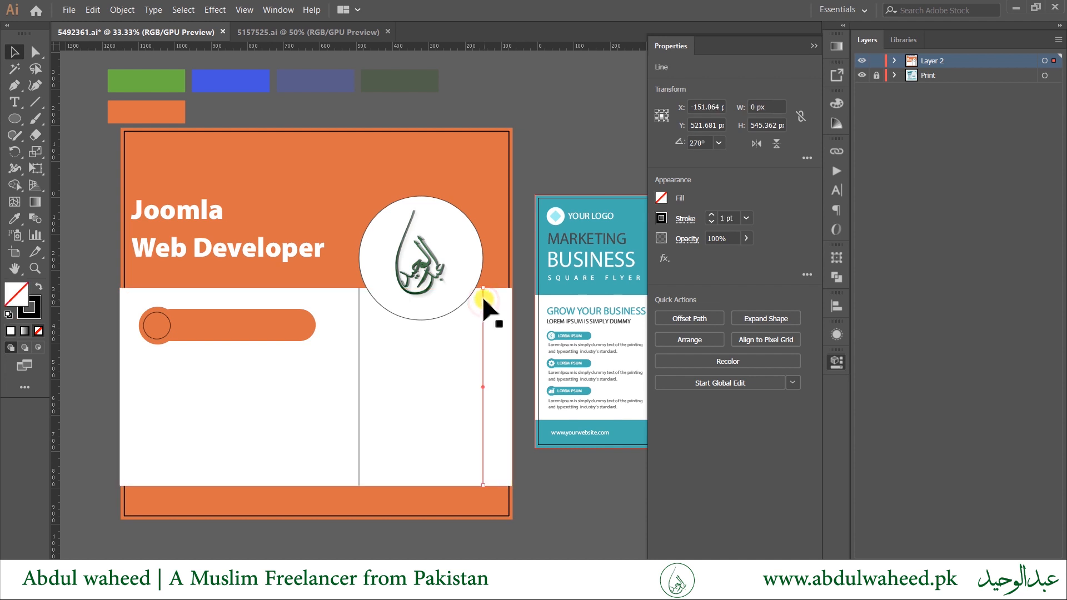
pyautogui.scroll(3, 482, 290)
pyautogui.moveTo(481, 288); pyautogui.dragTo(488, 191)
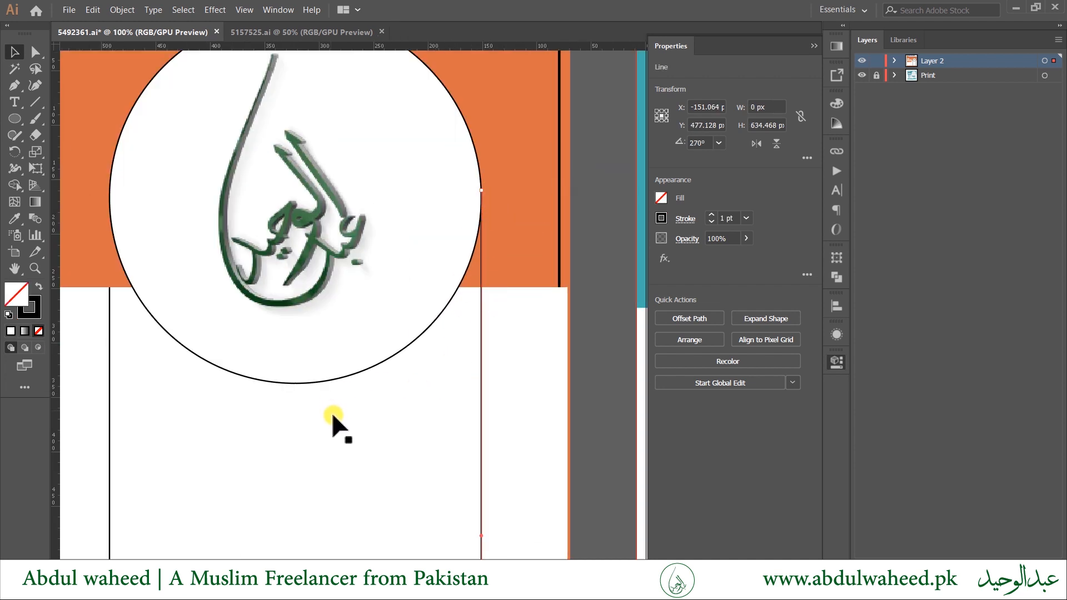
pyautogui.click(109, 327)
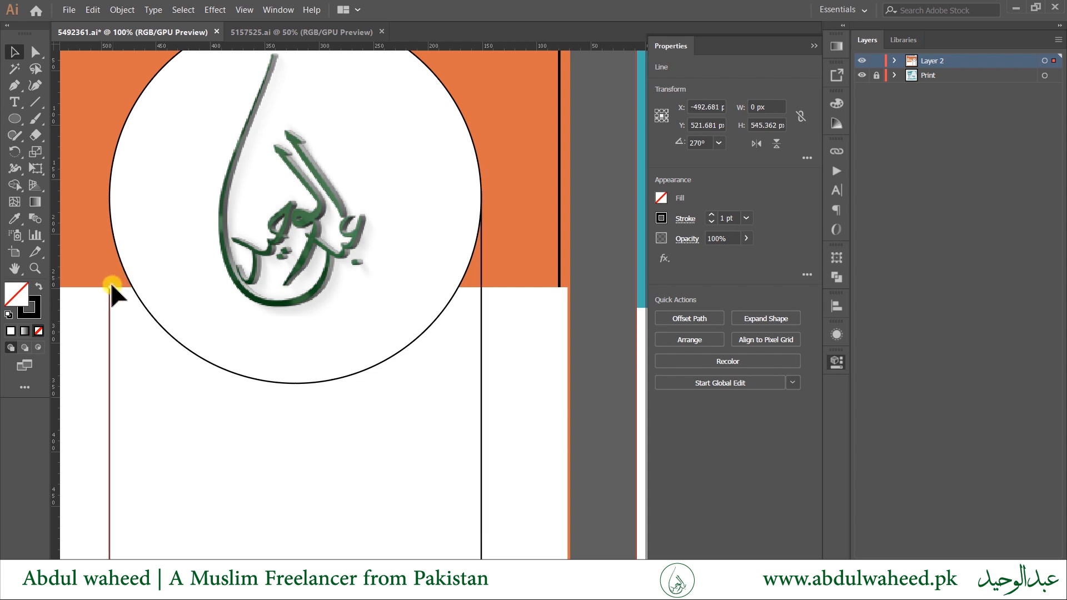
pyautogui.moveTo(109, 288); pyautogui.dragTo(114, 197)
pyautogui.scroll(-2, 243, 353)
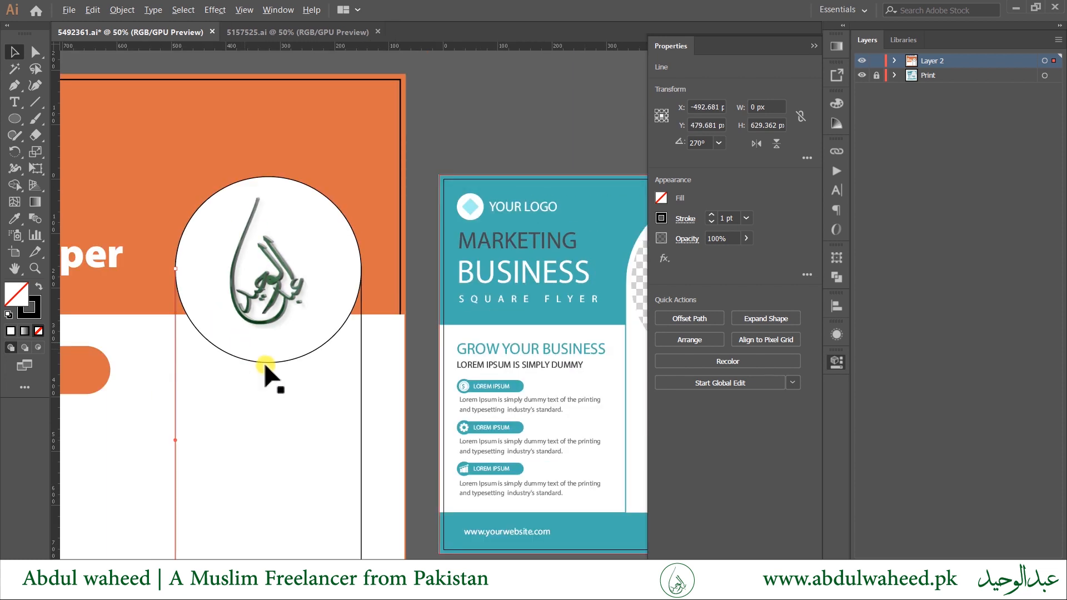
pyautogui.scroll(-2, 267, 377)
pyautogui.click(423, 547)
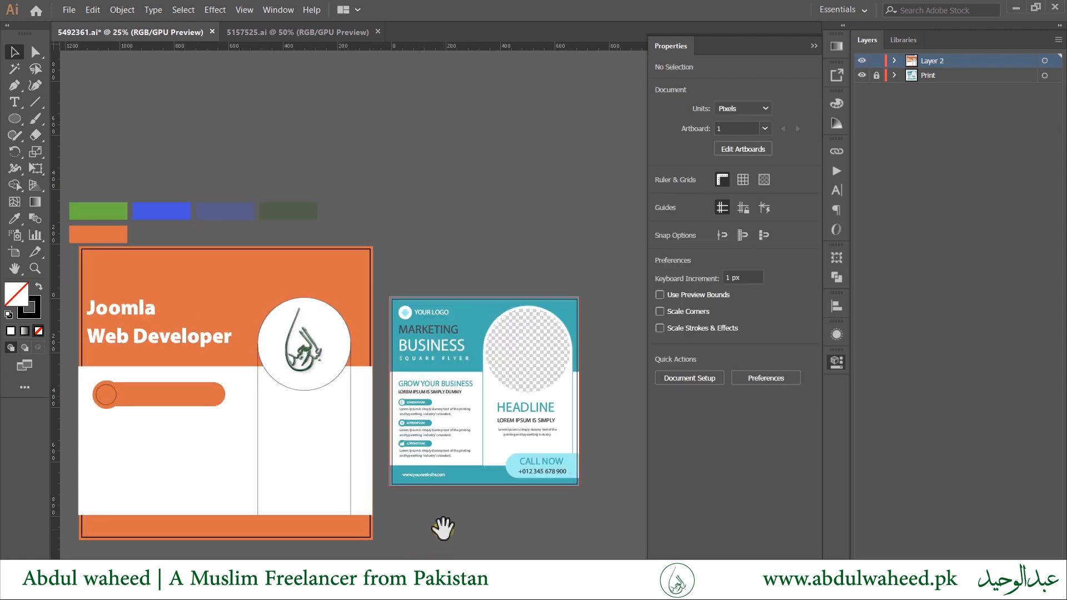
pyautogui.click(264, 404)
pyautogui.scroll(3, 258, 317)
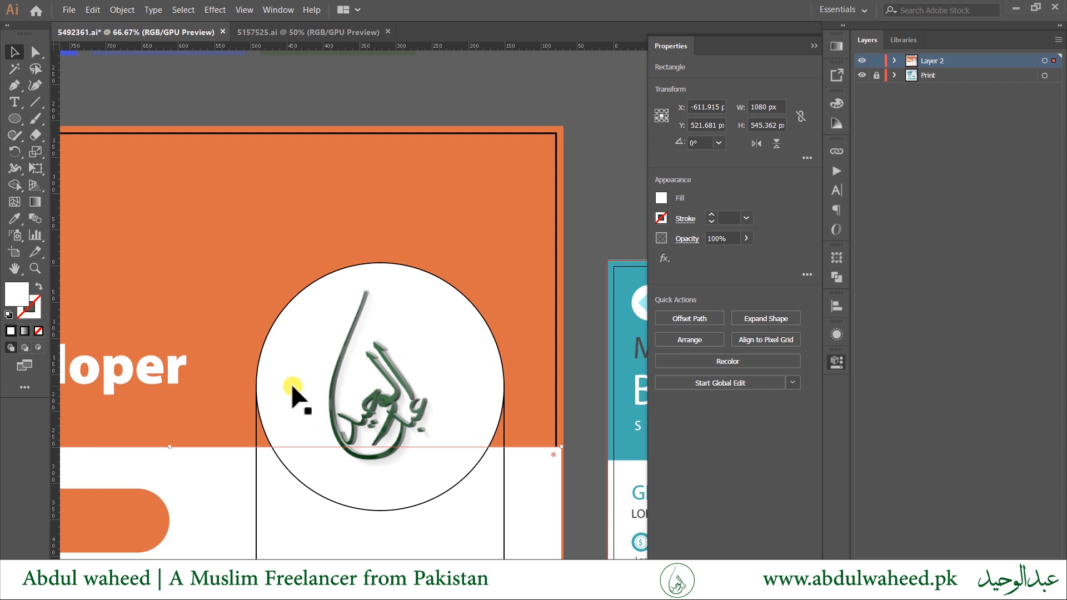
pyautogui.scroll(-2, 328, 500)
pyautogui.moveTo(410, 543); pyautogui.dragTo(422, 231)
# Alt-drag the orange pill and its circles downward and repeat with Ctrl+D for three stacked pills.
pyautogui.press('Tab')
pyautogui.moveTo(548, 405); pyautogui.dragTo(722, 421)
pyautogui.click(333, 261)
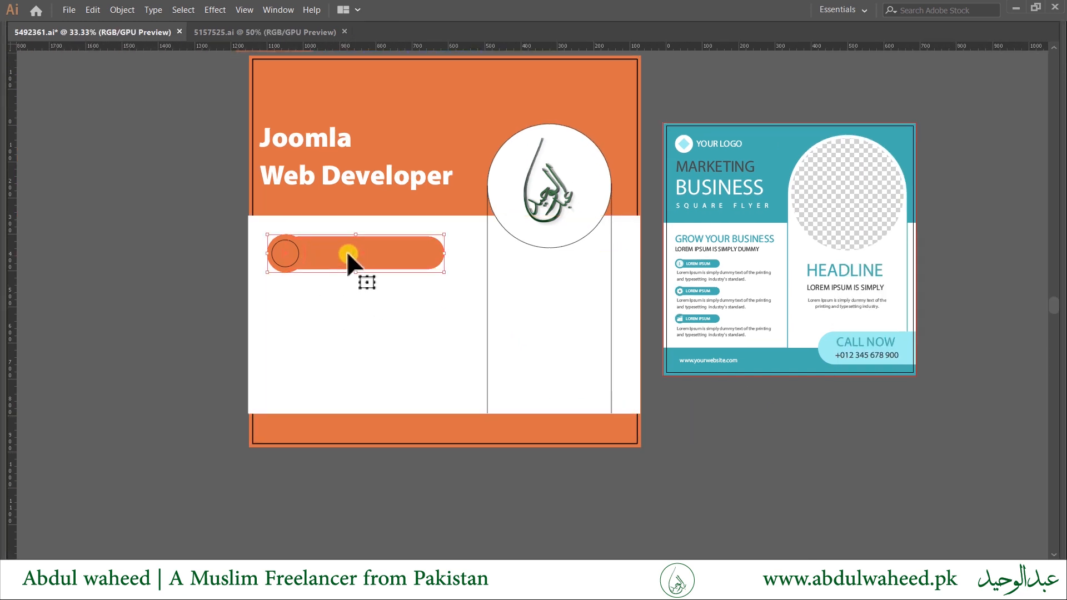
pyautogui.moveTo(348, 255); pyautogui.dragTo(340, 311)
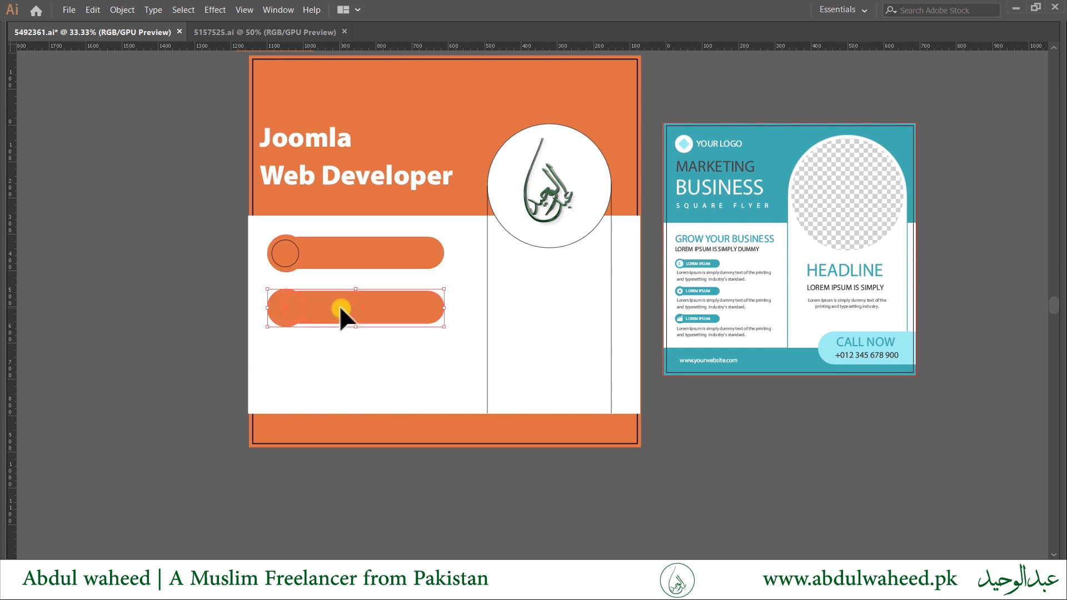
pyautogui.hotkey('ctrl', 'z')
pyautogui.moveTo(210, 232); pyautogui.dragTo(361, 314)
pyautogui.keyDown('shift'); pyautogui.moveTo(169, 307); pyautogui.dragTo(350, 361); pyautogui.keyUp('shift')
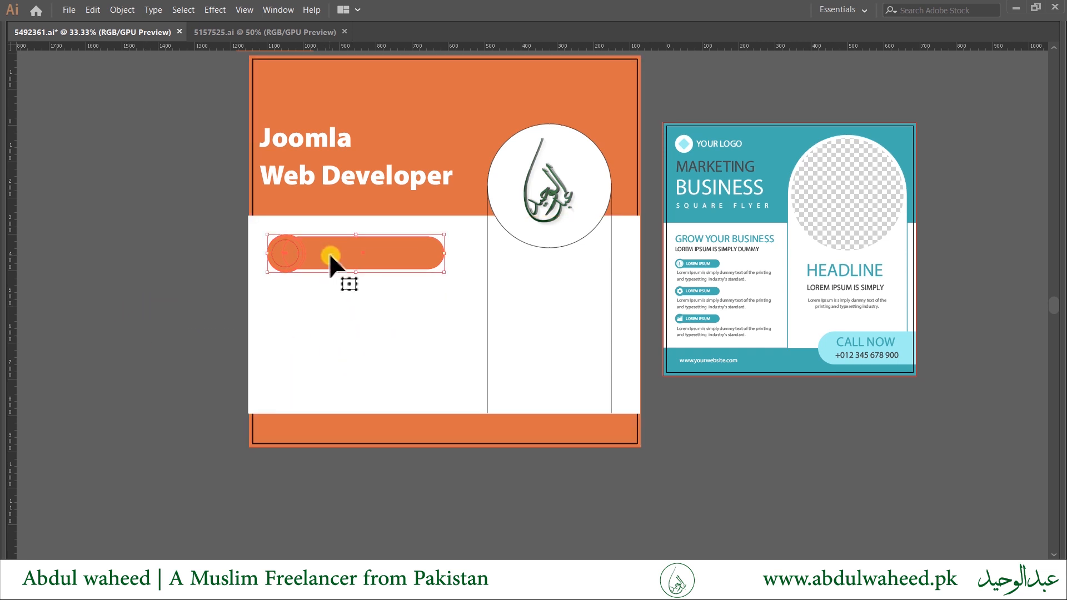
pyautogui.moveTo(329, 262); pyautogui.dragTo(334, 310)
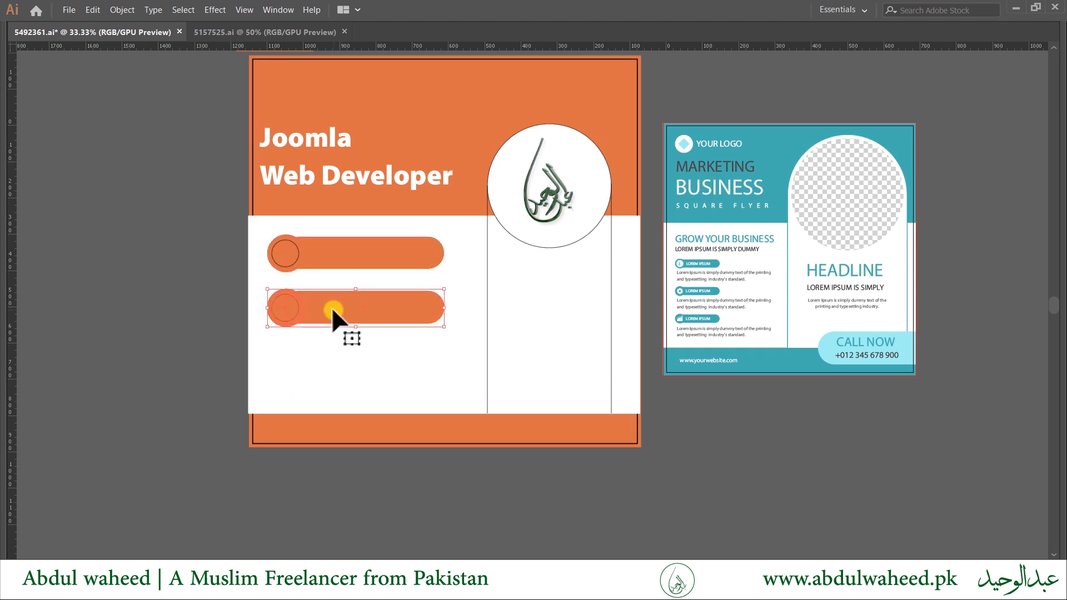
pyautogui.hotkey('ctrl', 'd')
pyautogui.hotkey('alt', 'Tab')
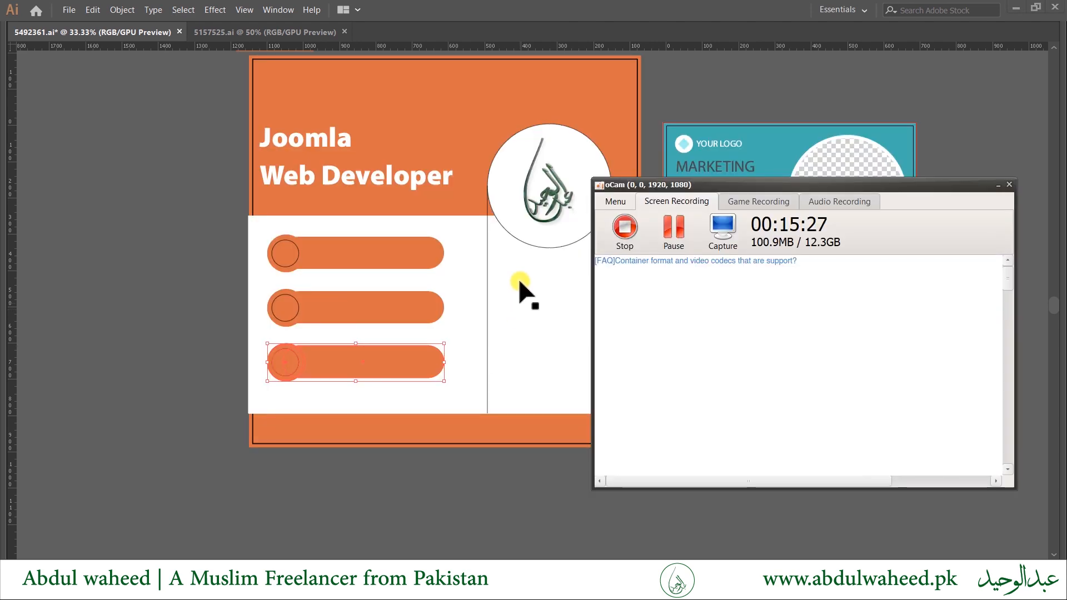
pyautogui.hotkey('alt', 'Tab')
pyautogui.hotkey('alt', 'Tab')
pyautogui.hotkey('alt', 'Tab')
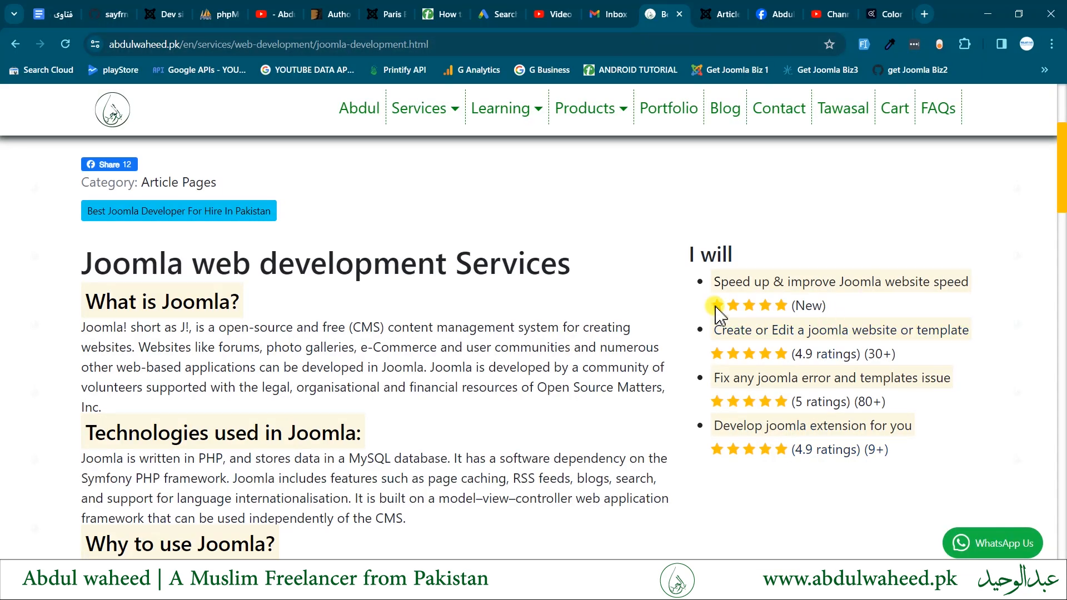
# Copy the 'Speed up & improve Joomla website speed' bullet from the Joomla services page.
pyautogui.moveTo(716, 284); pyautogui.dragTo(965, 278)
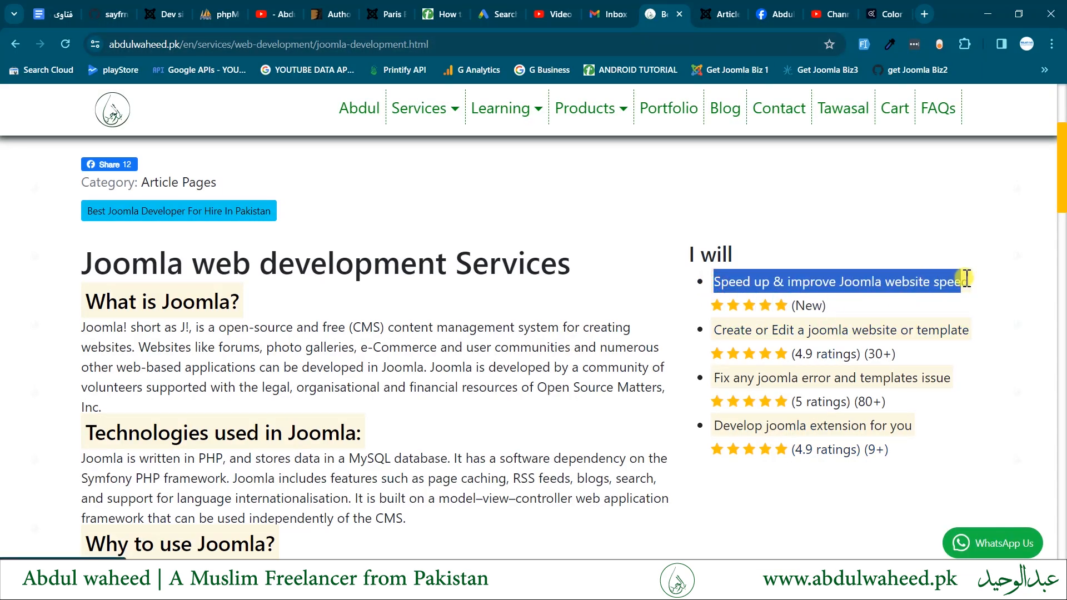
pyautogui.click(975, 281)
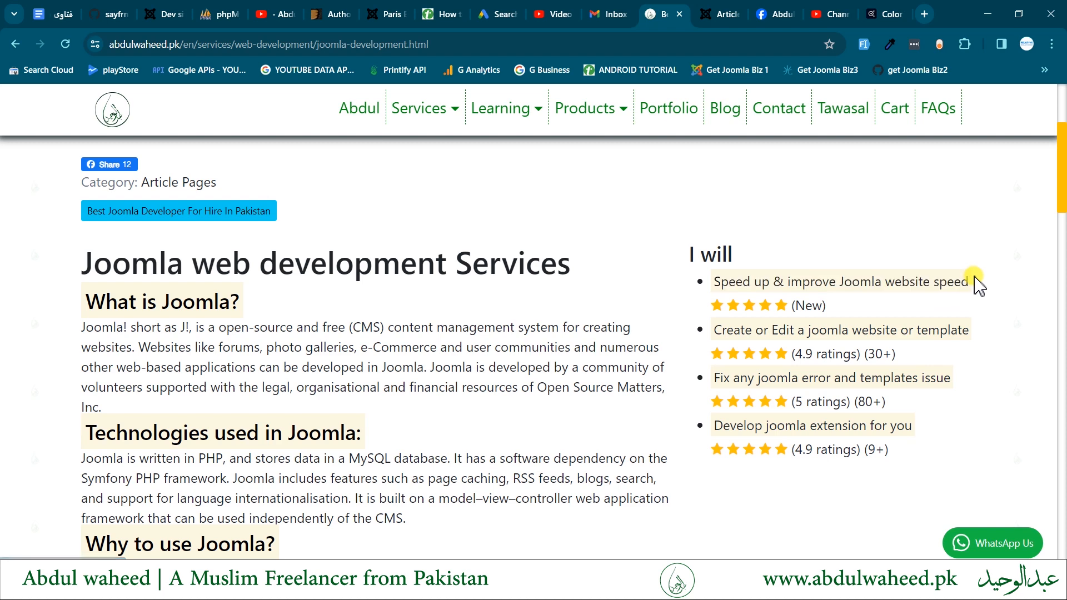
pyautogui.tripleClick(716, 282)
pyautogui.hotkey('ctrl', 'c')
pyautogui.hotkey('alt', 'Tab')
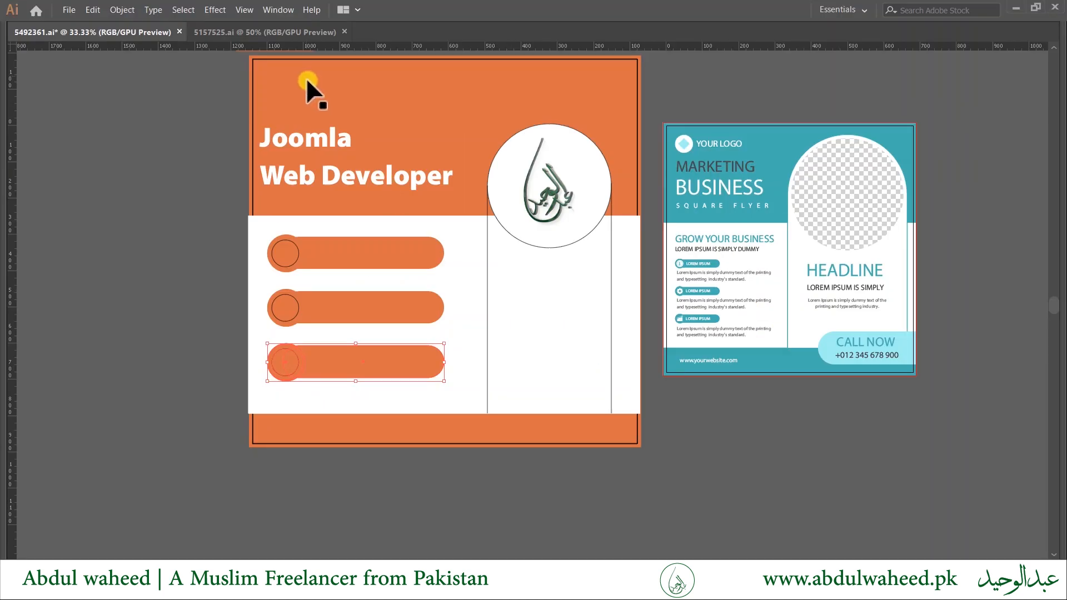
pyautogui.hotkey('alt', 'Tab')
pyautogui.click(358, 43)
pyautogui.hotkey('ctrl', 'v')
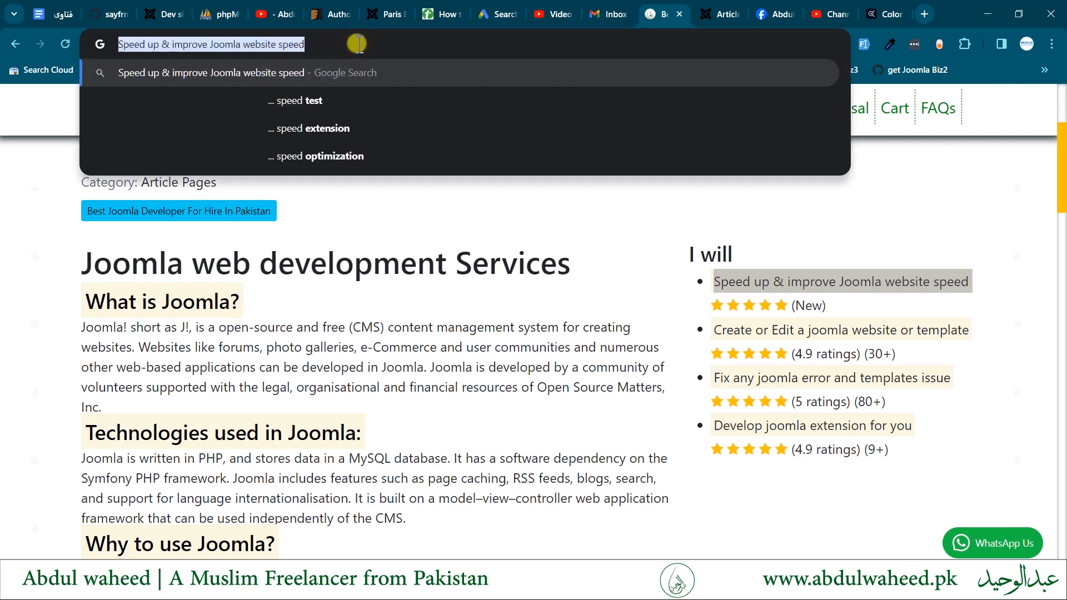
pyautogui.hotkey('alt', 'Tab')
pyautogui.click(309, 178)
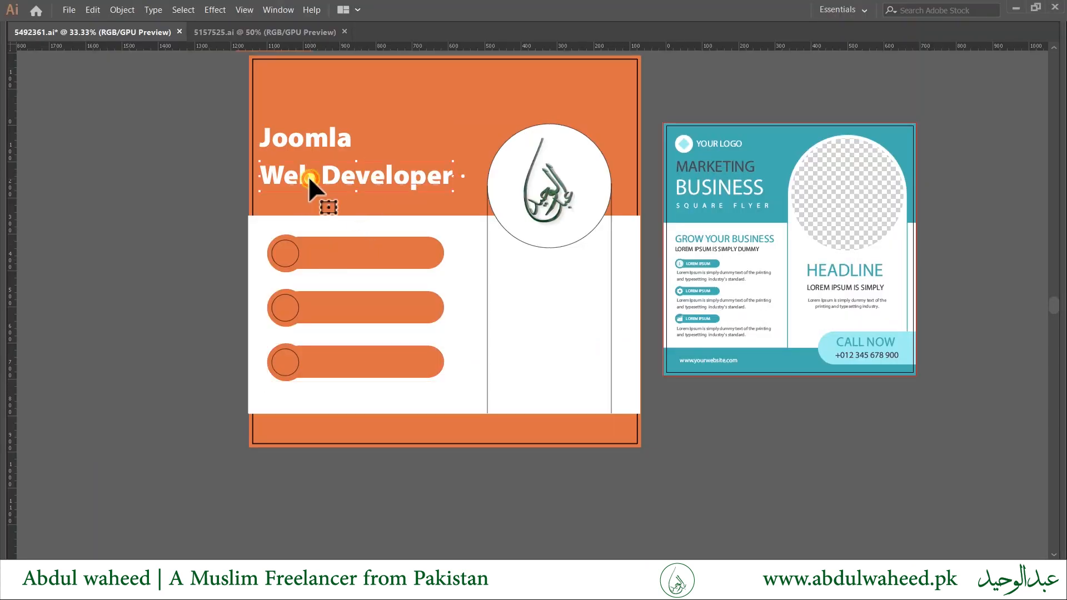
# Duplicate the Web Developer text and replace its wording with the copied service line.
pyautogui.moveTo(309, 179); pyautogui.dragTo(308, 257)
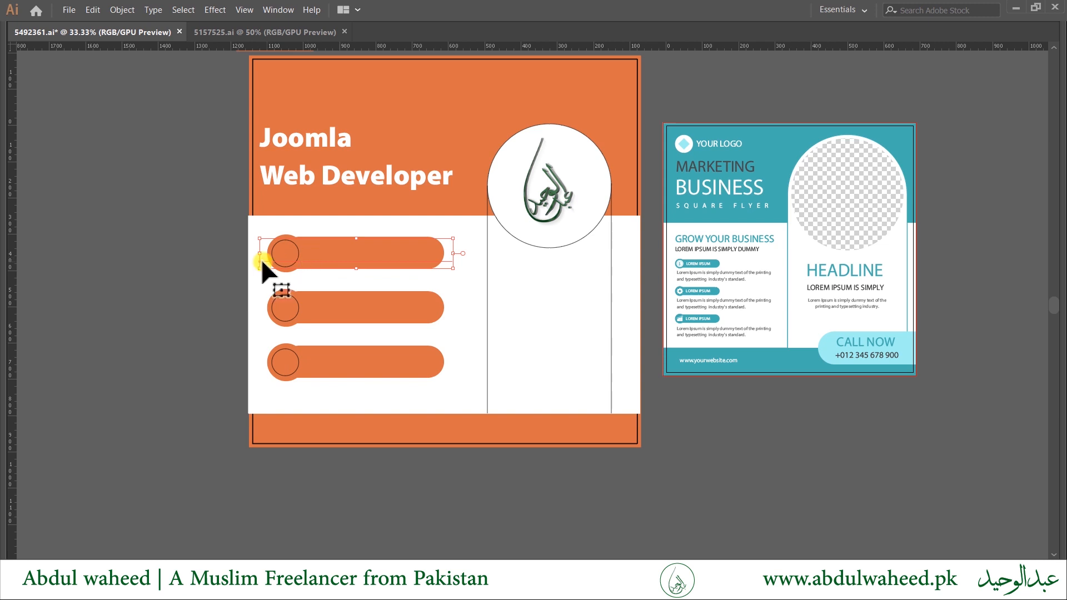
pyautogui.moveTo(266, 255); pyautogui.dragTo(110, 243)
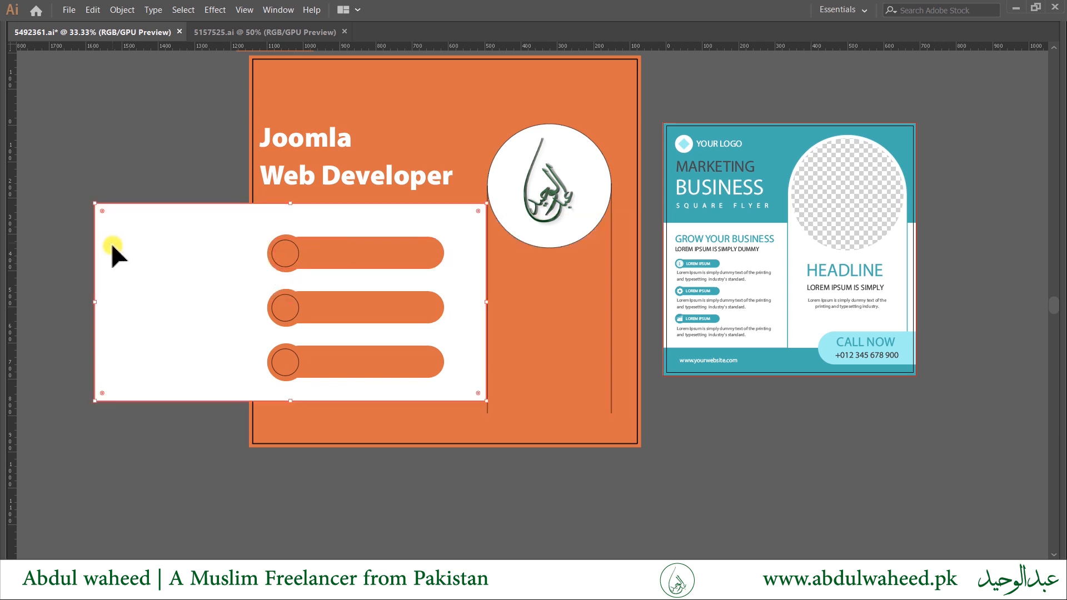
pyautogui.hotkey('ctrl', 'z')
pyautogui.hotkey('ctrl', 'z')
pyautogui.moveTo(369, 178); pyautogui.dragTo(187, 215)
pyautogui.tripleClick(187, 216)
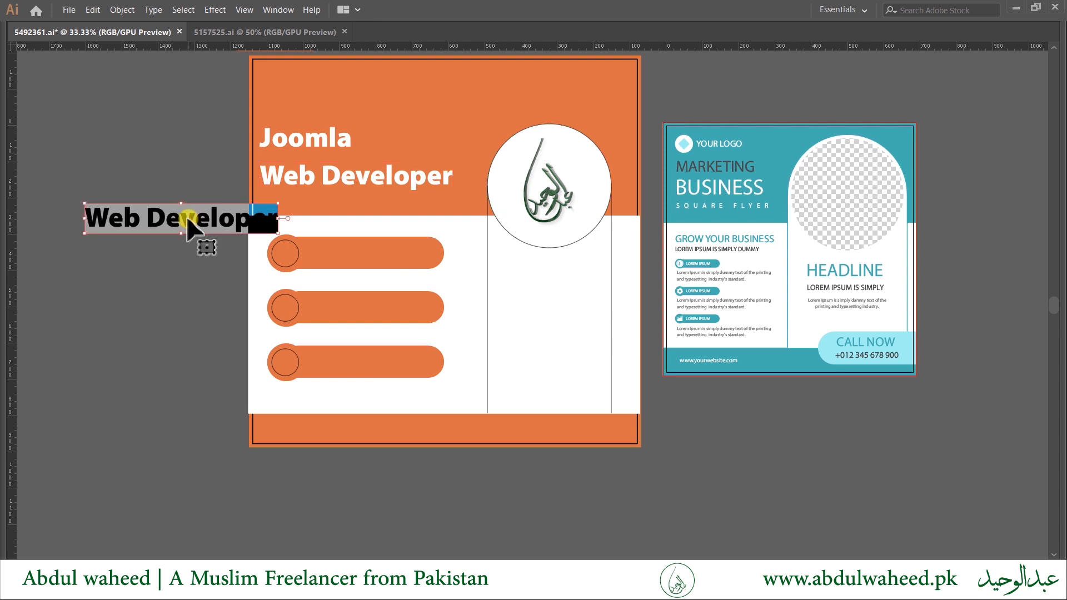
pyautogui.hotkey('ctrl', 'v')
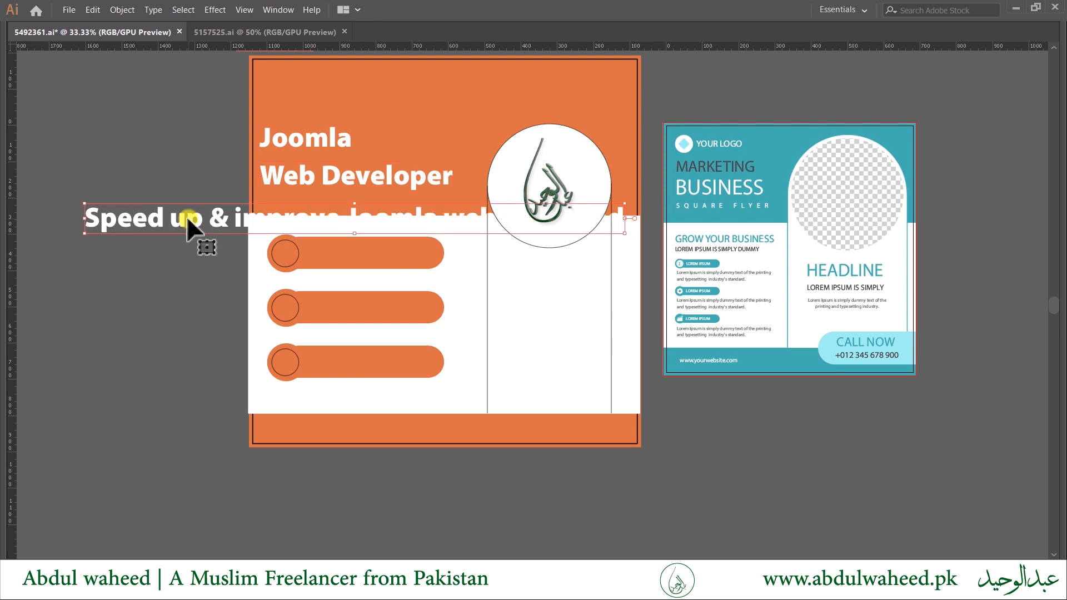
pyautogui.hotkey('ctrl', 'a')
pyautogui.keyDown('ctrl'); pyautogui.click(156, 335); pyautogui.keyUp('ctrl')
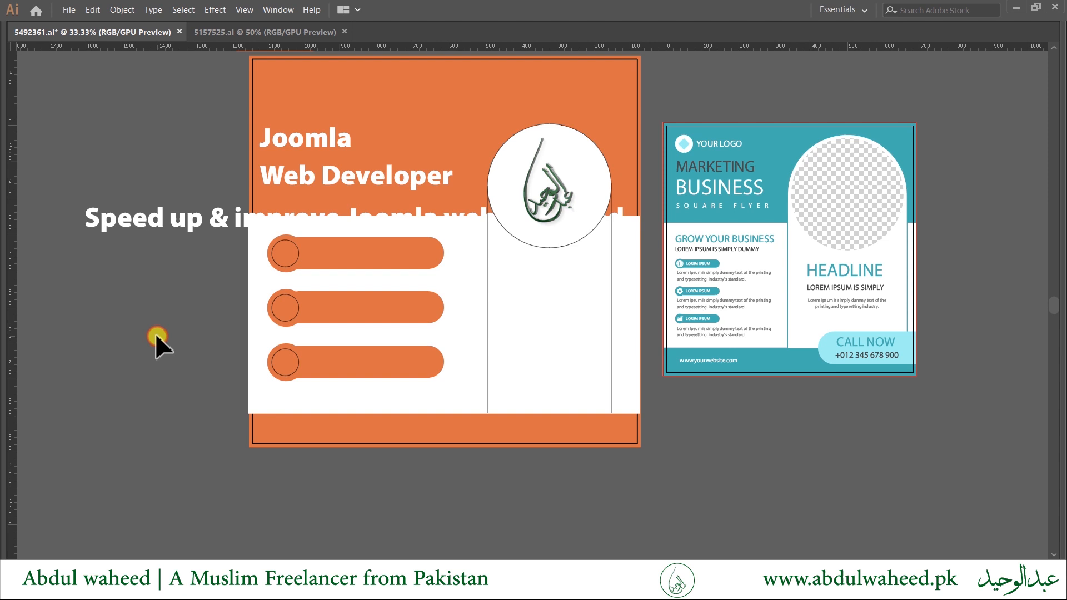
pyautogui.click(167, 223)
# Set the service line to Italic at 36 pt and move it onto the first orange pill.
pyautogui.press('Tab')
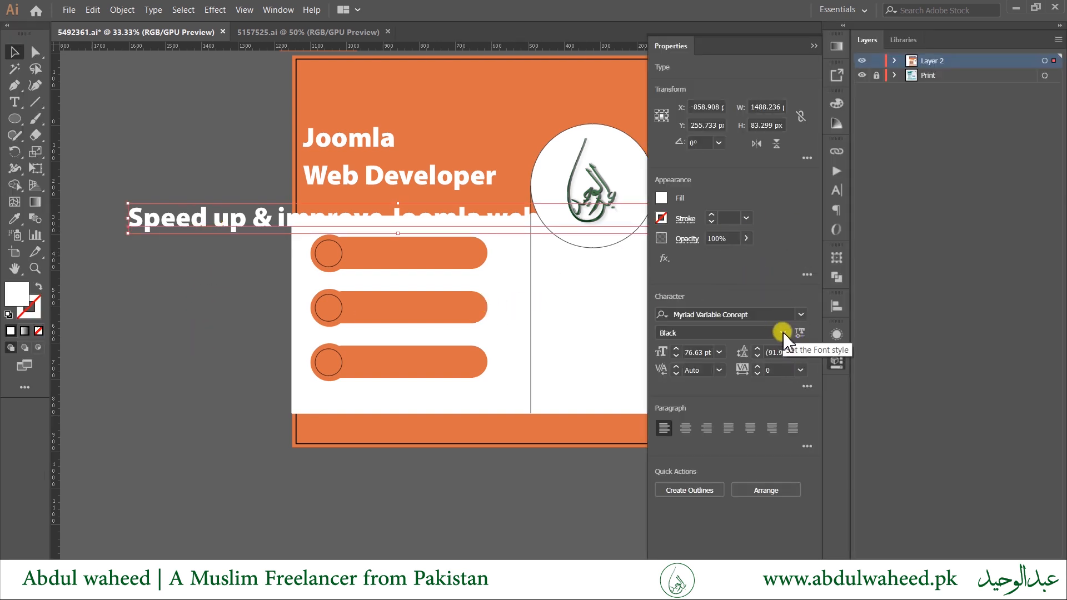
pyautogui.click(782, 333)
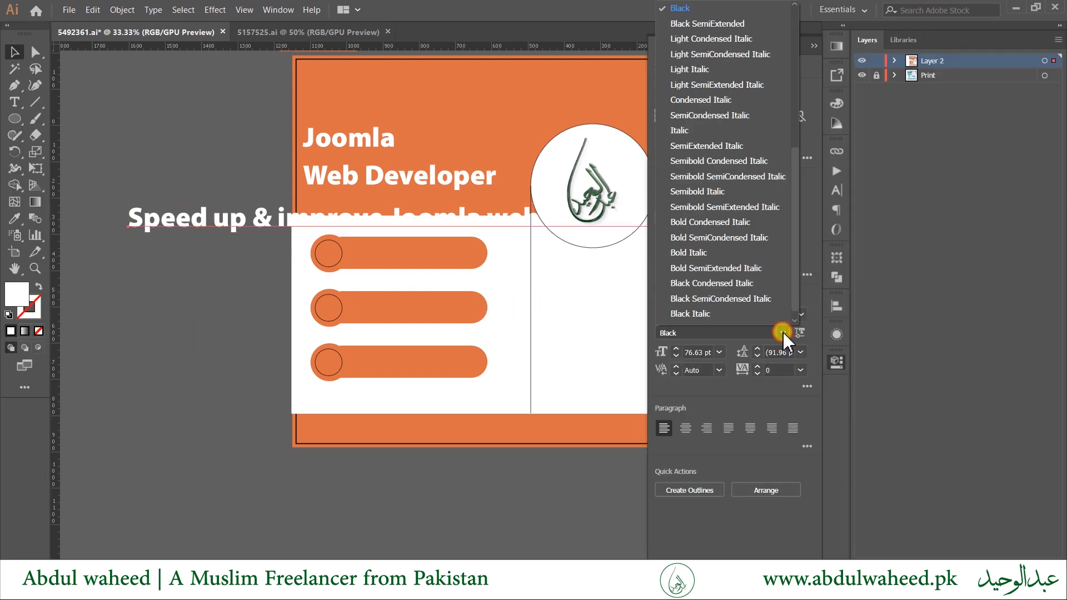
pyautogui.click(721, 133)
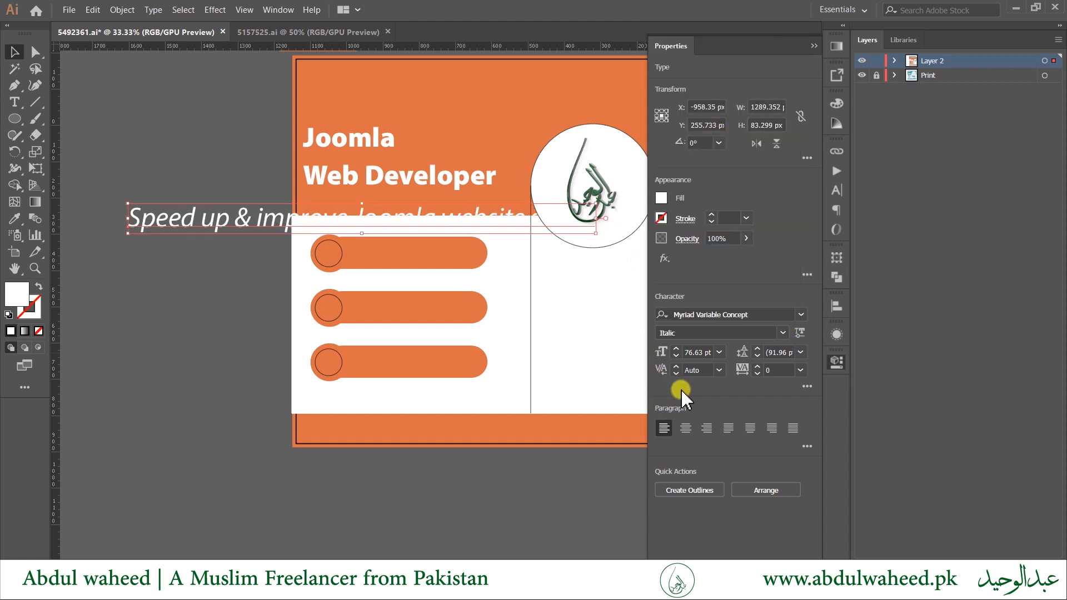
pyautogui.click(721, 351)
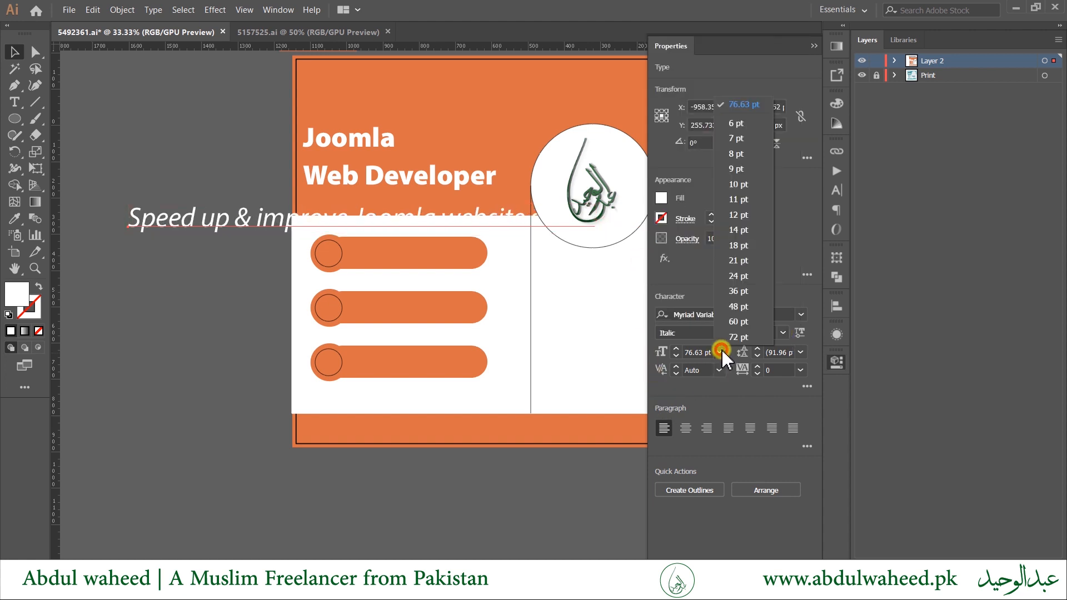
pyautogui.click(739, 291)
pyautogui.moveTo(250, 223); pyautogui.dragTo(447, 256)
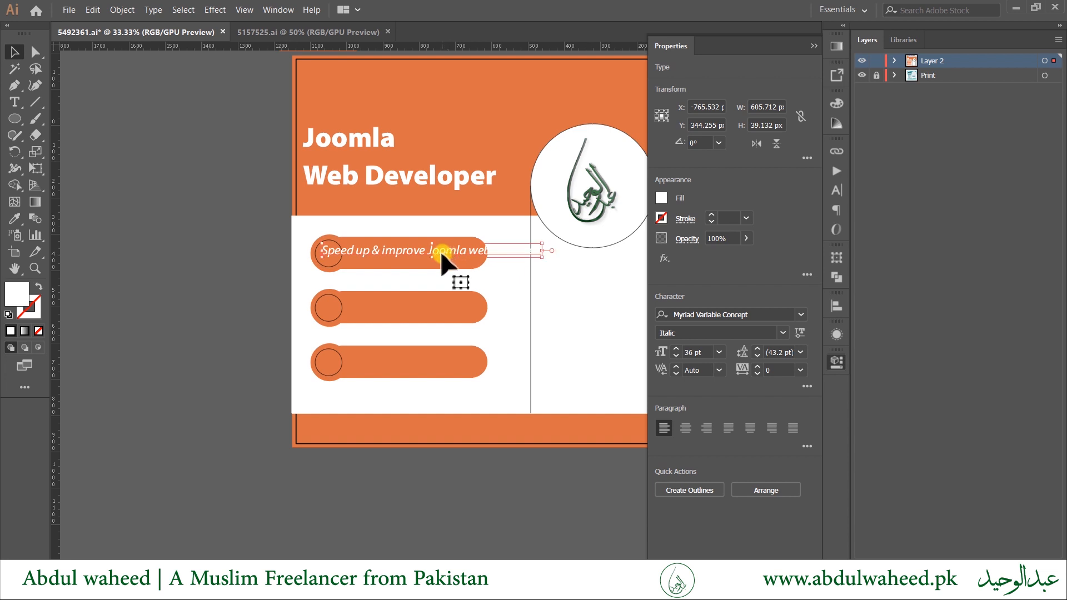
# Move the service line out of the pill and trim its wording to 'Speed up website'.
pyautogui.scroll(2, 441, 256)
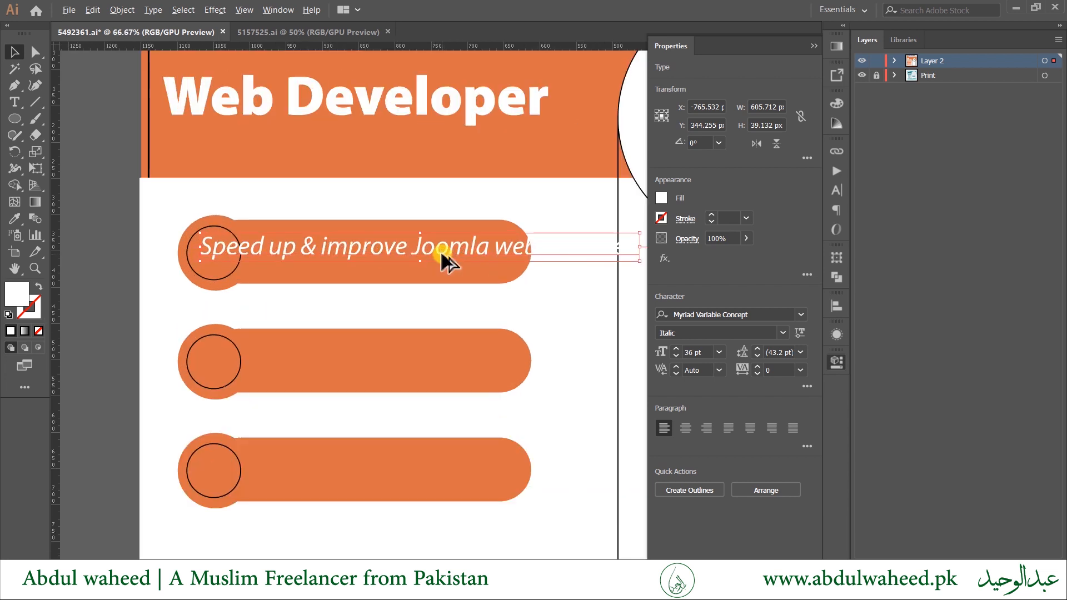
pyautogui.click(472, 278)
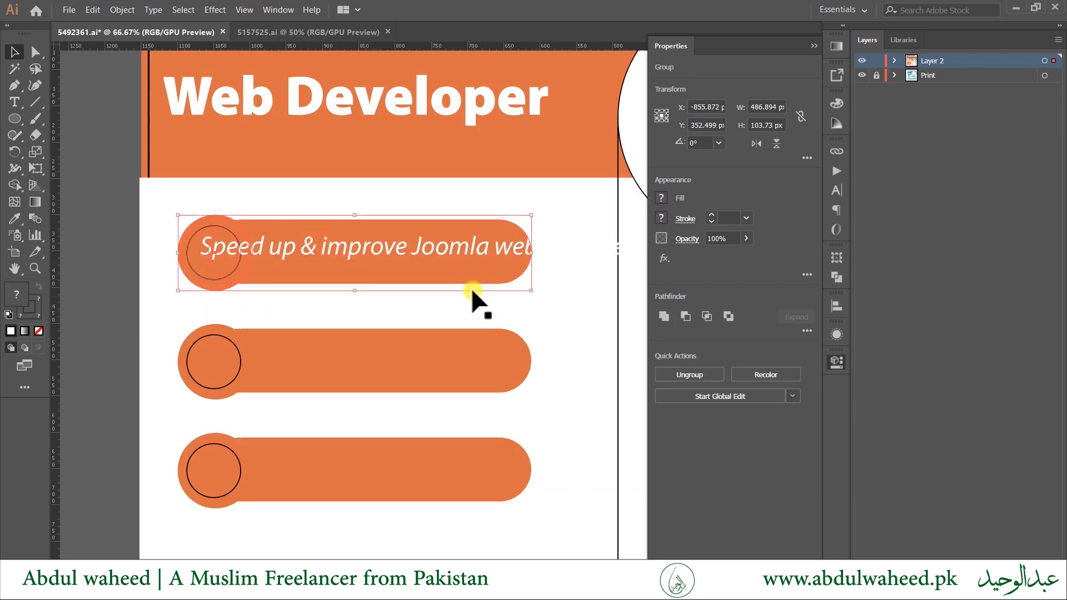
pyautogui.click(420, 248)
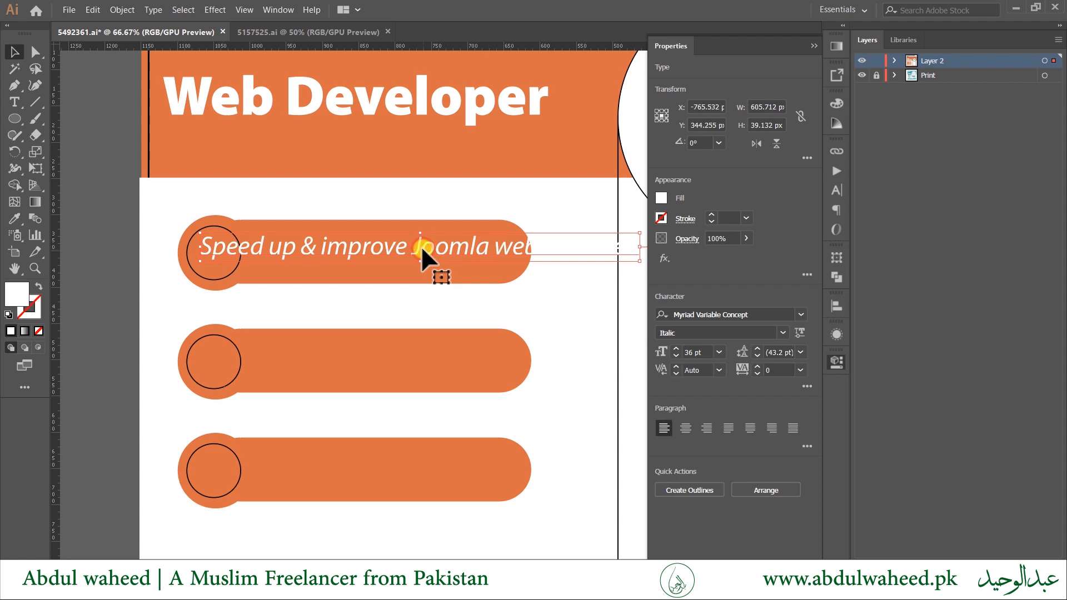
pyautogui.moveTo(421, 248); pyautogui.dragTo(351, 154)
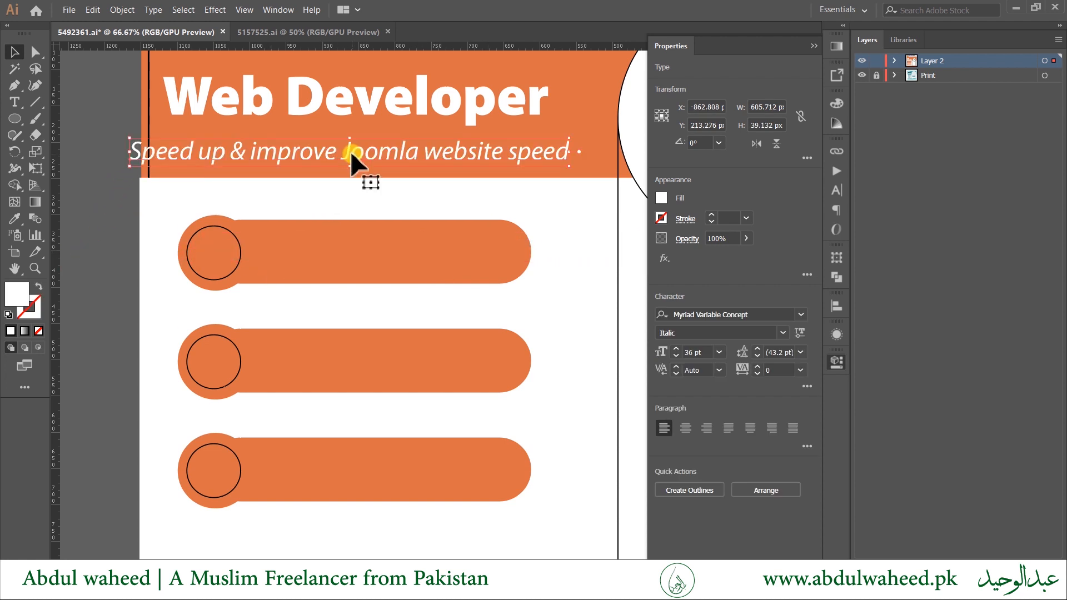
pyautogui.doubleClick(294, 153)
pyautogui.hotkey('ctrl', 'a')
pyautogui.click(295, 152)
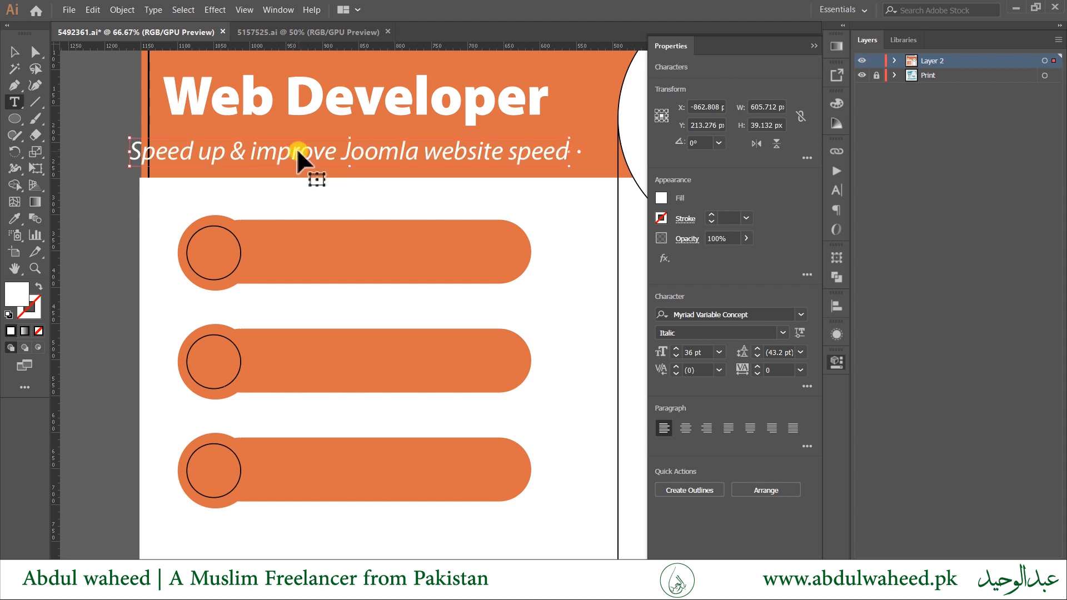
pyautogui.hotkey('ctrl', 'shift', 'Left')
pyautogui.hotkey('ctrl', 'shift', 'Left')
pyautogui.press('BackSpace')
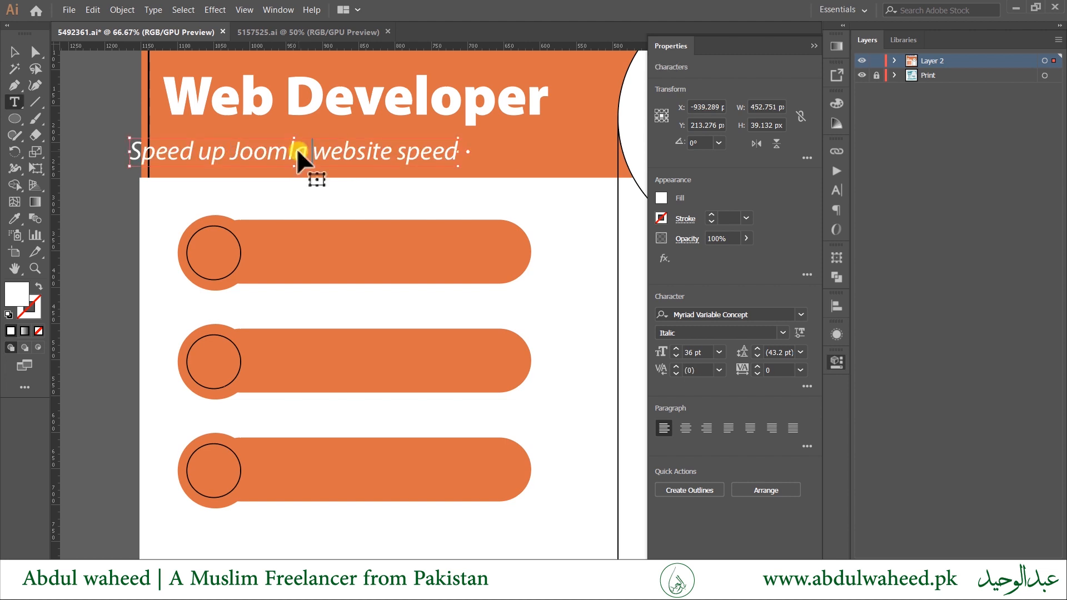
pyautogui.doubleClick(300, 157)
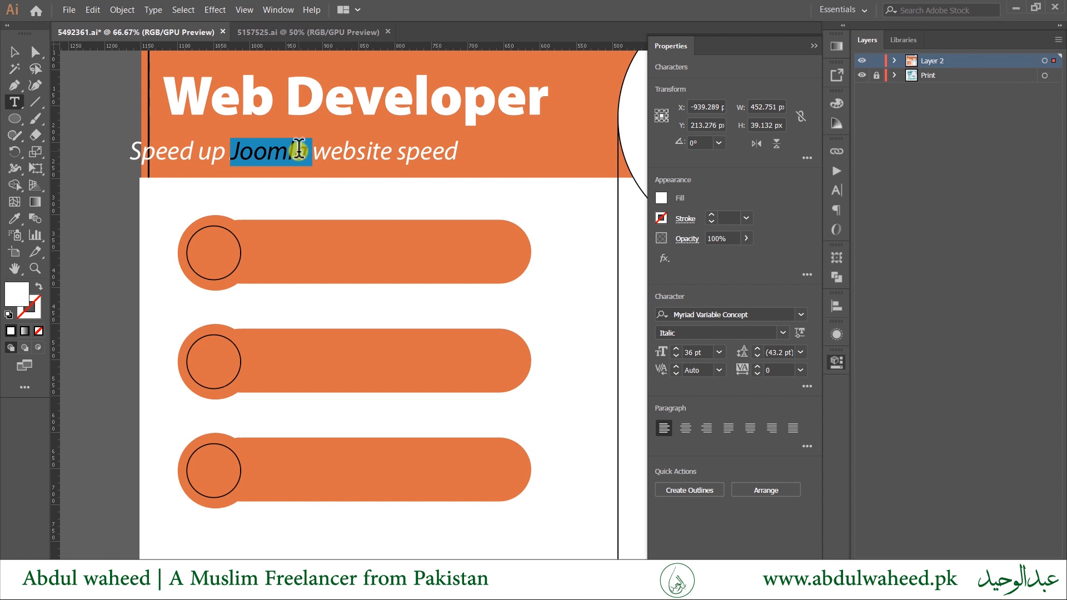
pyautogui.click(298, 150)
pyautogui.hotkey('ctrl', 'shift', 'Left')
pyautogui.press('BackSpace')
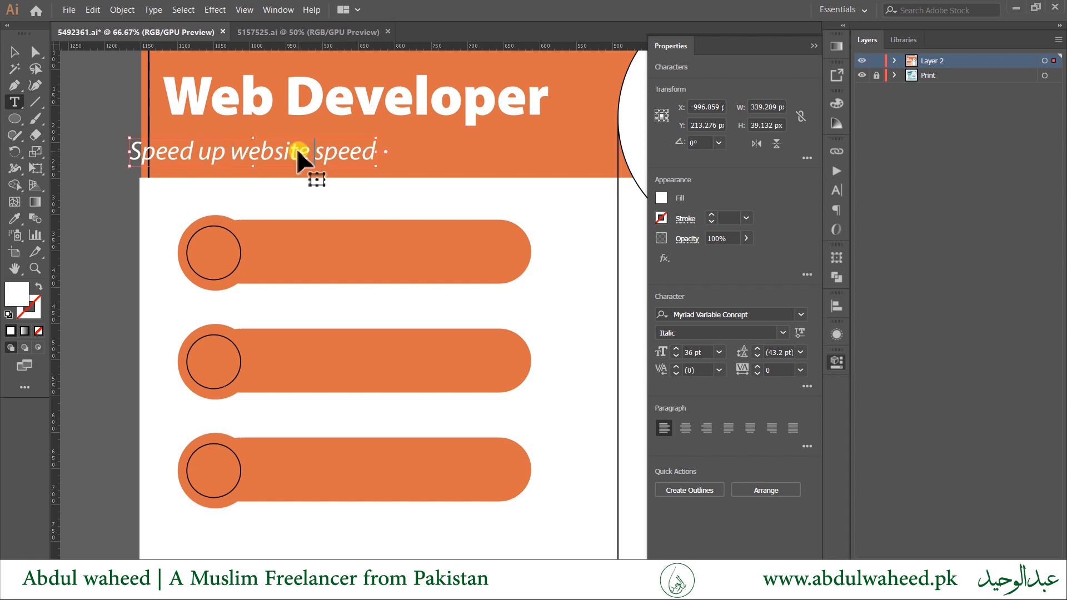
pyautogui.hotkey('ctrl', 'shift', 'Left')
pyautogui.press('BackSpace')
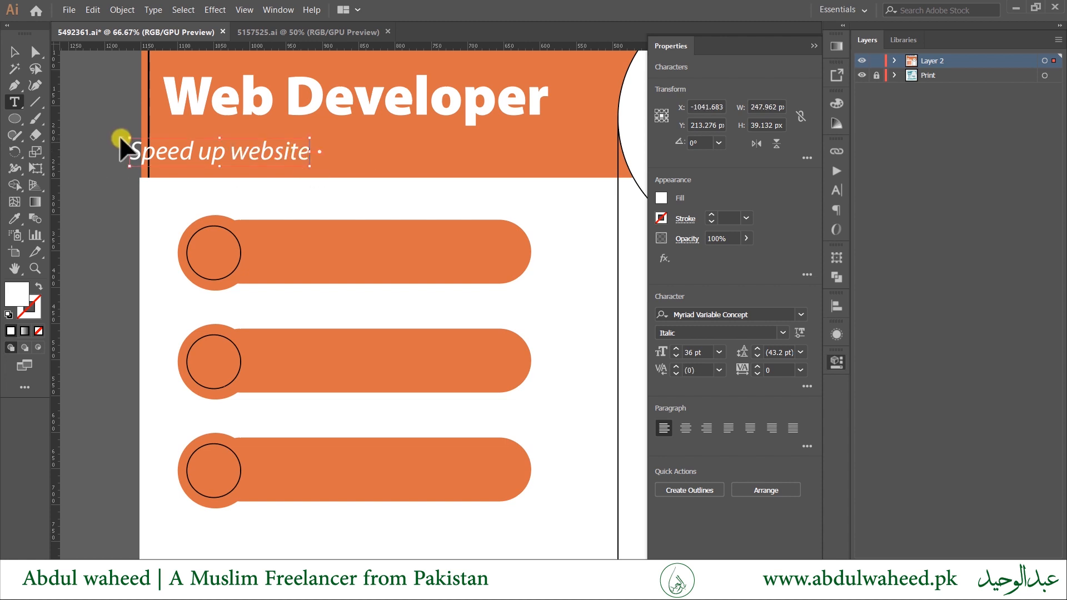
pyautogui.press('Escape')
# Place 'Speed up website' on the first pill and duplicate it onto the other two pills.
pyautogui.moveTo(249, 161); pyautogui.dragTo(402, 366)
pyautogui.hotkey('ctrl', 'd')
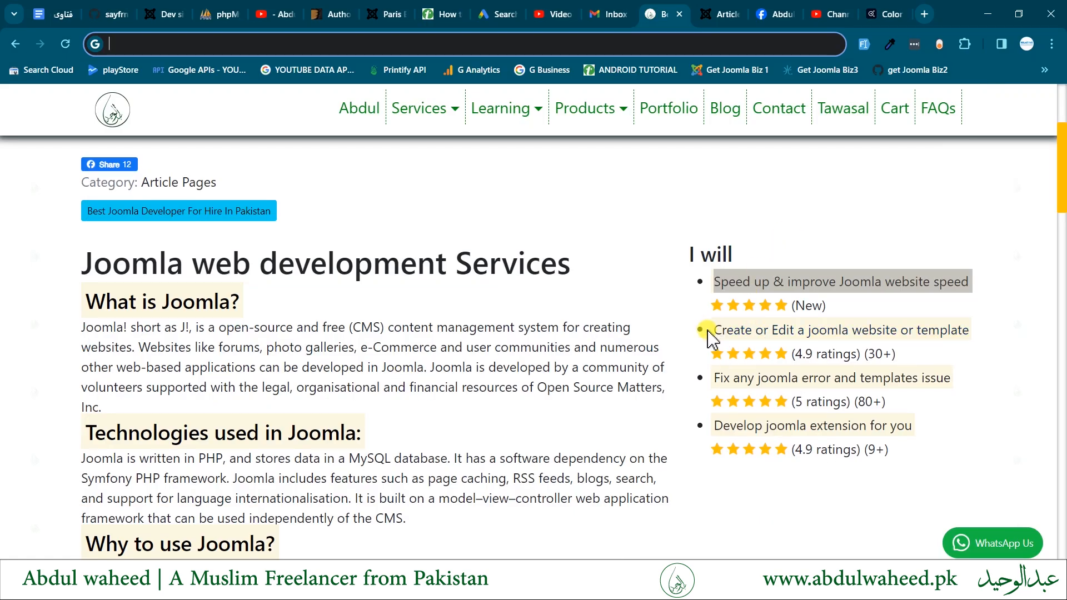
pyautogui.moveTo(709, 331); pyautogui.dragTo(968, 330)
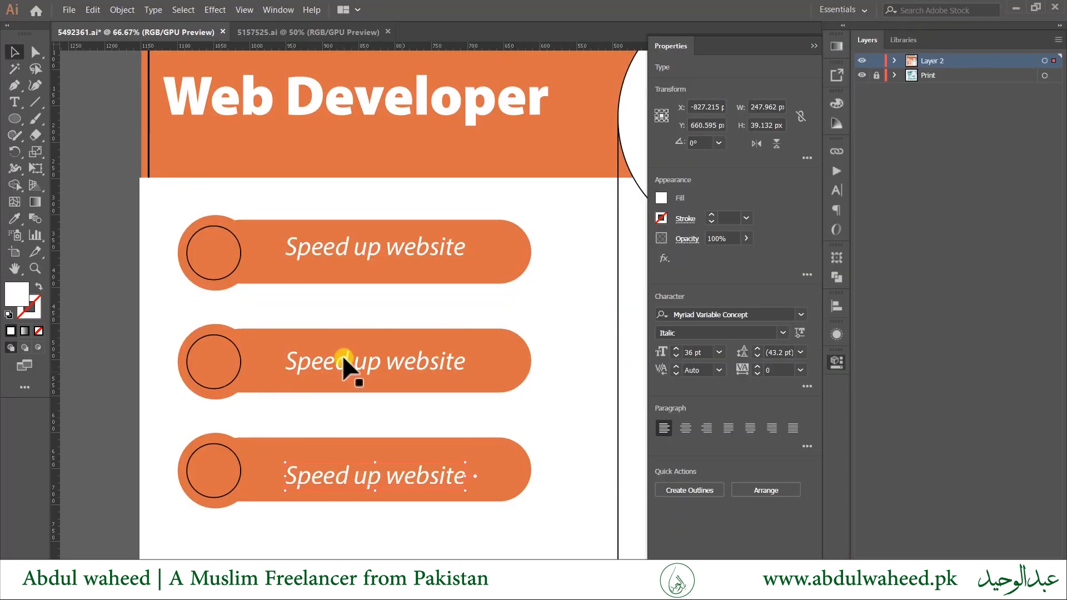
# Retype the lower two pill labels as 'Design Template' and 'Fix Error / Debugging'.
pyautogui.tripleClick(332, 364)
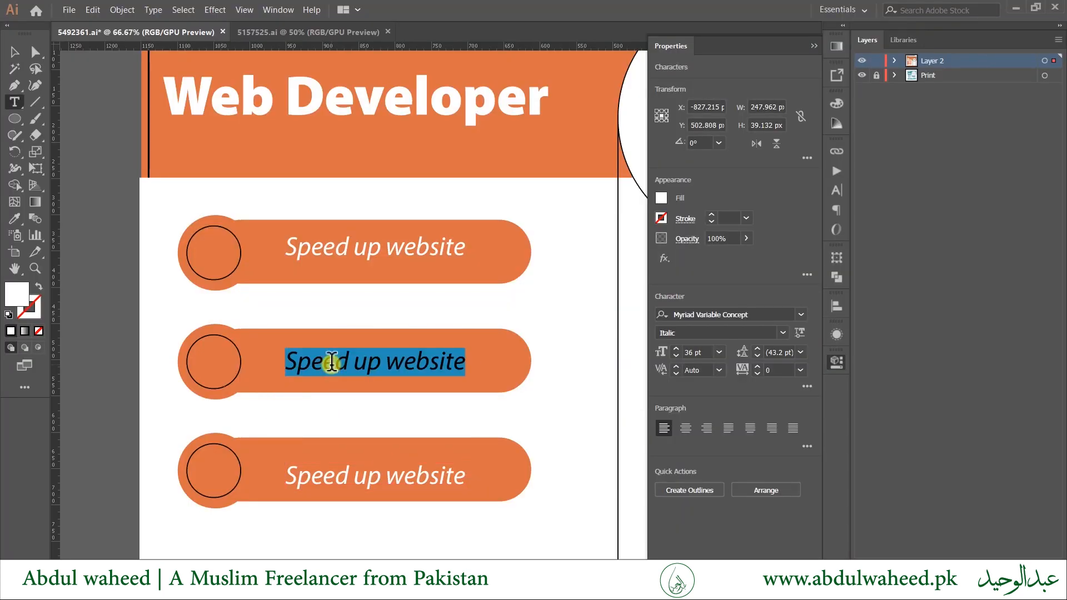
pyautogui.write('Deve')
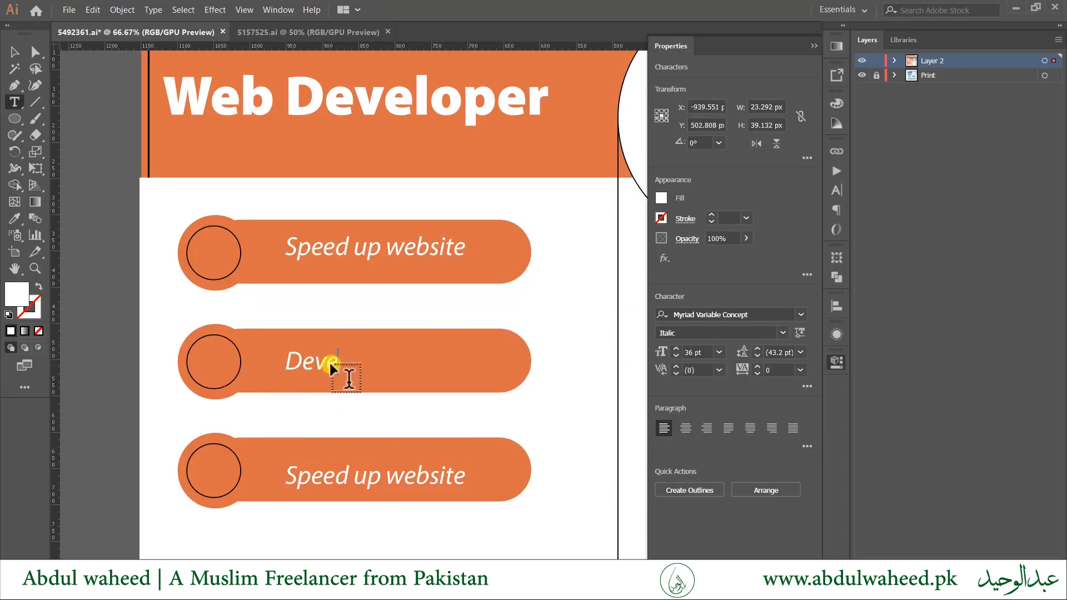
pyautogui.write('lo')
pyautogui.doubleClick(332, 361)
pyautogui.write('emplate')
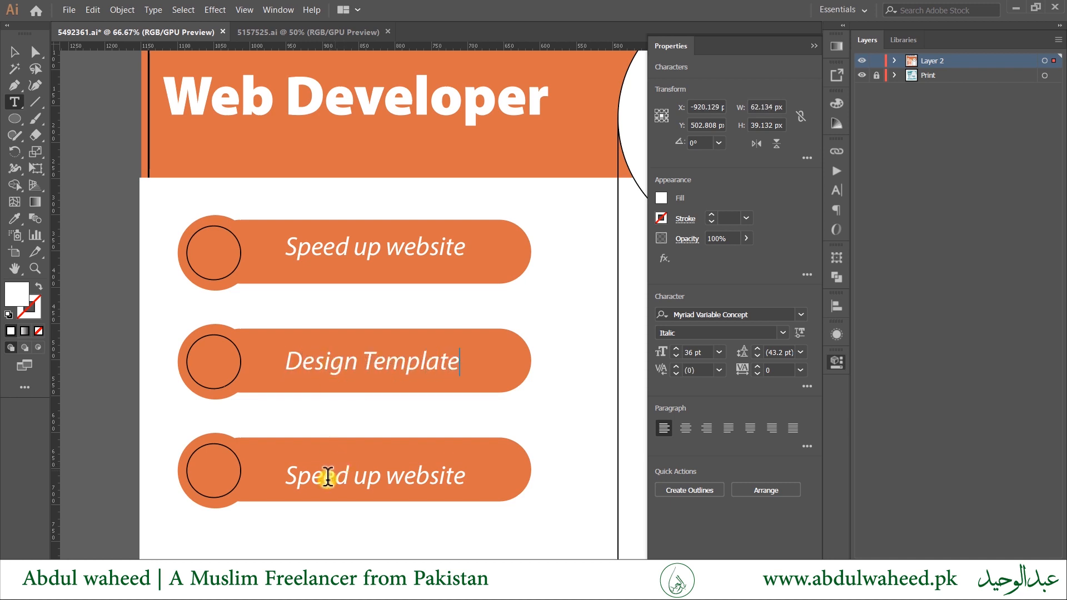
pyautogui.tripleClick(325, 481)
pyautogui.write('Fix ')
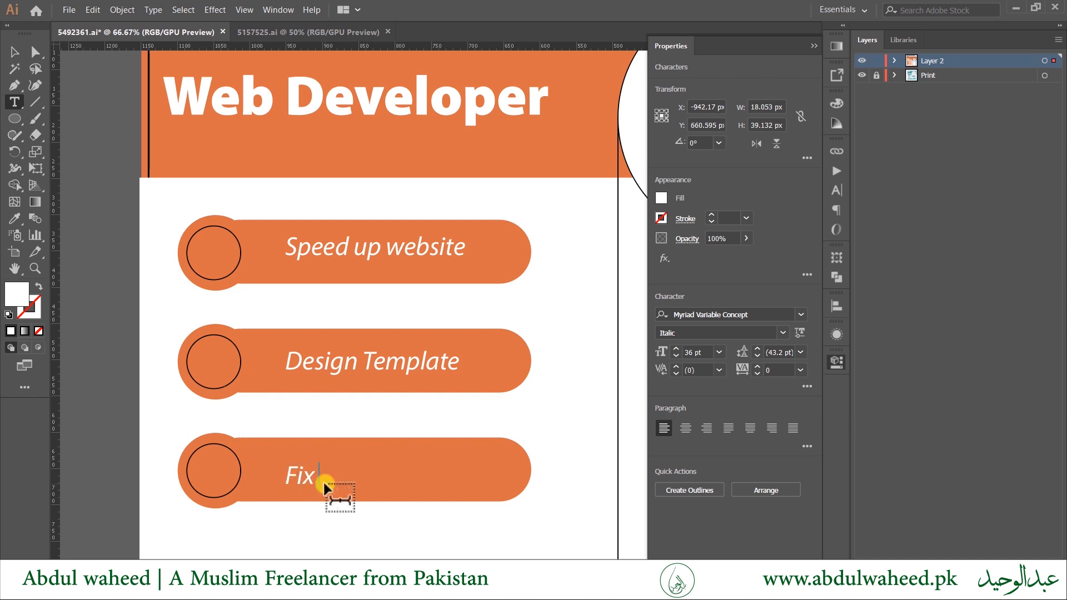
pyautogui.write('Error / Debugging')
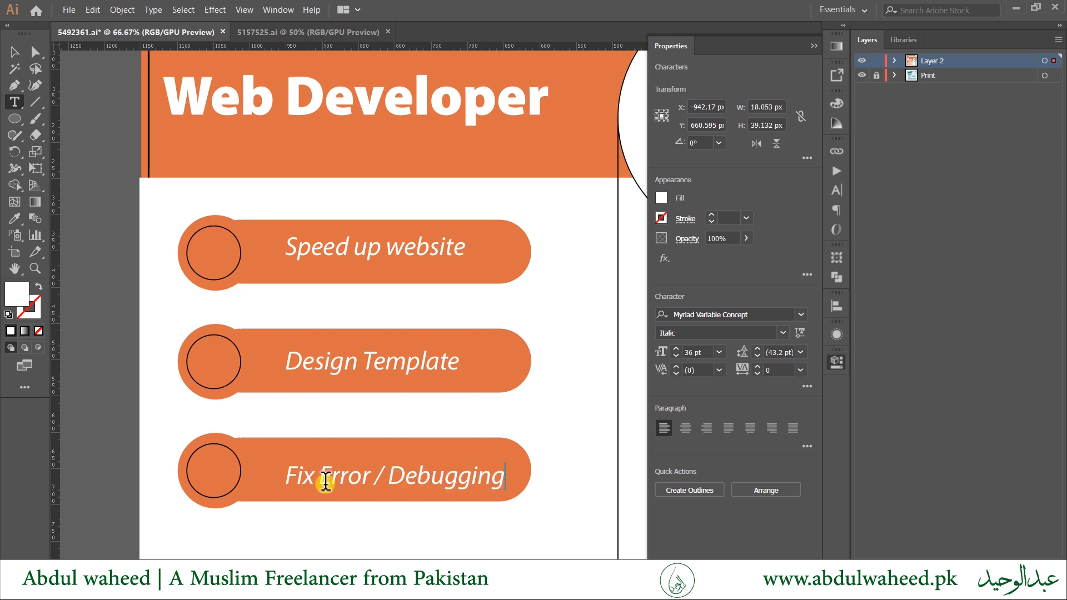
pyautogui.click(113, 321)
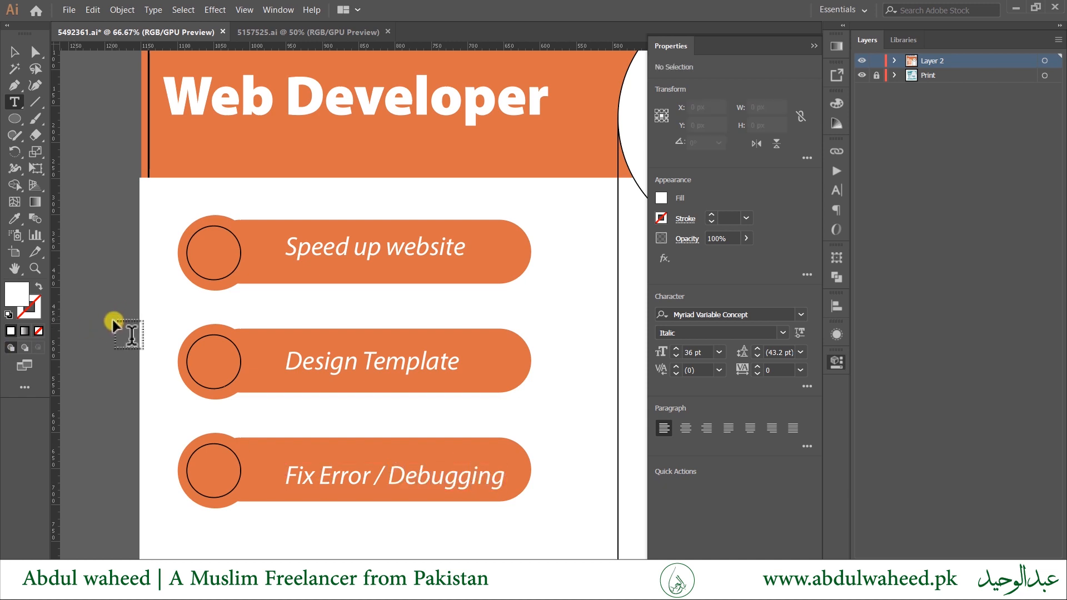
pyautogui.press('v')
pyautogui.scroll(-2, 91, 361)
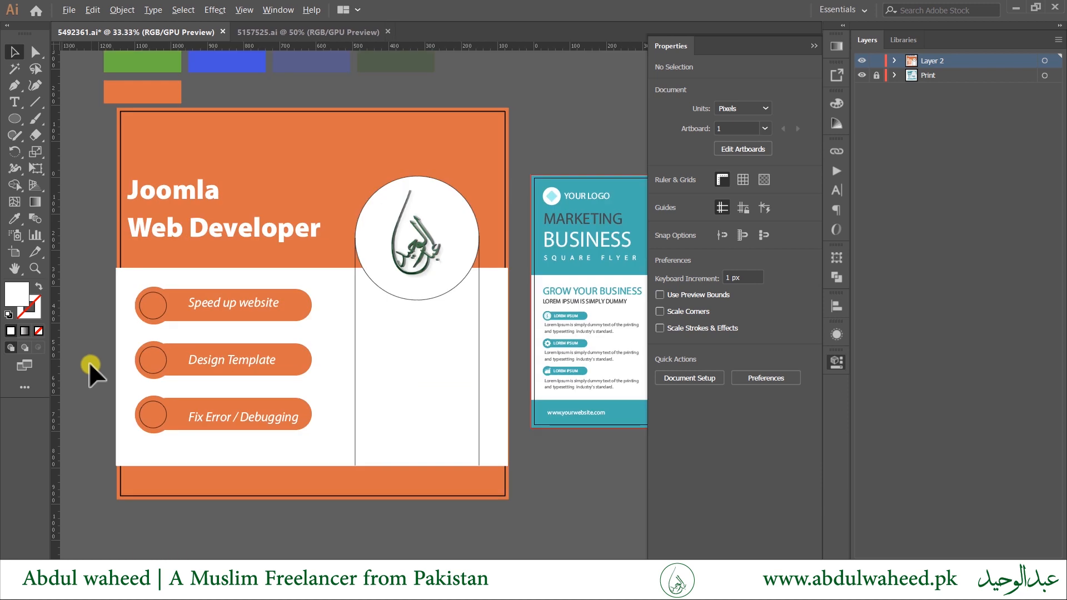
# Select only the three service labels and centre them horizontally on one another.
pyautogui.click(260, 408)
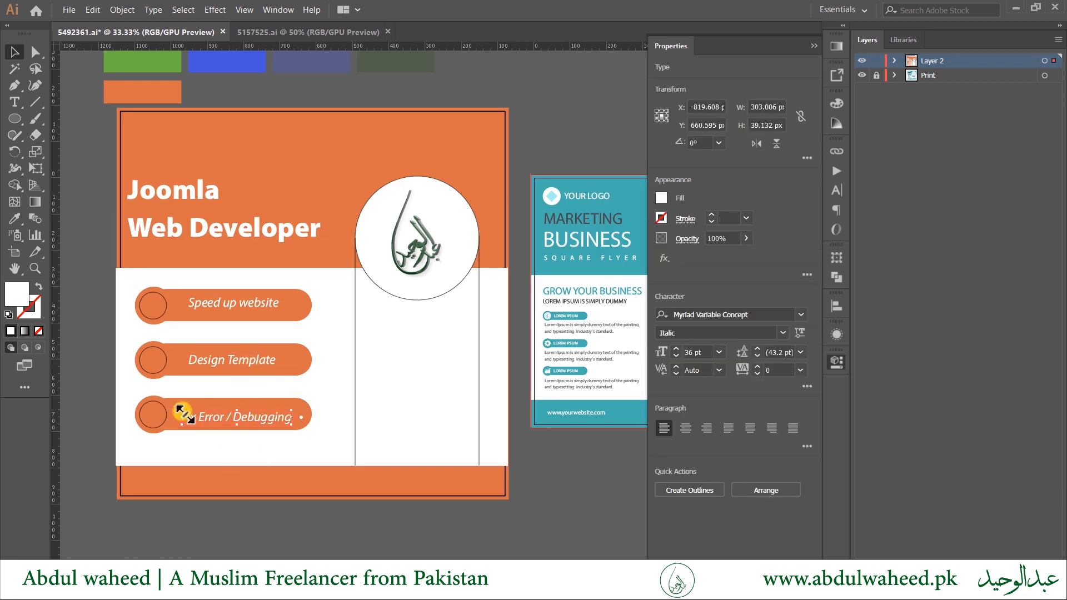
pyautogui.moveTo(101, 280); pyautogui.dragTo(238, 447)
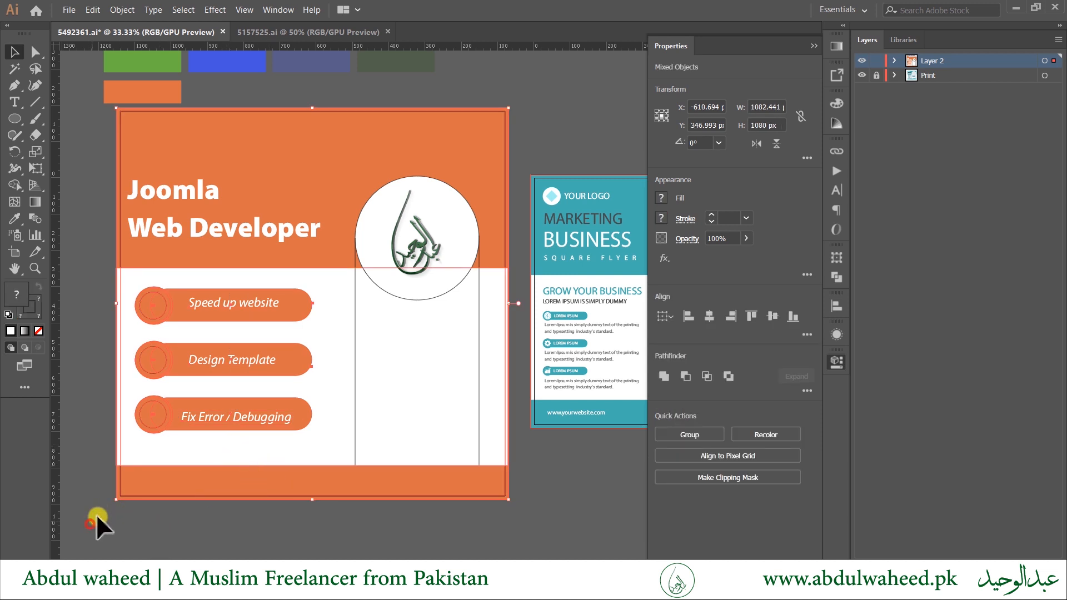
pyautogui.keyDown('shift'); pyautogui.click(157, 454); pyautogui.keyUp('shift')
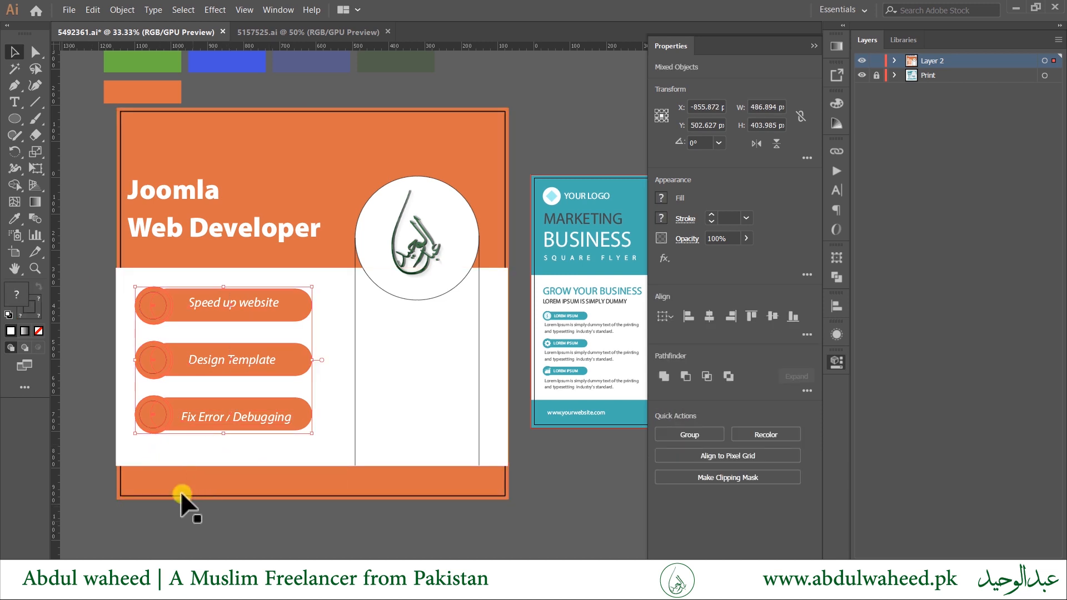
pyautogui.keyDown('shift'); pyautogui.click(145, 412); pyautogui.keyUp('shift')
pyautogui.keyDown('shift'); pyautogui.click(155, 371); pyautogui.keyUp('shift')
pyautogui.keyDown('shift'); pyautogui.click(161, 309); pyautogui.keyUp('shift')
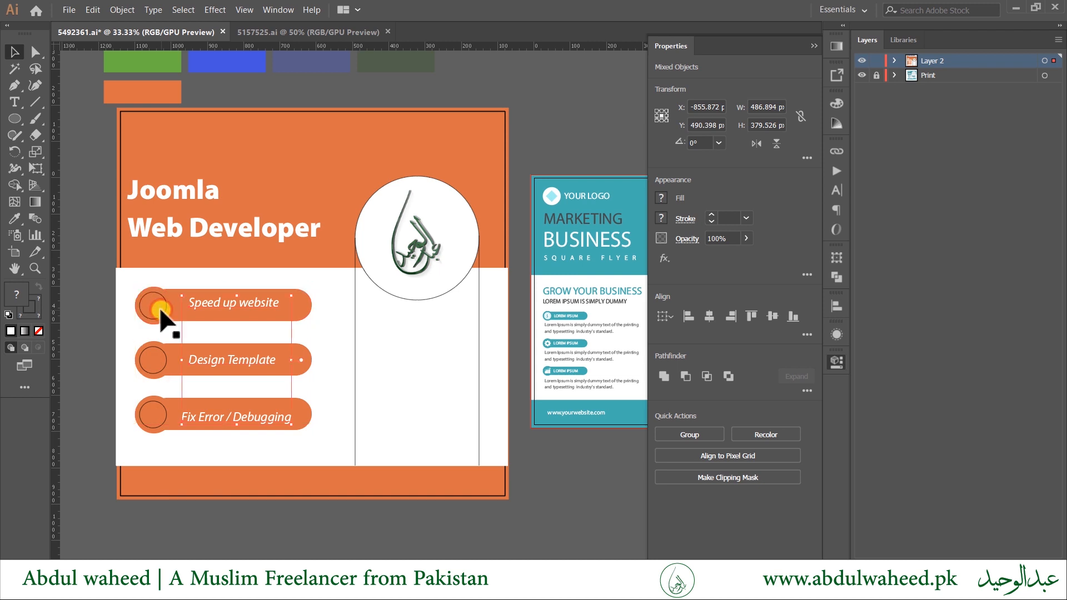
pyautogui.click(709, 487)
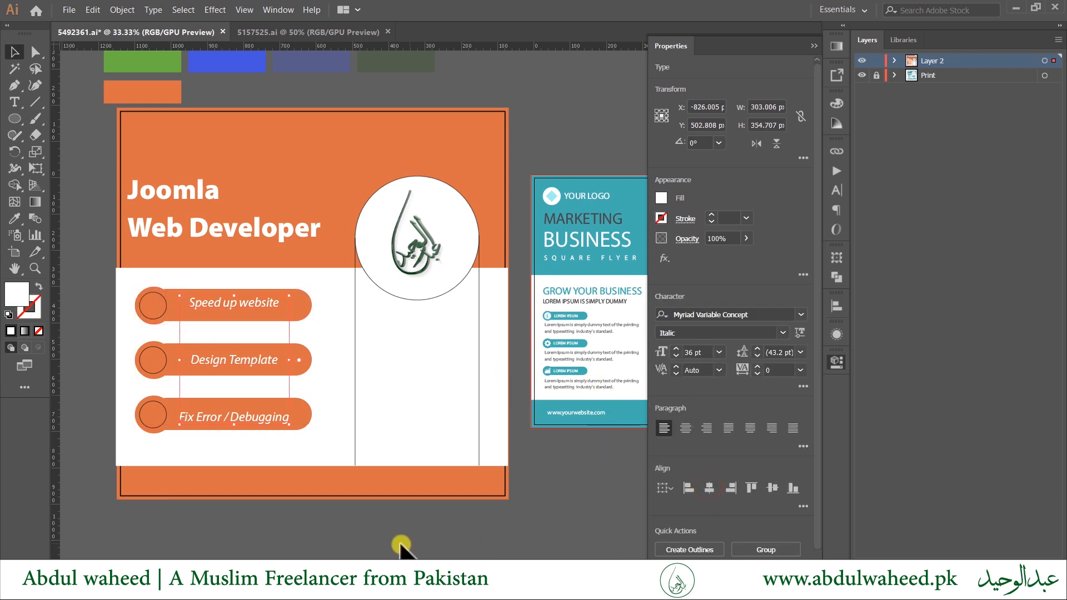
pyautogui.click(416, 520)
# Copy a label into the bottom orange band and retype it as the website address.
pyautogui.press('Tab')
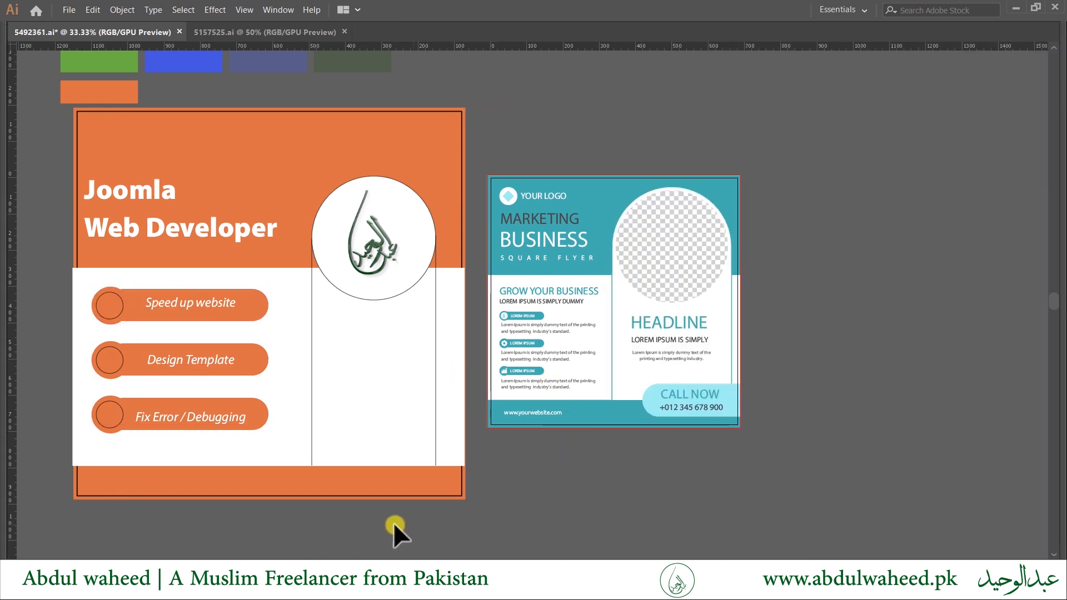
pyautogui.moveTo(178, 422); pyautogui.dragTo(171, 483)
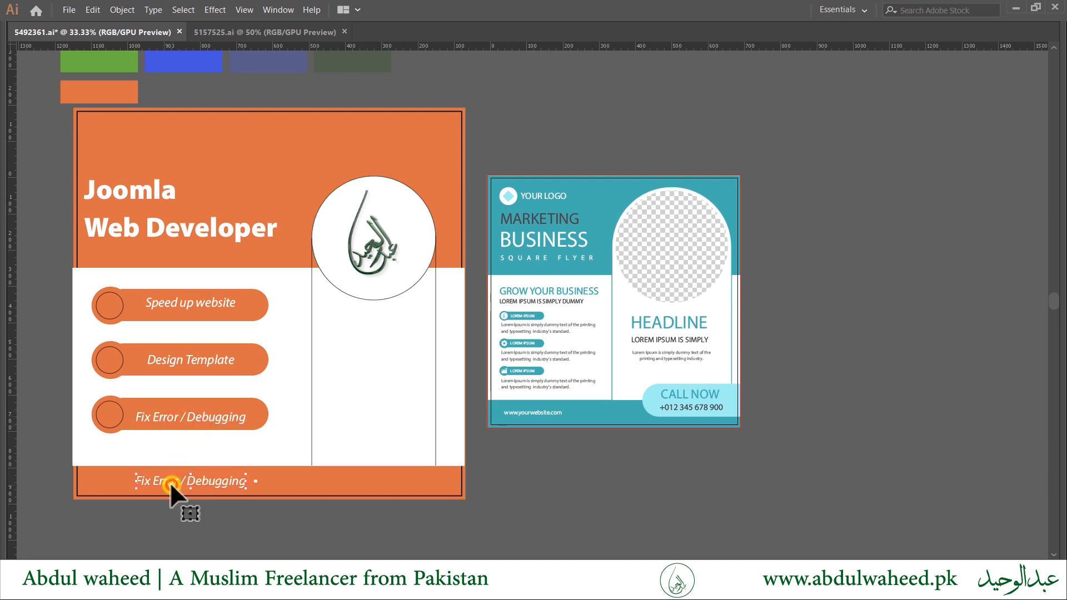
pyautogui.tripleClick(170, 482)
pyautogui.write('www.abdulwaheed.pk')
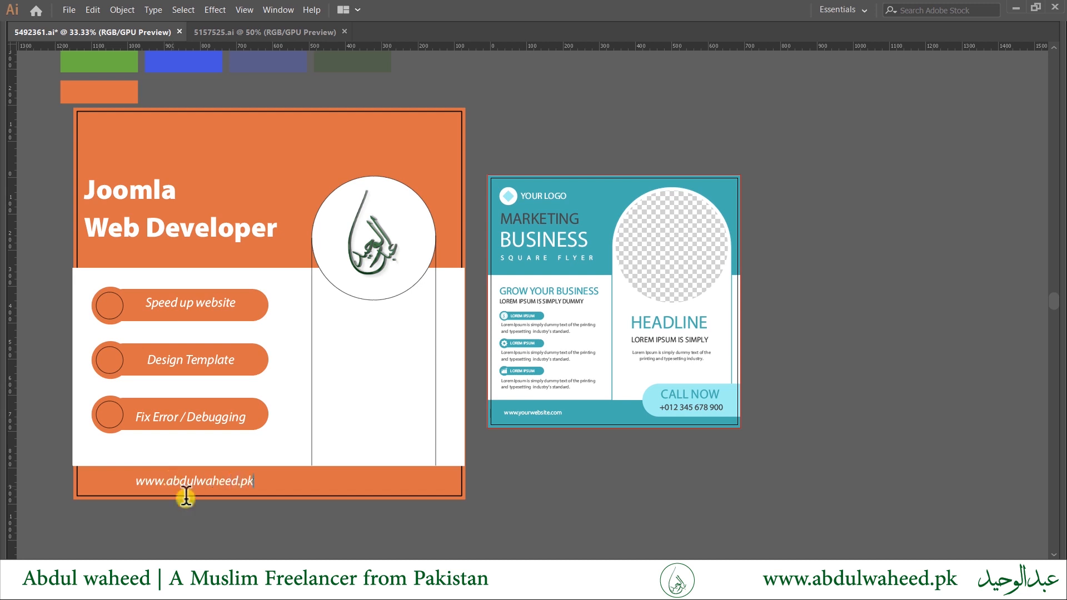
pyautogui.press('Escape')
pyautogui.click(253, 305)
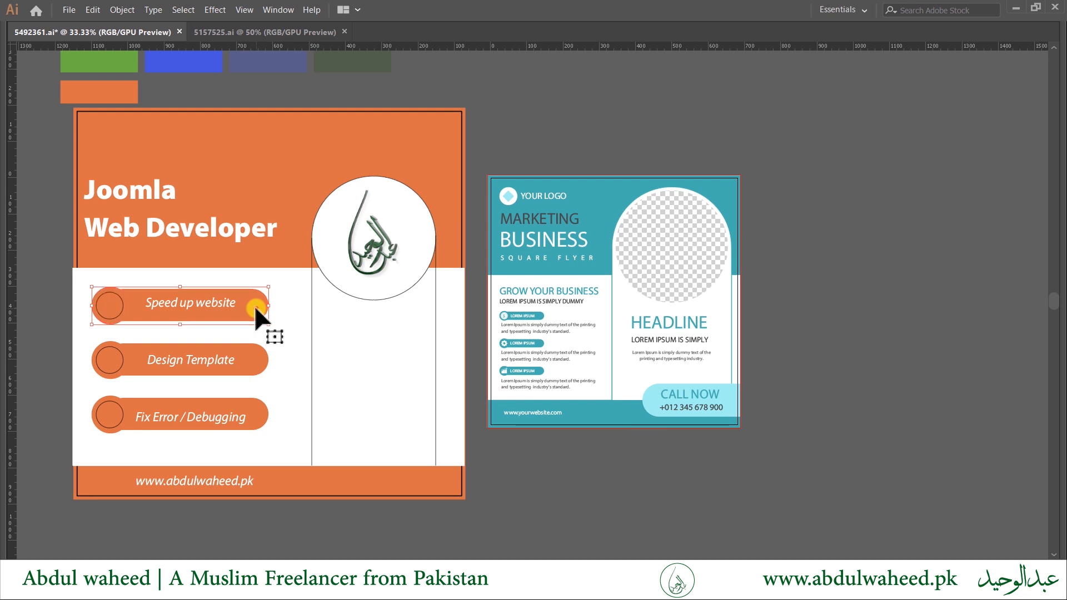
# Copy the pill's rounded bar out of its compound shape and paste it onto the card's lower area.
pyautogui.doubleClick(254, 305)
pyautogui.doubleClick(253, 307)
pyautogui.click(216, 310)
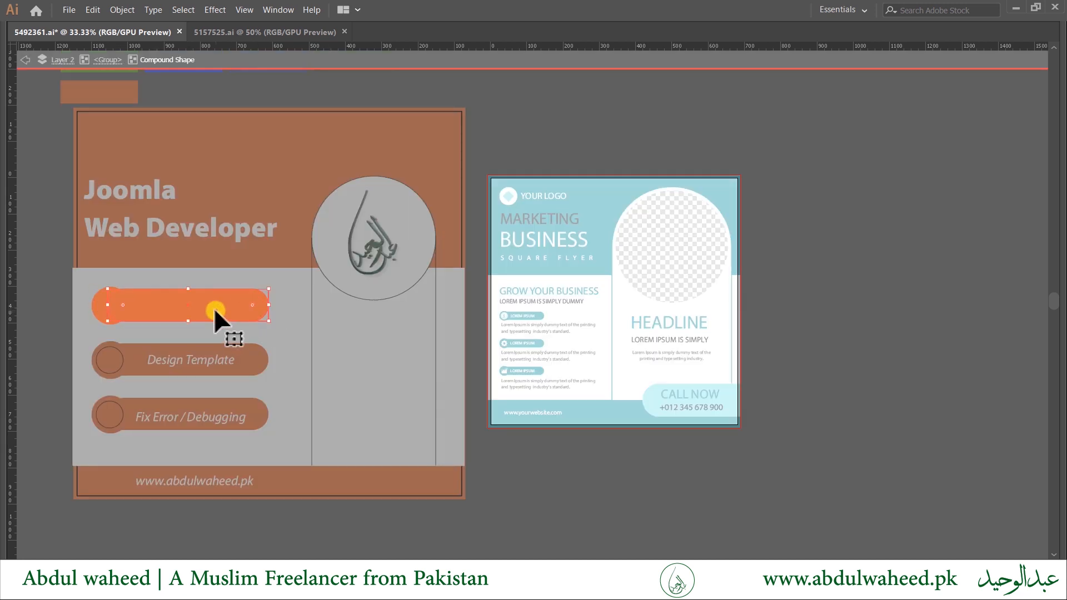
pyautogui.doubleClick(473, 514)
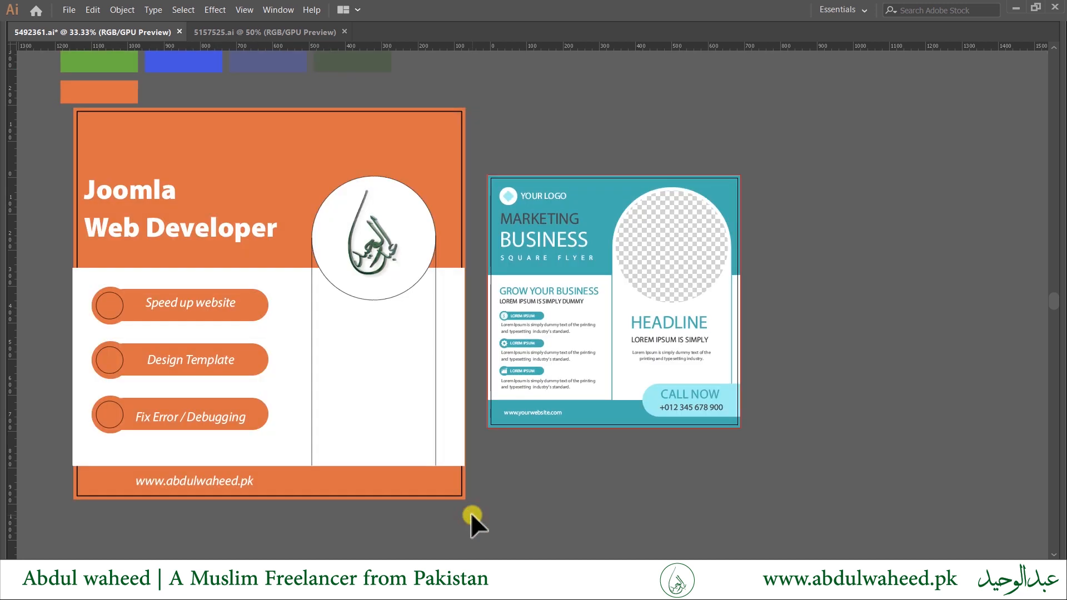
pyautogui.hotkey('ctrl', 'v')
pyautogui.moveTo(488, 302); pyautogui.dragTo(350, 458)
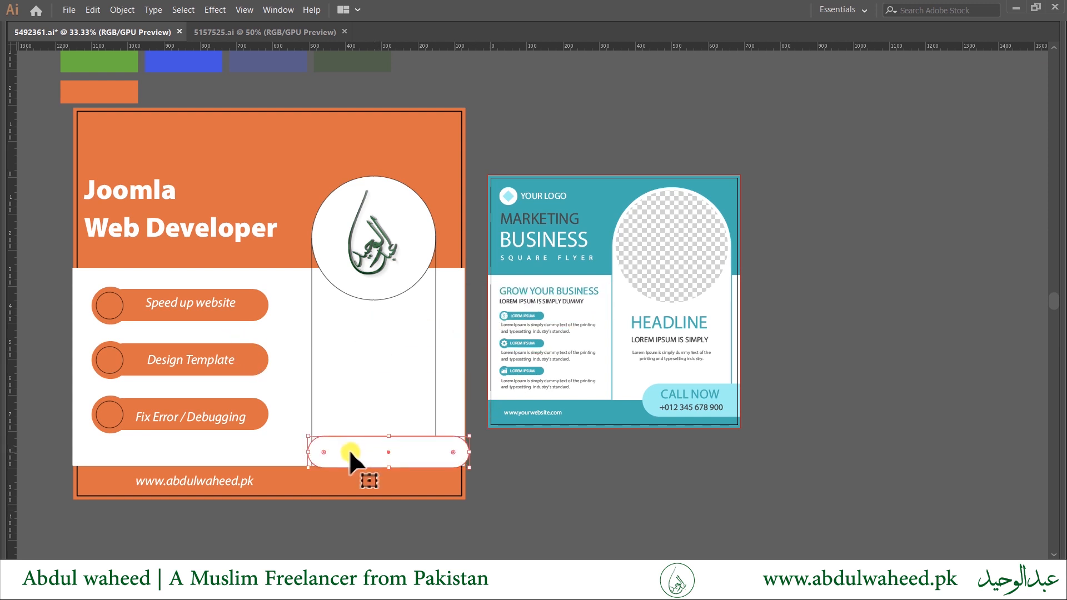
# Fill the bar light cyan sampled from the CALL NOW pill and position it lower right.
pyautogui.press('i')
pyautogui.click(193, 65)
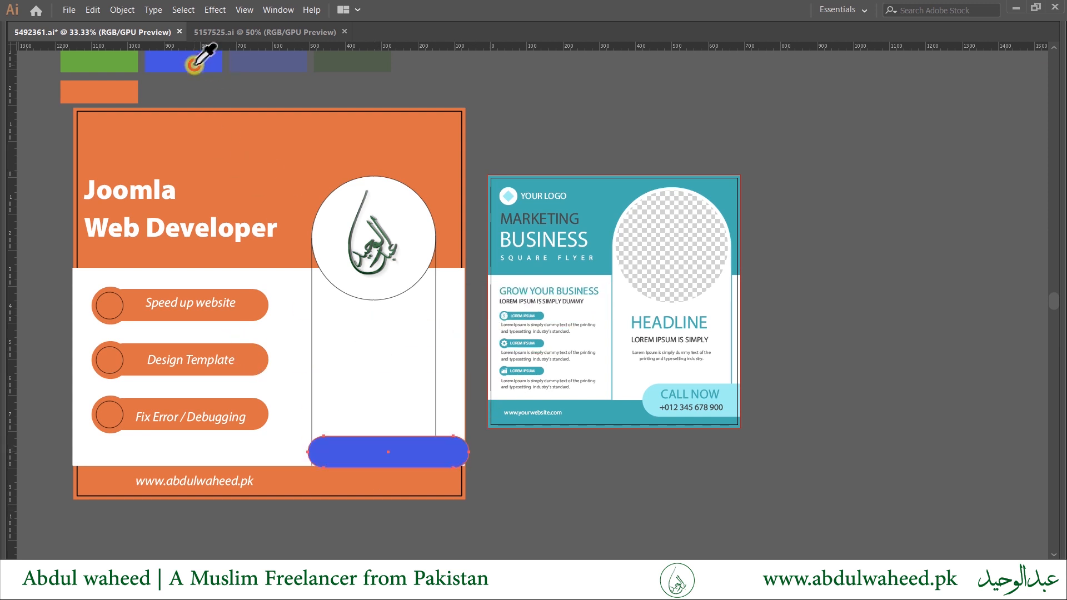
pyautogui.press('v')
pyautogui.moveTo(358, 451); pyautogui.dragTo(351, 439)
pyautogui.press('i')
pyautogui.click(651, 400)
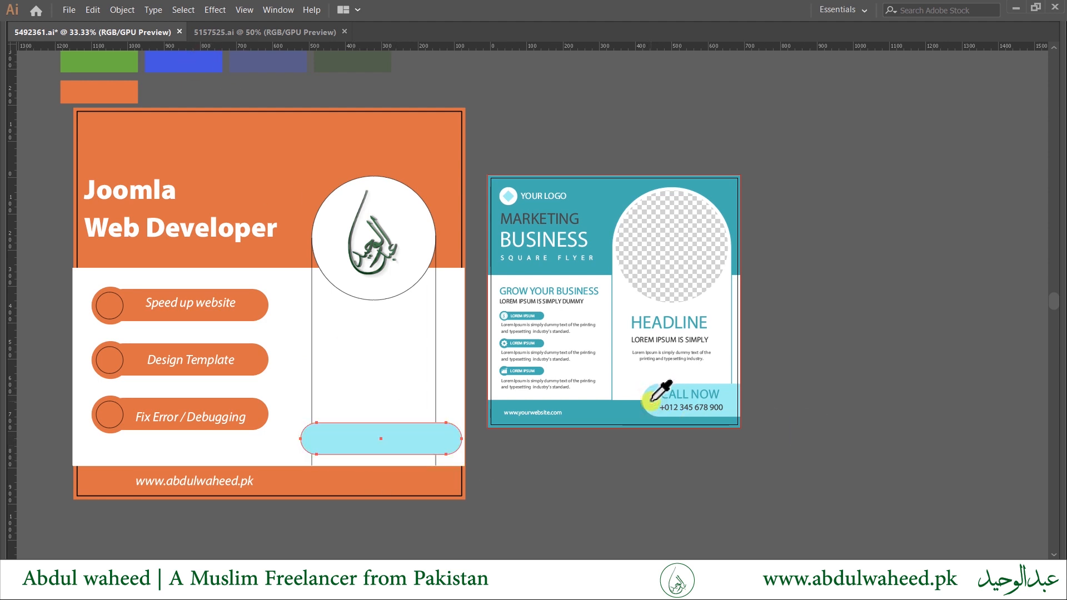
pyautogui.press('v')
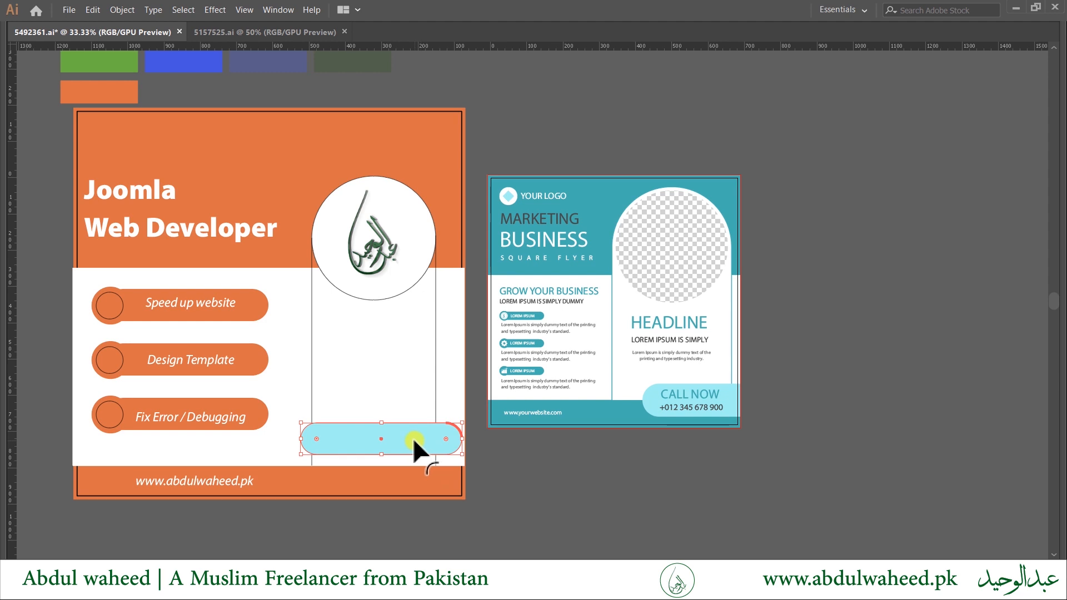
pyautogui.scroll(2, 413, 446)
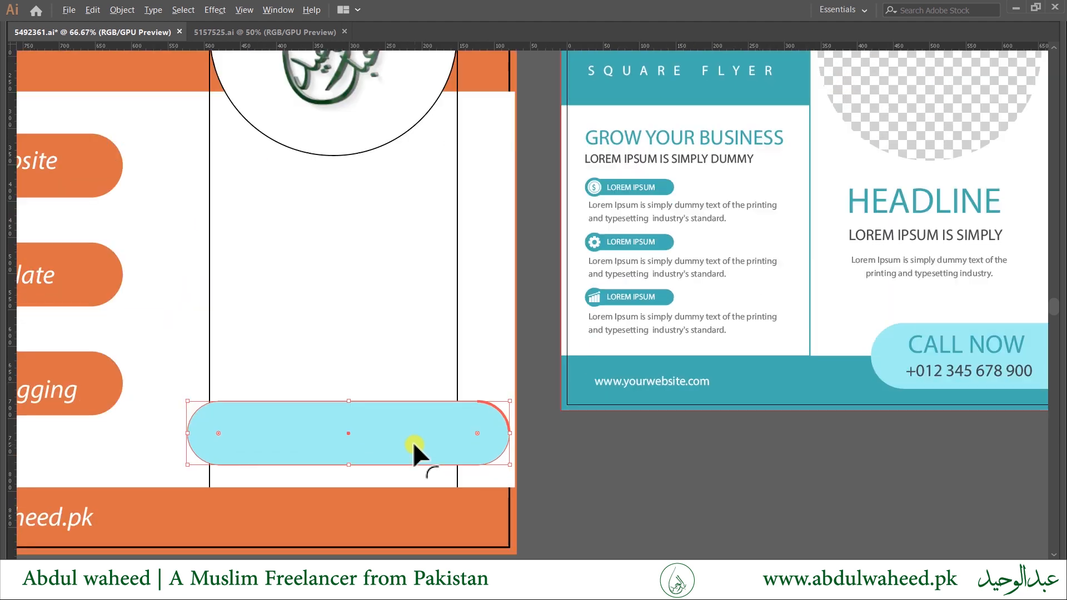
# Delete the bar's right-end anchors and retract its handles to square off the right edge.
pyautogui.click(480, 401)
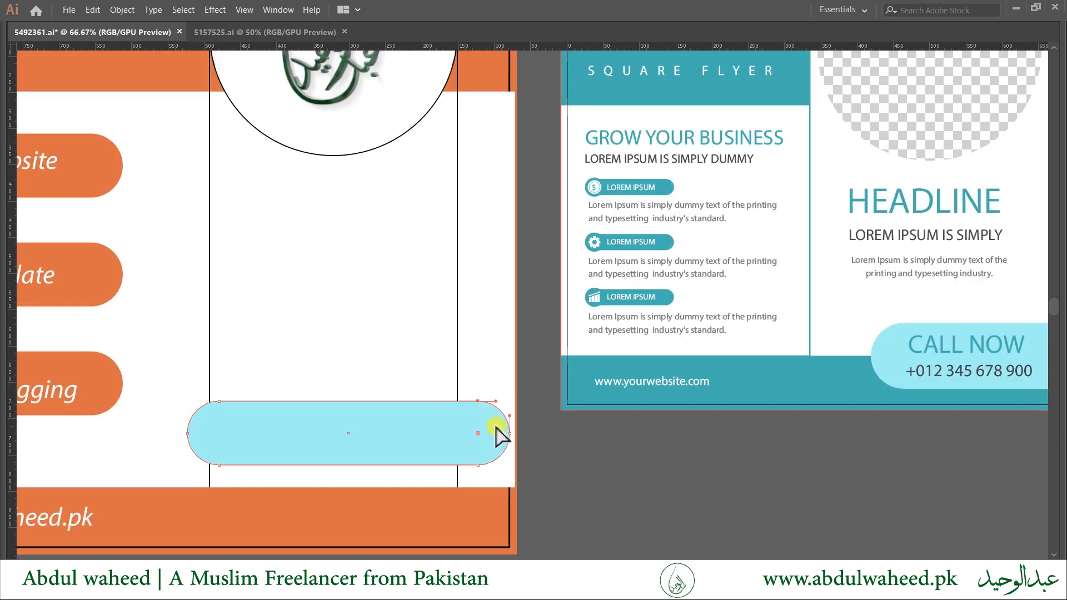
pyautogui.press('p')
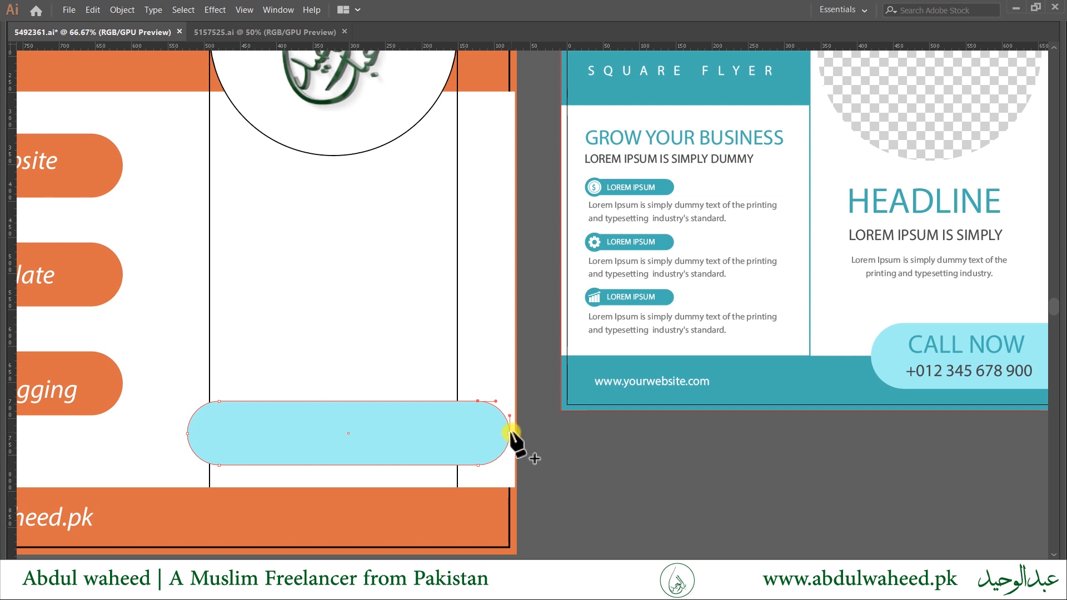
pyautogui.click(509, 433)
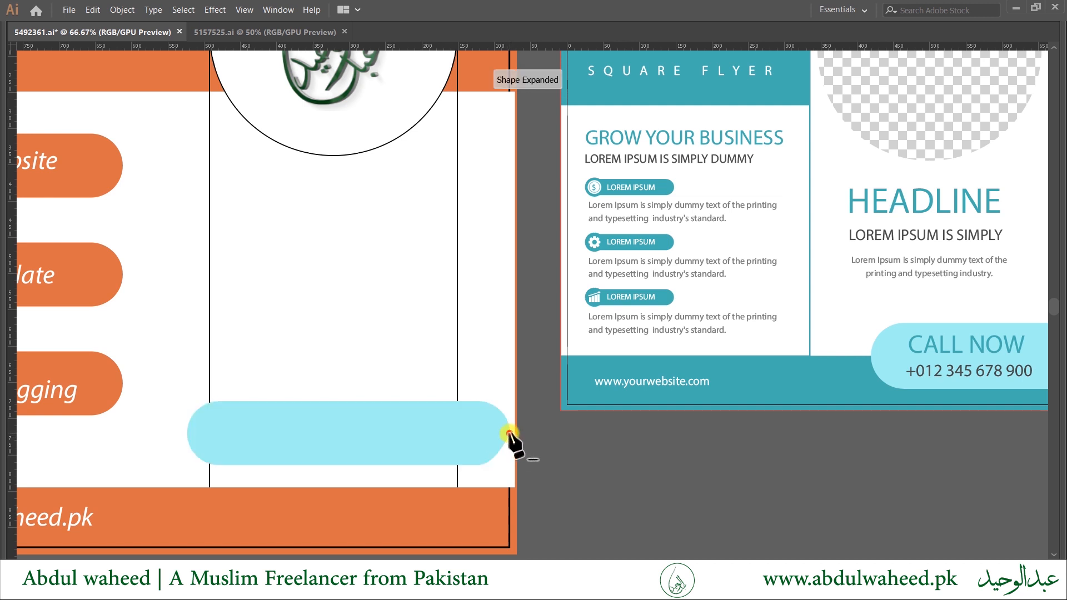
pyautogui.click(508, 434)
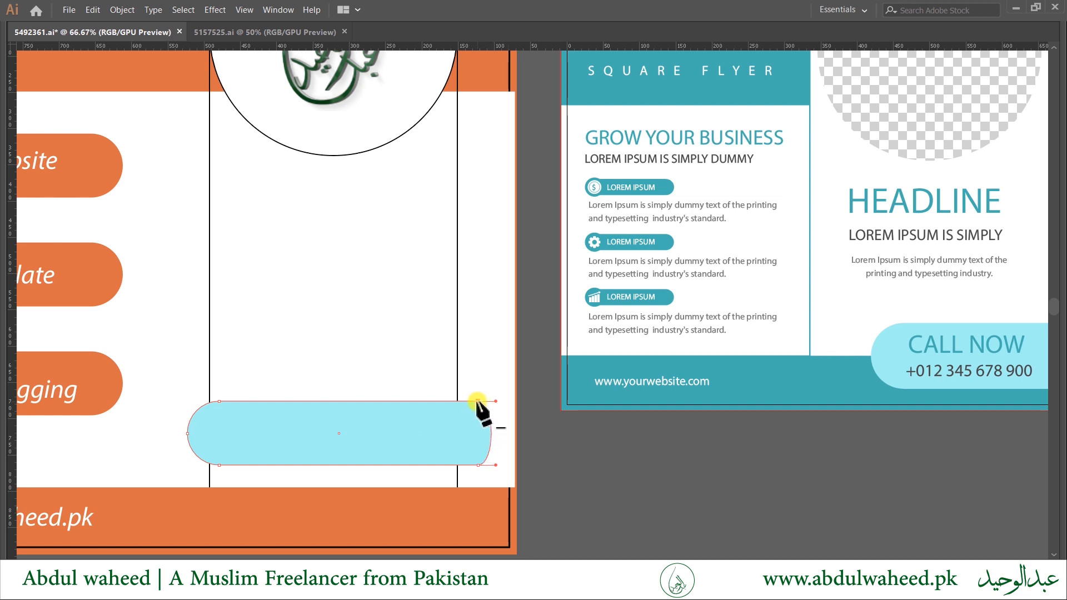
pyautogui.click(500, 474)
pyautogui.click(475, 445)
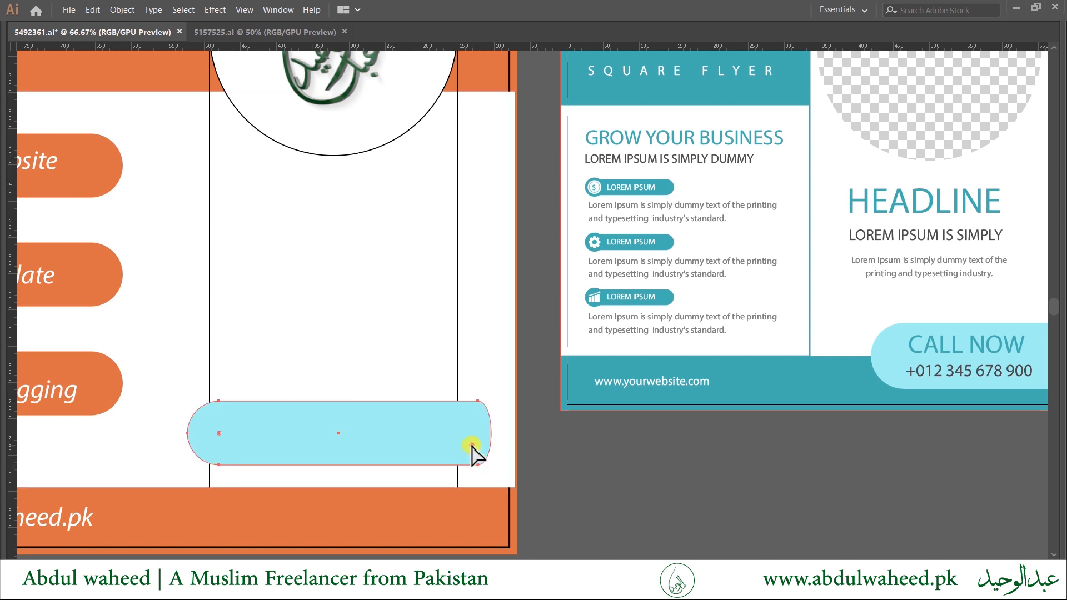
pyautogui.scroll(2, 496, 475)
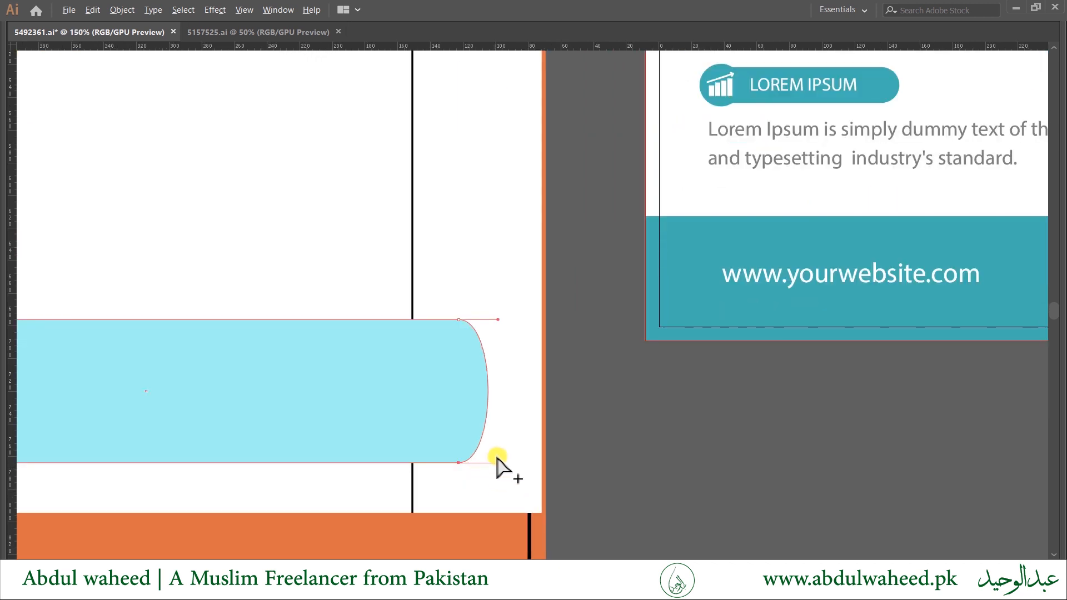
pyautogui.moveTo(498, 462); pyautogui.dragTo(459, 463)
pyautogui.moveTo(498, 321); pyautogui.dragTo(459, 322)
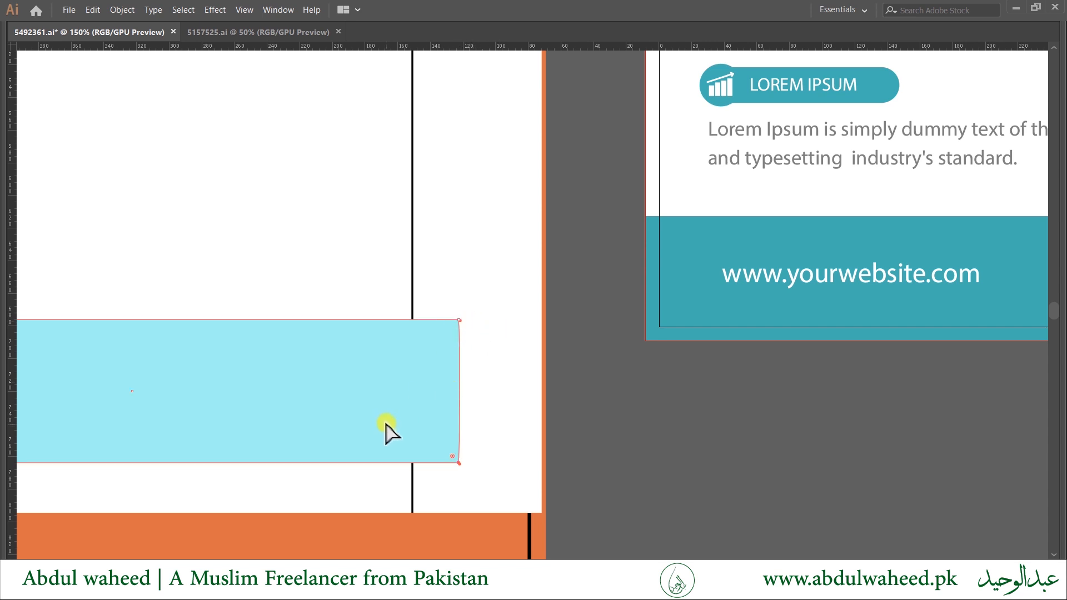
# Resize the cyan bar's height and width with its bounding-box handles to fit the card's bottom right.
pyautogui.click(435, 428)
pyautogui.moveTo(435, 428)
pyautogui.mouseDown()
pyautogui.moveTo(445, 431)
pyautogui.moveTo(448, 417)
pyautogui.mouseUp()
pyautogui.scroll(-4, 450, 428)
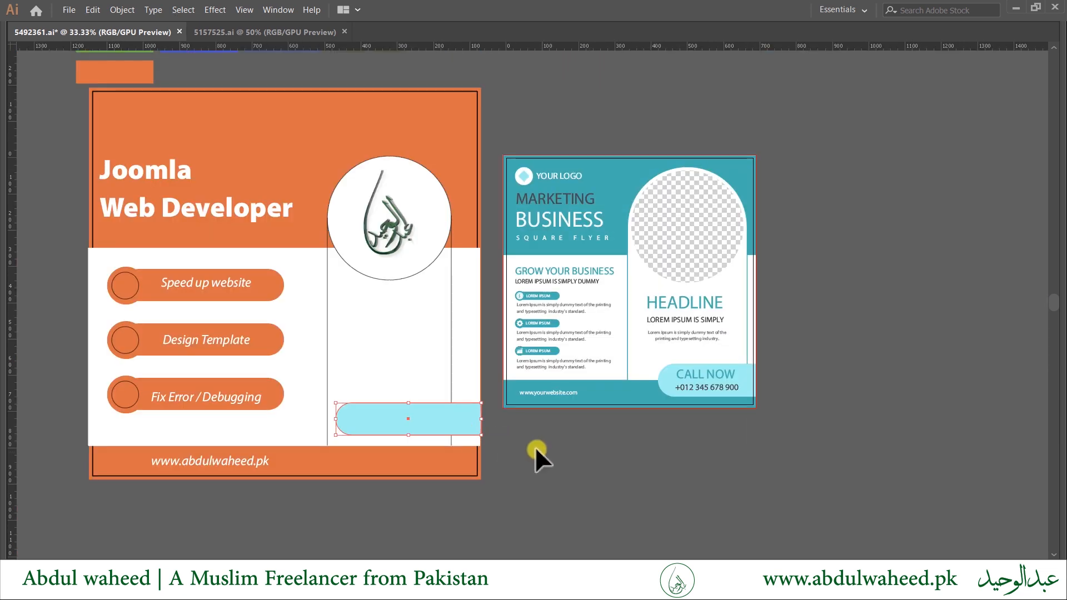
pyautogui.moveTo(409, 435); pyautogui.dragTo(412, 459)
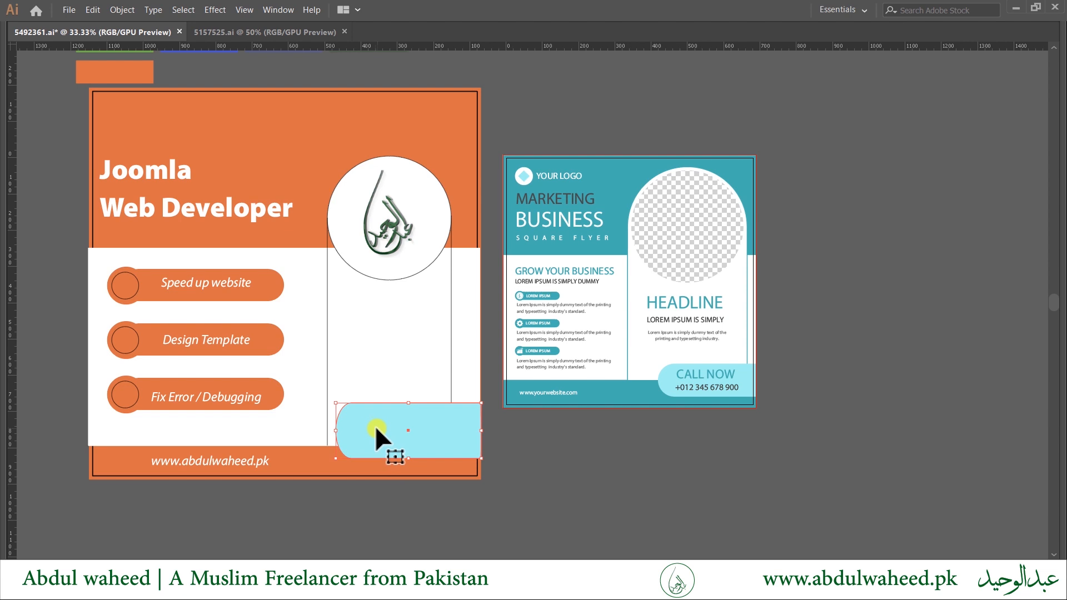
pyautogui.doubleClick(376, 429)
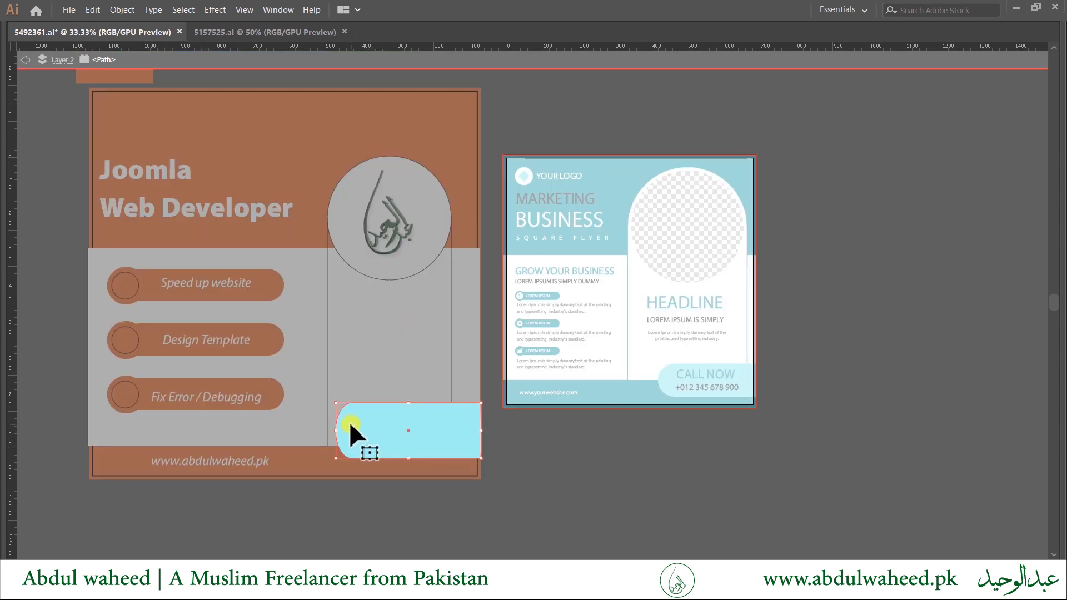
pyautogui.moveTo(335, 430)
pyautogui.mouseDown()
pyautogui.moveTo(314, 431)
pyautogui.moveTo(327, 431)
pyautogui.mouseUp()
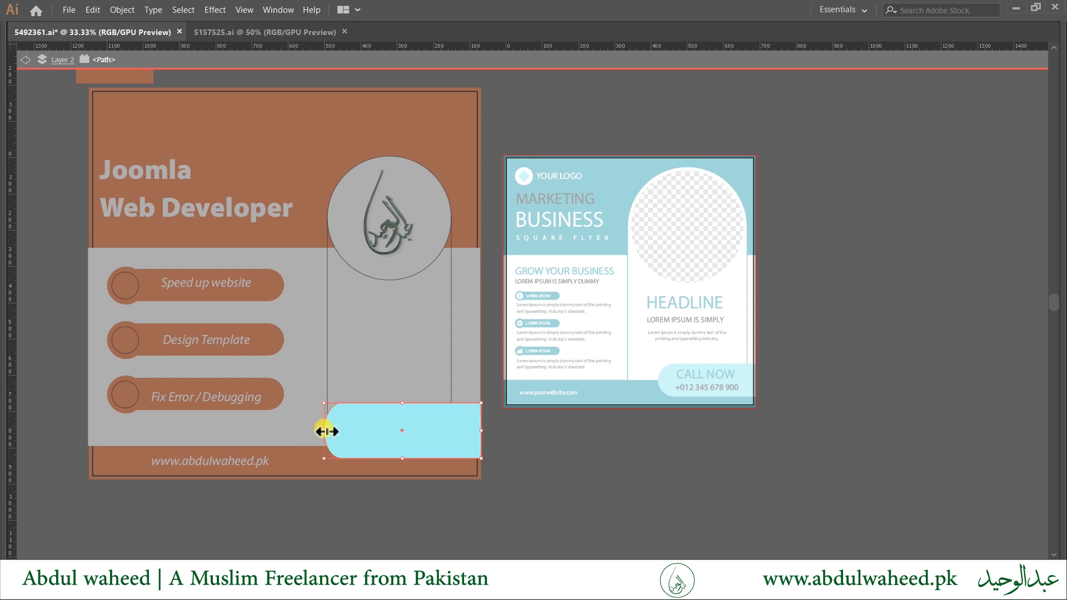
pyautogui.scroll(3, 364, 428)
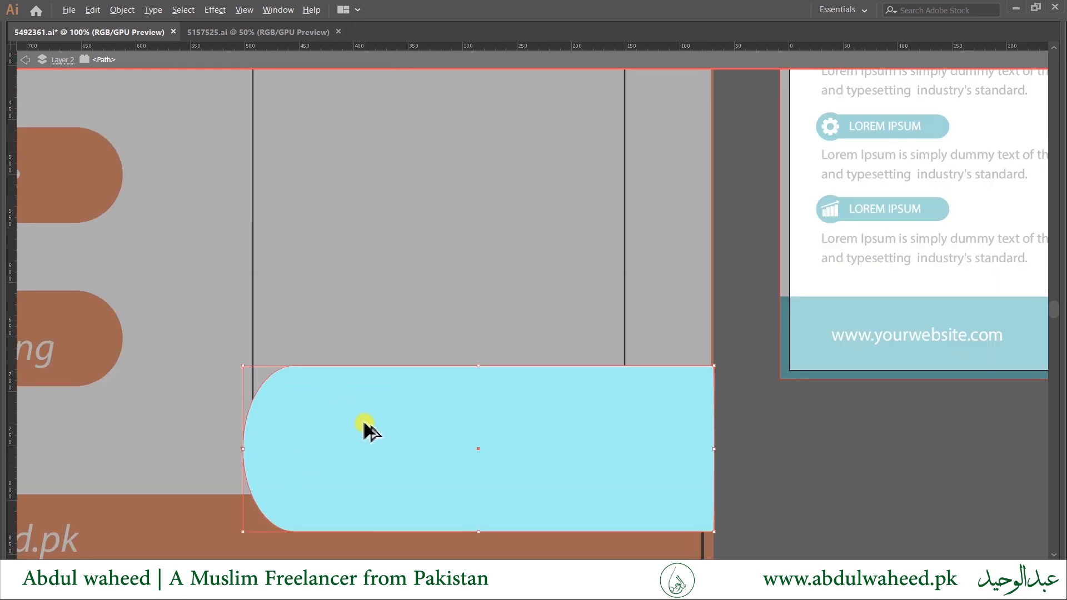
pyautogui.scroll(-3, 365, 425)
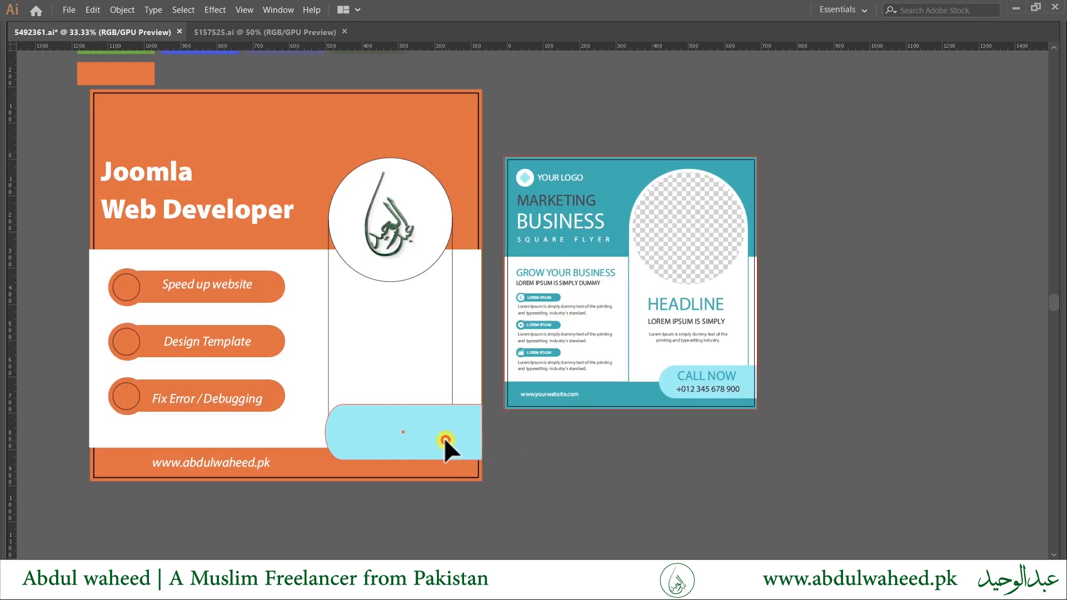
pyautogui.rightClick(446, 441)
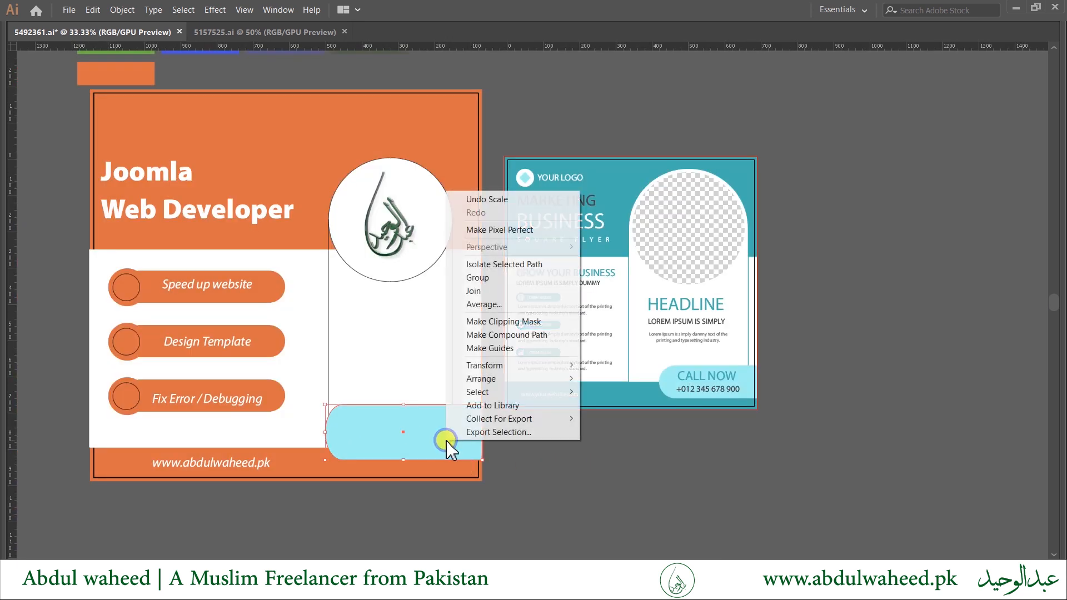
pyautogui.click(590, 504)
pyautogui.click(386, 411)
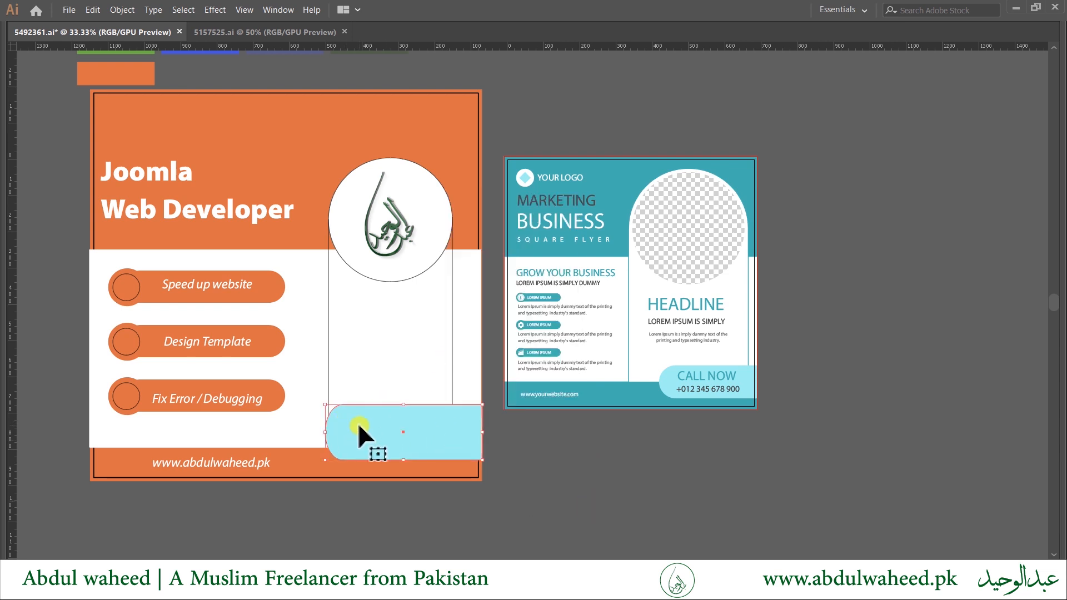
pyautogui.moveTo(404, 405); pyautogui.dragTo(404, 412)
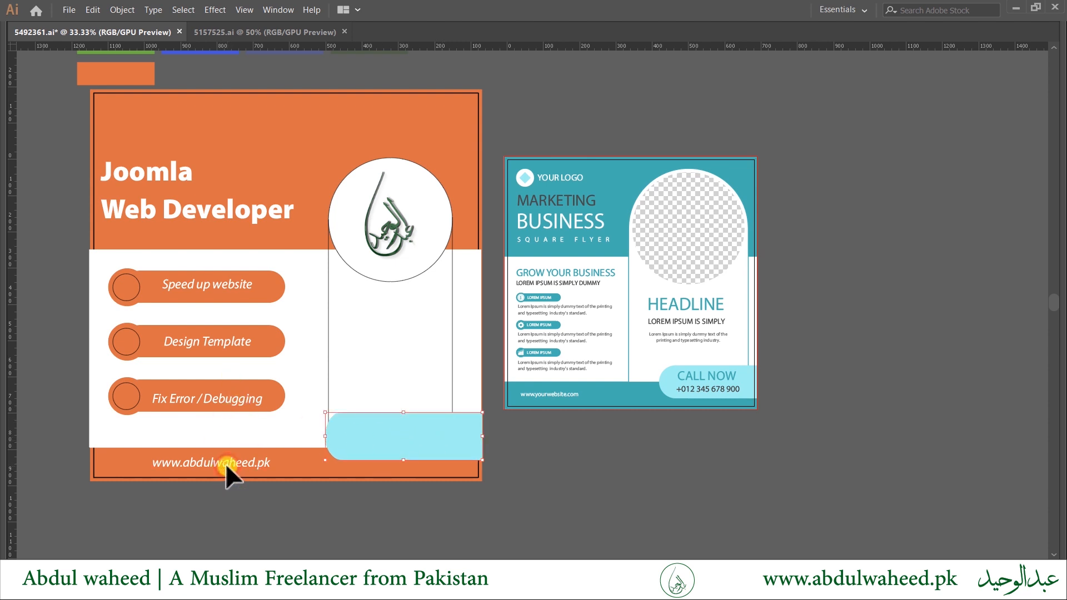
# Copy the website text onto the cyan bar, colour it the logo's dark green, and retype it as 'Hire Today'.
pyautogui.moveTo(227, 466); pyautogui.dragTo(428, 436)
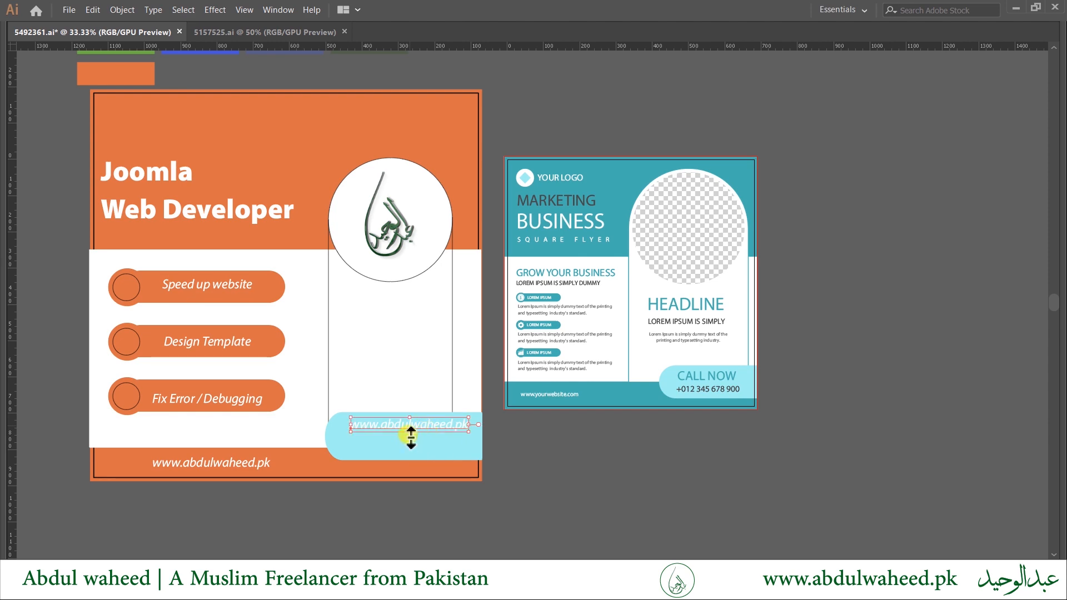
pyautogui.scroll(1, 411, 433)
pyautogui.scroll(-2, 410, 428)
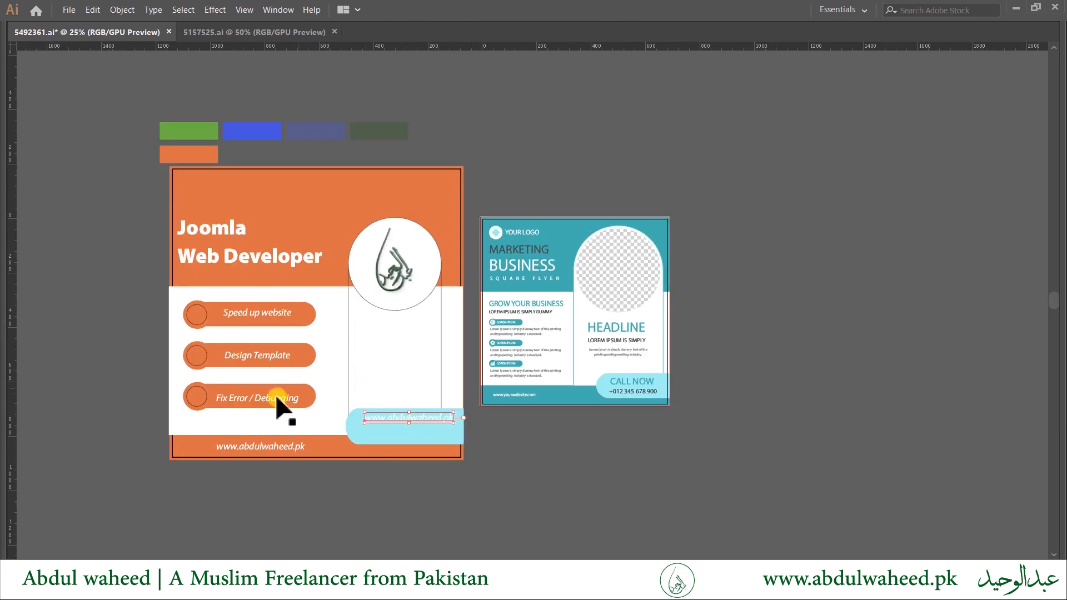
pyautogui.press('i')
pyautogui.click(345, 210)
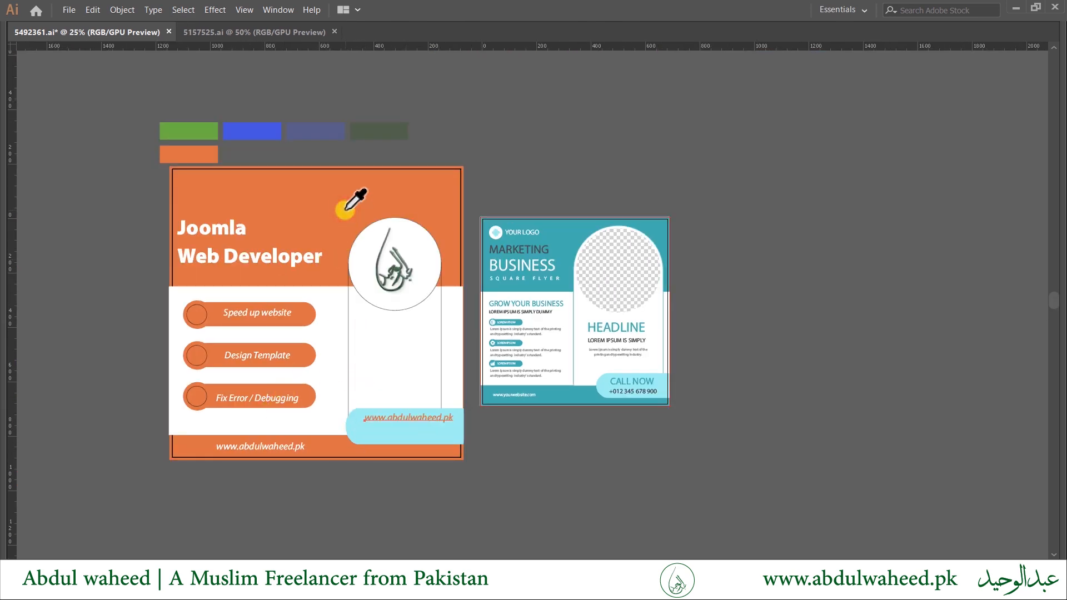
pyautogui.click(391, 271)
pyautogui.press('t')
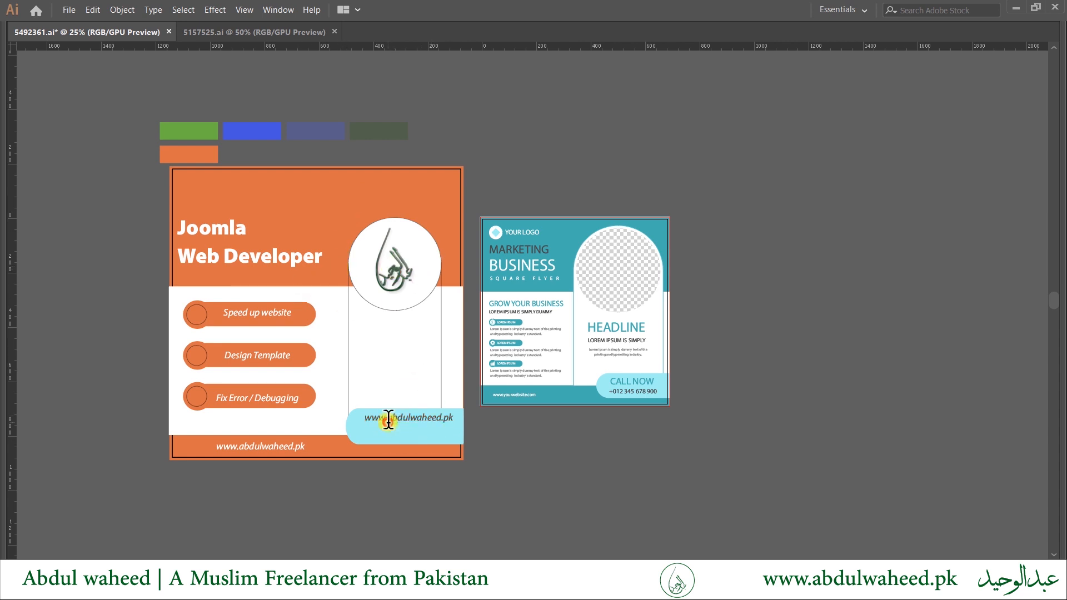
pyautogui.tripleClick(388, 420)
pyautogui.write('q')
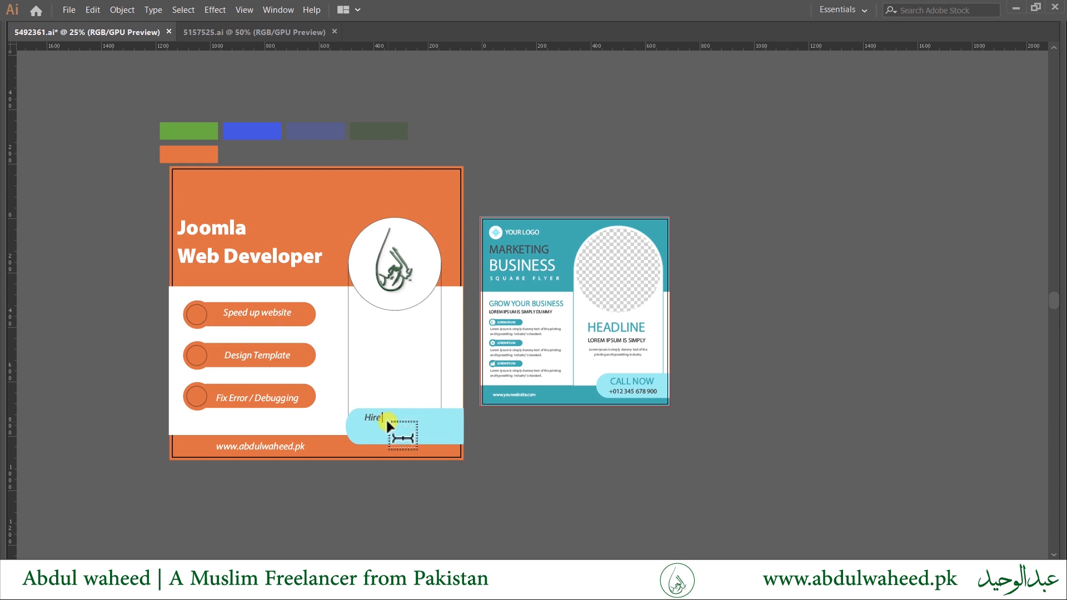
pyautogui.keyDown('ctrl'); pyautogui.click(492, 438); pyautogui.keyUp('ctrl')
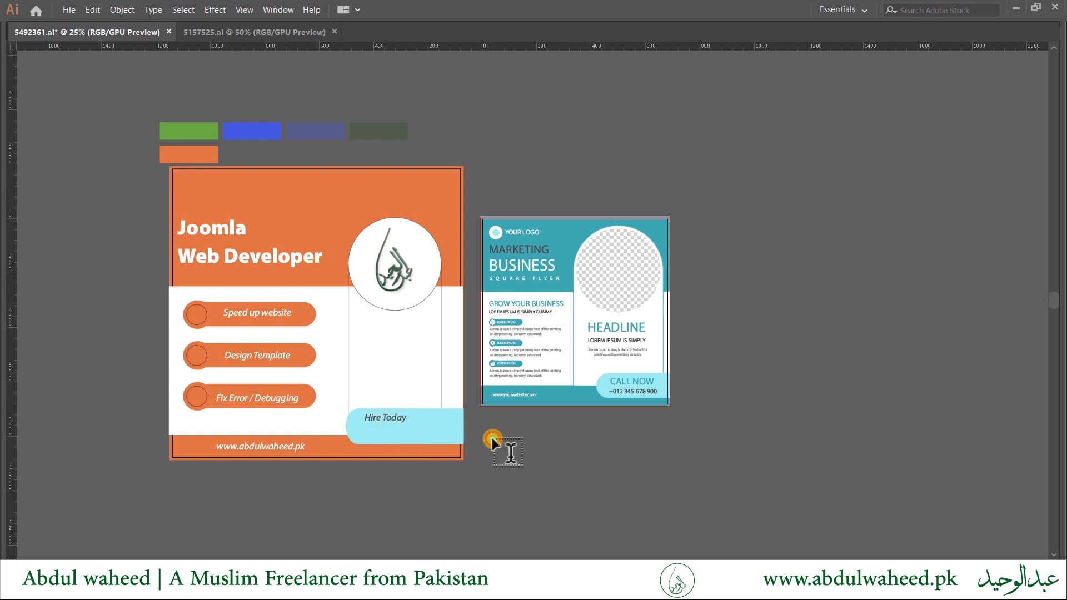
# Duplicate the 'Hire Today' line just below it and replace its text with the contact phone number.
pyautogui.press('v')
pyautogui.moveTo(395, 425); pyautogui.dragTo(397, 439)
pyautogui.doubleClick(384, 430)
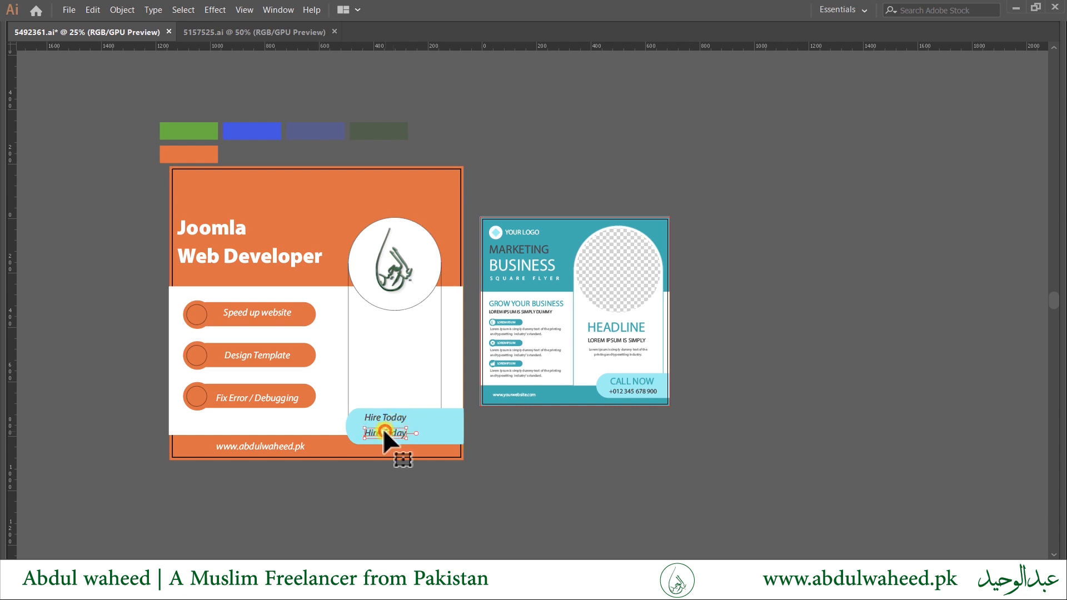
pyautogui.hotkey('ctrl', 'a')
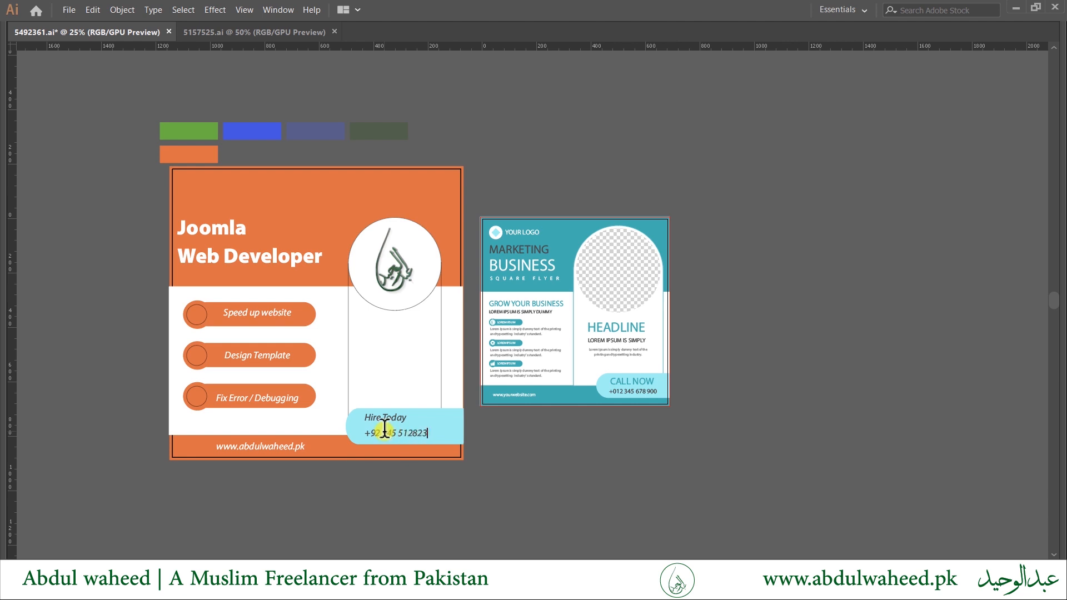
pyautogui.press('Escape')
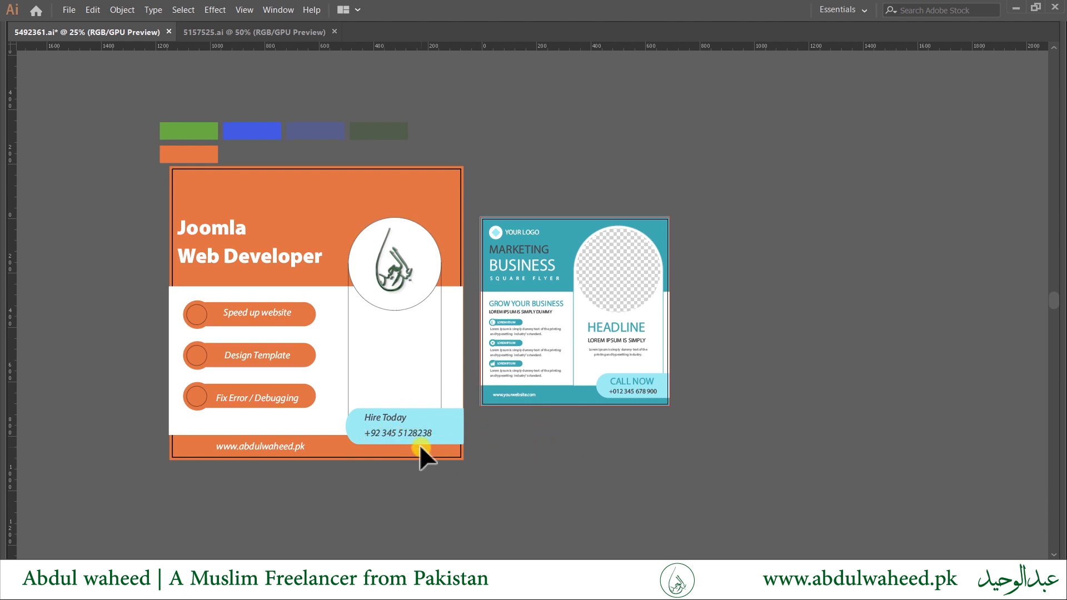